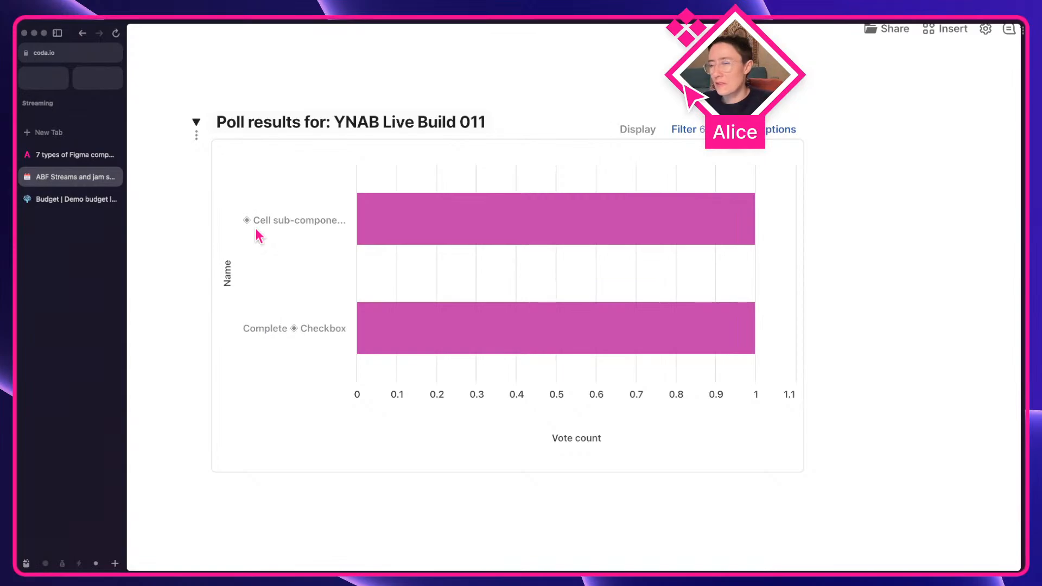
Step: Close the "7 types of Figma comp..." tab, leaving the YNAB demo budget open, and hide the browser sidebar
mouse_move(433, 222)
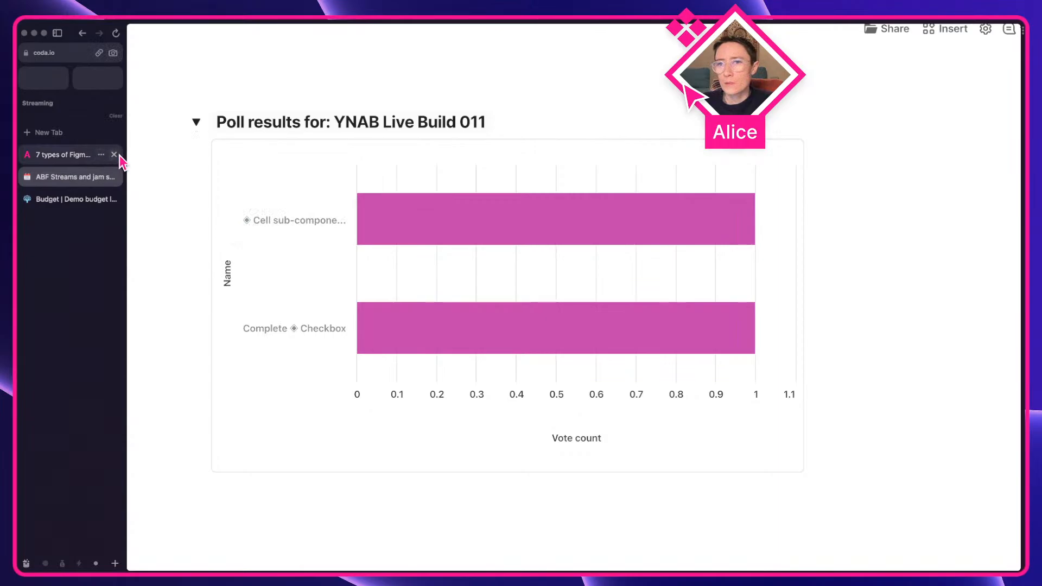
click(114, 156)
click(80, 172)
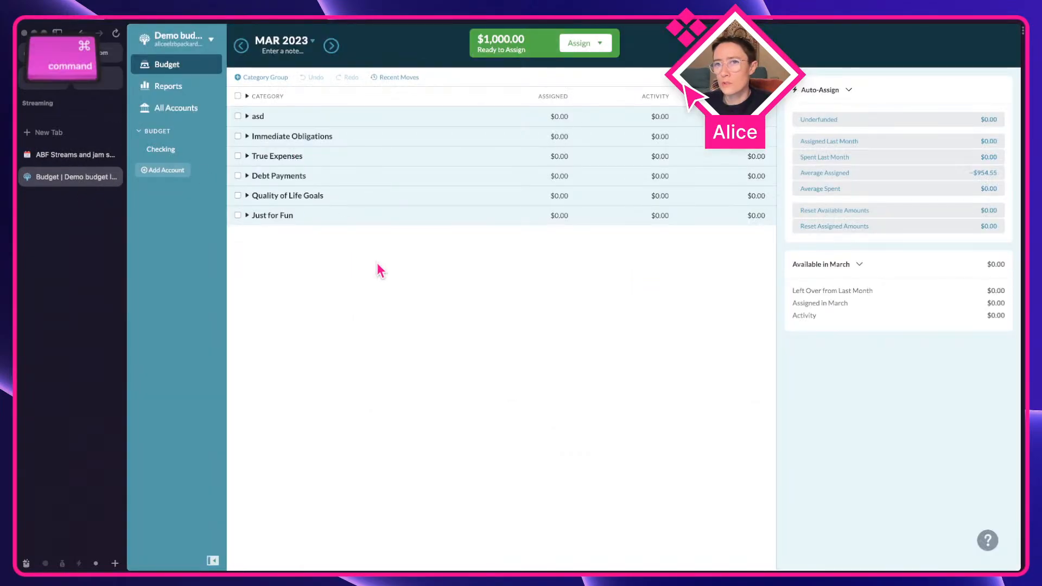
key(super+s)
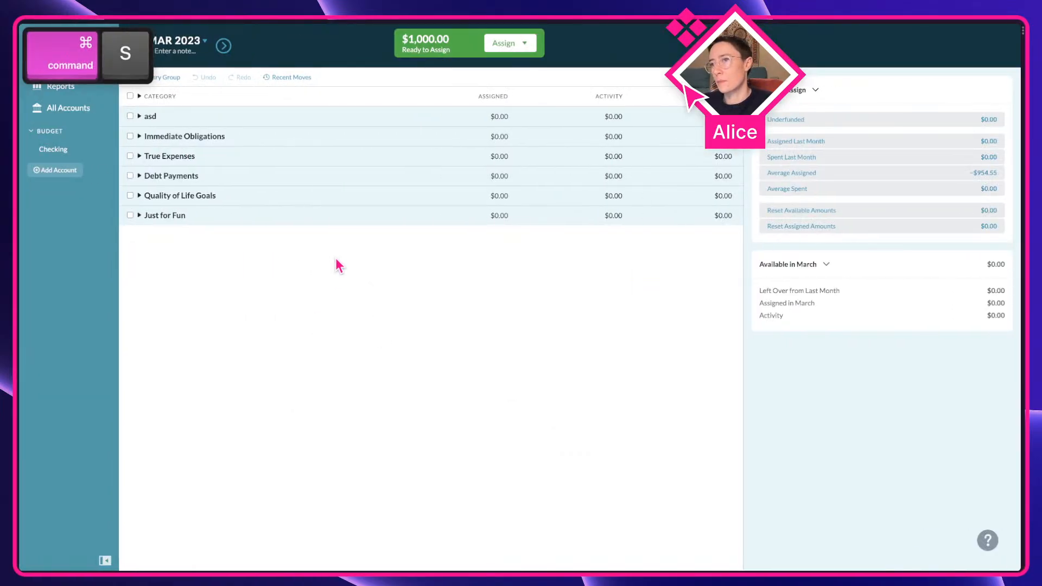
Step: Switch to the YNAB component library in Figma and select the Checkbox component to view its properties
key(ctrl+Right)
key(a)
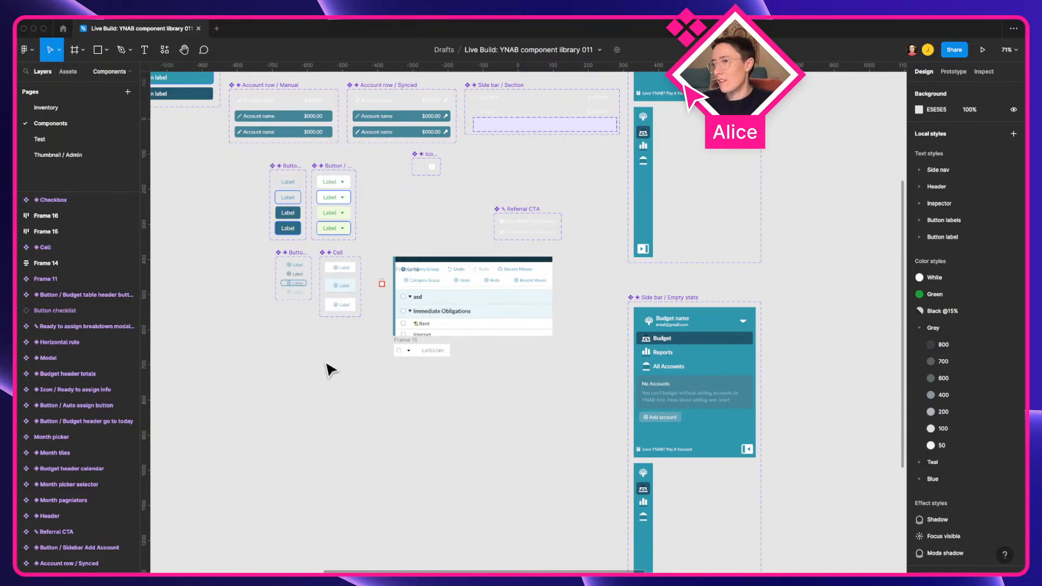
drag(325, 364, 412, 435)
scroll(476, 393, up, 3)
scroll(421, 435, up, 5)
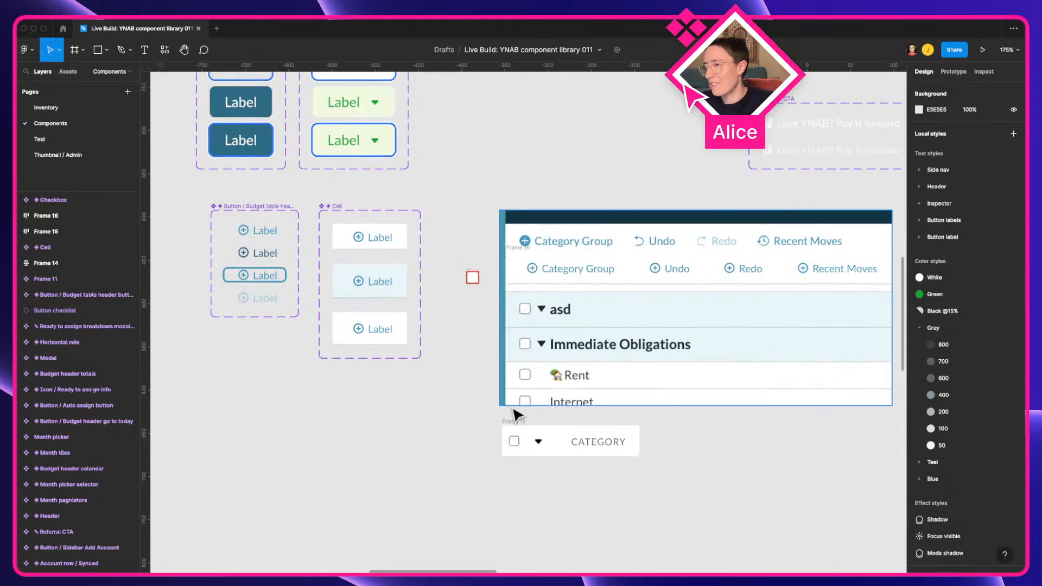
click(473, 278)
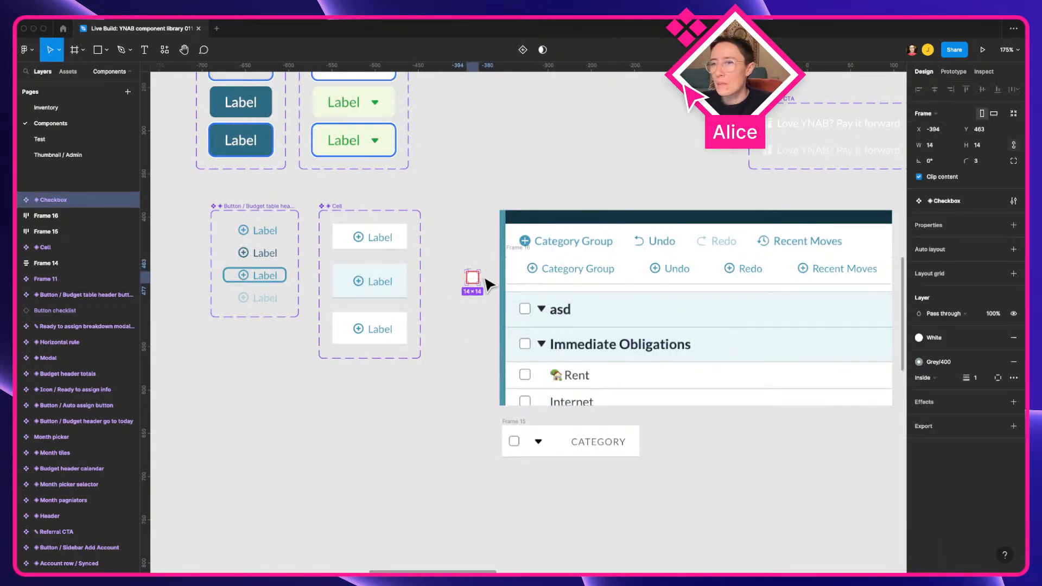
Step: Inspect the properties of the Cell and Button / Budget table header buttons component sets
scroll(467, 278, up, 4)
drag(450, 278, 566, 309)
click(349, 196)
drag(345, 196, 457, 186)
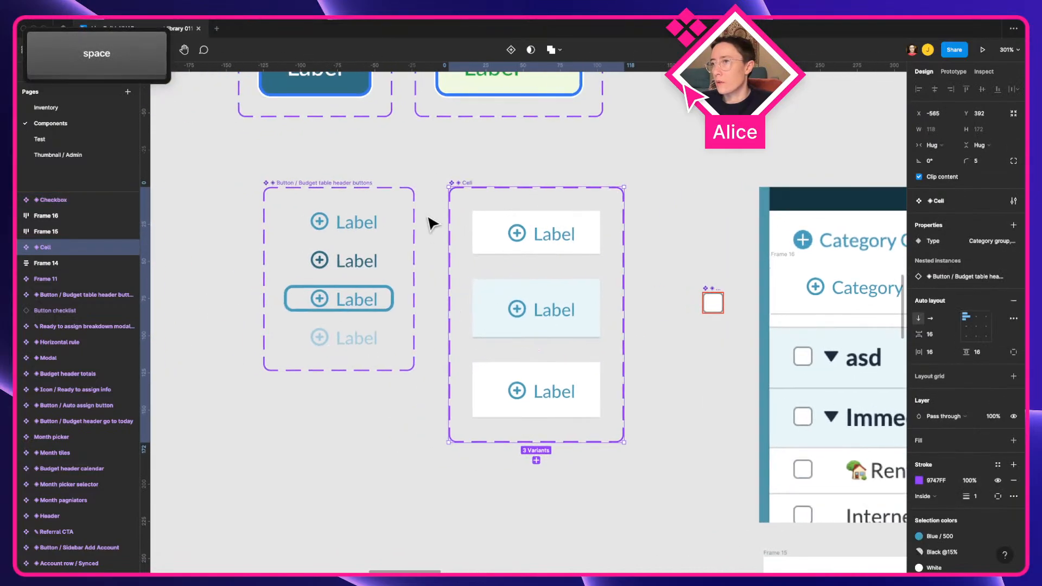
click(332, 186)
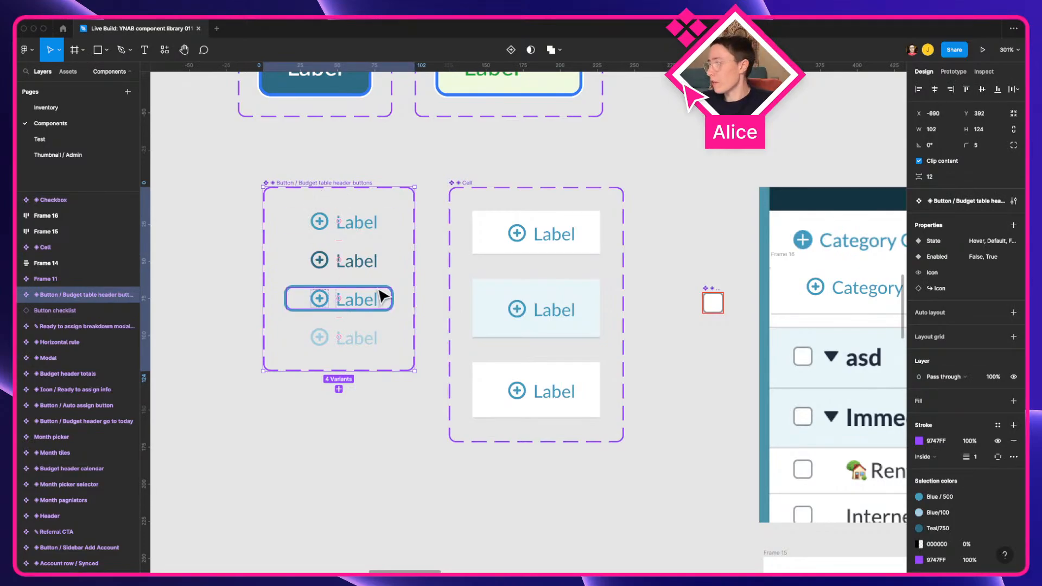
click(424, 491)
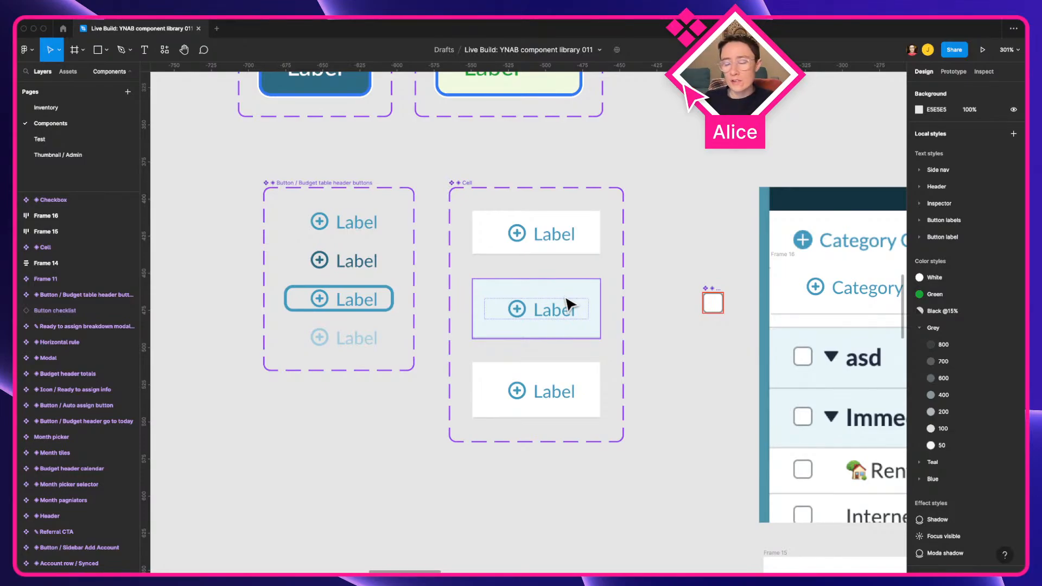
Step: Select all variants of the Cell component to check their horizontal padding, and compare them with the reference table
click(564, 234)
key(super+a)
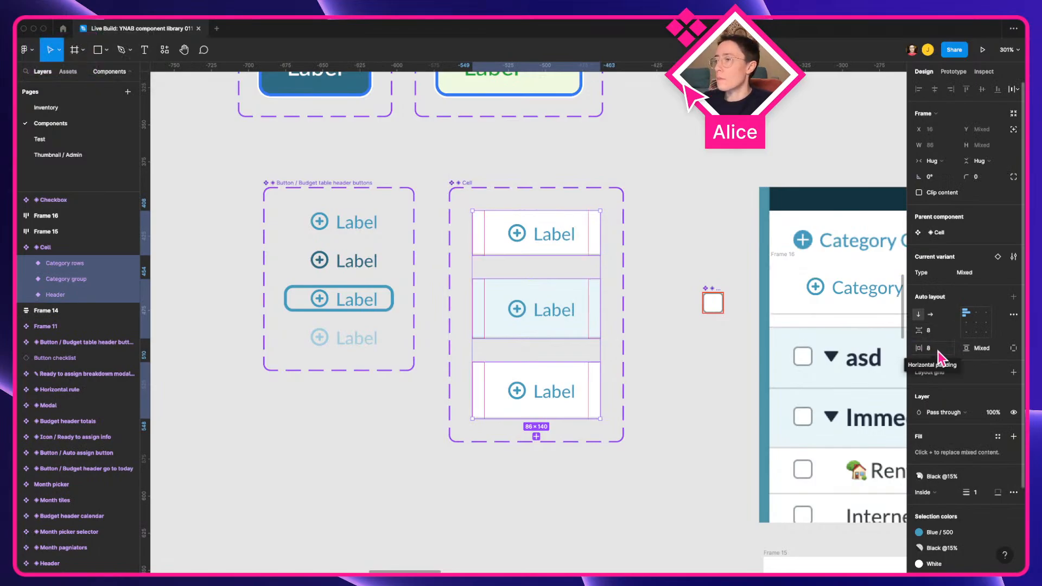
click(711, 397)
key(space)
drag(678, 411, 483, 337)
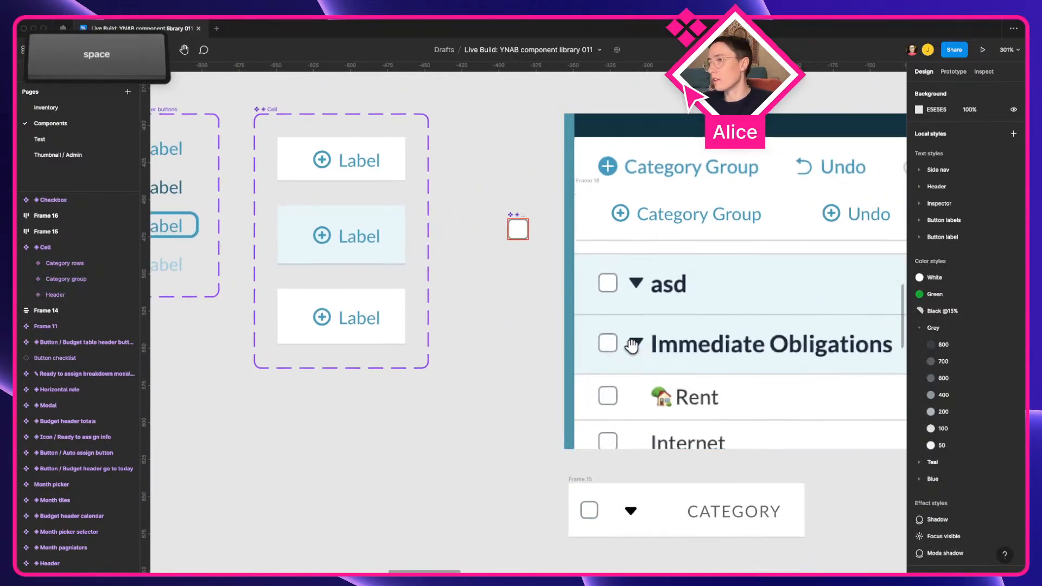
drag(620, 360, 513, 340)
Step: Switch to the YNAB budget in the browser and move the asd category group to the end of the list
key(ctrl+Left)
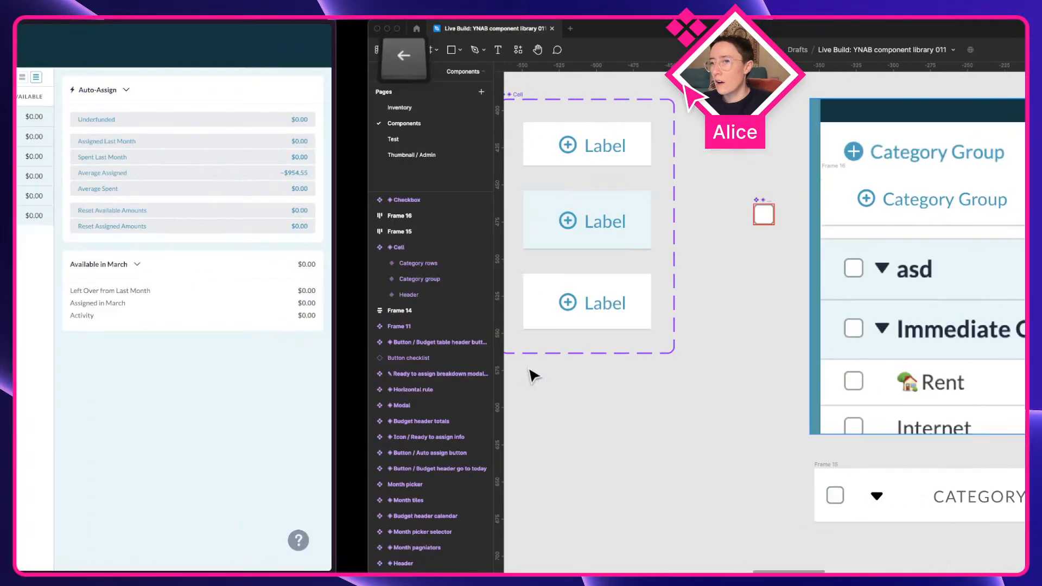
click(138, 117)
drag(138, 118, 142, 135)
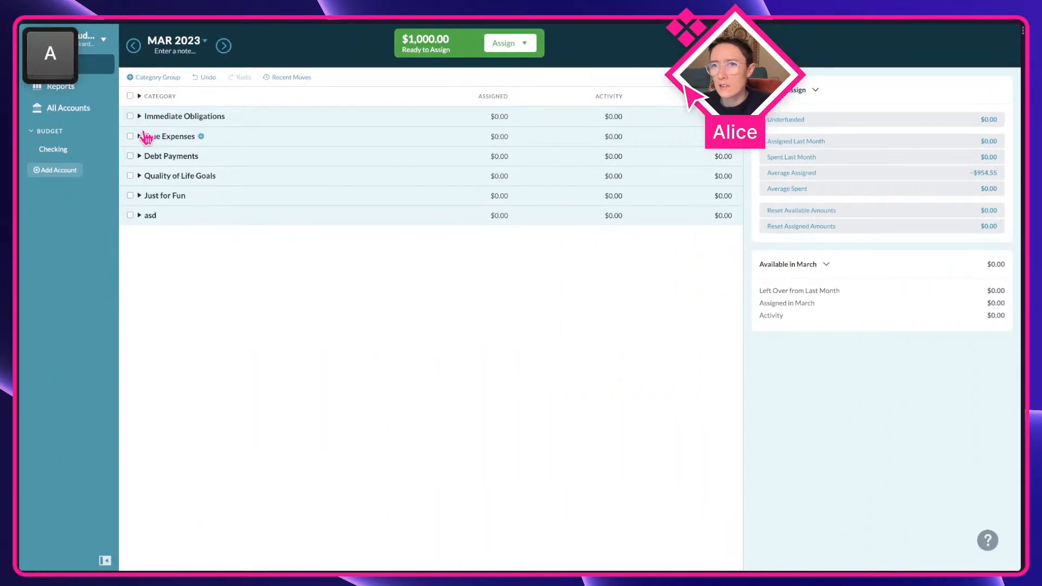
Step: Expand the Immediate Obligations group to list its categories, leaving the Rent category's name as it is
click(139, 116)
click(144, 134)
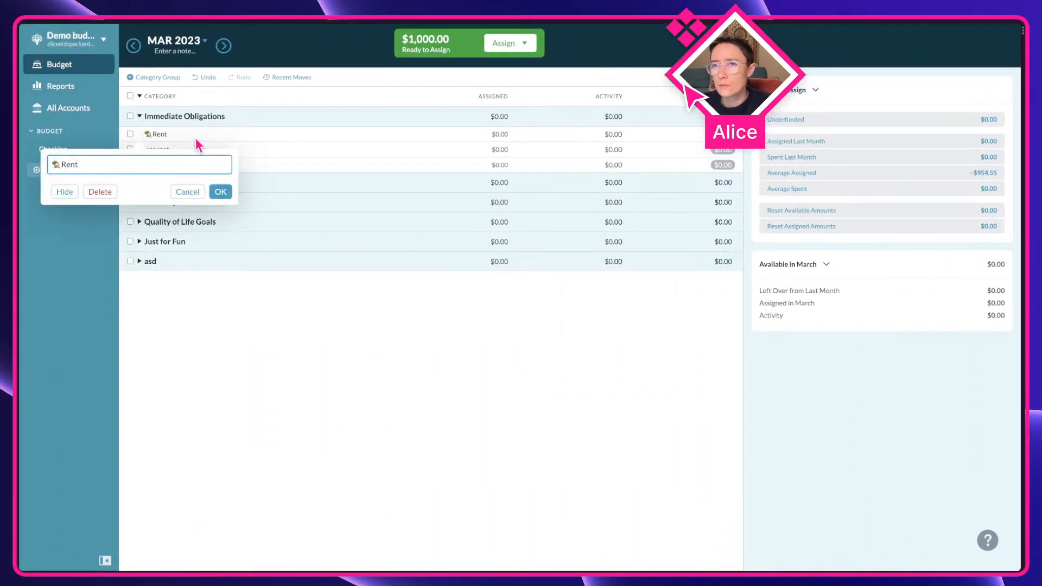
click(187, 192)
Step: Inspect the left margin cell of the Immediate Obligations row in the developer tools and display its computed box model
right_click(223, 316)
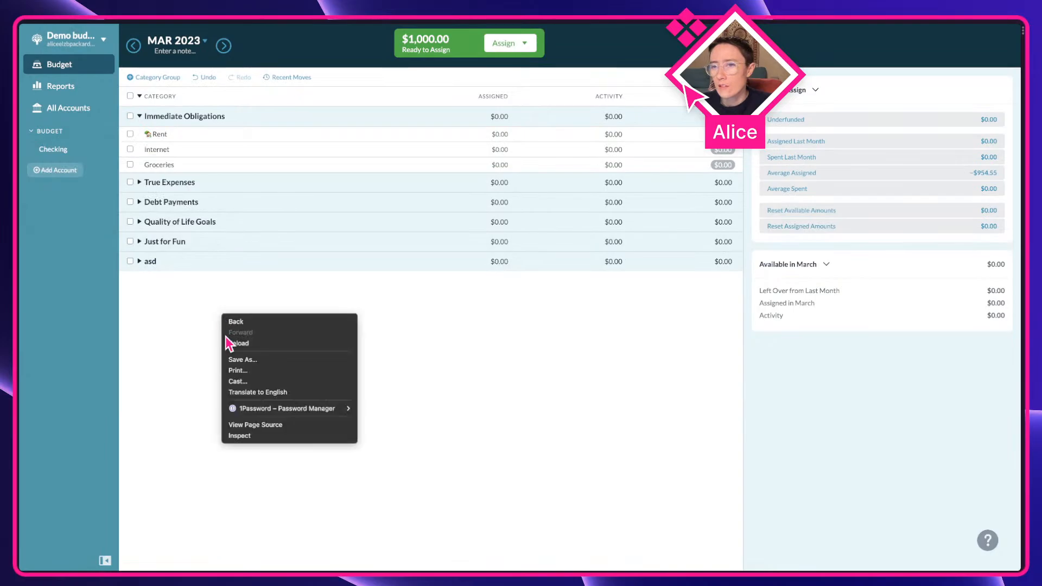
click(253, 437)
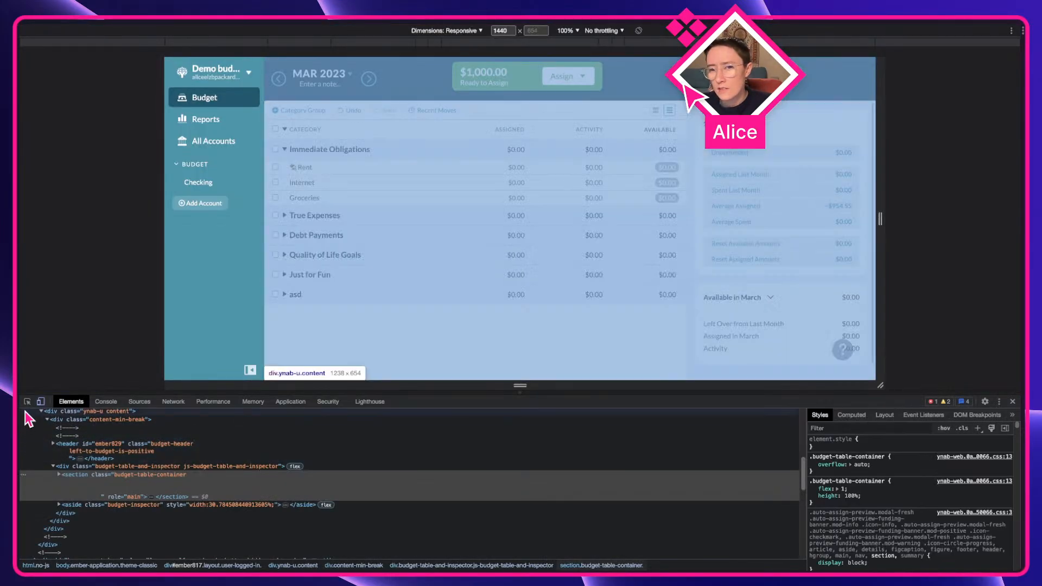
click(27, 402)
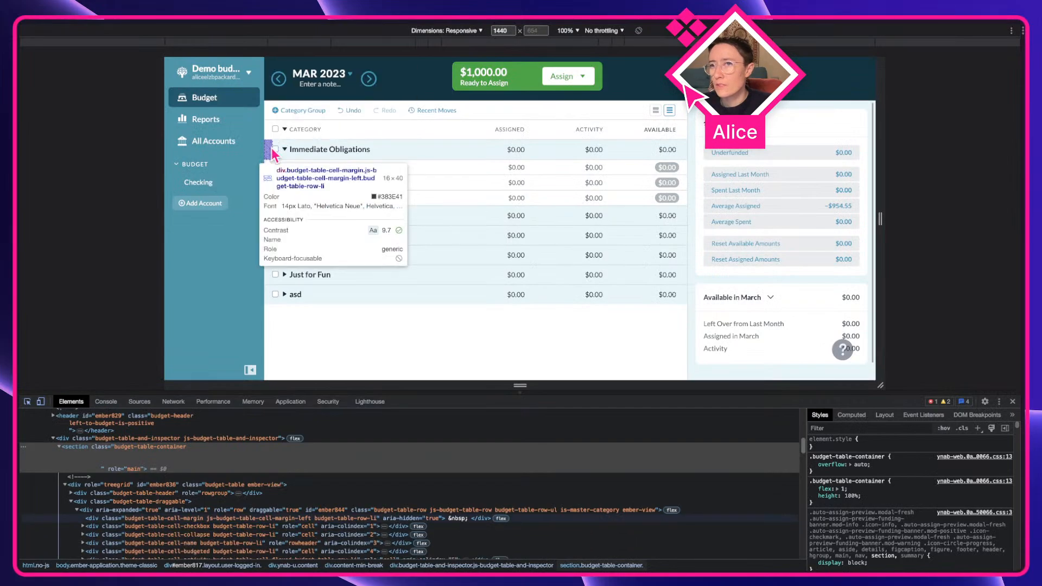
click(275, 149)
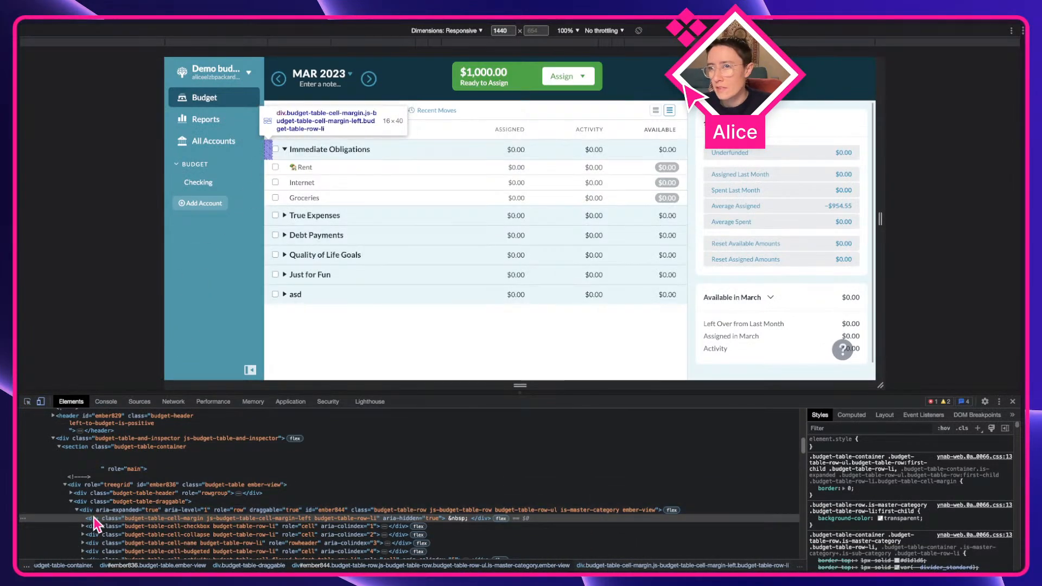
click(852, 415)
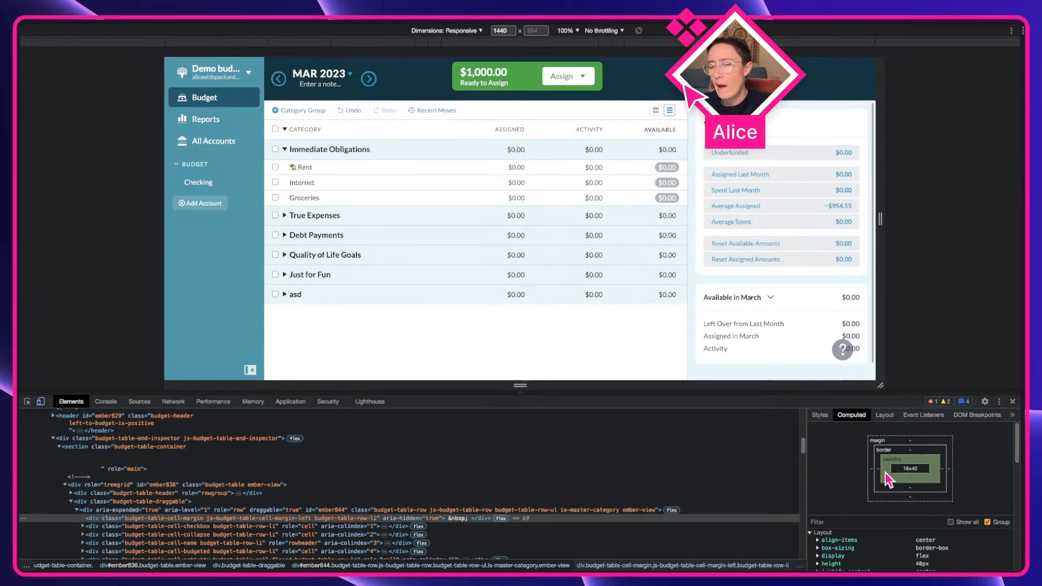
Step: Check the computed box sizes of the checkbox, collapse and name cells in the Immediate Obligations row
click(145, 527)
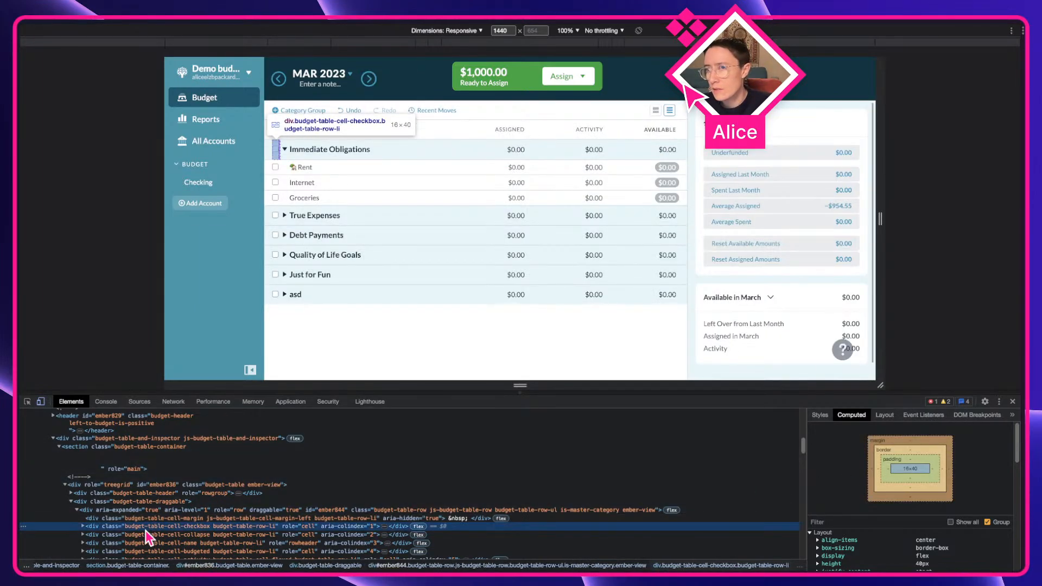
click(148, 534)
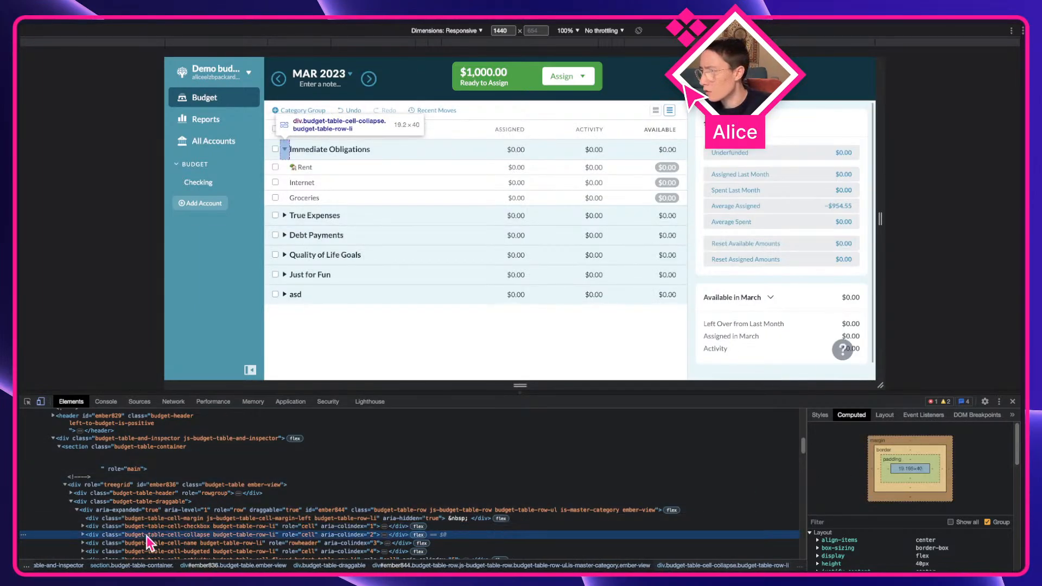
click(144, 544)
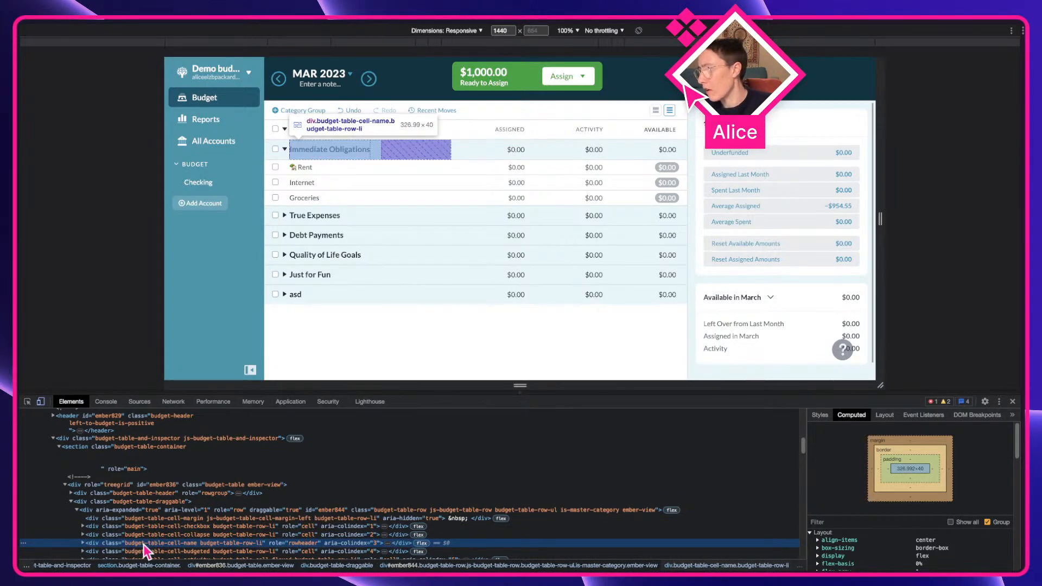
Step: Examine the name cell's computed layout properties, including the sources of flex-grow and display, and reselect the collapse cell
scroll(927, 548, down, 2)
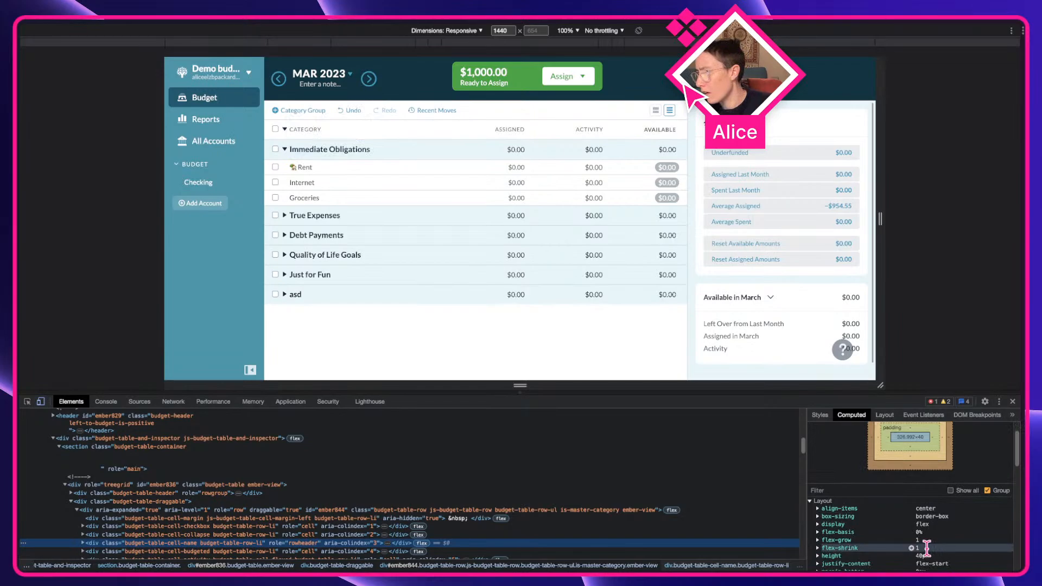
scroll(925, 545, down, 1)
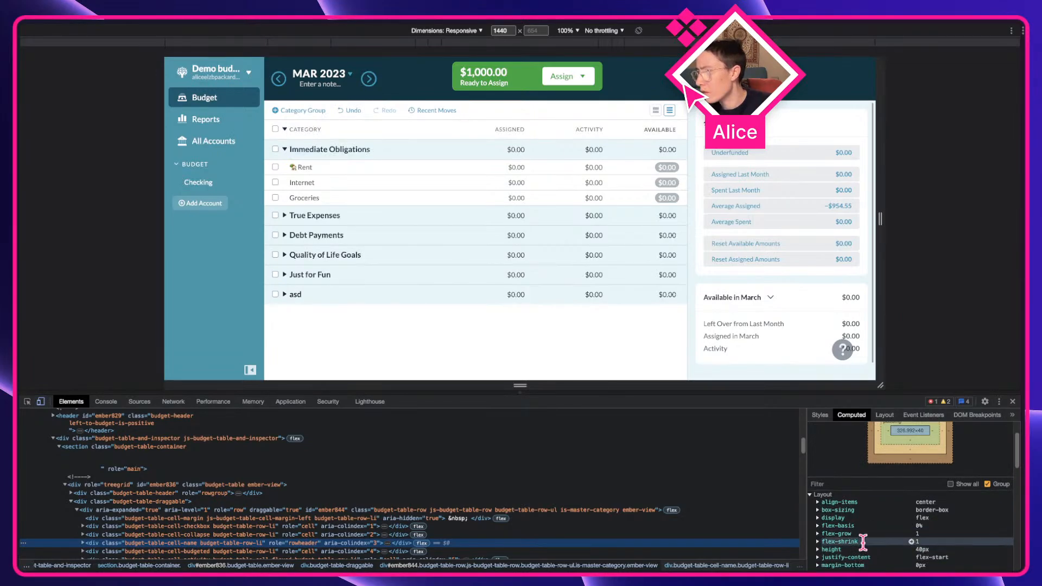
click(818, 534)
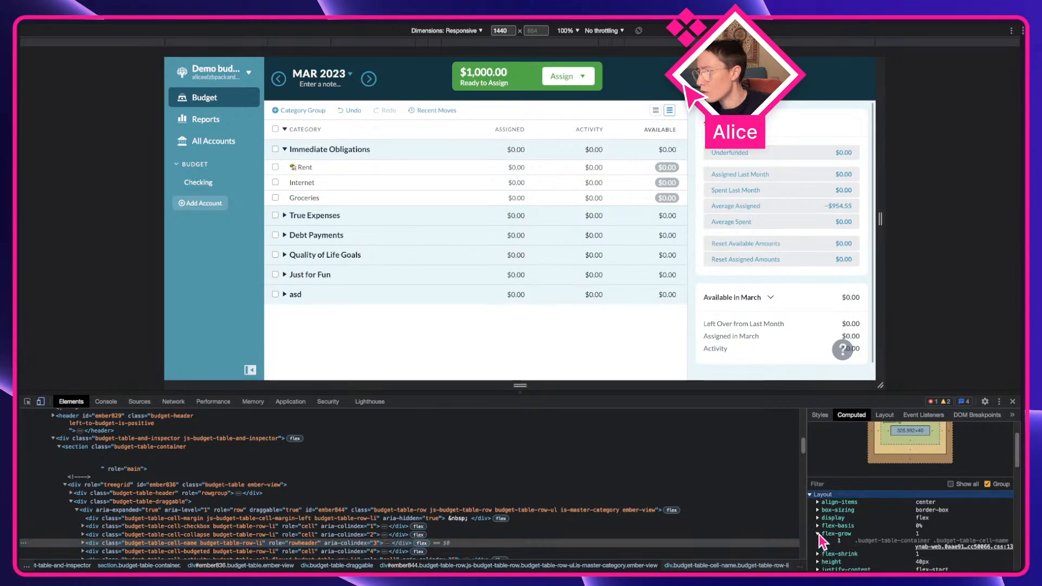
click(817, 534)
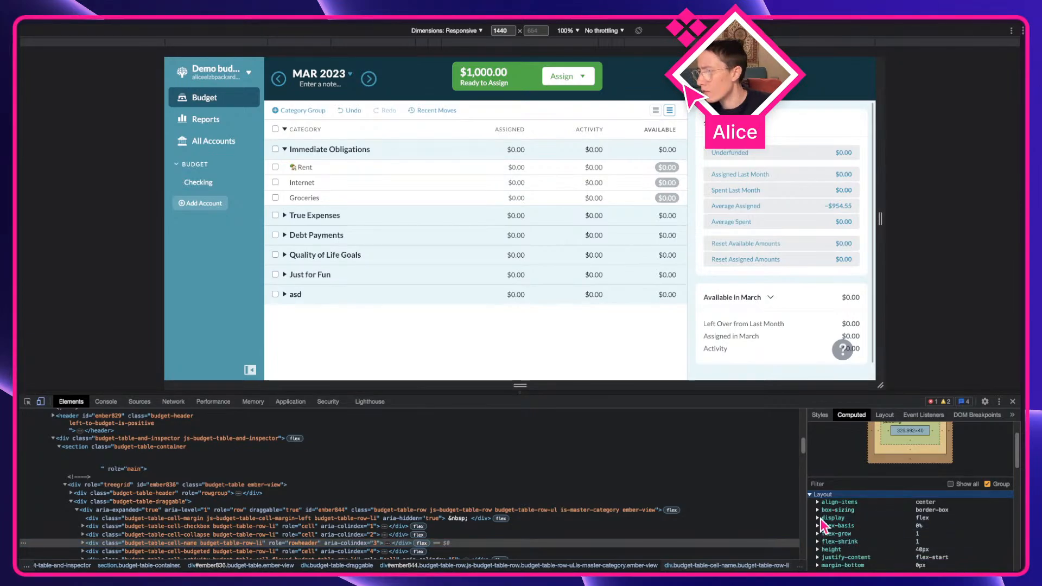
click(818, 518)
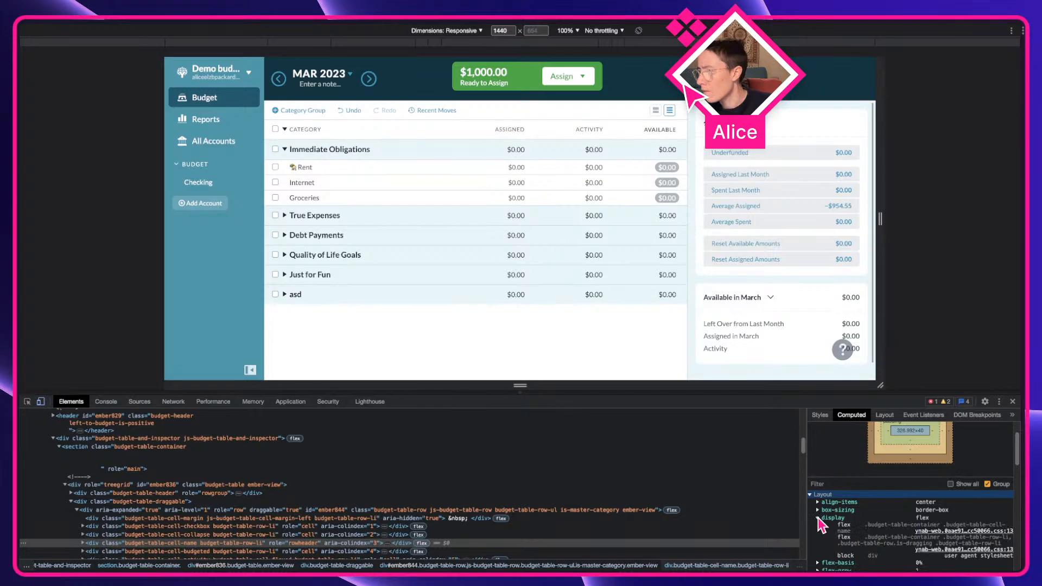
click(817, 518)
scroll(821, 521, down, 1)
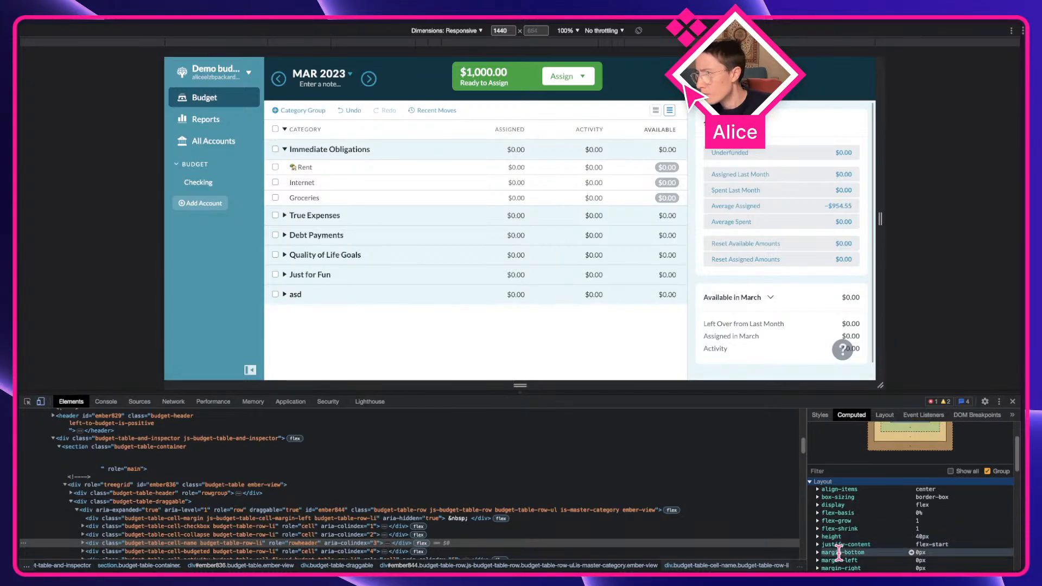
click(444, 535)
Step: Switch back to Figma and set the horizontal padding of all three Cell variants to 0
key(ctrl+Right)
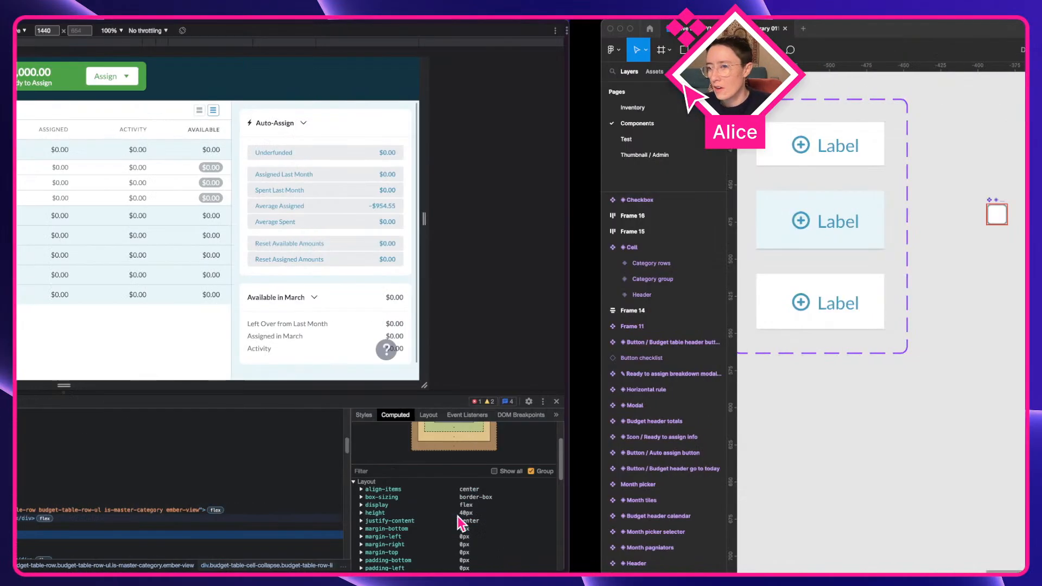
key(space)
drag(346, 413, 526, 440)
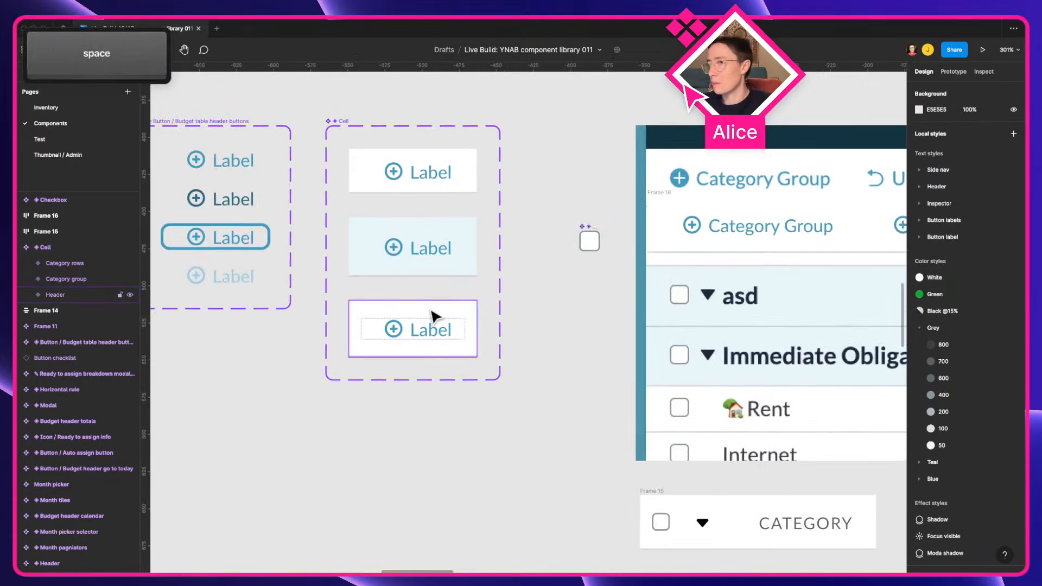
click(432, 320)
key(super+a)
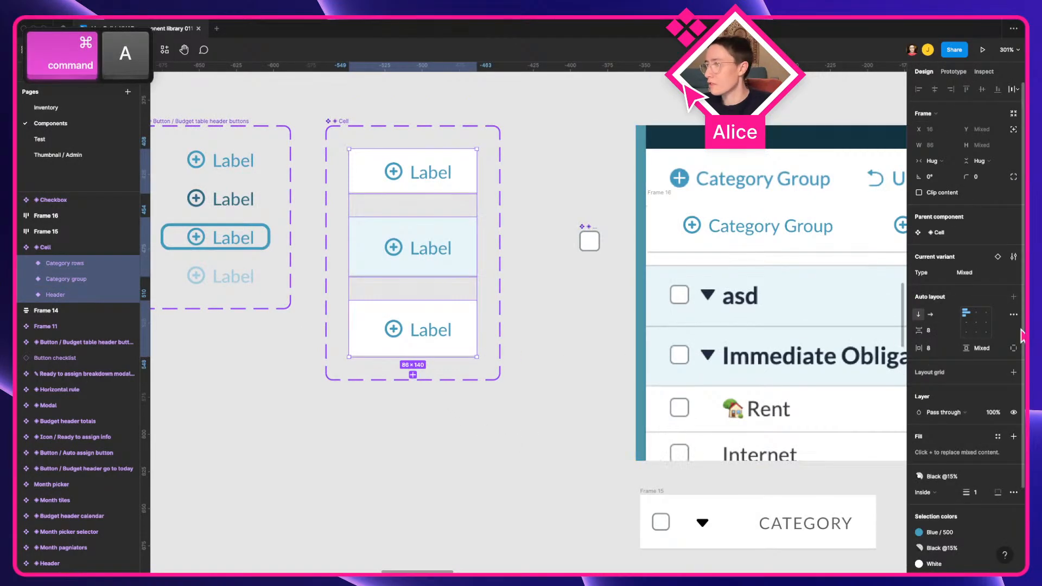
click(929, 348)
text(0)
key(Tab)
click(557, 460)
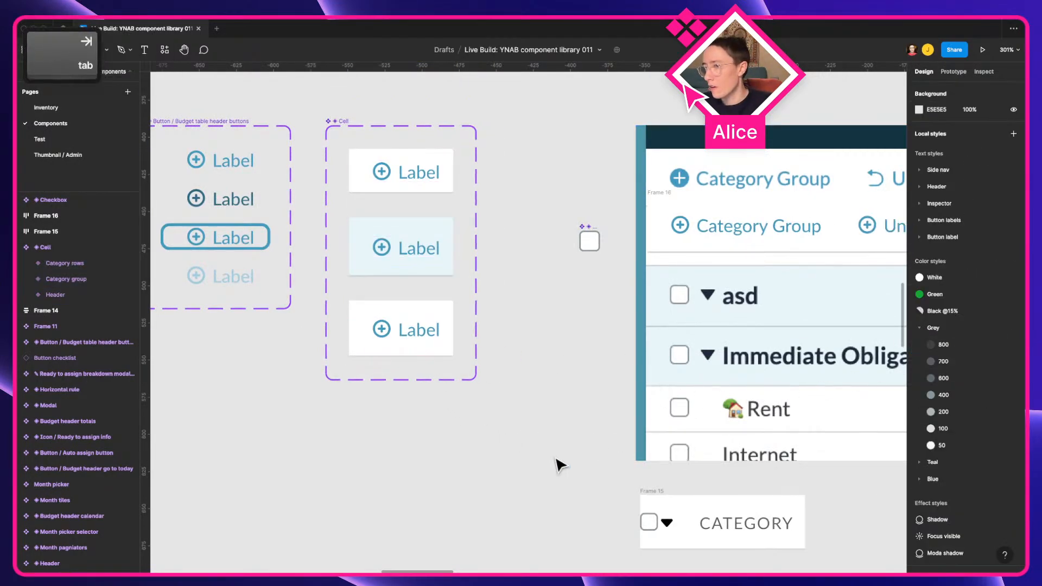
Step: Examine the layout settings of the arrow cell and the CATEGORY cell in Frame 15
key(space)
drag(592, 495, 530, 383)
key(space)
drag(598, 399, 441, 343)
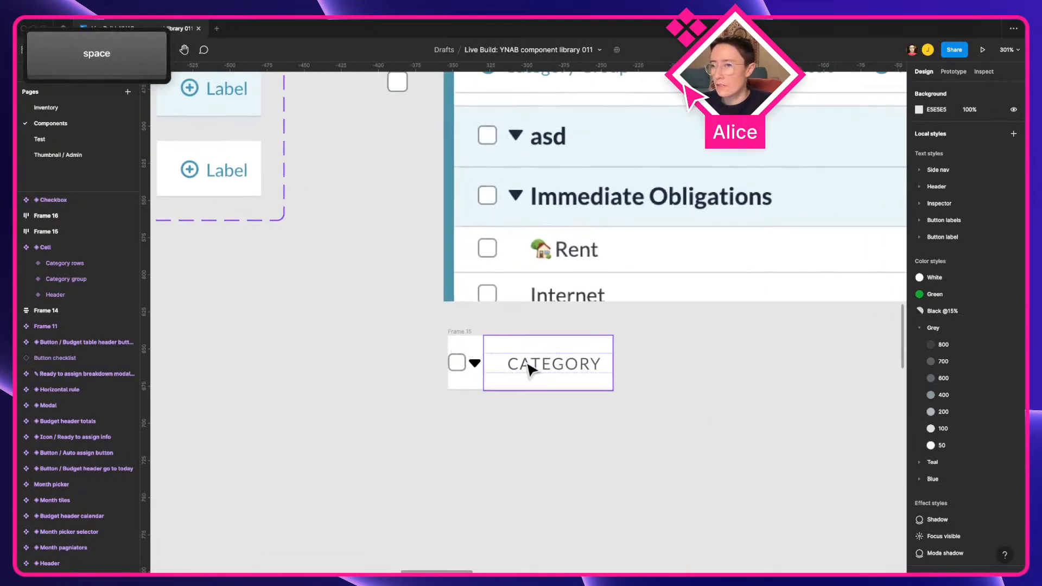
scroll(529, 366, up, 5)
key(a)
click(401, 341)
click(445, 347)
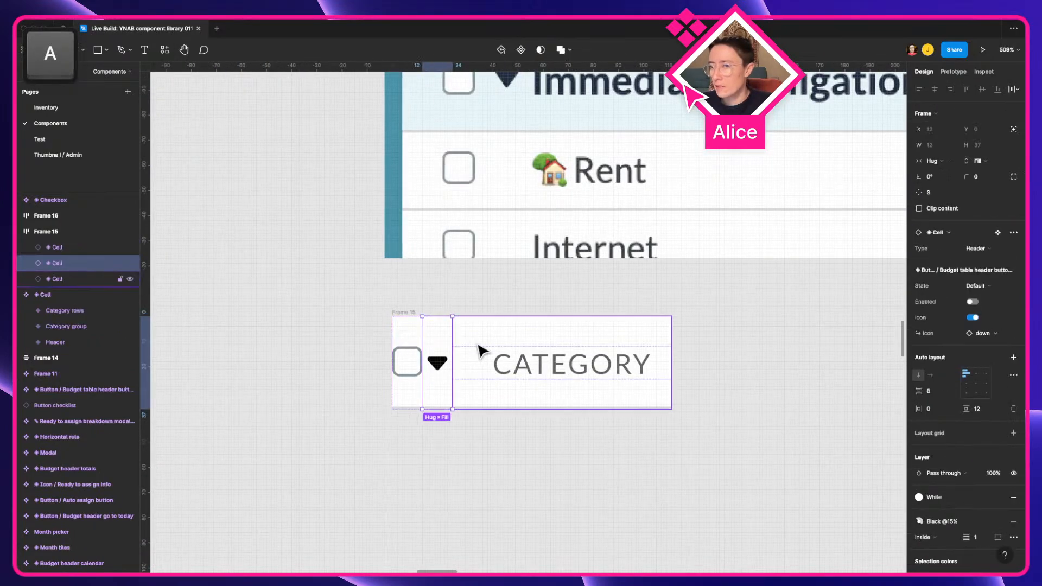
click(484, 359)
scroll(494, 369, up, 2)
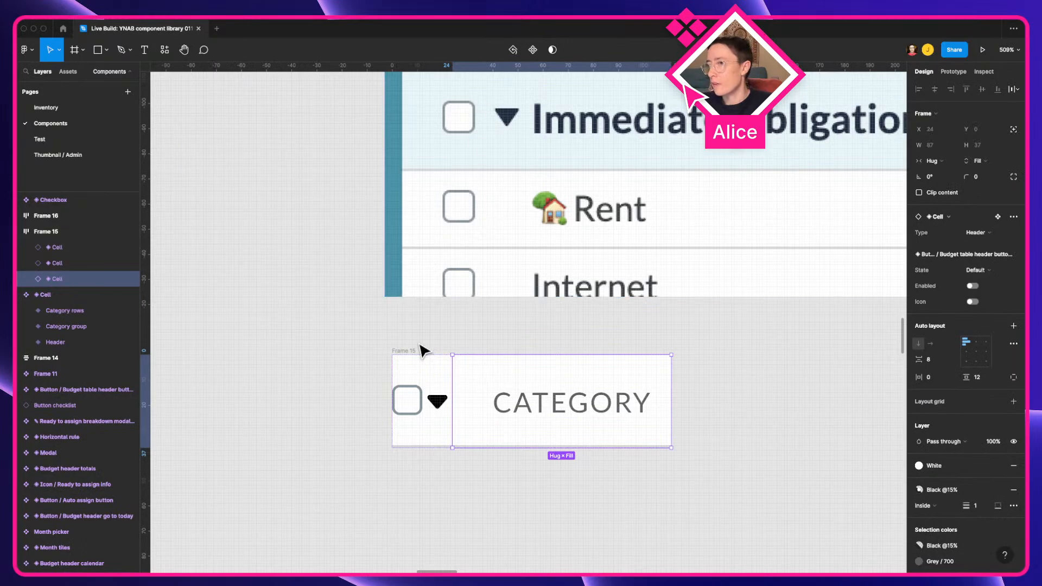
Step: Duplicate the checkbox cell in Frame 15 and select the button nested inside the first copy
click(412, 380)
key(super+d)
double_click(405, 415)
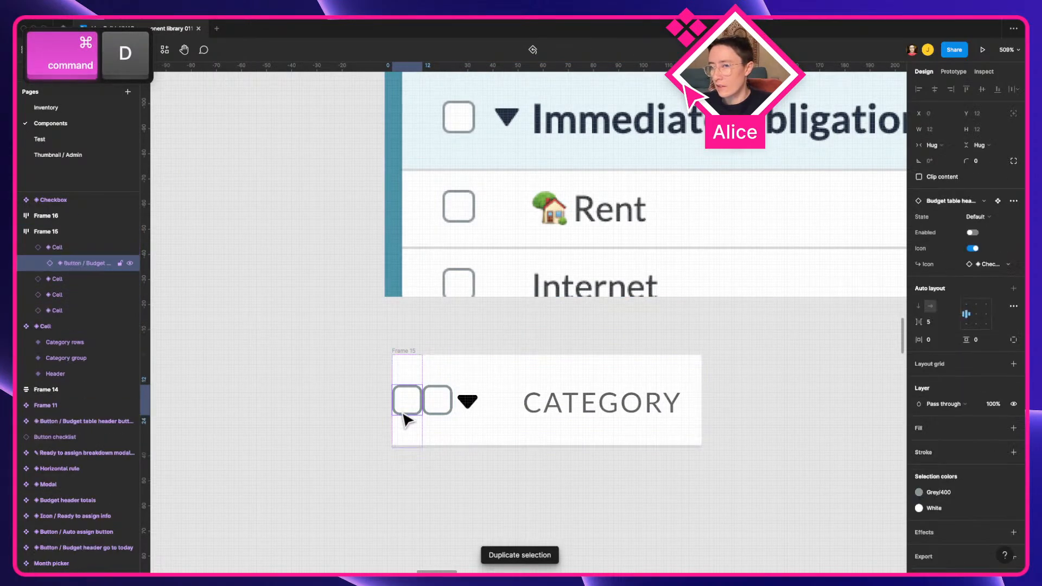
key(shift+super+l)
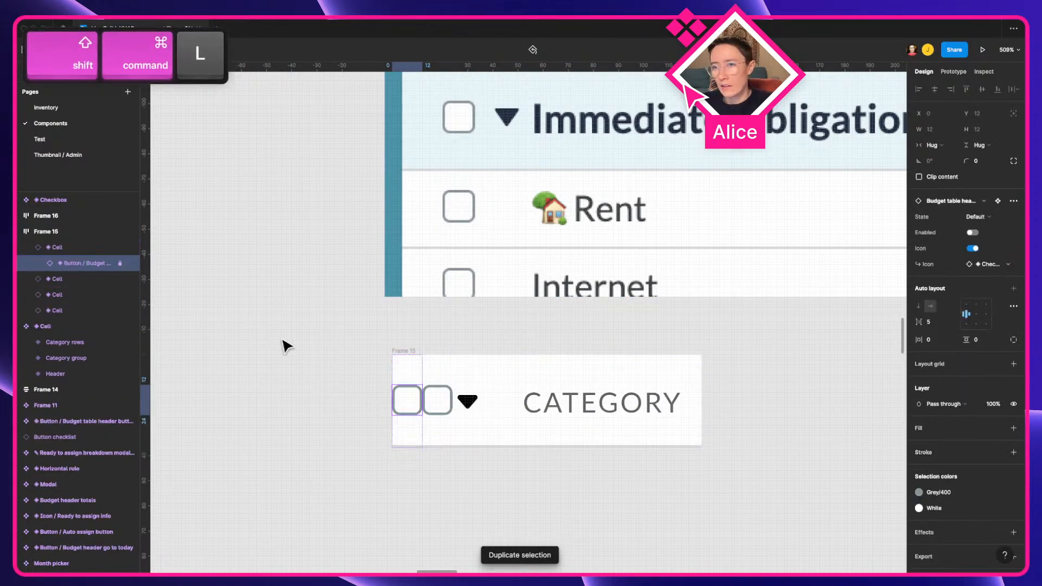
click(38, 263)
click(89, 279)
key(shift+super+l)
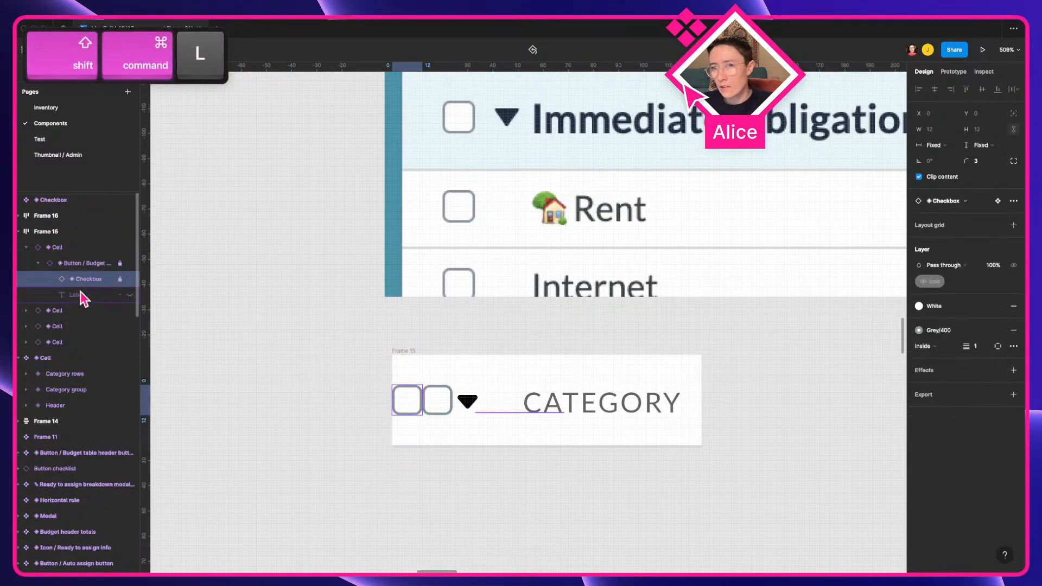
key(shift+super+l)
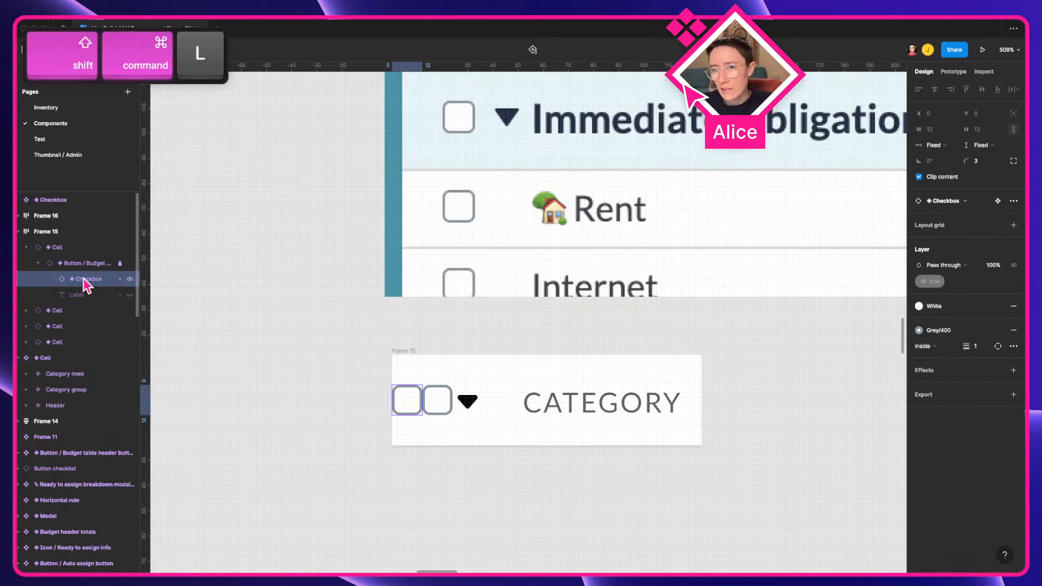
click(98, 264)
key(shift+super+l)
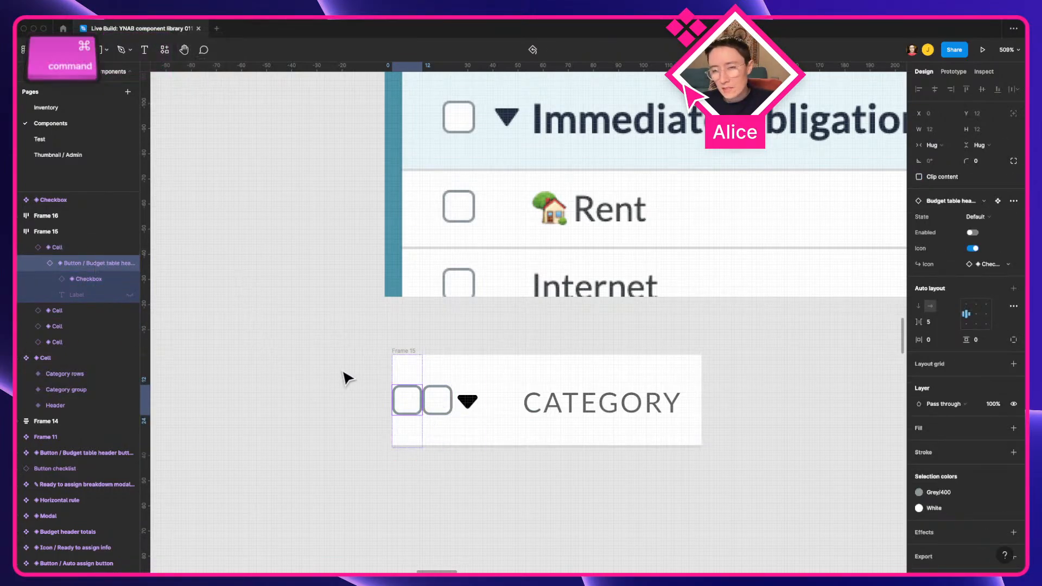
Step: Hide the nested button to blank the first cell, and place a duplicate of that cell between the checkbox and arrow cells
key(shift+super+h)
click(380, 368)
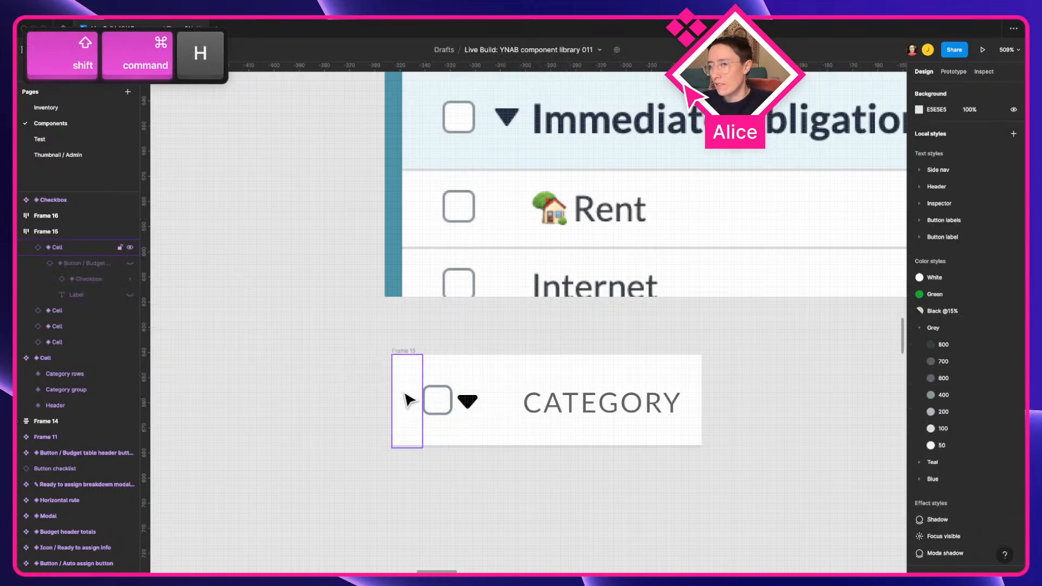
click(409, 400)
key(super+d)
drag(440, 400, 481, 402)
click(517, 469)
scroll(581, 421, up, 2)
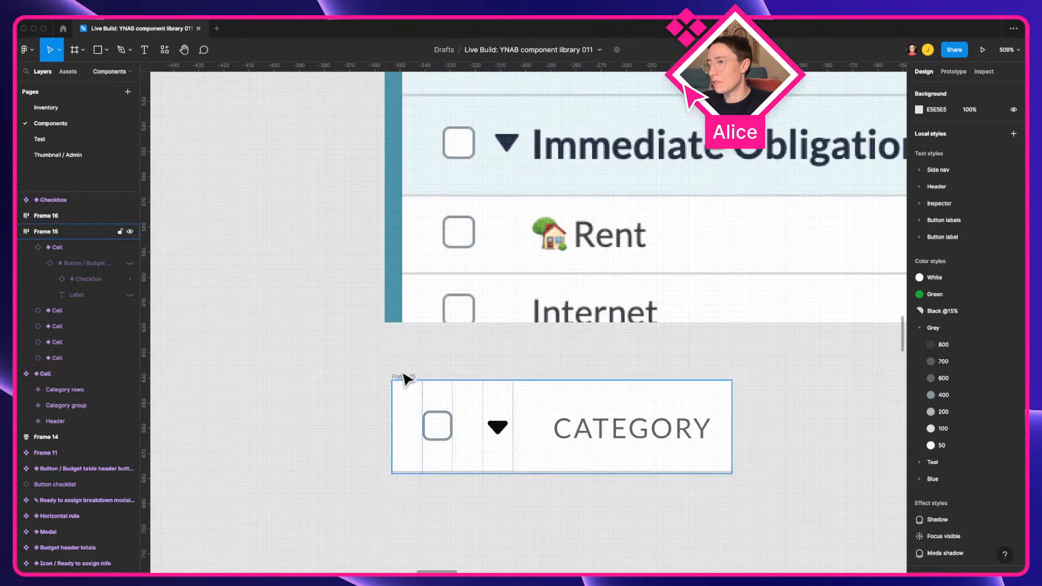
Step: Examine the layout settings of Frame 15 and of the blank cell between the checkbox and the arrow
click(403, 377)
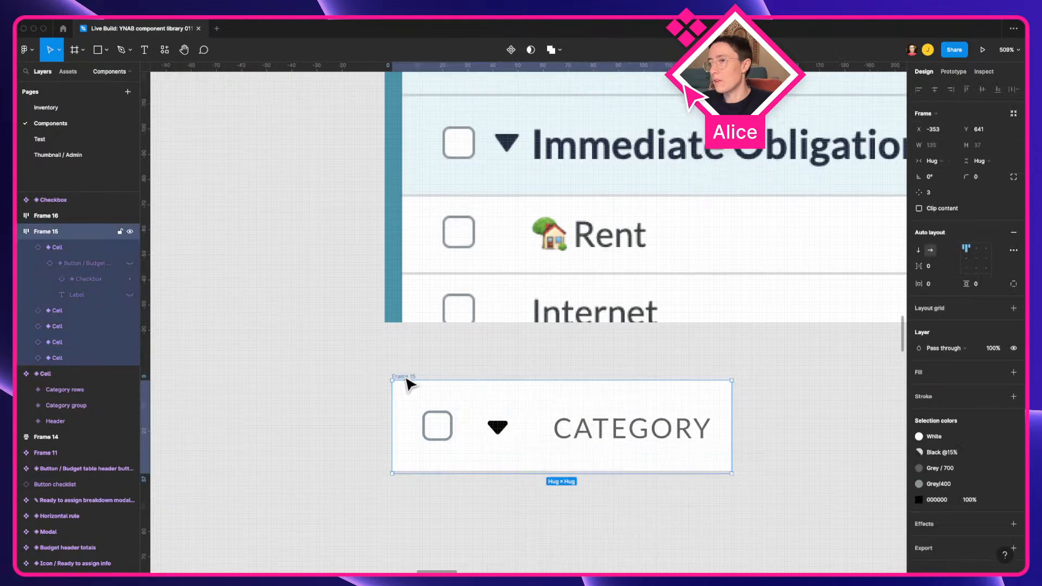
click(471, 422)
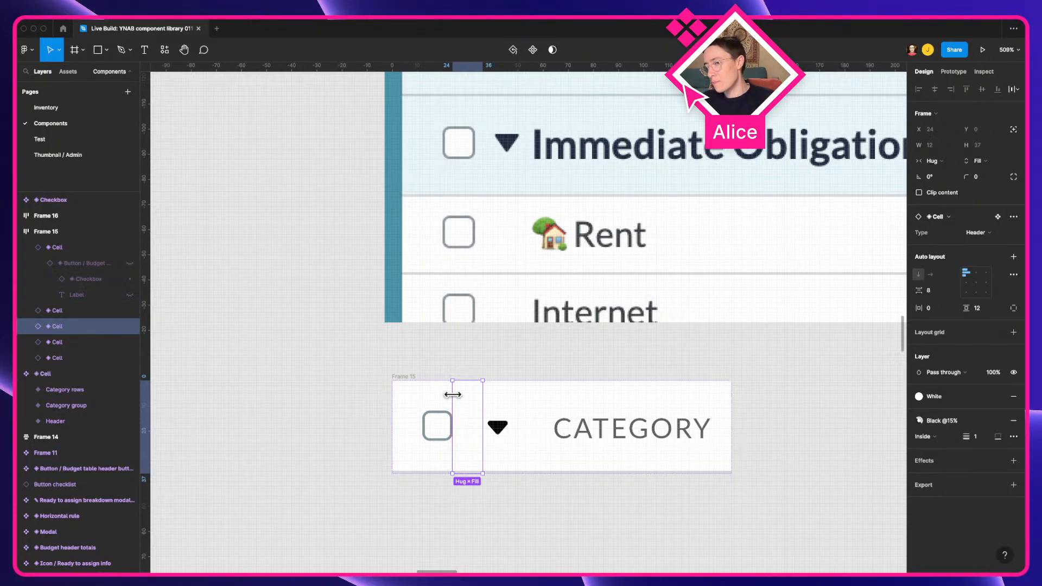
drag(453, 394, 457, 461)
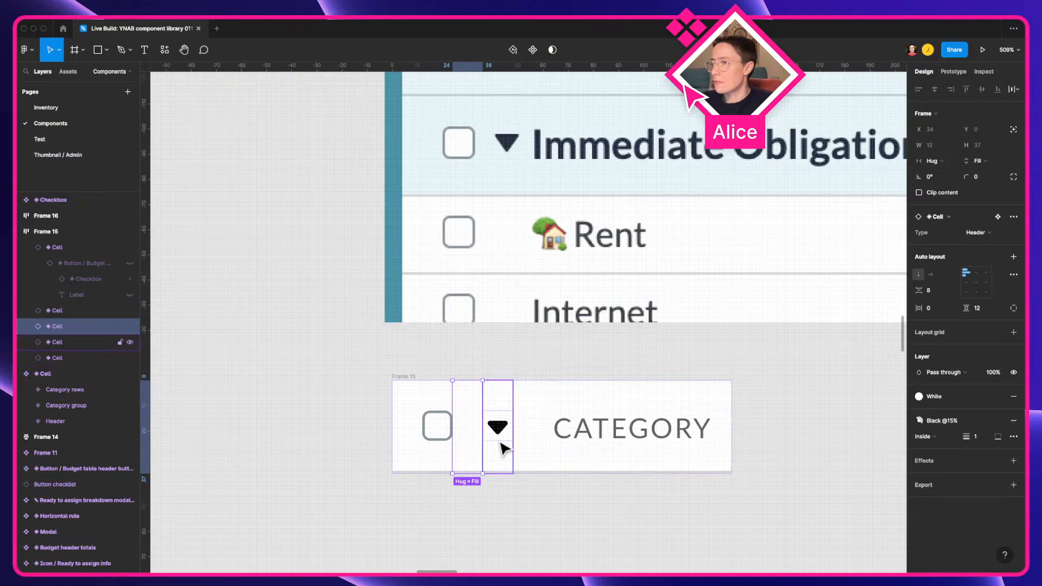
click(533, 448)
click(525, 485)
scroll(529, 486, down, 5)
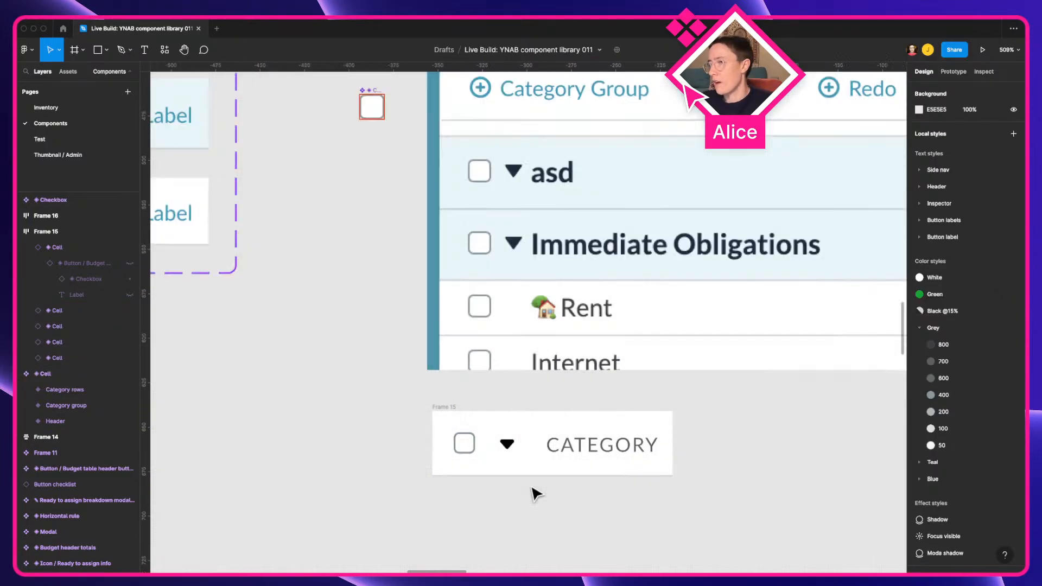
Step: Review the Header variant of the Cell component and compare the component sets with the budget table screenshot
key(a)
scroll(401, 386, up, 3)
scroll(401, 385, left, 5)
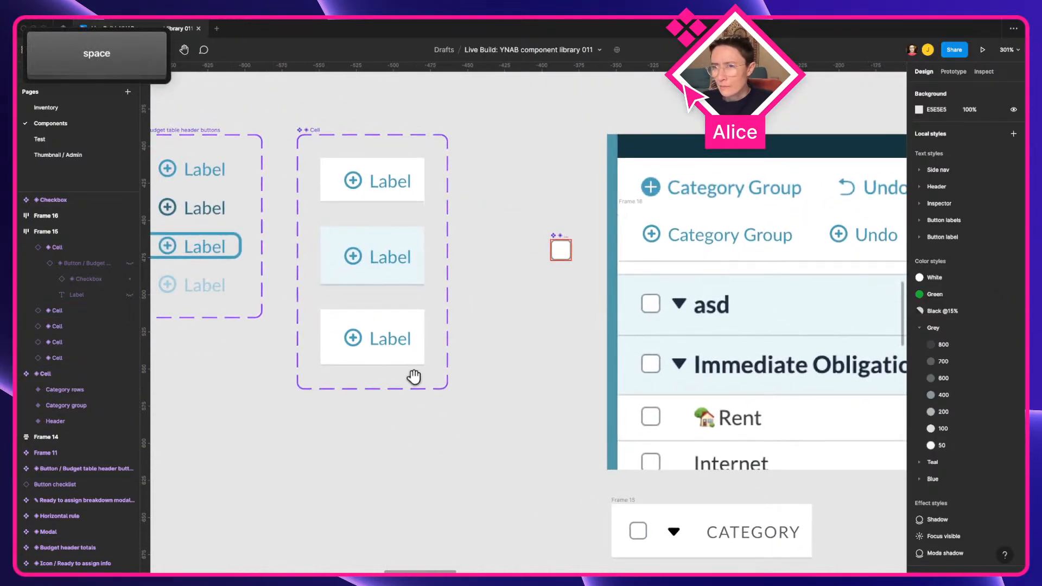
click(401, 347)
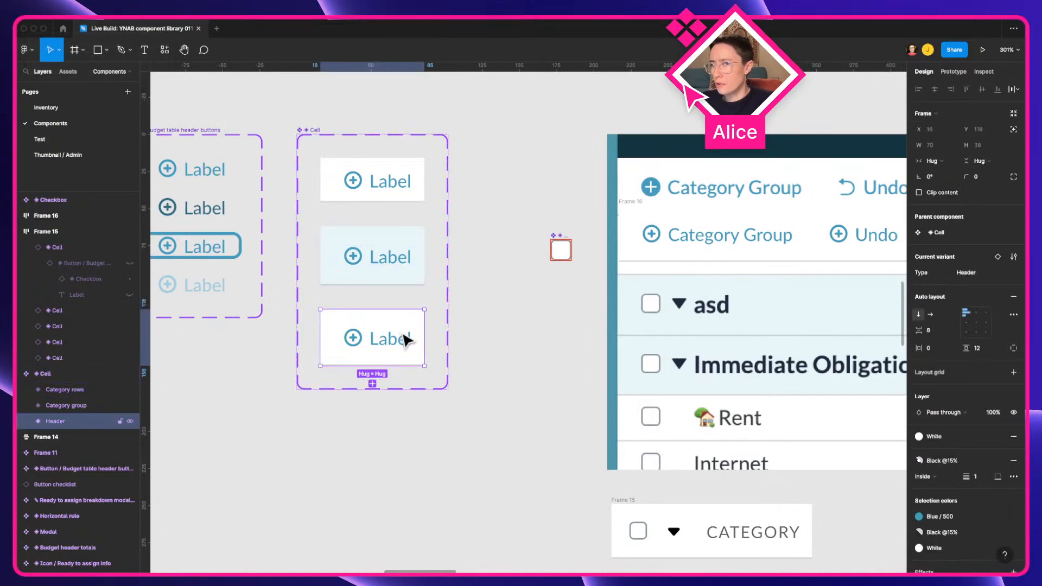
click(512, 389)
key(space)
scroll(400, 428, left, 7)
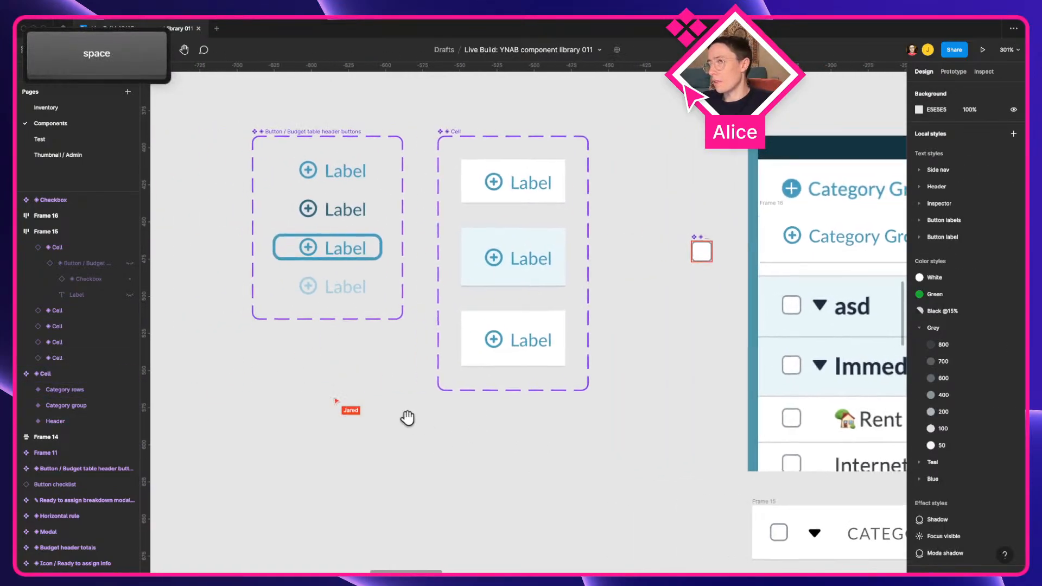
scroll(565, 216, right, 12)
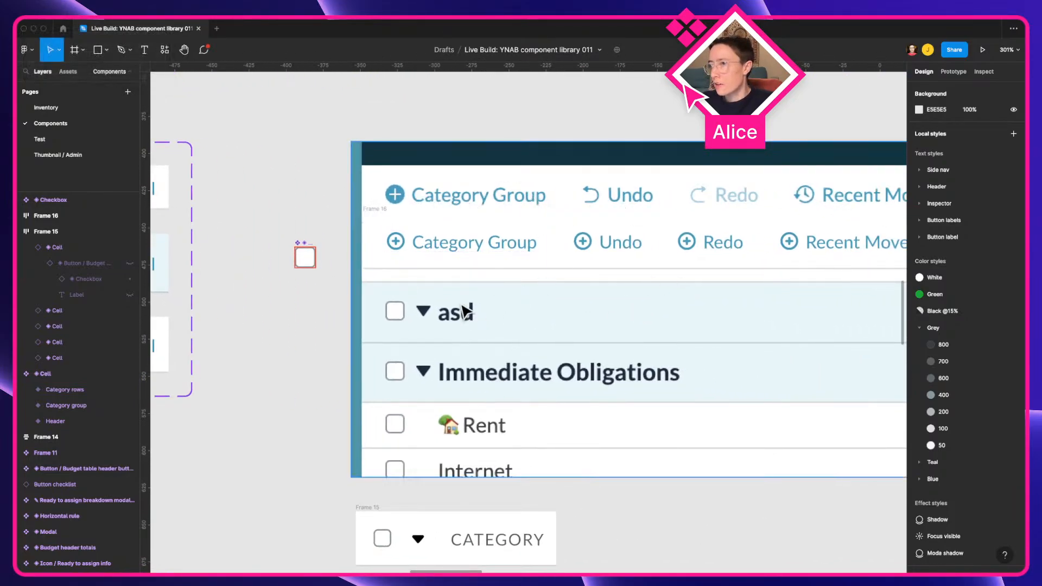
Step: Inspect the button nested in Frame 15's checkbox cell and the preferred instances offered for its icon
click(421, 560)
drag(421, 560, 653, 480)
click(448, 447)
click(485, 454)
drag(648, 481, 463, 337)
click(26, 311)
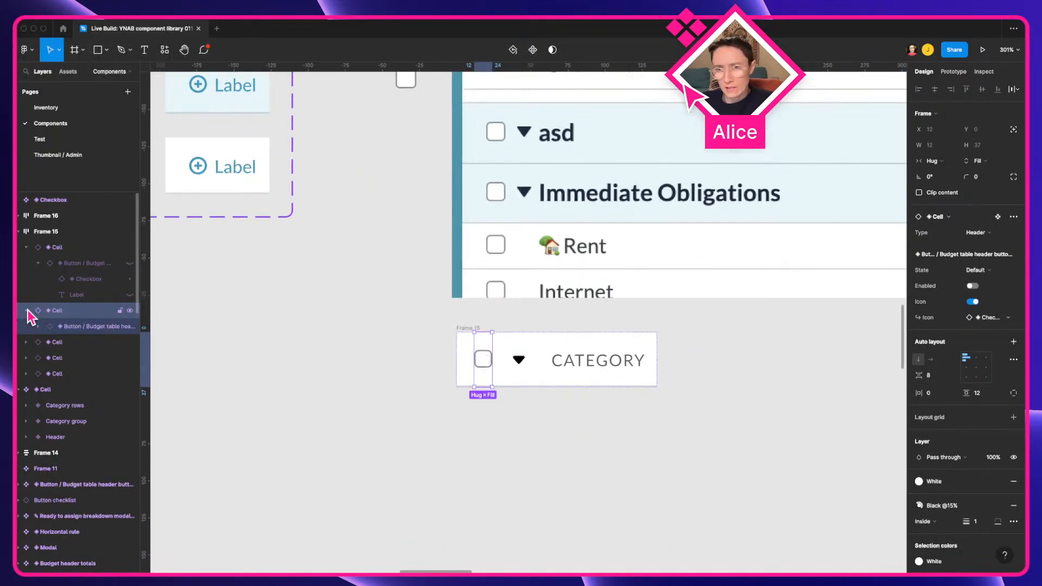
click(77, 328)
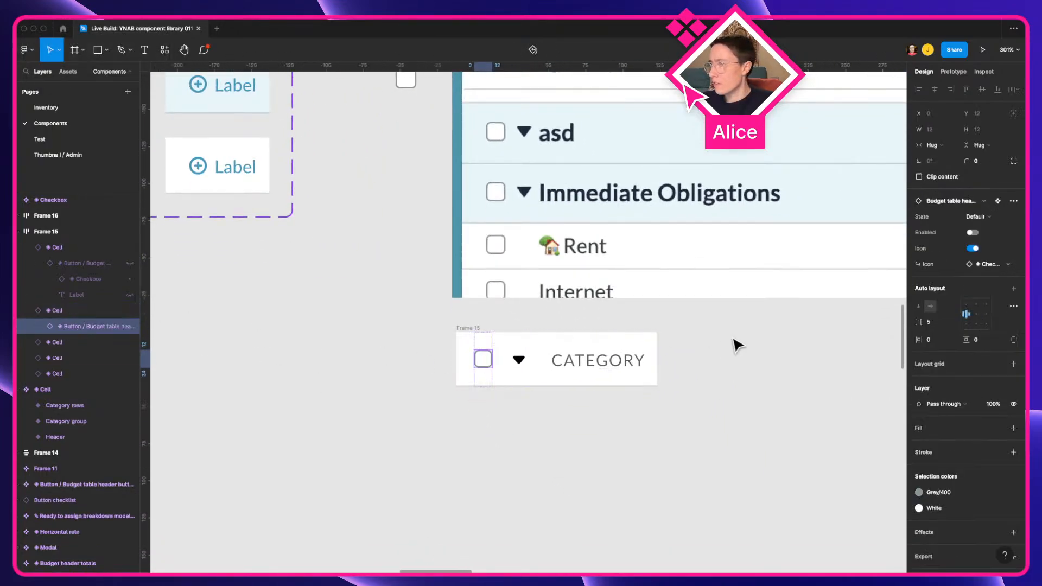
click(987, 264)
scroll(467, 313, up, 1)
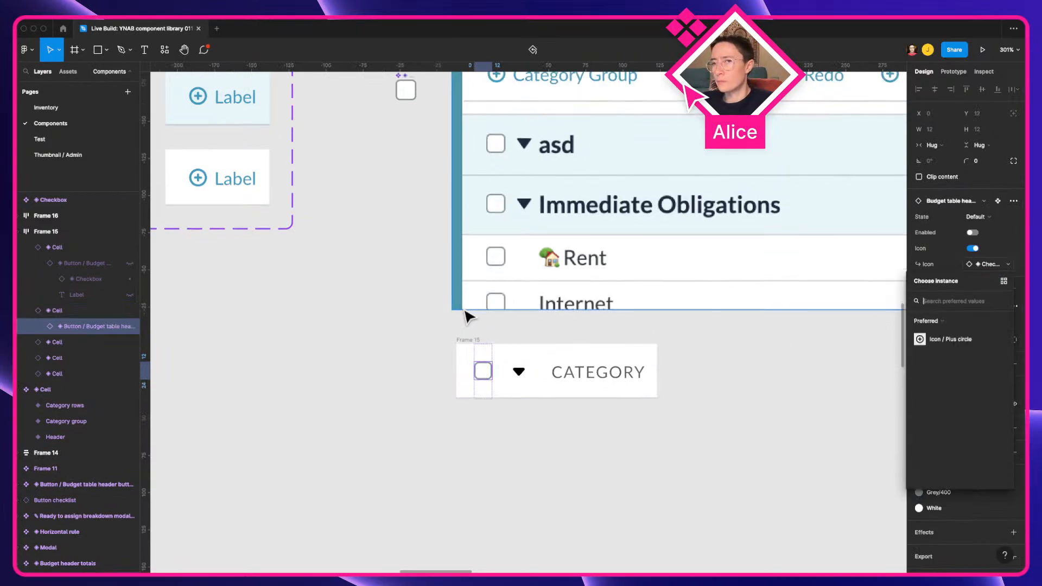
drag(476, 343, 583, 393)
click(500, 363)
drag(499, 363, 643, 447)
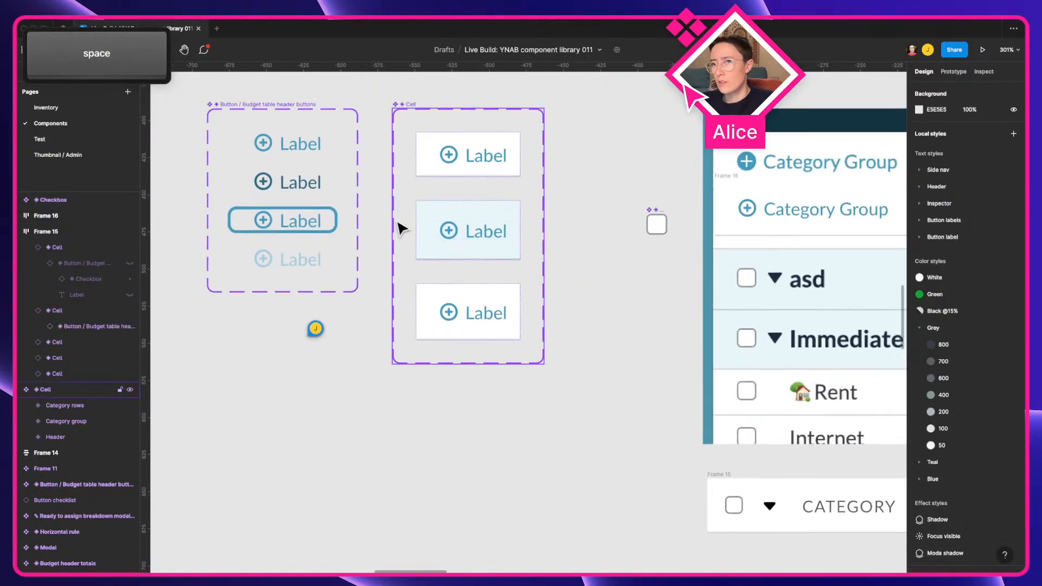
click(288, 146)
drag(288, 145, 500, 461)
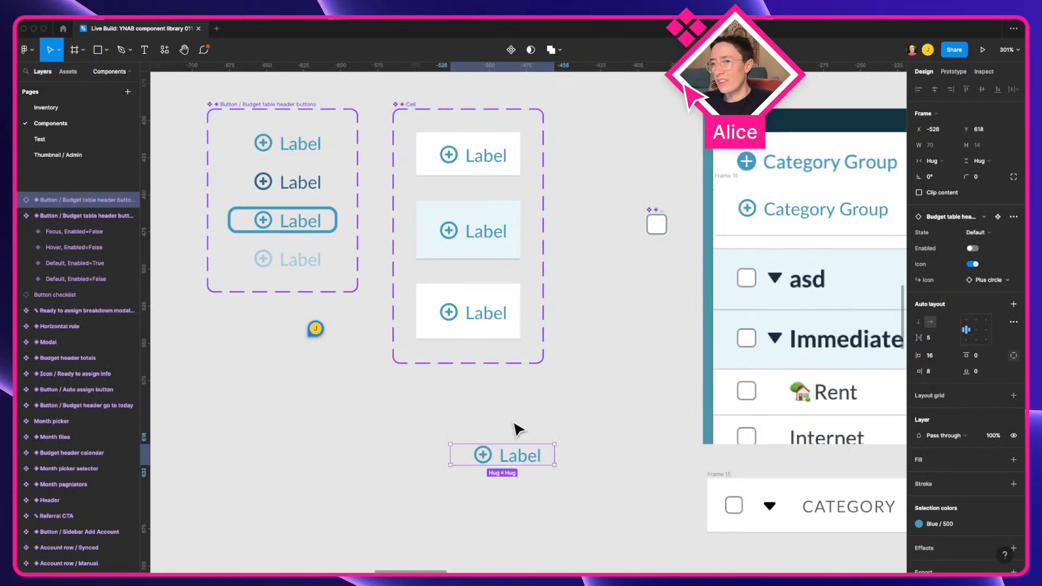
key(BackSpace)
Step: Place an instance of the Cell's Category rows variant below the header buttons component and inspect the variant's nested button
drag(500, 167, 297, 425)
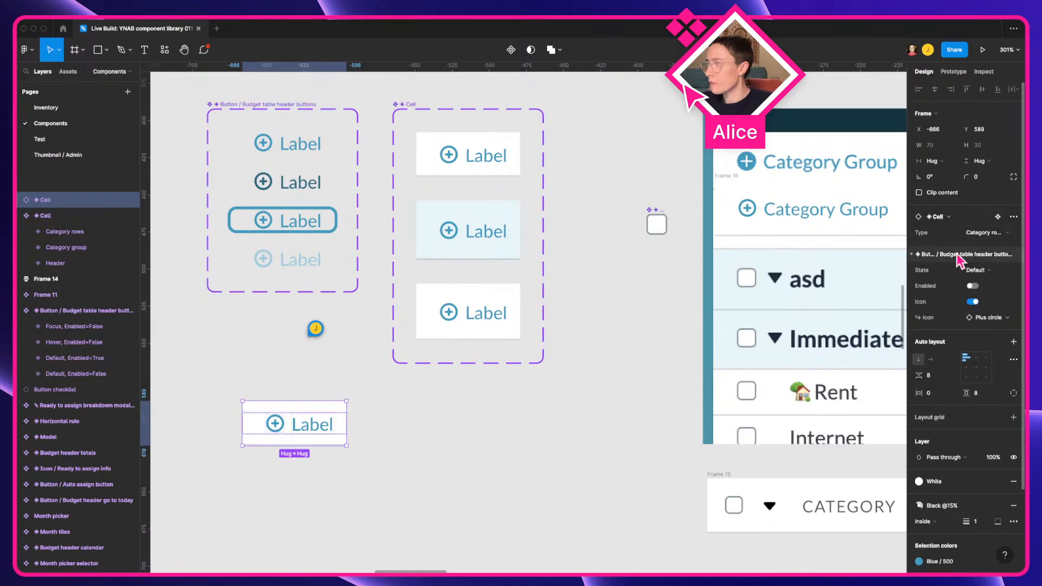
click(487, 140)
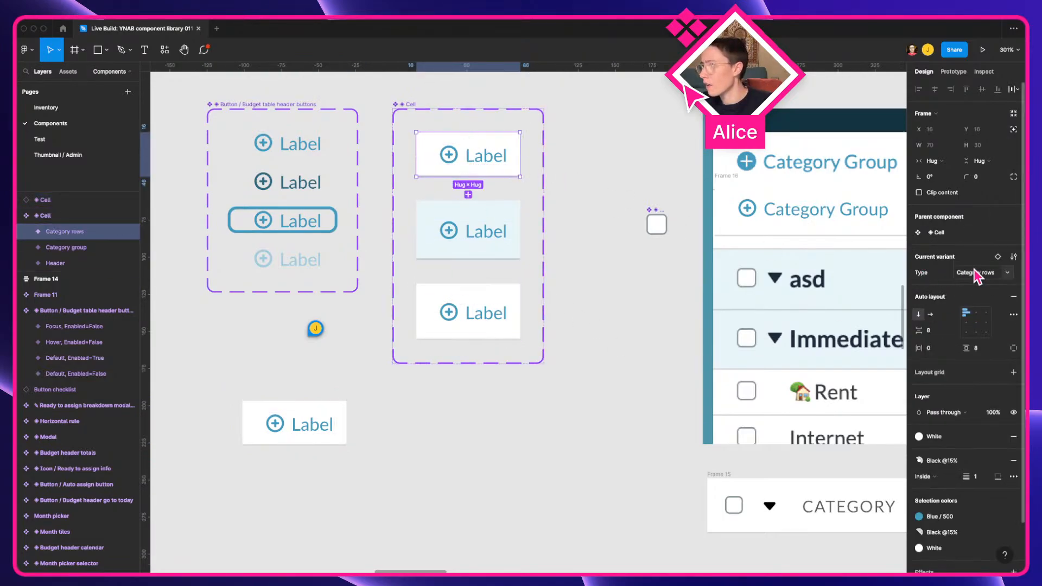
click(491, 162)
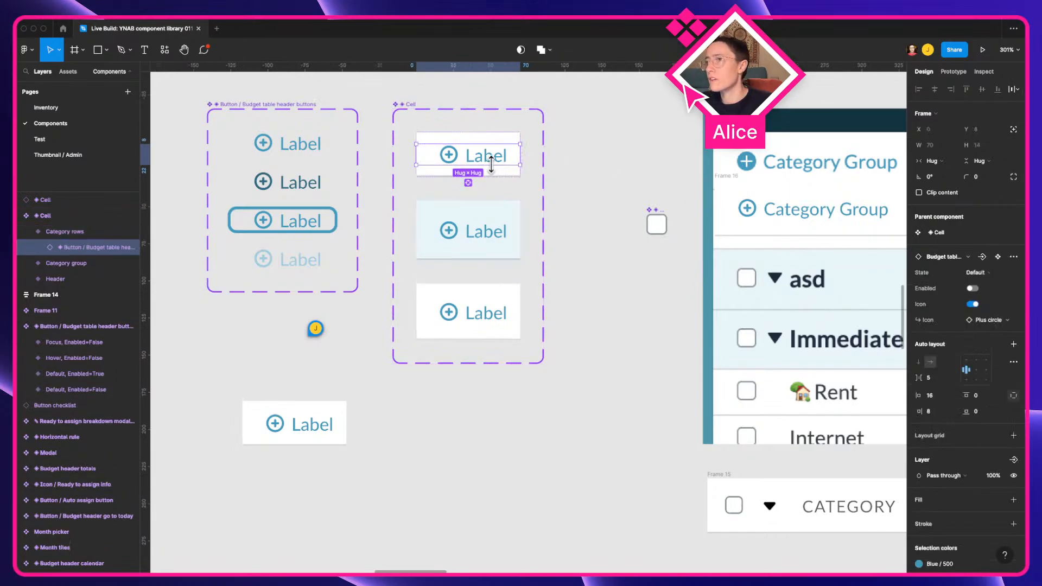
Step: Reply "for the height?" to the canvas comment about flex-grow and close the thread
click(317, 329)
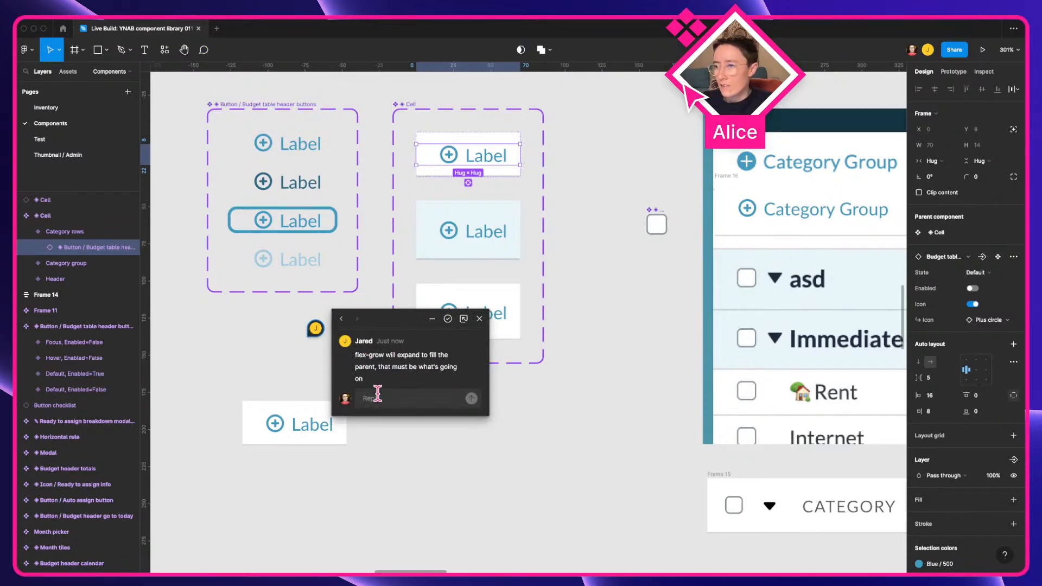
text(for the height?)
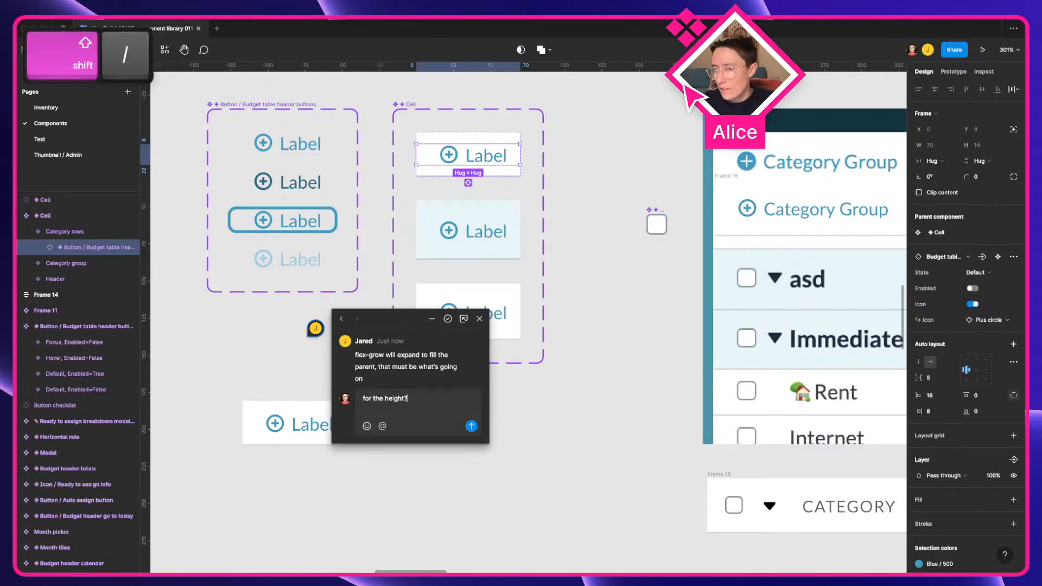
key(Return)
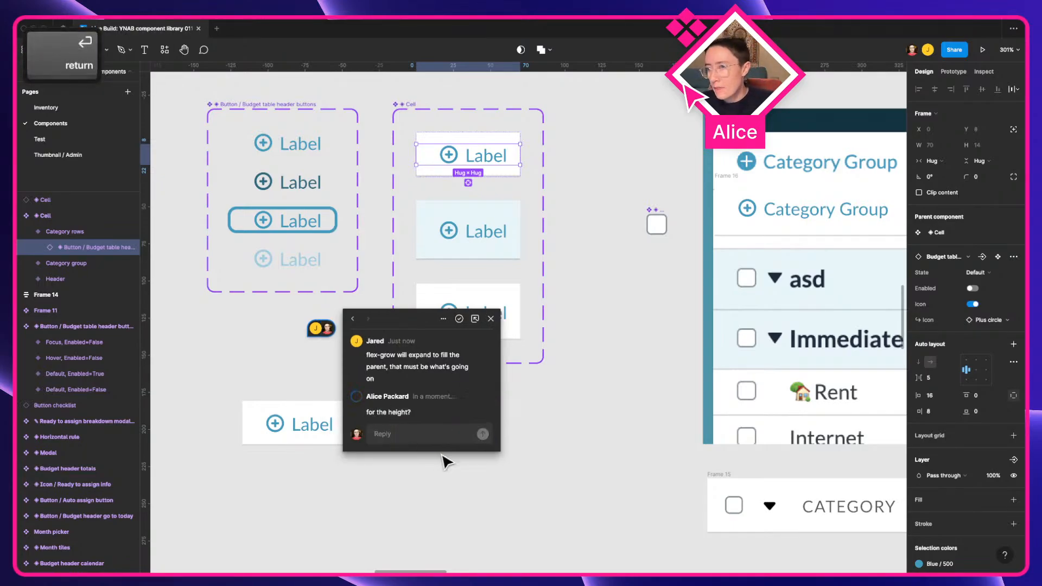
click(587, 454)
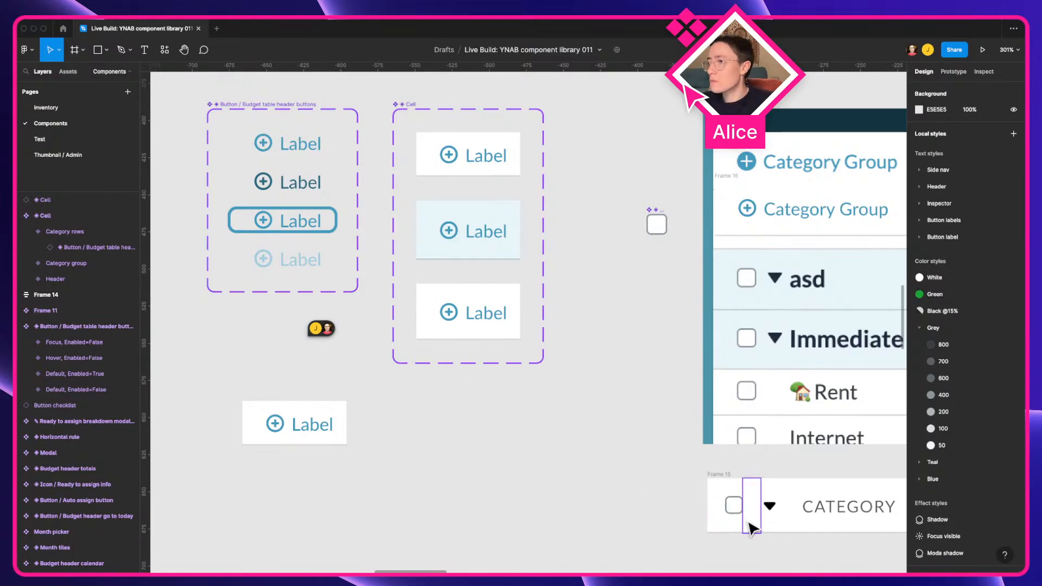
Step: Check the sizing of the blank cell beside the arrow and the auto layout of the whole Frame 15
click(748, 510)
scroll(705, 477, down, 3)
scroll(705, 478, right, 3)
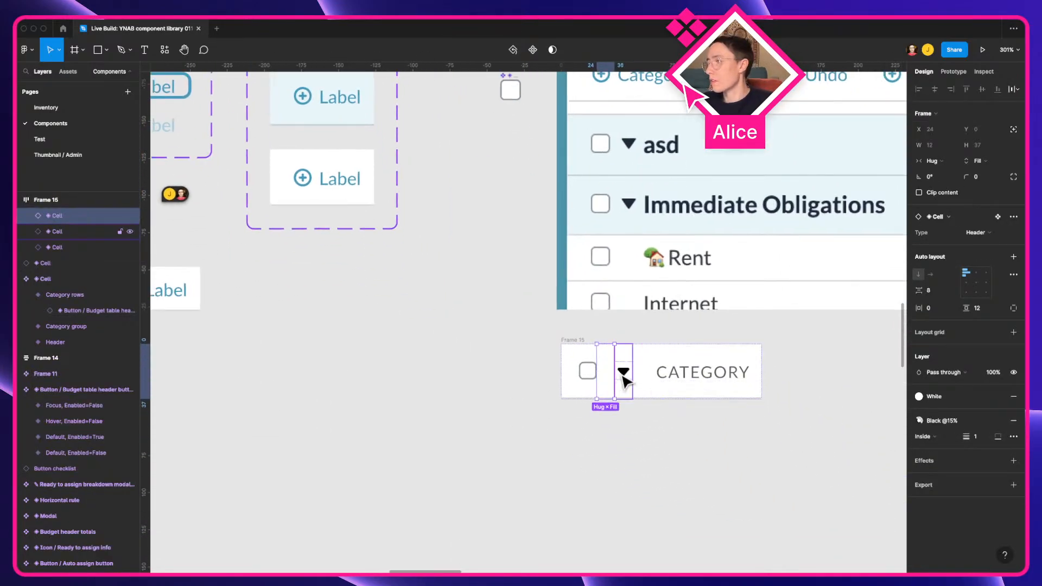
scroll(597, 369, up, 3)
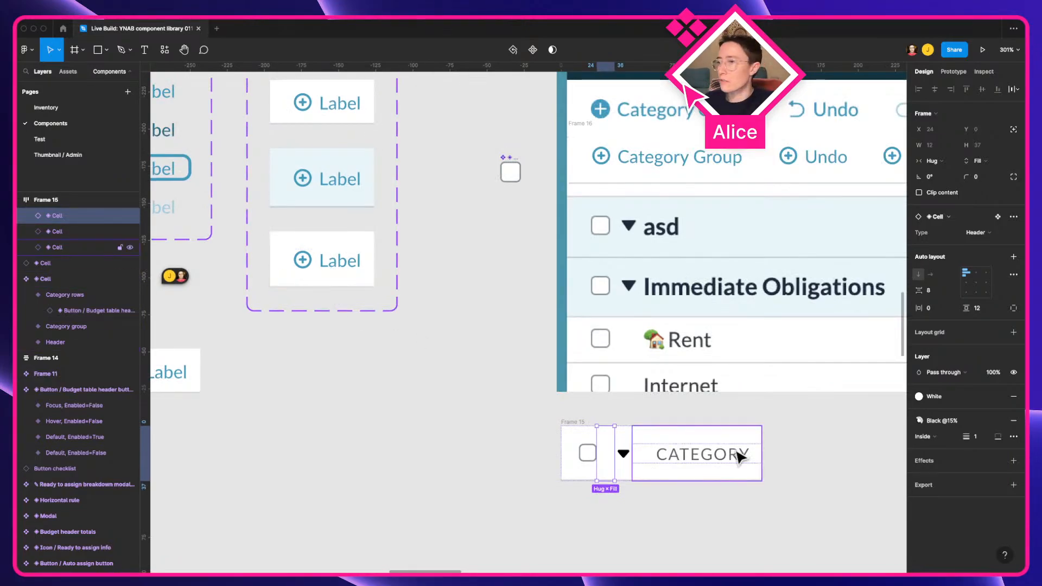
click(575, 423)
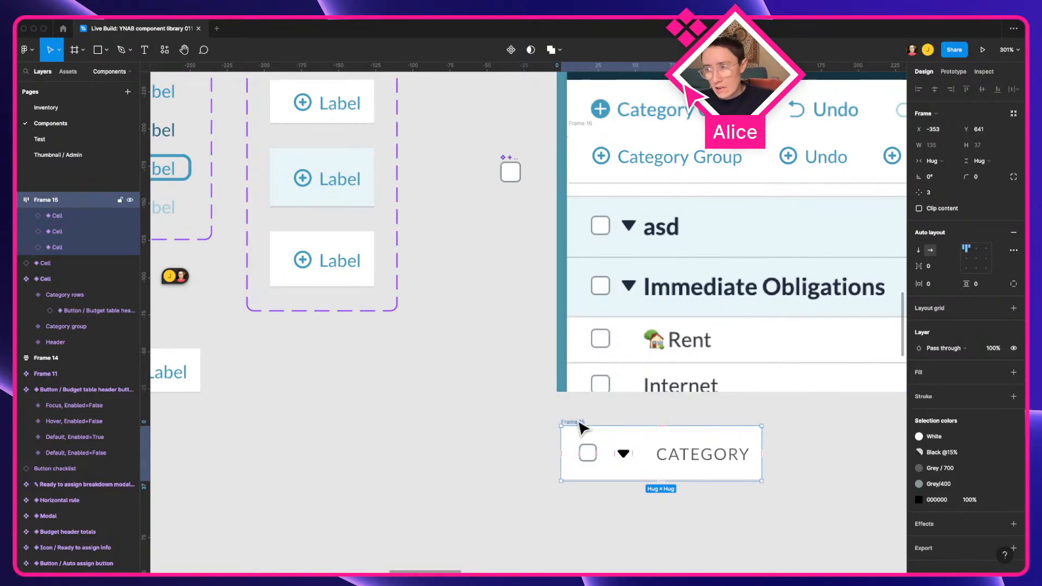
Step: Read the new reply in the flex-grow comment thread, and inspect Frame 15 and its checkbox cell
click(515, 425)
drag(514, 425, 625, 497)
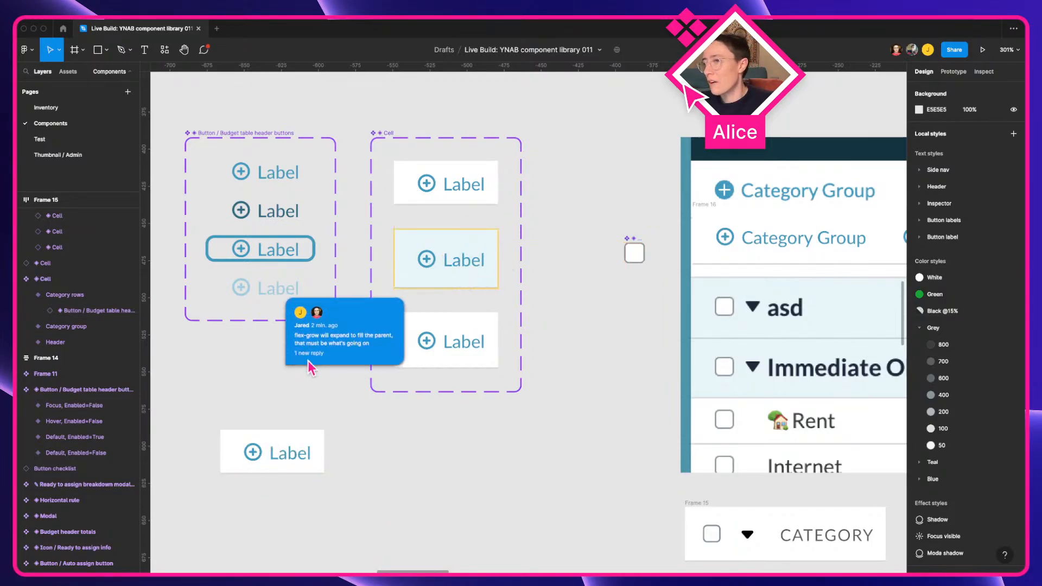
click(311, 368)
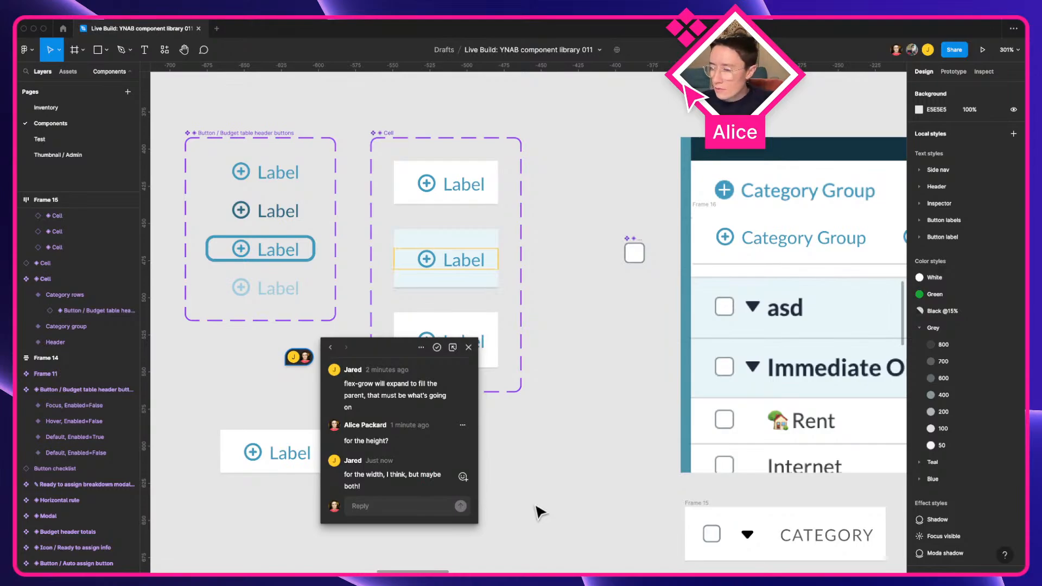
click(537, 510)
click(701, 503)
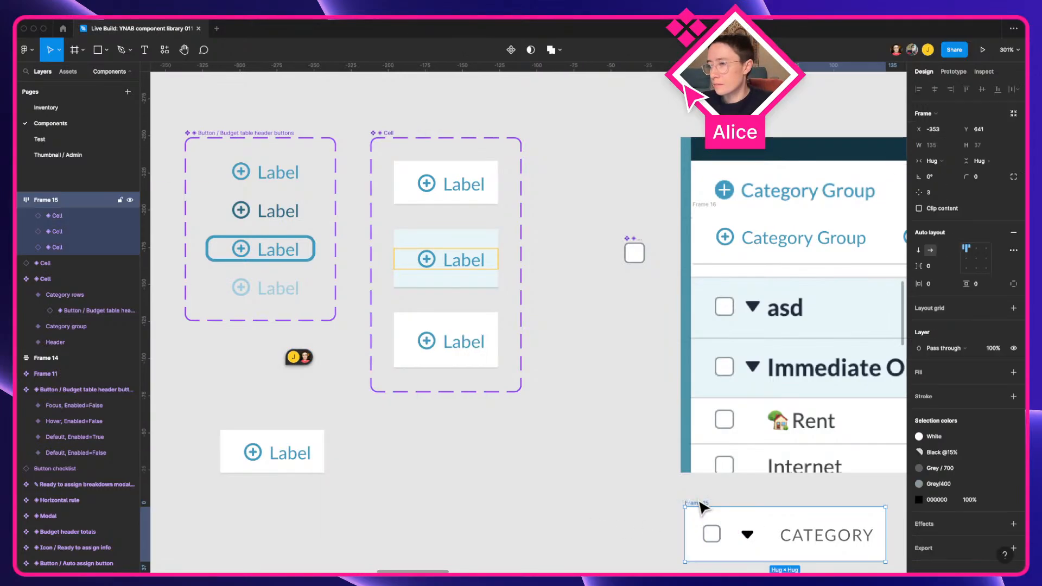
click(701, 509)
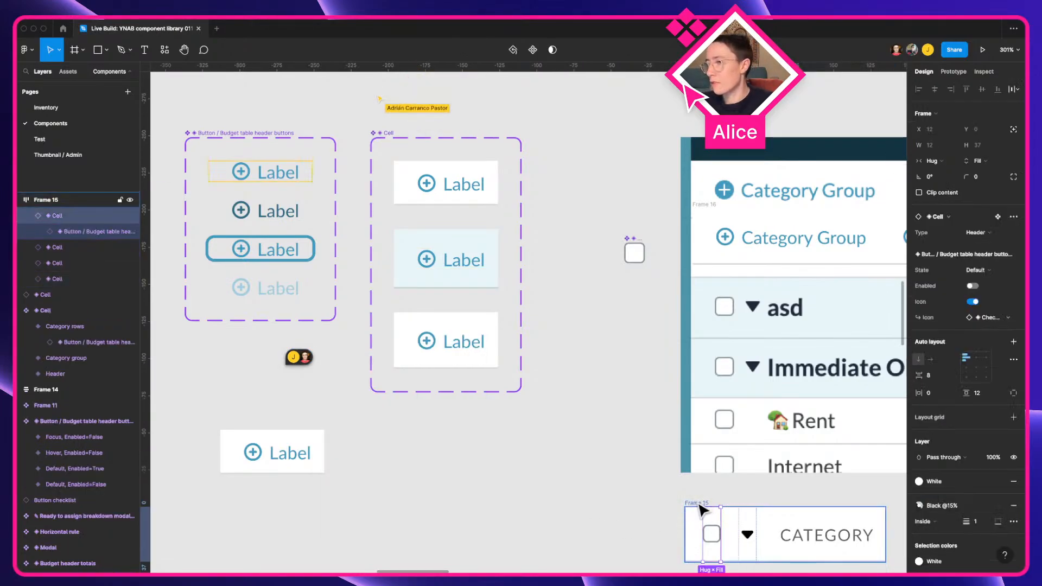
Step: Move the loose Cell instance to about X -621, Y 590, below the gap between the two component sets
click(309, 451)
key(space)
drag(309, 451, 518, 453)
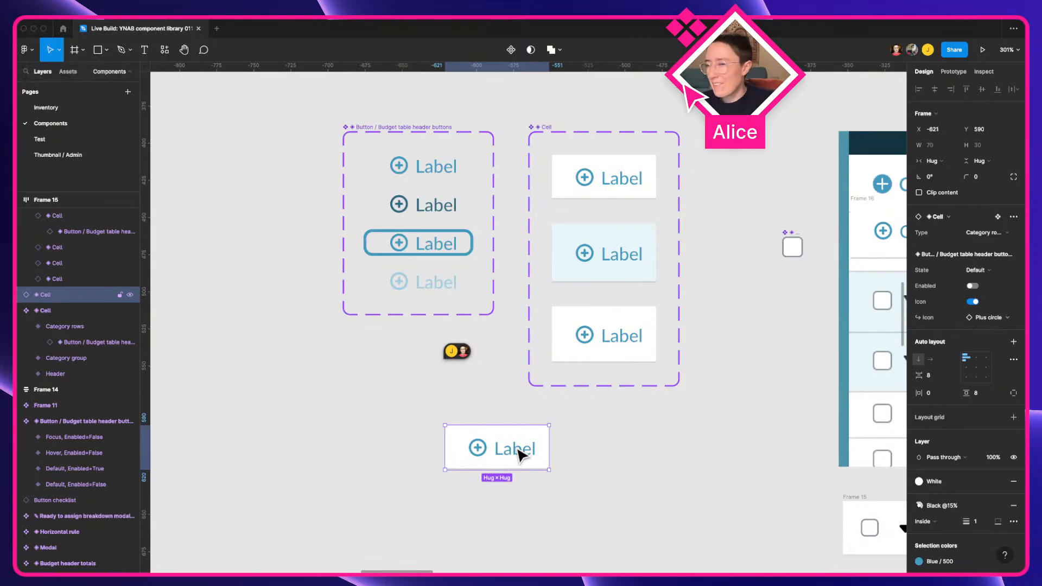
Step: Create an instance swap property named Content from the header button nested in all three Cell variants
double_click(518, 453)
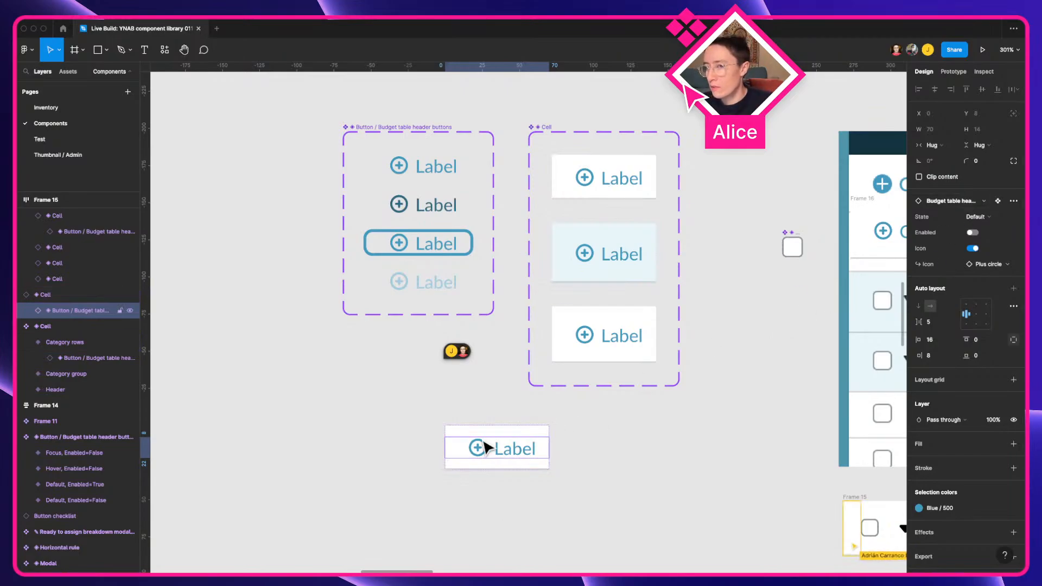
click(598, 172)
double_click(607, 178)
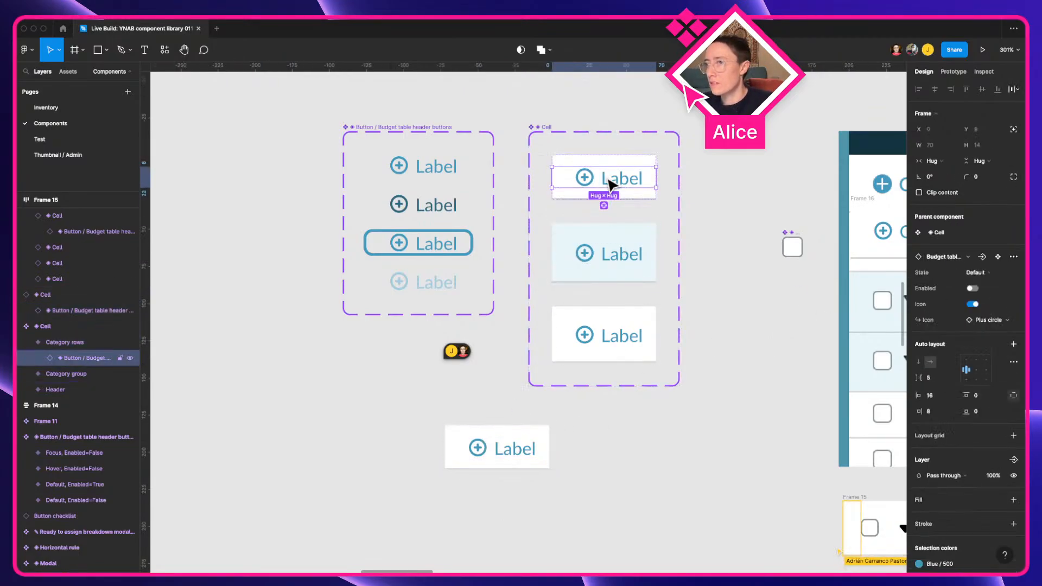
key(alt+super+a)
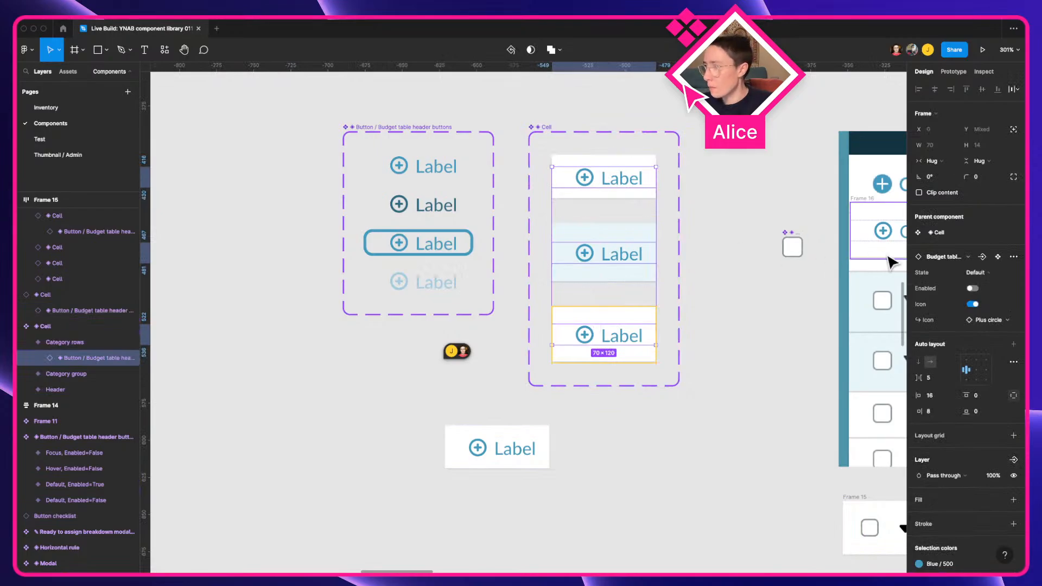
click(981, 256)
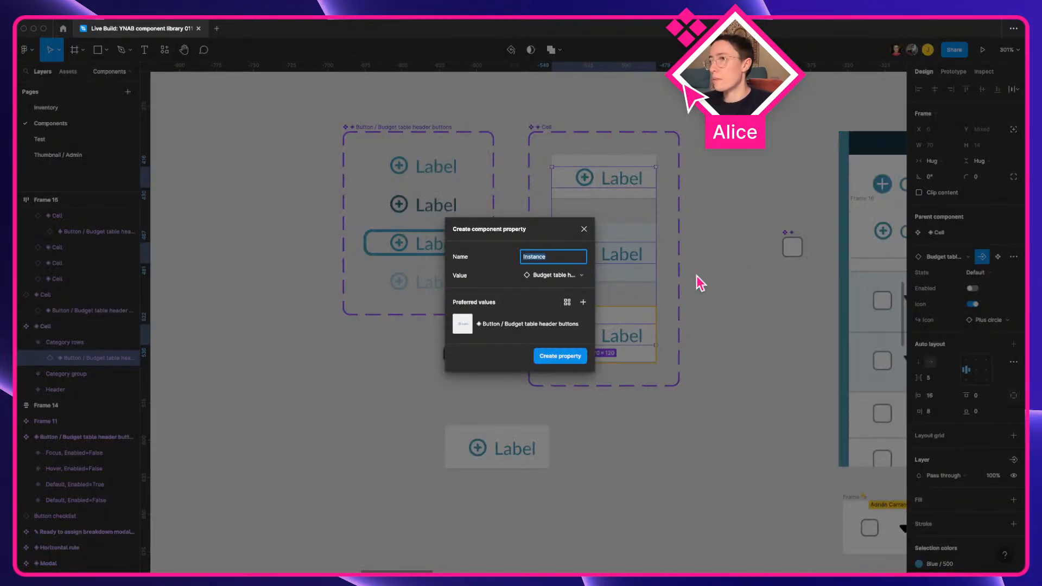
text(Content)
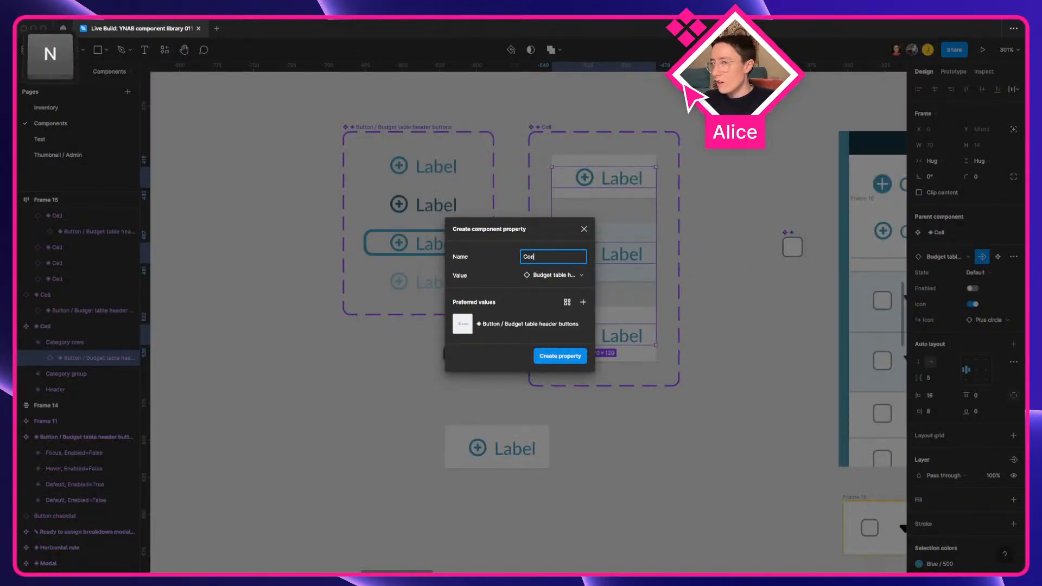
mouse_move(586, 332)
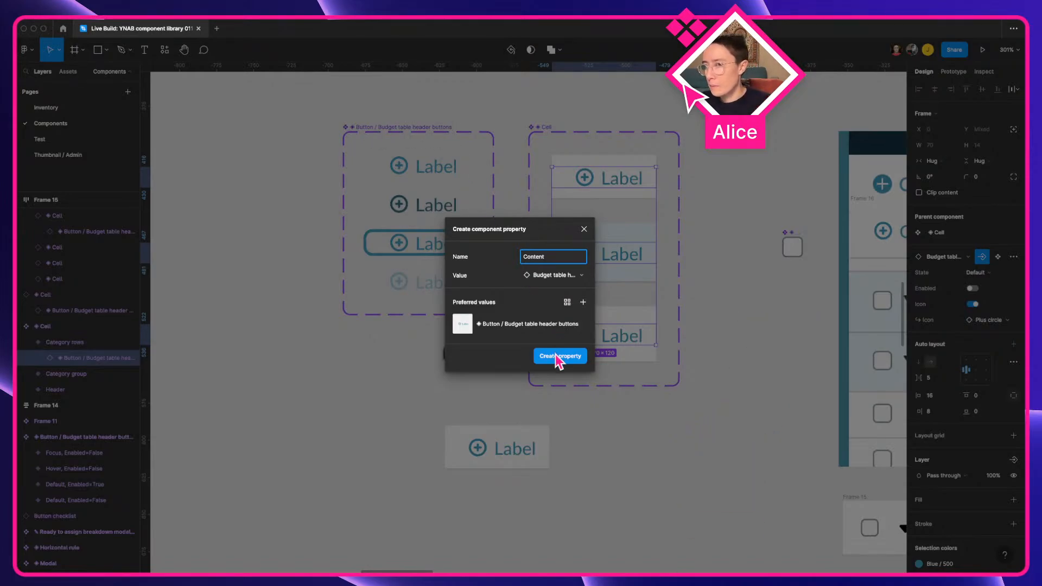
click(574, 362)
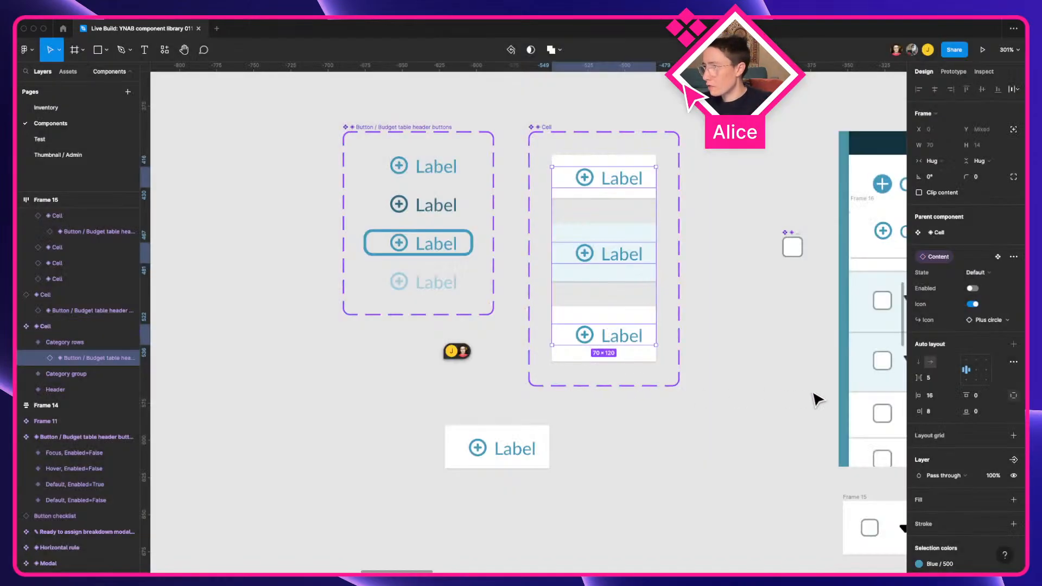
Step: Move the loose Cell instance to about X -560, Y 597 and swap its Content to the Carrot down icon
click(648, 461)
click(492, 466)
drag(492, 466, 584, 476)
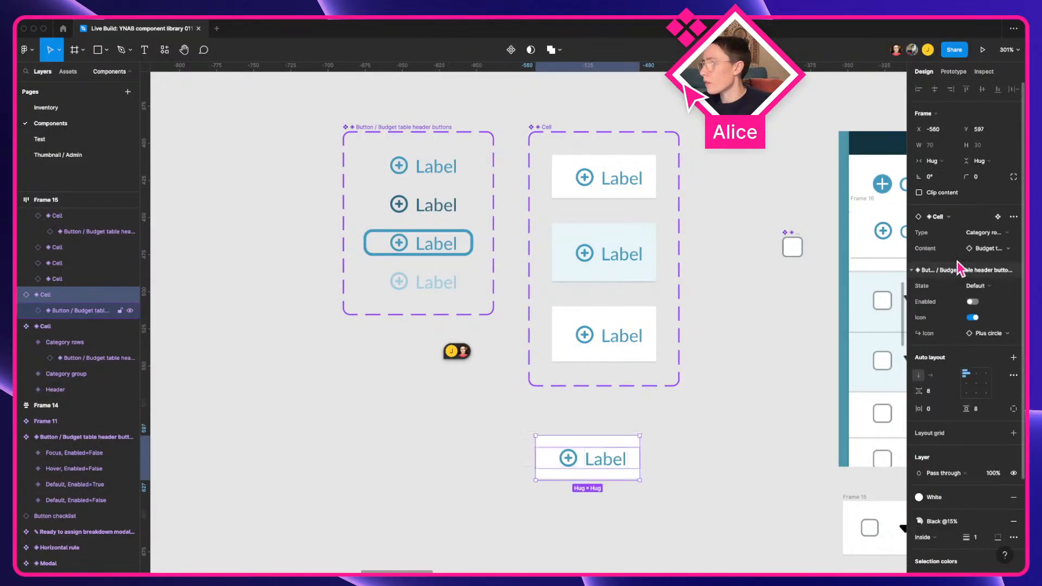
click(992, 249)
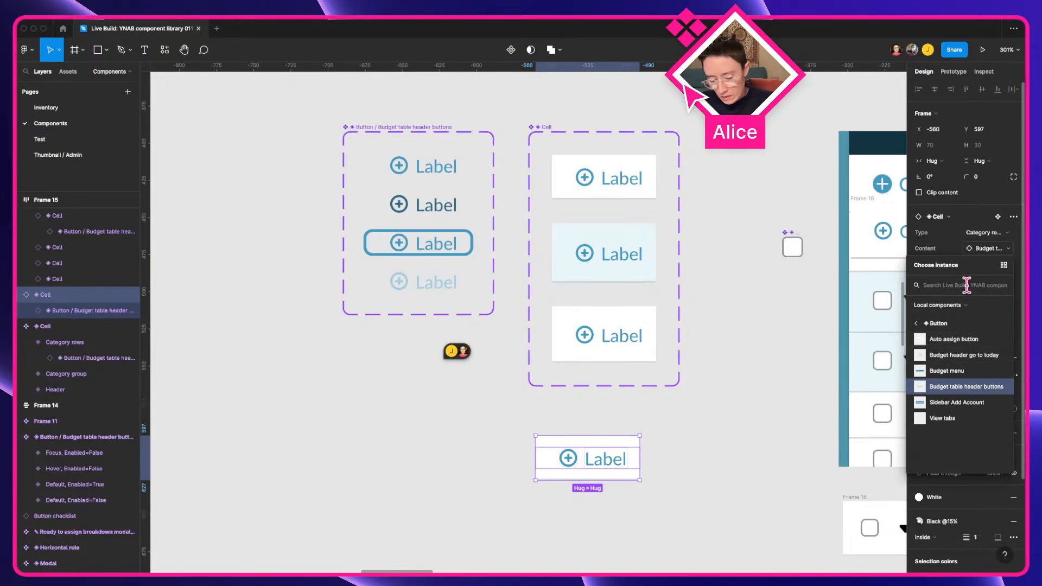
text(chev)
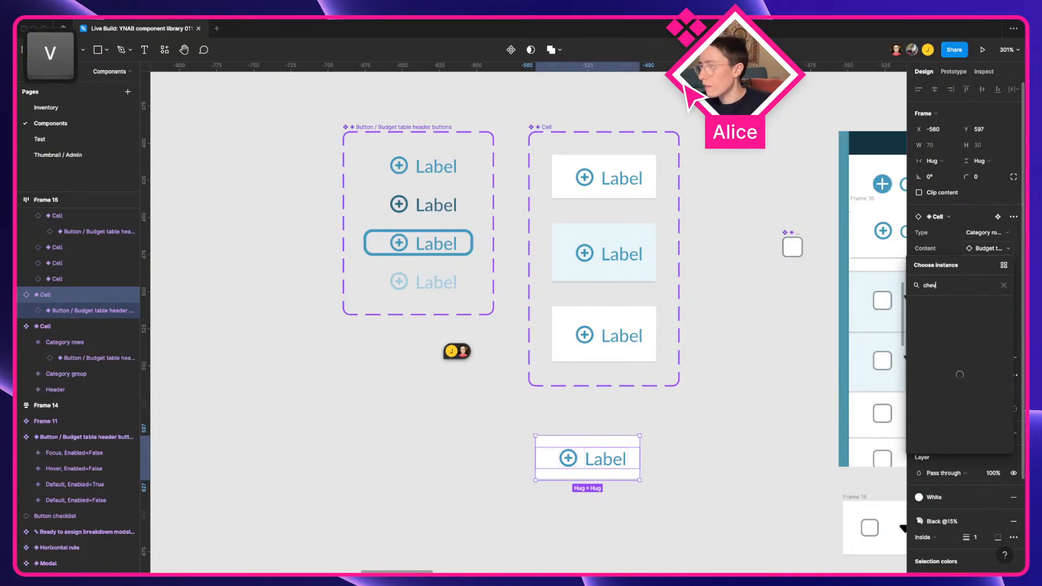
key(super+a)
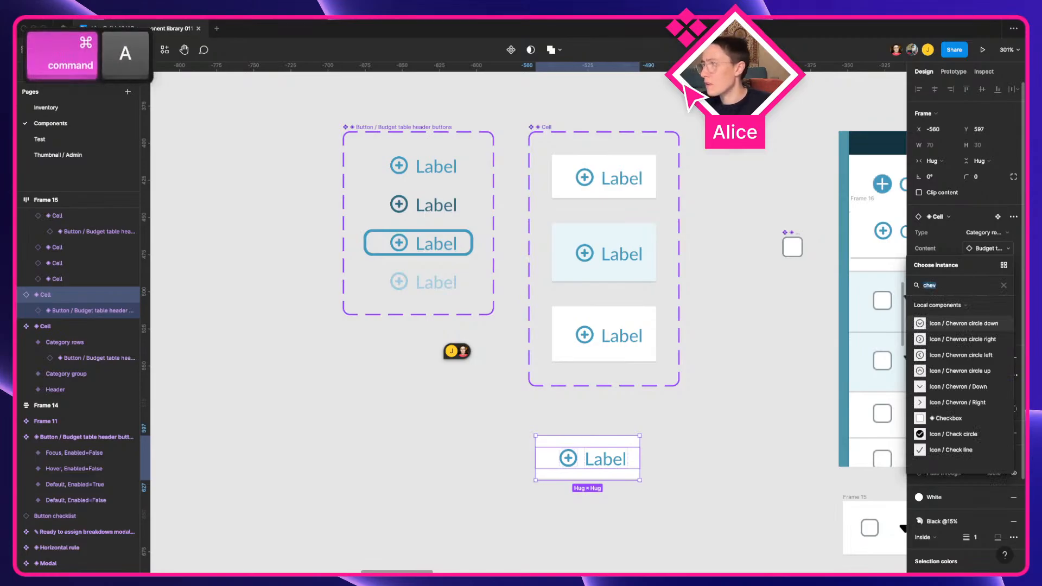
text(down)
click(956, 324)
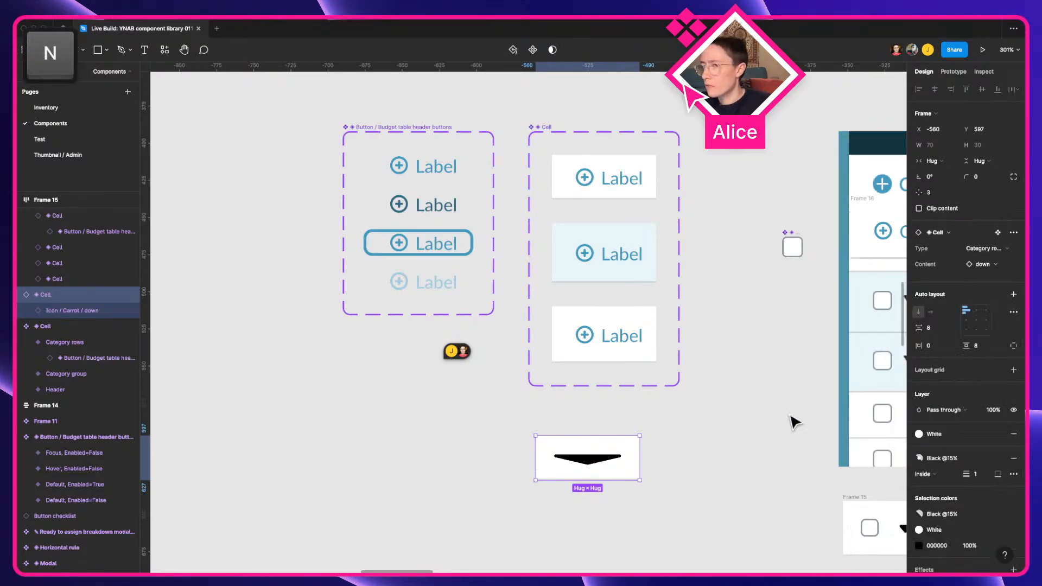
Step: Compare the sizing of the carrot icon inside the loose Cell with the button in the Category group variant
click(596, 469)
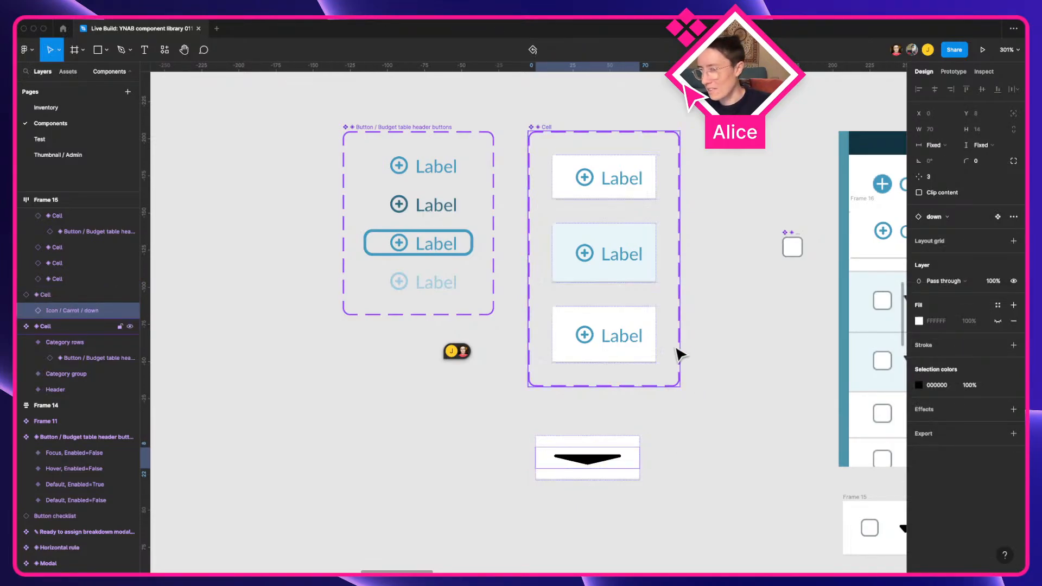
click(630, 512)
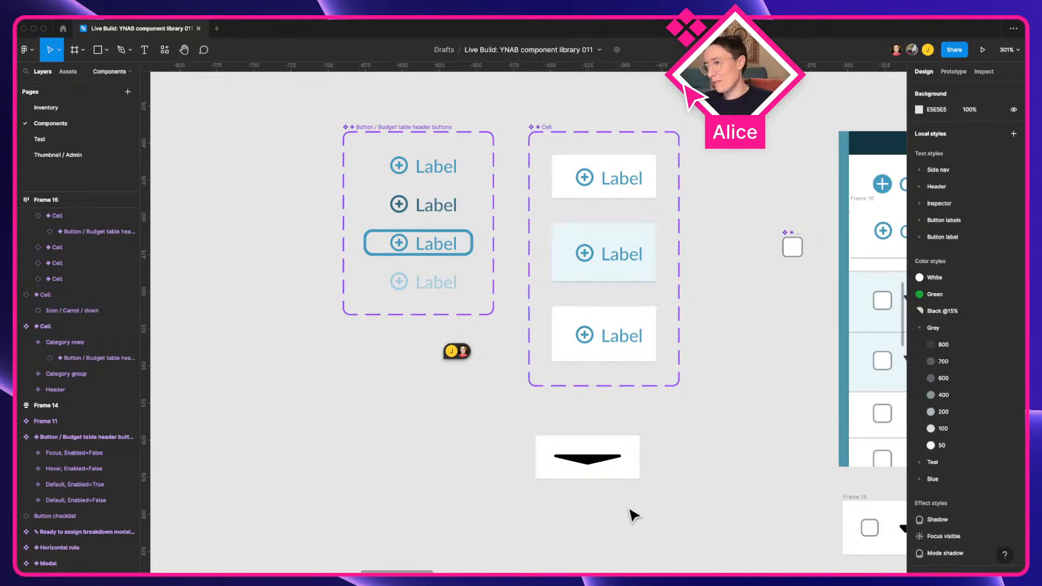
click(594, 458)
click(595, 457)
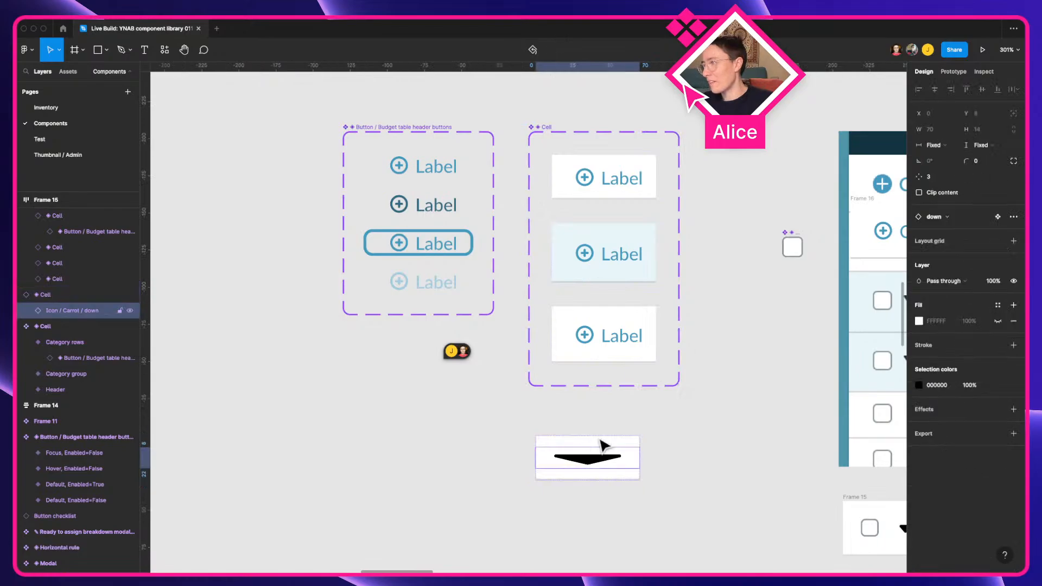
click(943, 143)
click(680, 456)
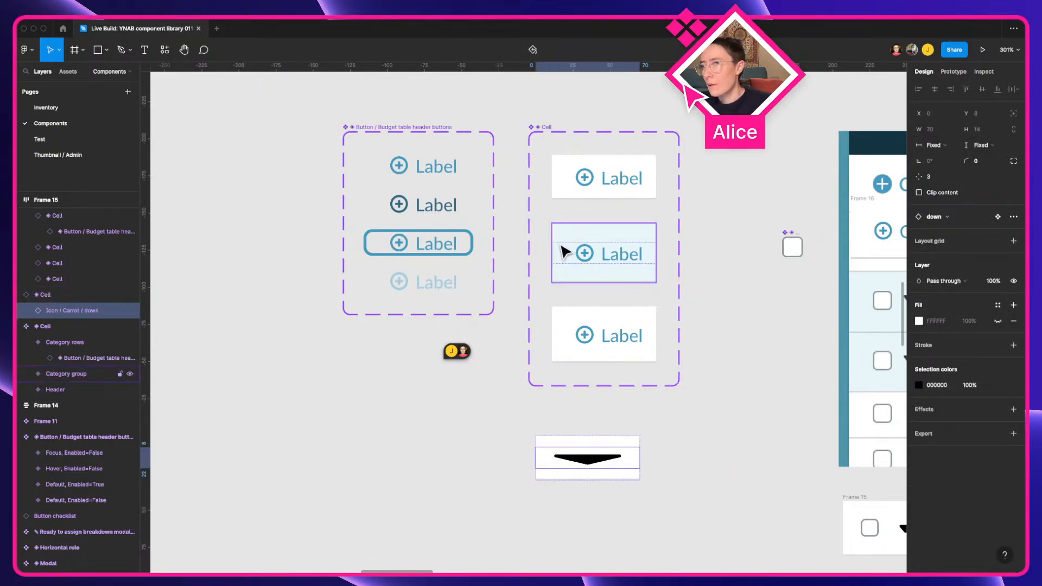
click(585, 263)
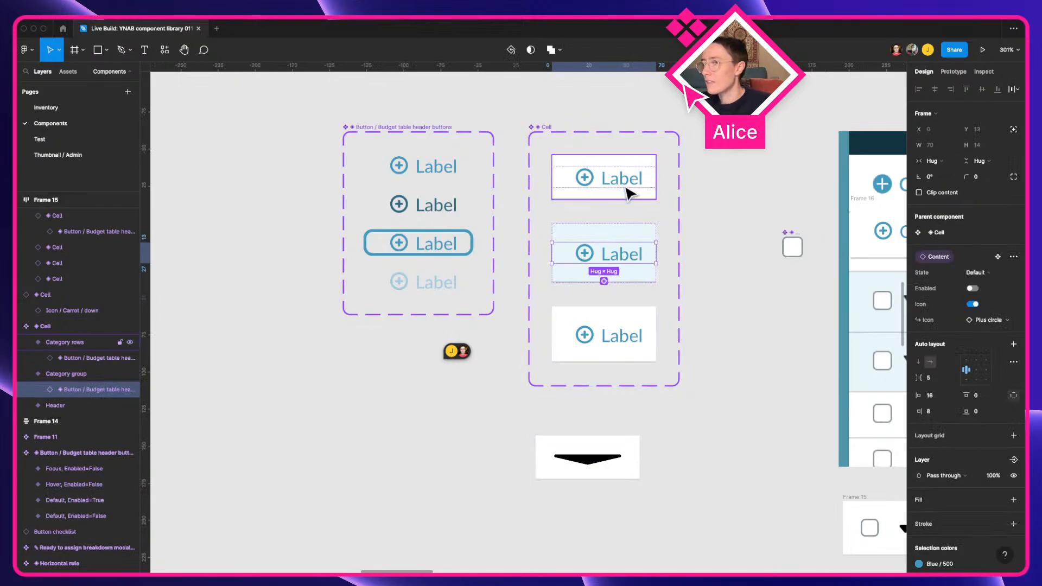
click(582, 457)
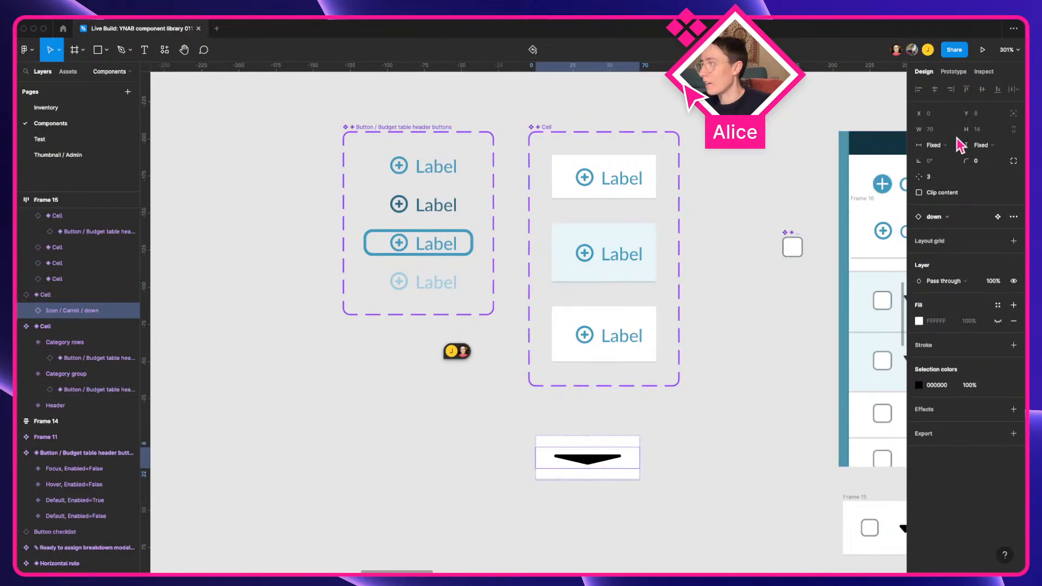
click(699, 477)
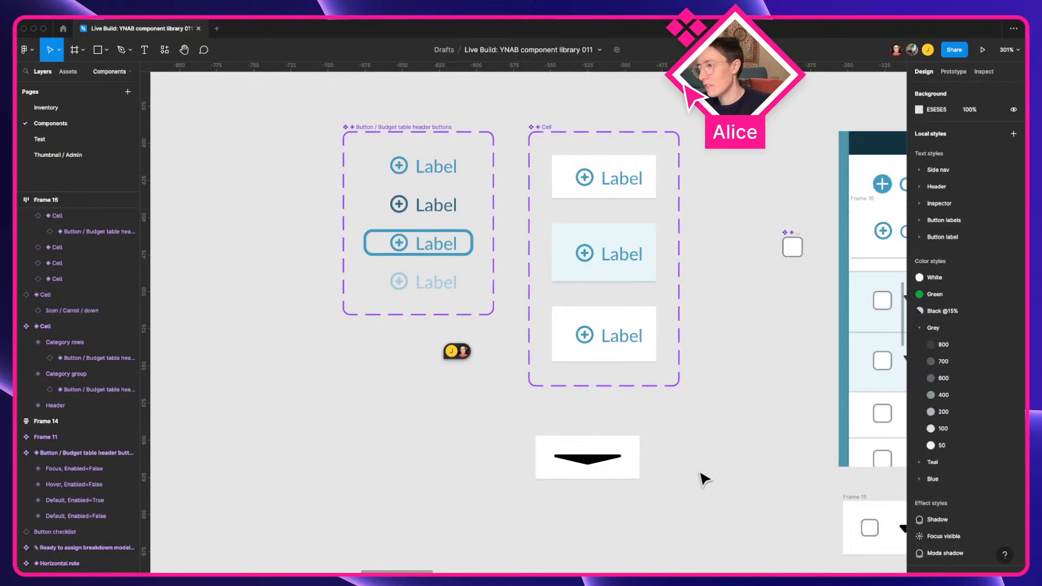
click(623, 466)
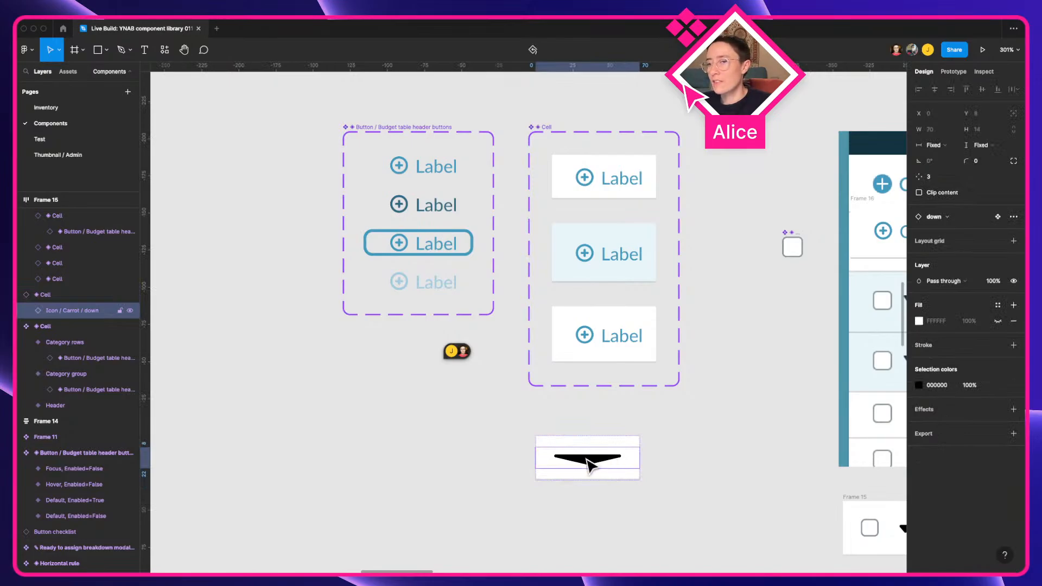
click(646, 424)
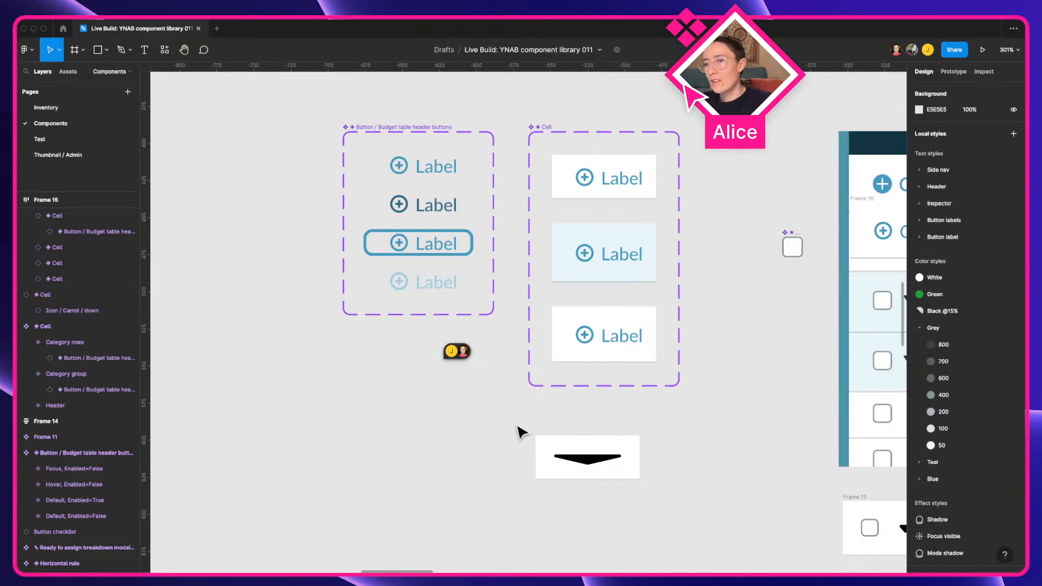
Step: Place a standalone copy of the Cell's carrot icon at about X -655, Y 570 with all its instance changes reset
click(588, 467)
alt+drag(611, 463, 366, 418)
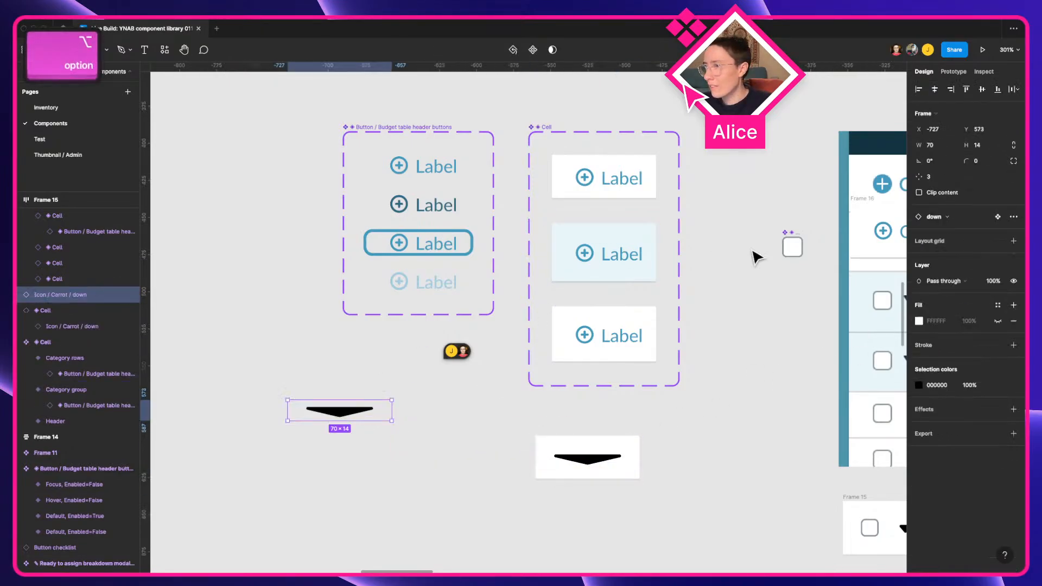
right_click(335, 411)
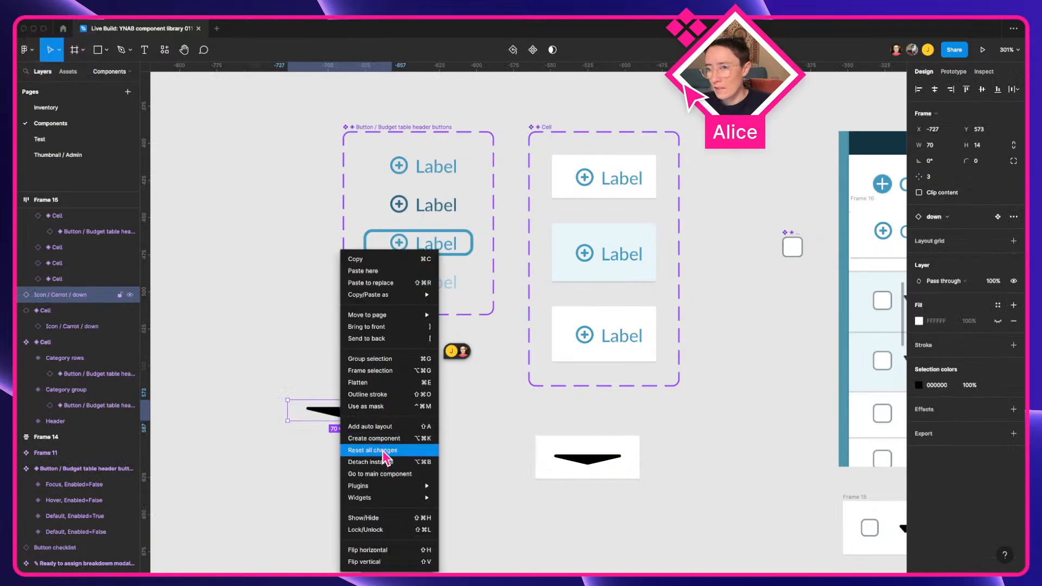
click(385, 454)
drag(297, 412, 379, 405)
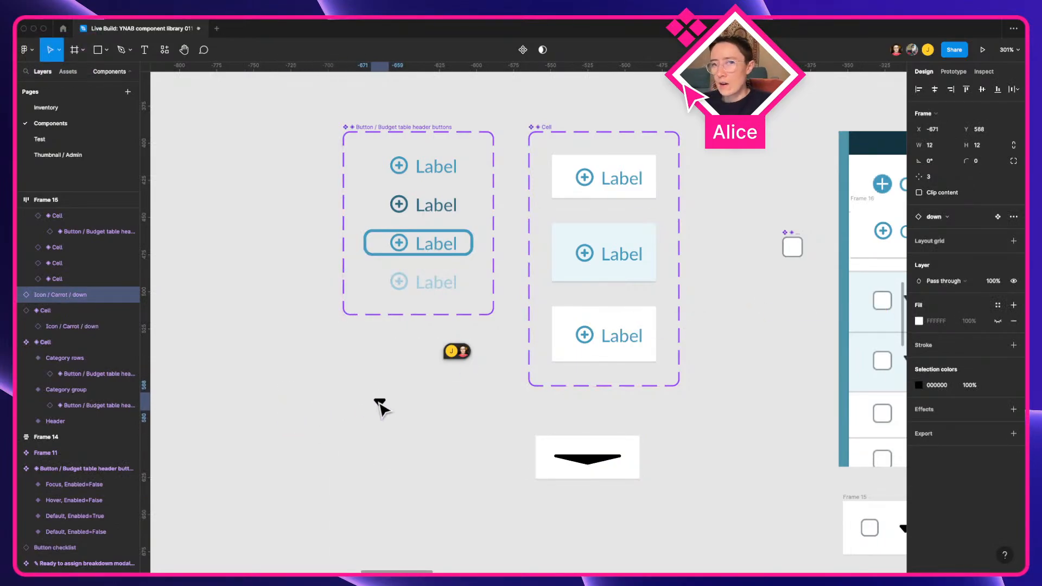
click(18, 295)
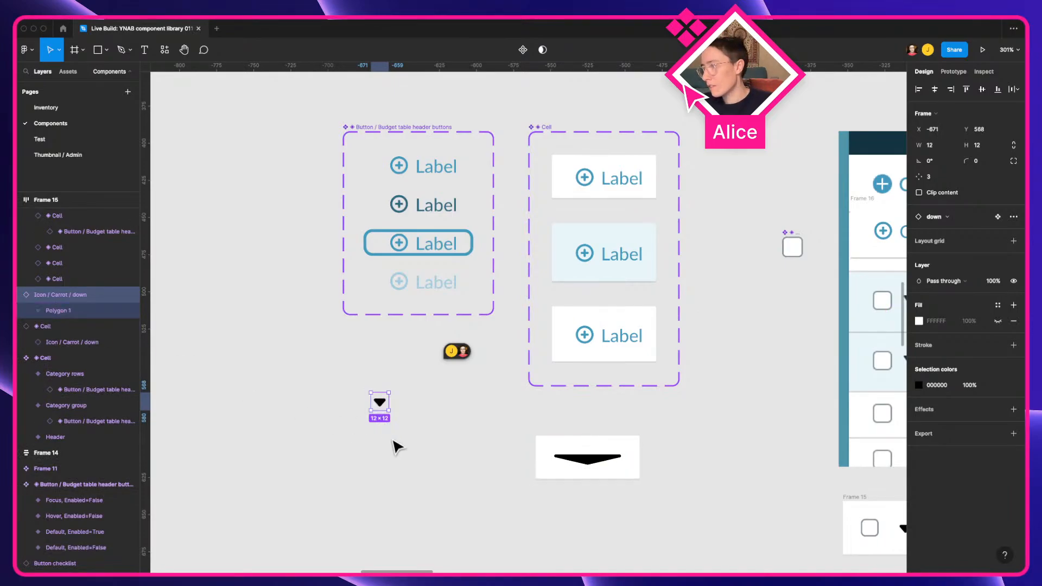
drag(377, 403, 401, 408)
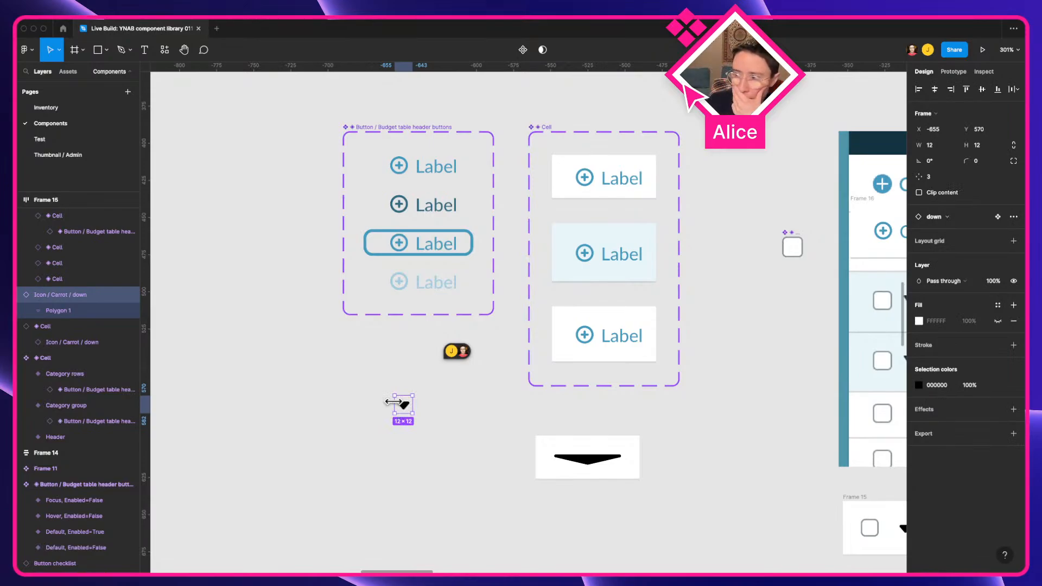
Step: Duplicate the loose carrot Cell instance directly below the original at about X -560, Y 639
click(581, 453)
drag(600, 465, 600, 529)
scroll(674, 399, down, 1)
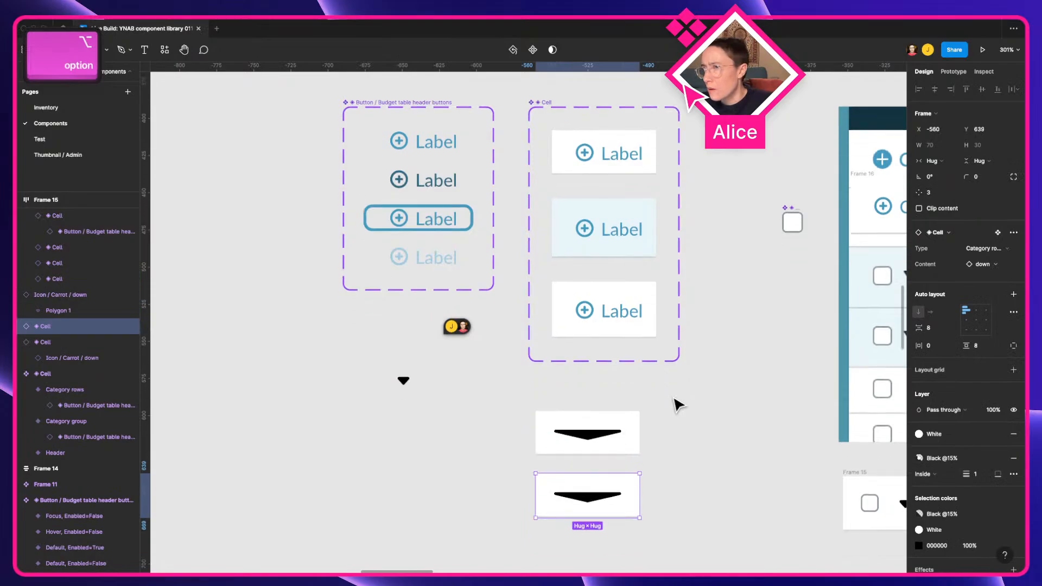
Step: Swap the duplicated Cell's Content to the Checkbox component from the local components
drag(673, 399, 358, 414)
drag(230, 415, 318, 362)
scroll(328, 361, right, 5)
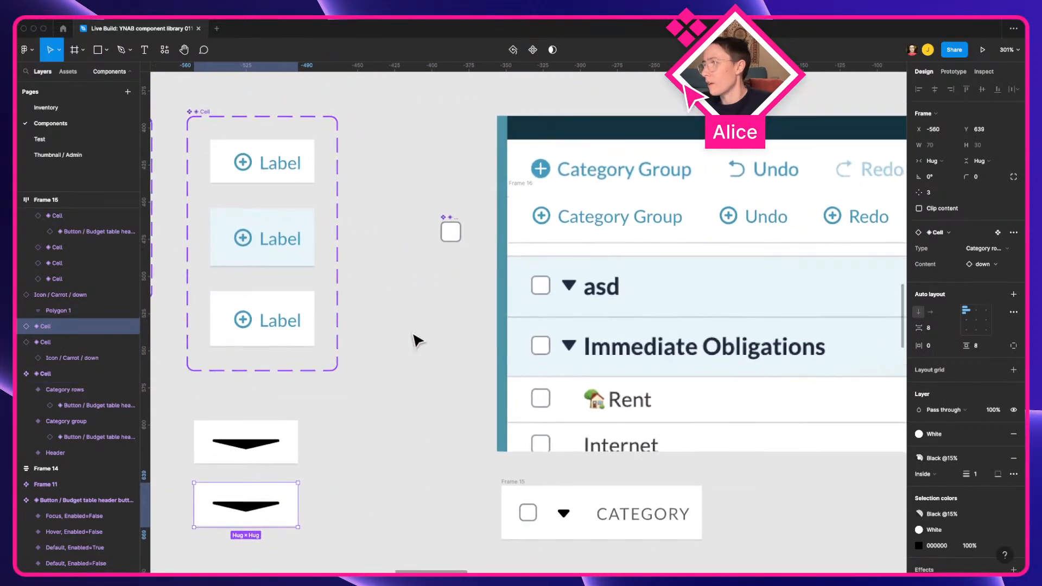
drag(384, 388, 561, 312)
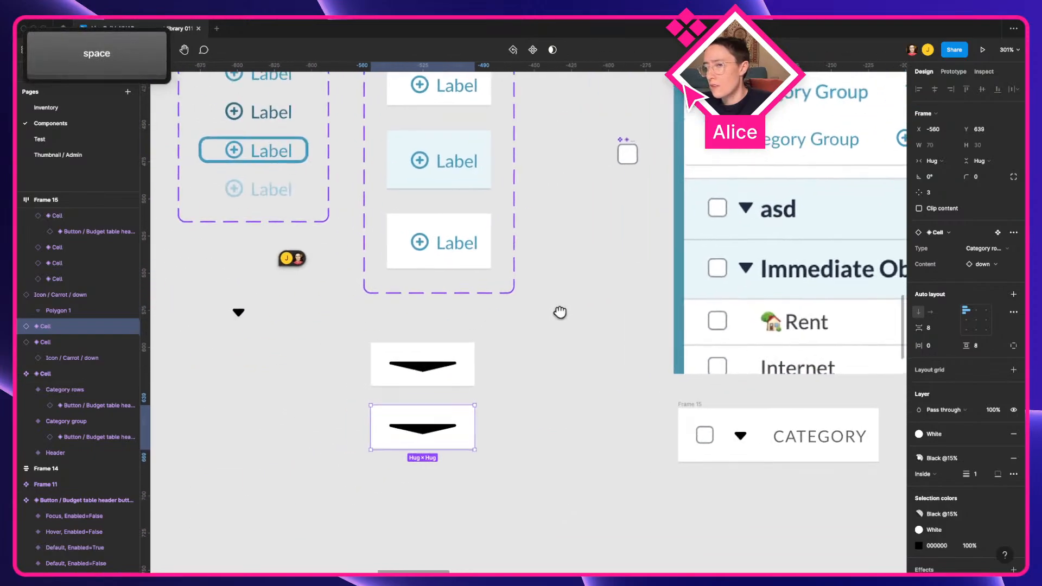
drag(293, 312, 453, 356)
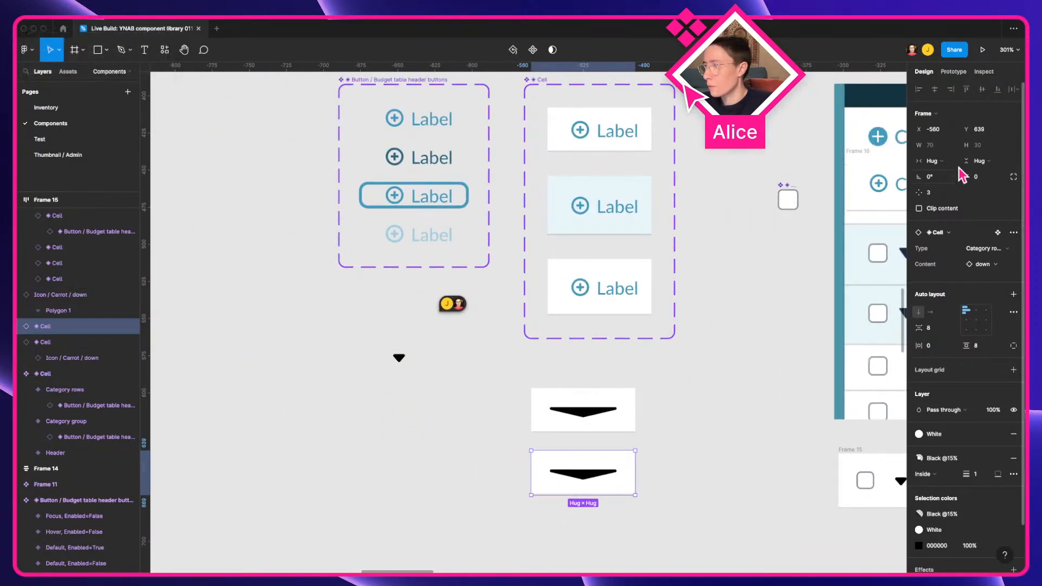
click(985, 264)
text(check)
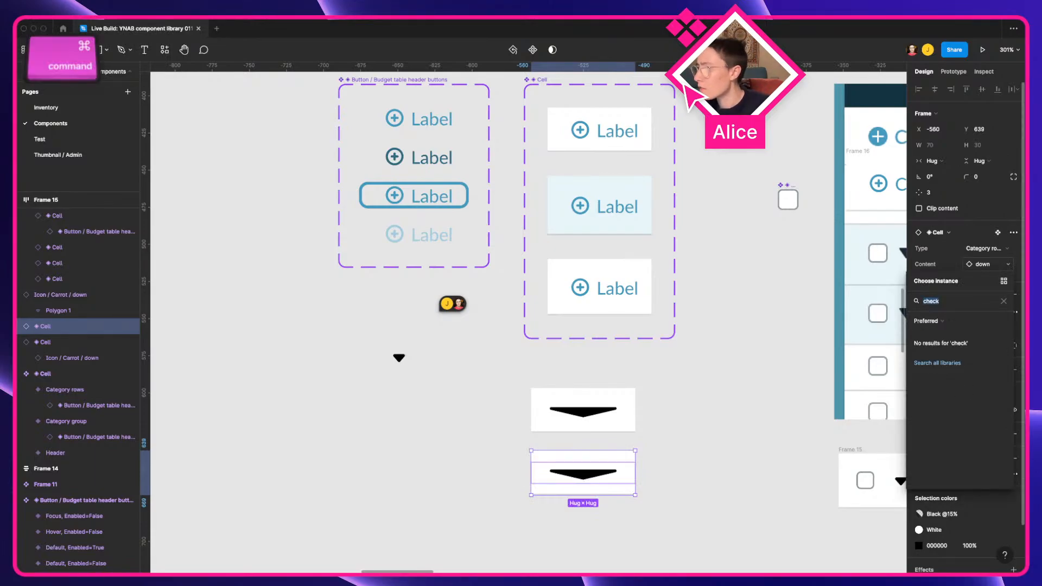
key(super+BackSpace)
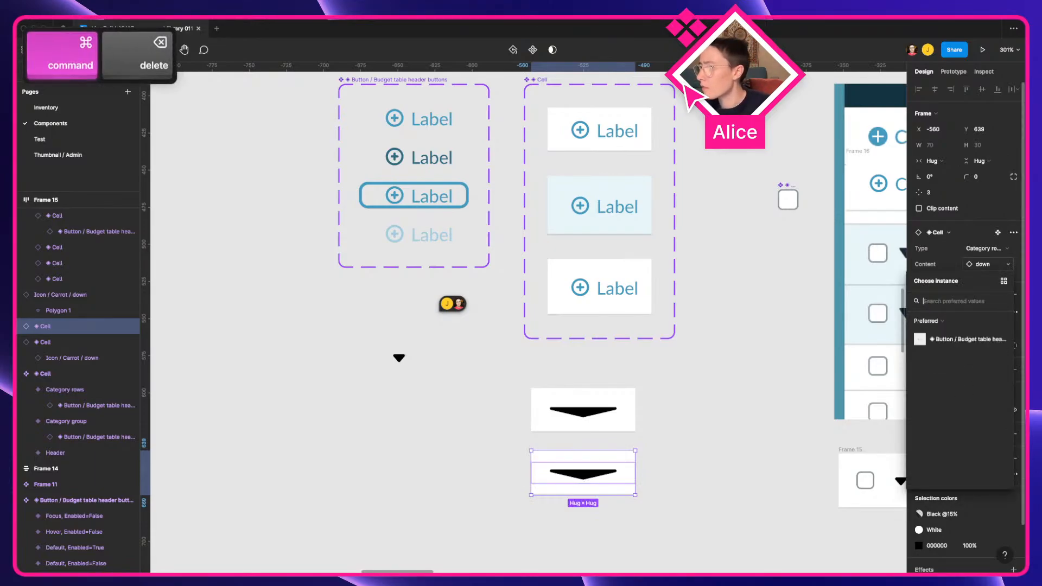
text(chec)
click(966, 323)
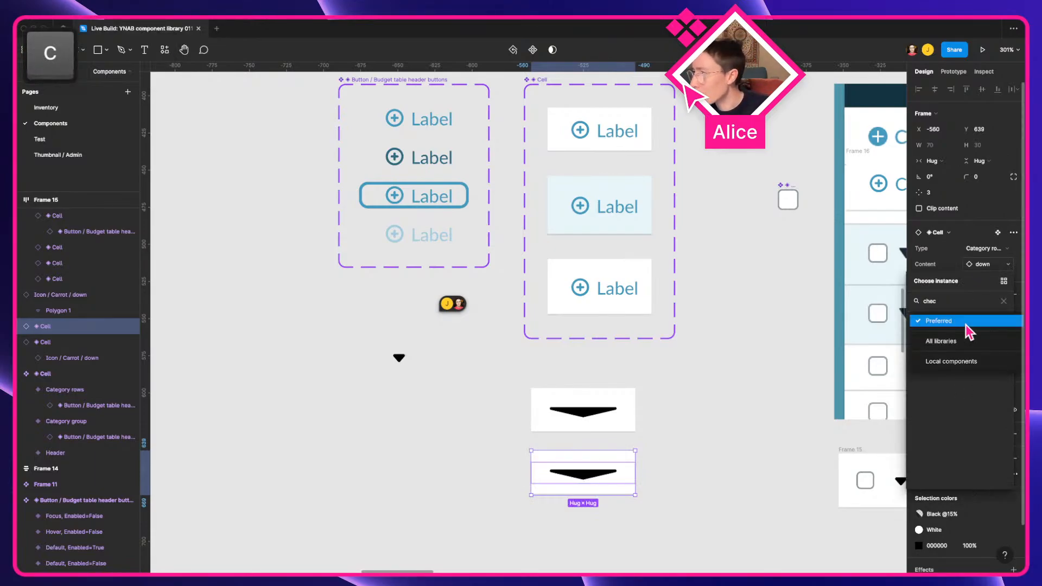
click(959, 360)
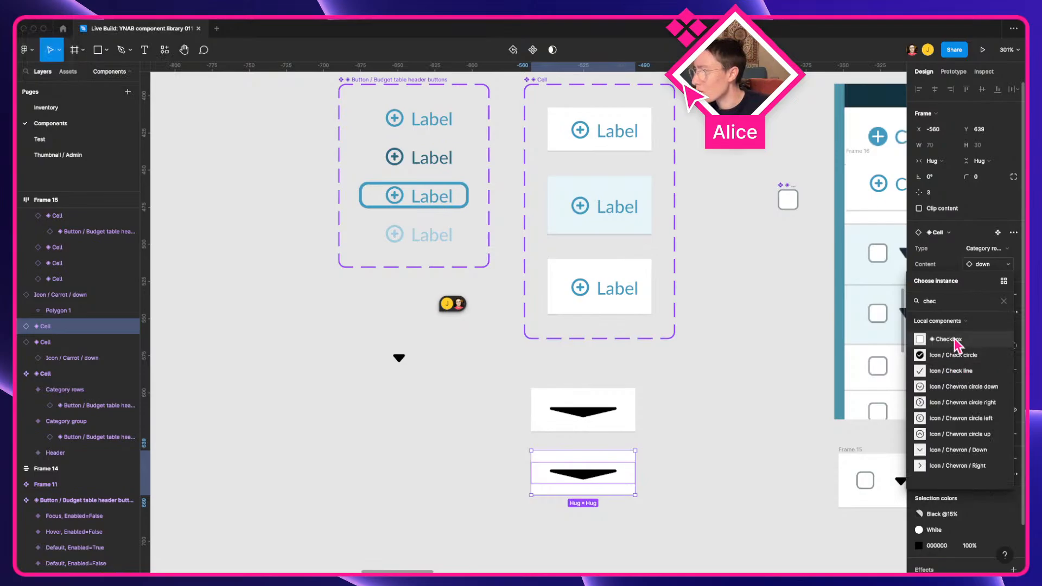
click(953, 345)
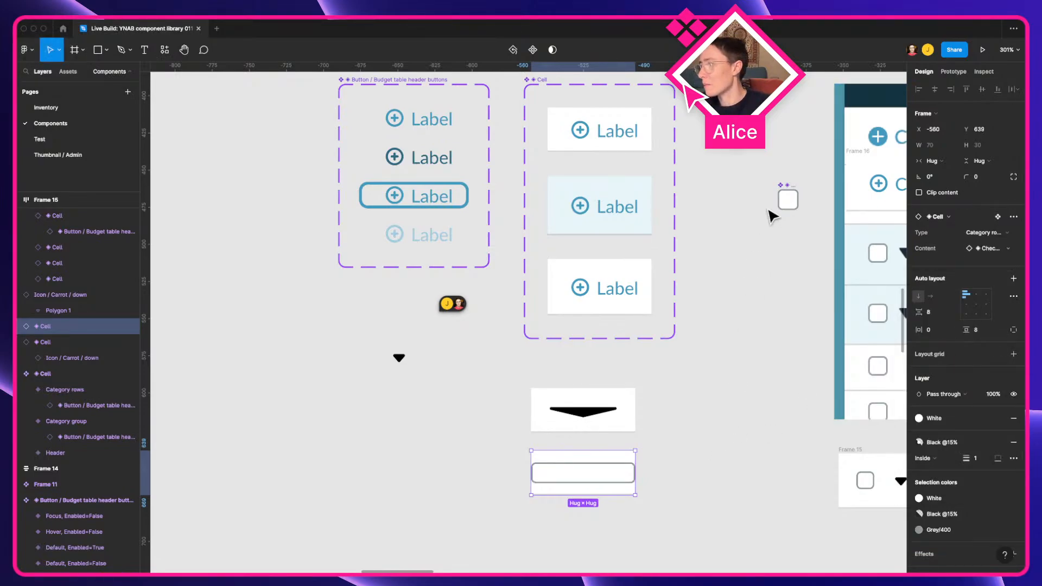
Step: Add auto layout to the main Checkbox component, centred in both directions with item spacing and both paddings set to 0
click(788, 202)
click(939, 261)
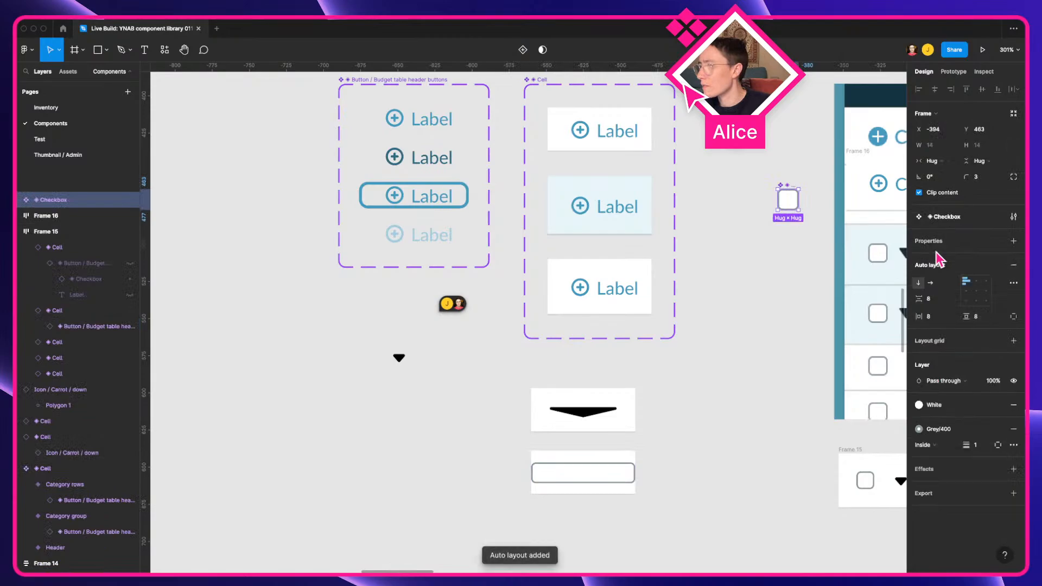
click(975, 290)
click(934, 300)
text(0)
key(Tab)
text(0)
key(Tab)
text(0)
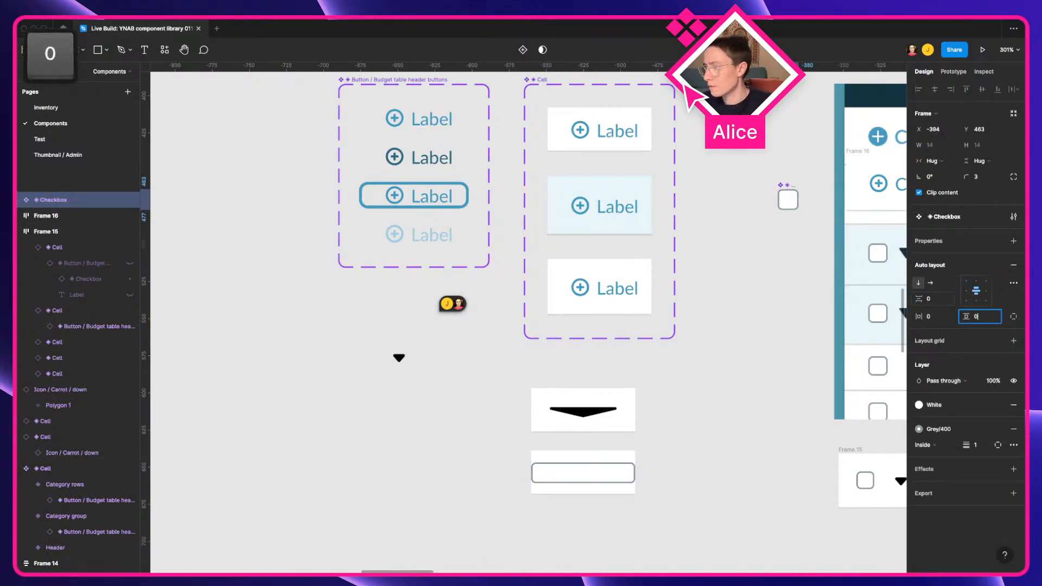
key(Tab)
Step: Compare the nested Checkbox in the lower loose Cell with the nested button in the Category group variant
click(598, 481)
click(578, 483)
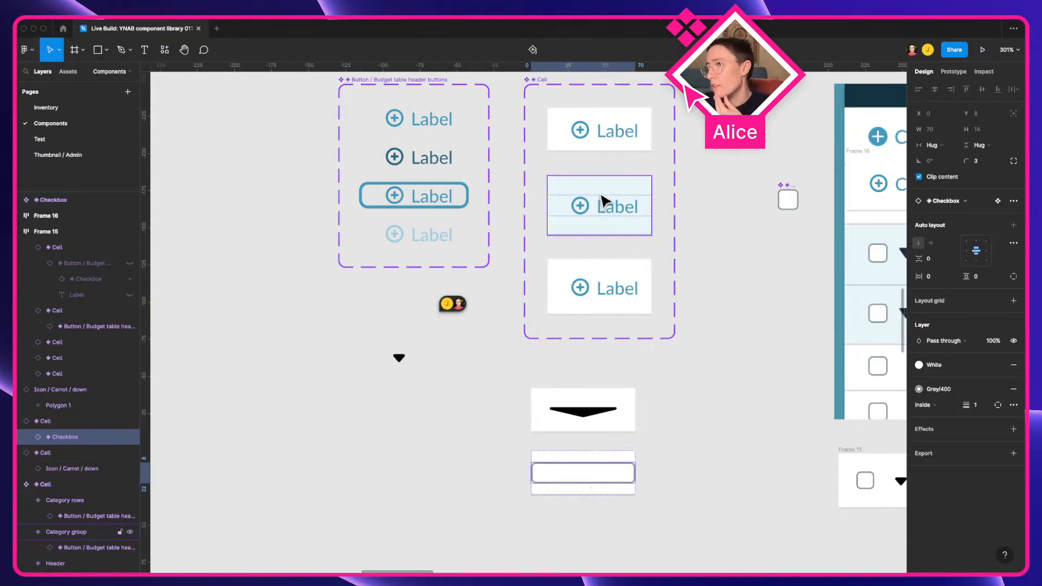
click(599, 218)
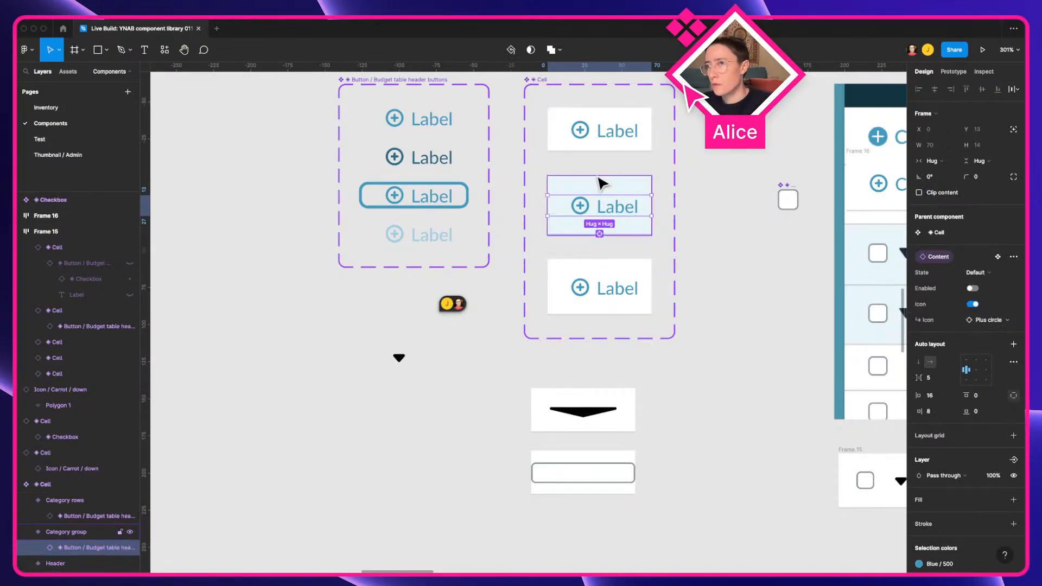
Step: Wrap the Category rows variant's nested button in a centred auto layout frame with 0 spacing and 0 padding on both axes
click(599, 138)
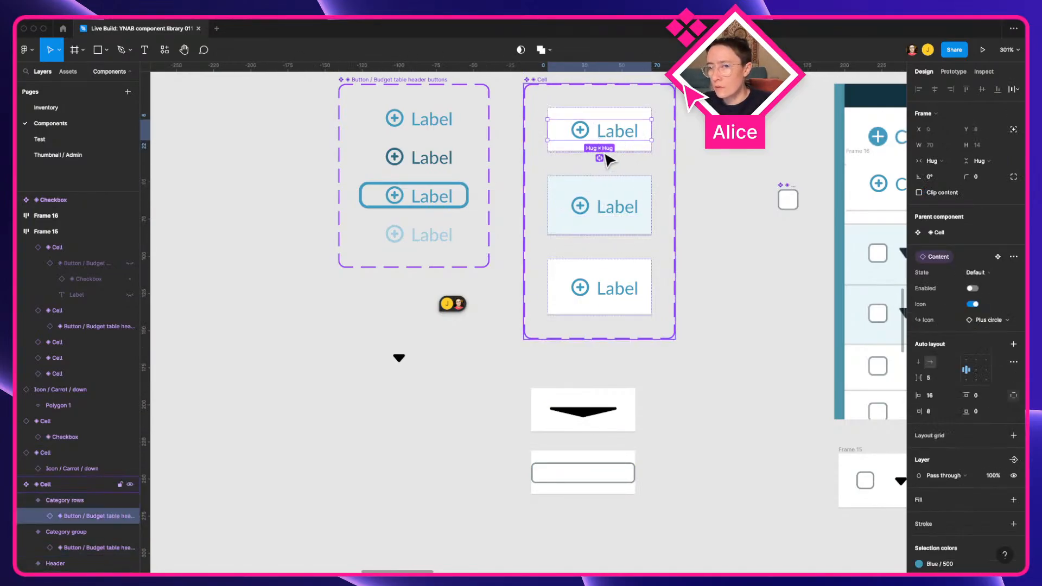
key(shift+a)
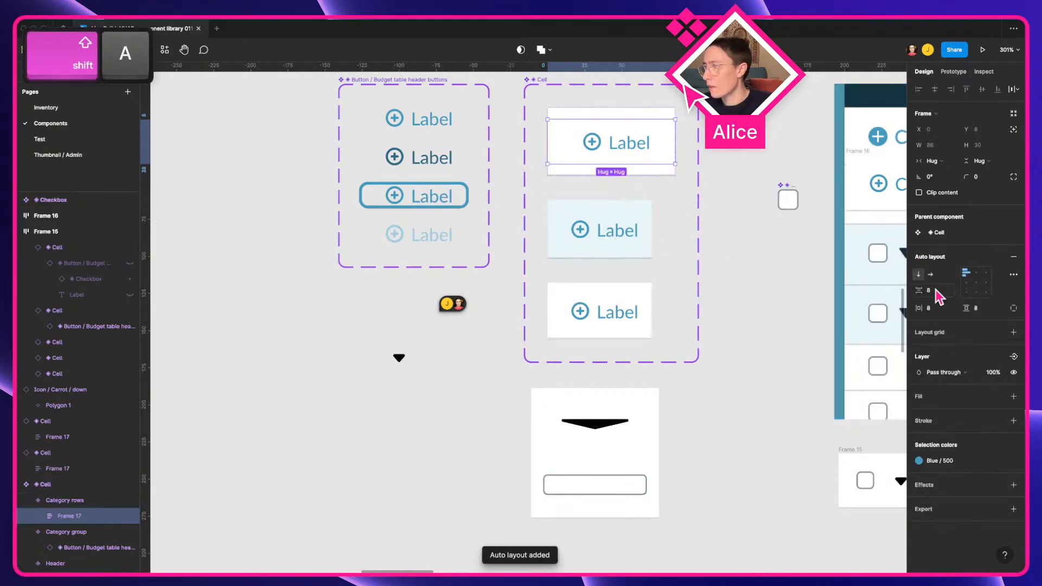
click(936, 291)
text(0)
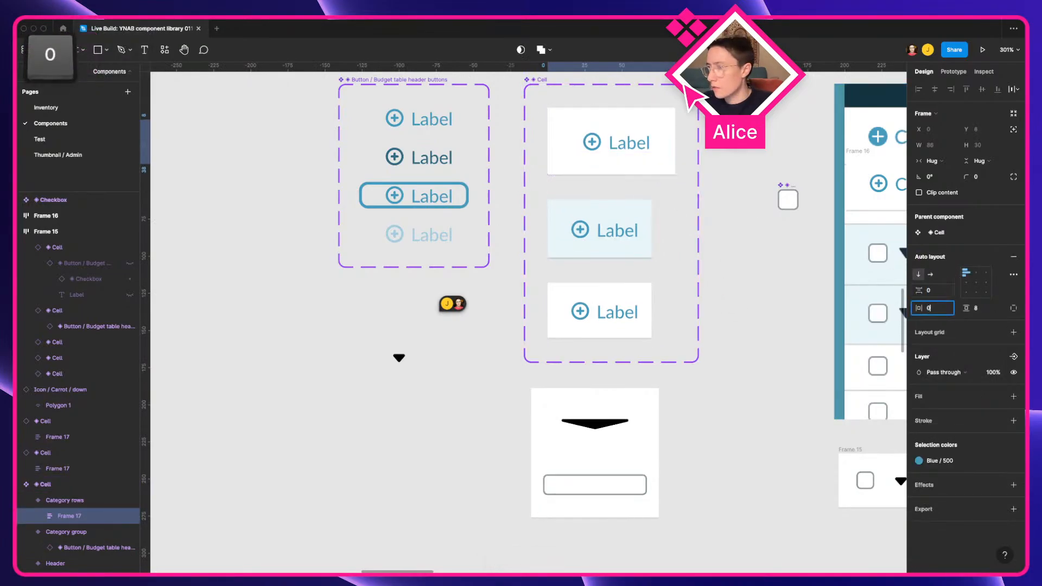
key(Tab)
text(0)
key(Tab)
text(0)
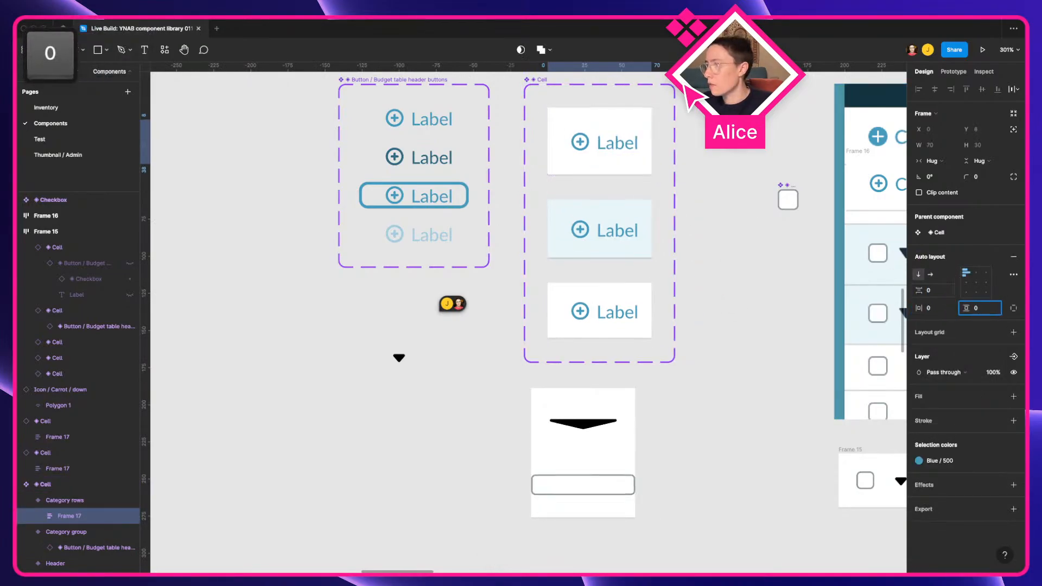
click(975, 282)
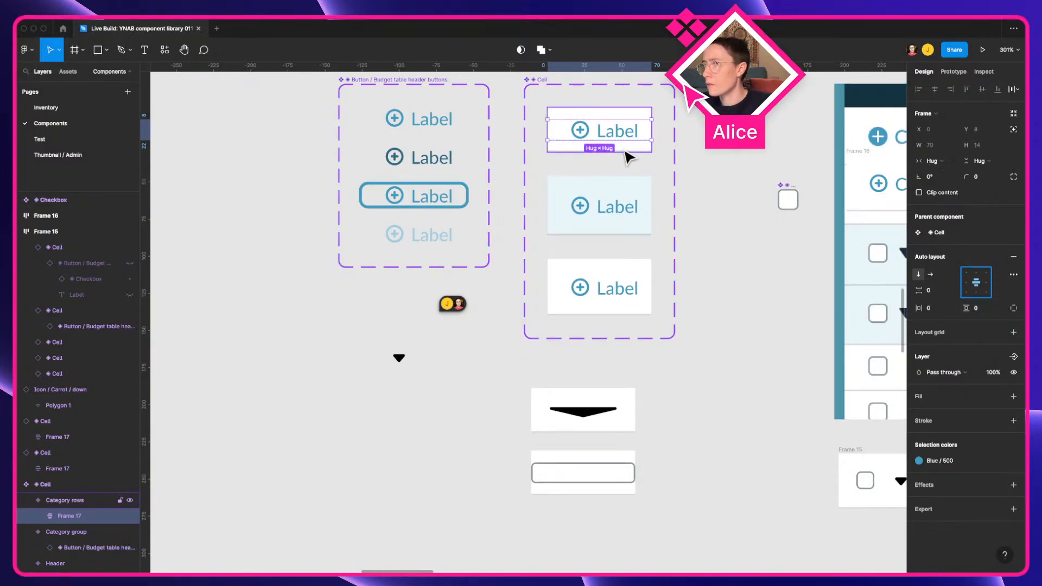
Step: Rename the new auto layout frame in the Category rows variant as Wrapper and select the button nested inside it
key(super)
key(super+r)
text(Wrapper)
key(Return)
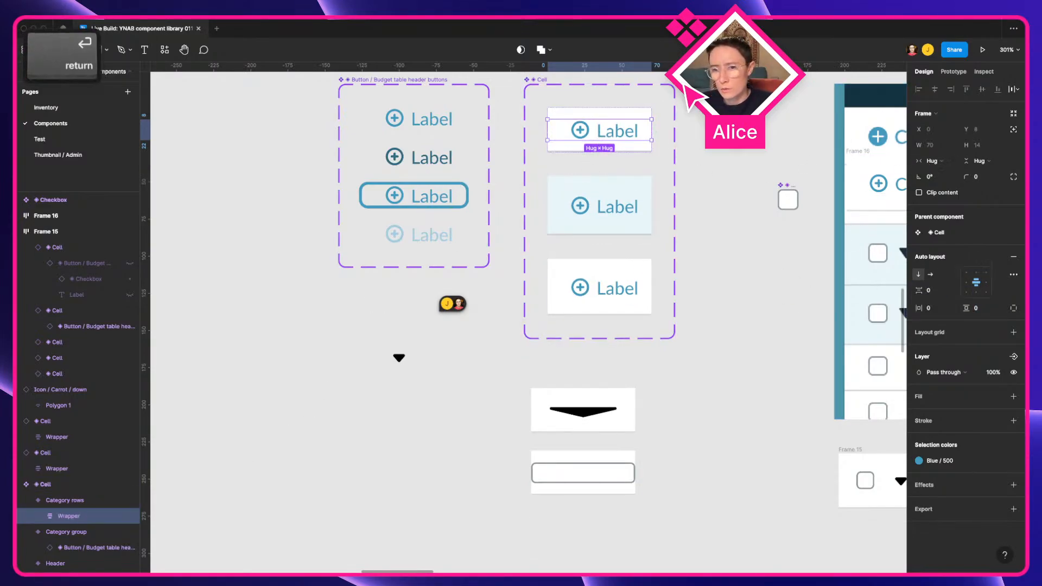
click(38, 517)
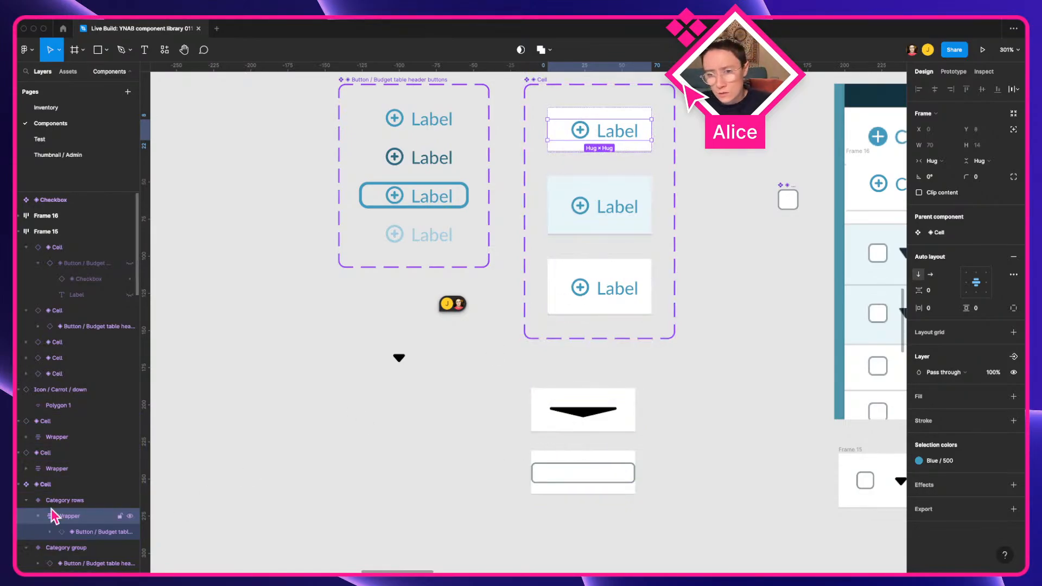
scroll(49, 509, down, 1)
click(71, 510)
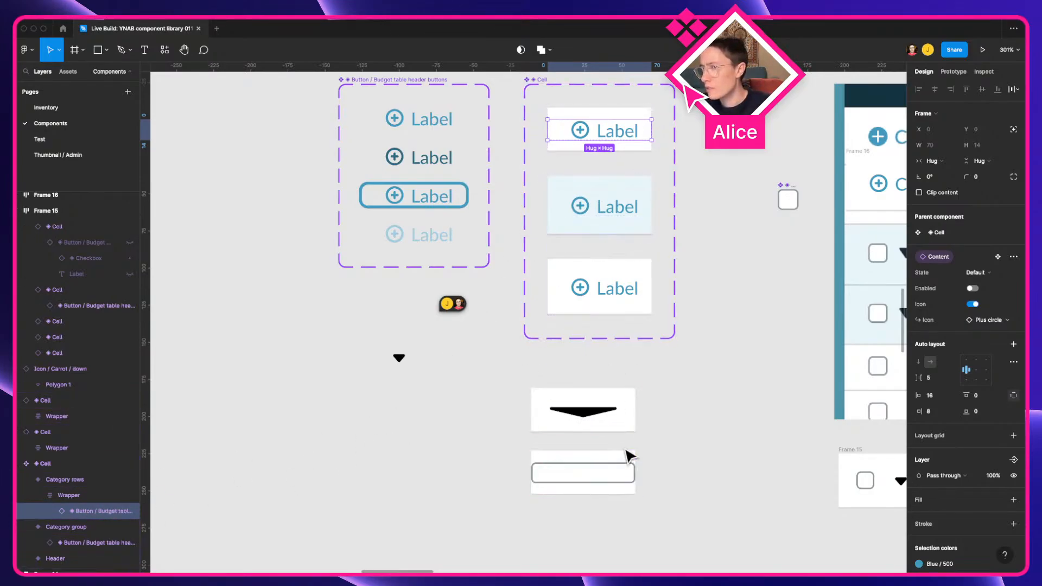
Step: Examine the Wrapper and nested content in both loose Cell instances and in the Category rows variant
click(707, 437)
click(593, 474)
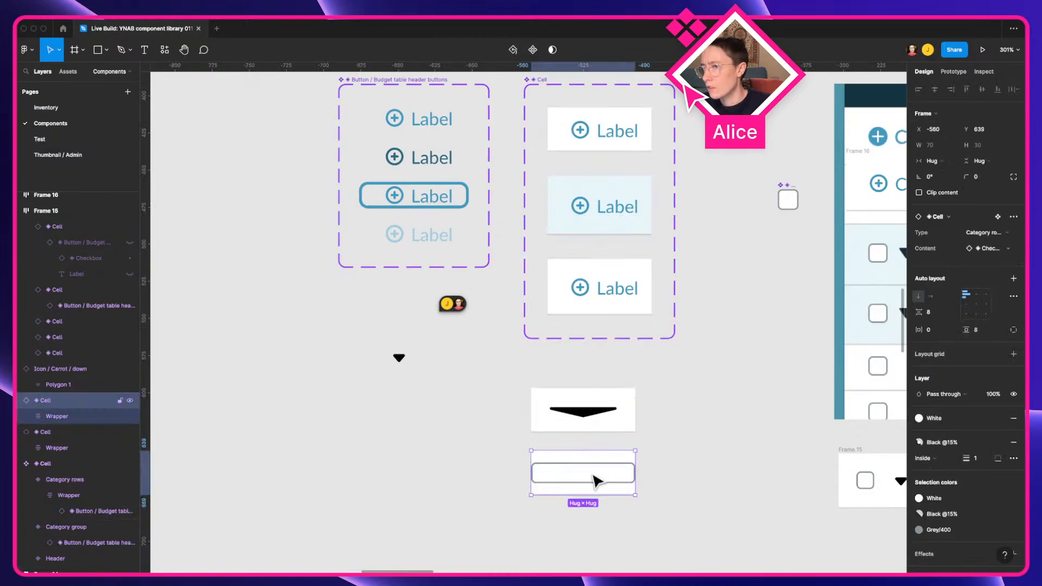
double_click(592, 474)
double_click(592, 475)
click(569, 386)
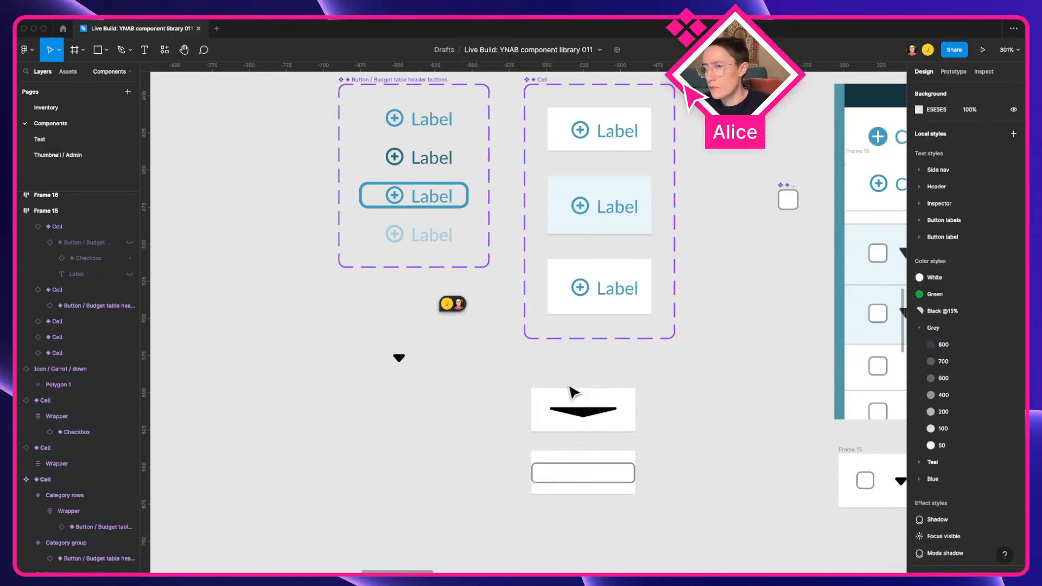
double_click(574, 420)
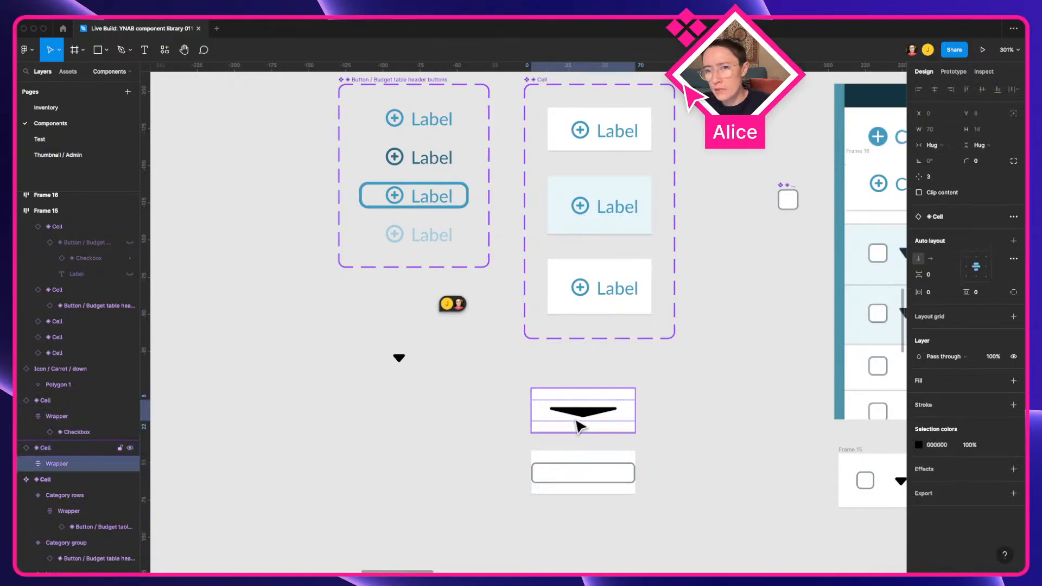
click(633, 223)
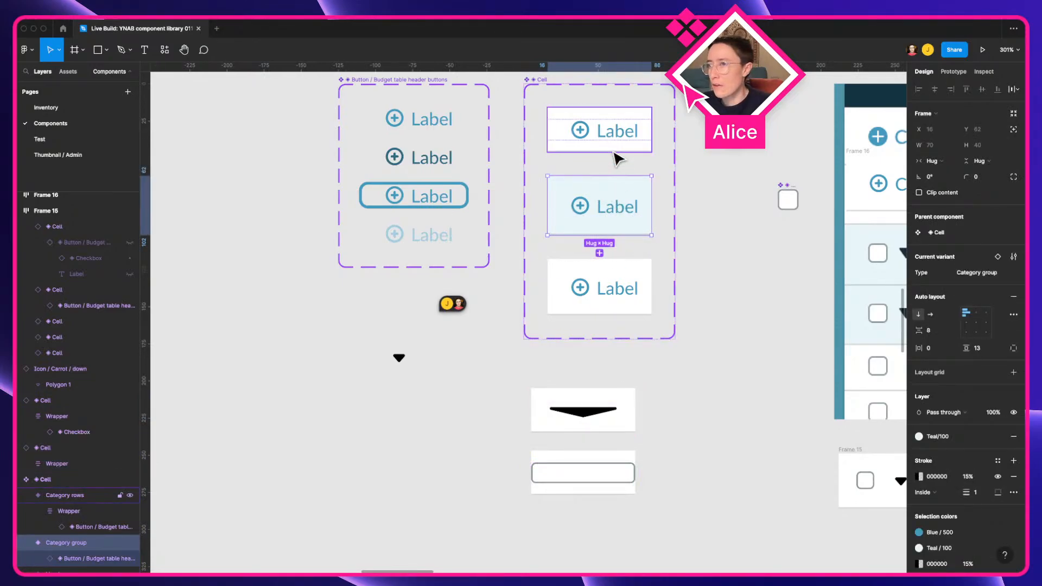
double_click(639, 131)
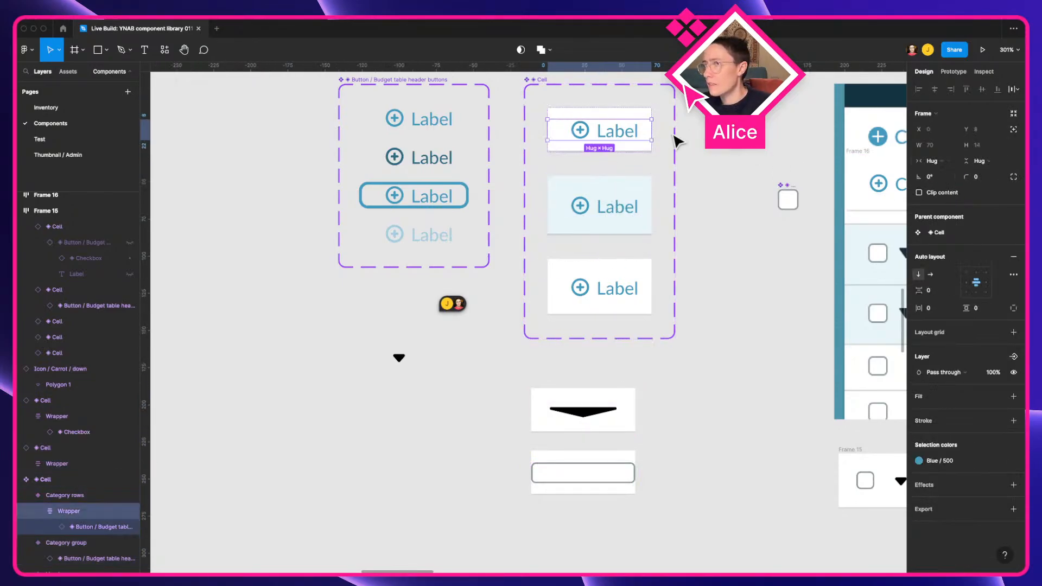
double_click(649, 140)
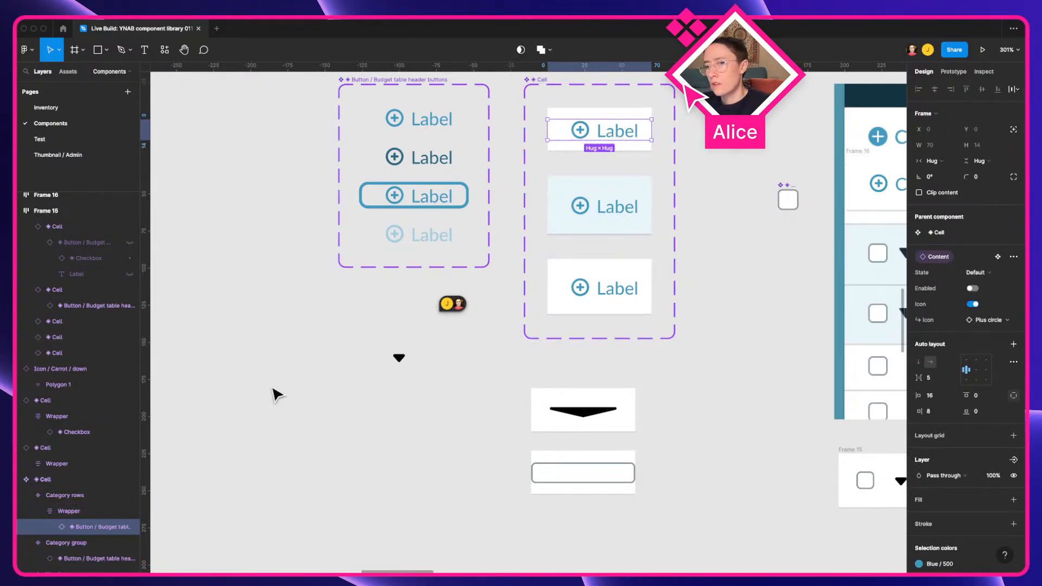
Step: Try setting the Category rows Wrapper's horizontal resizing to Fill container, and undo the change
click(67, 511)
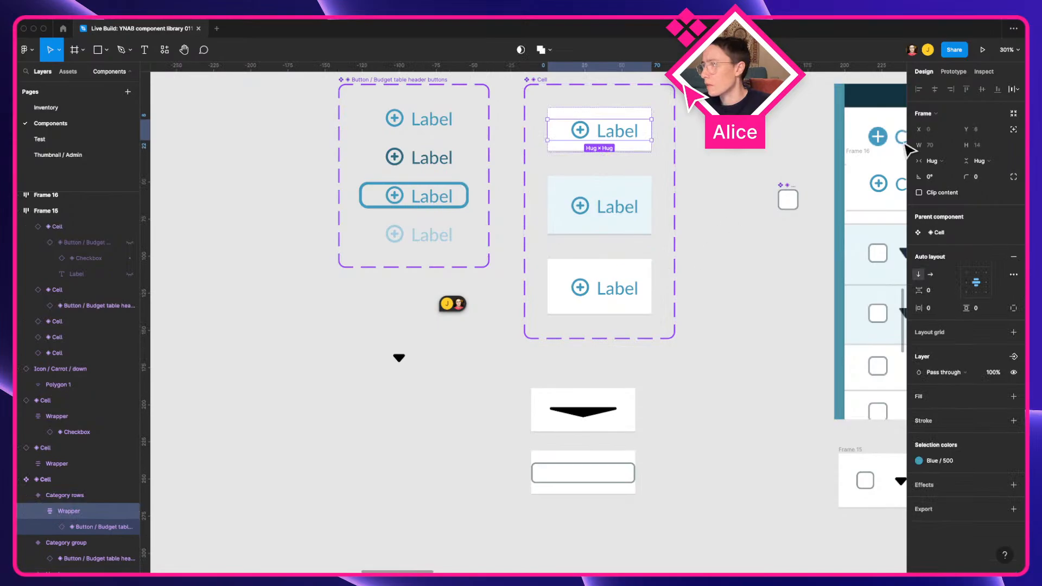
click(929, 161)
click(935, 173)
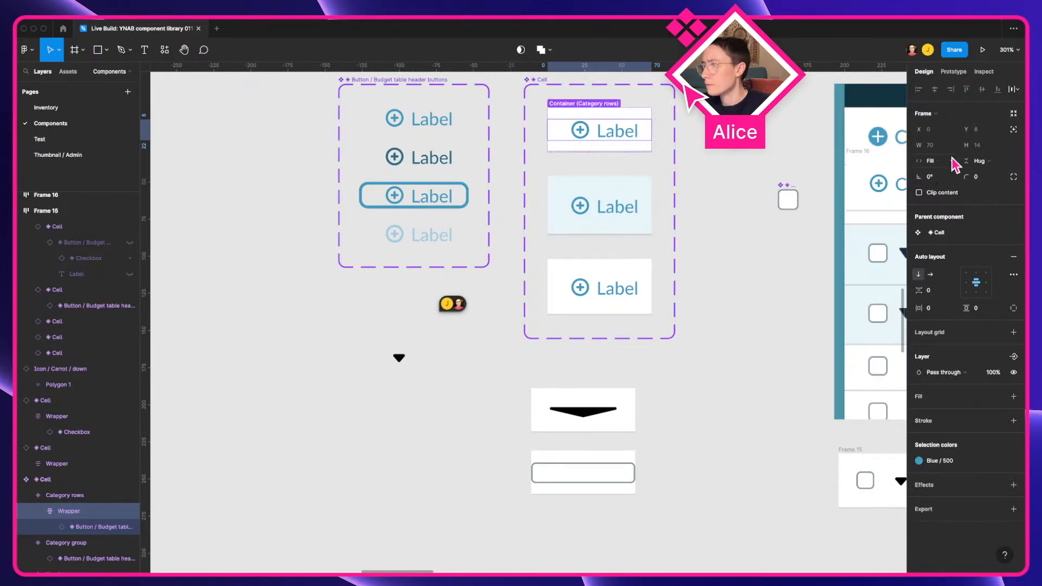
click(977, 160)
click(973, 164)
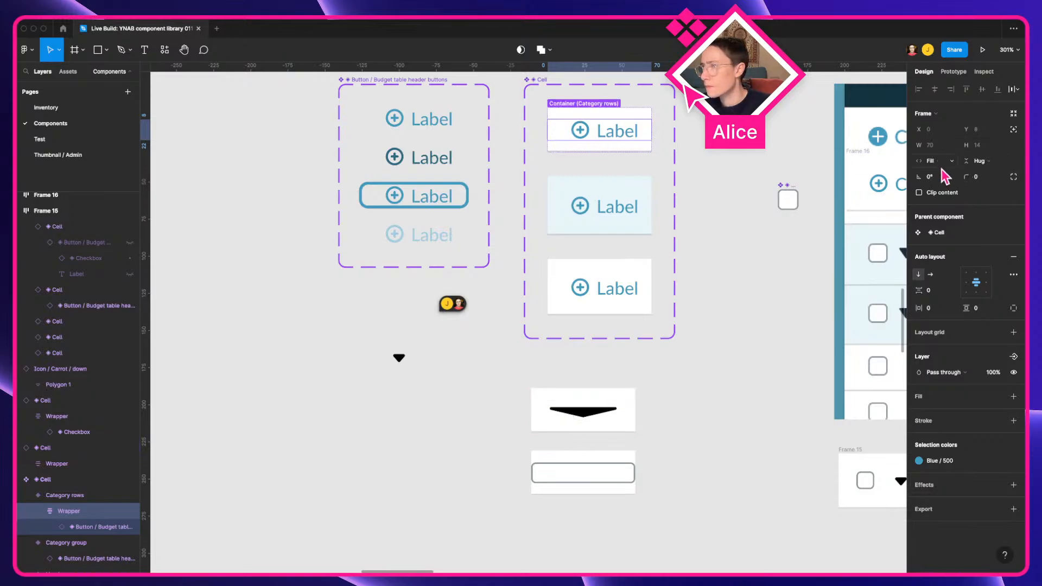
key(super+z)
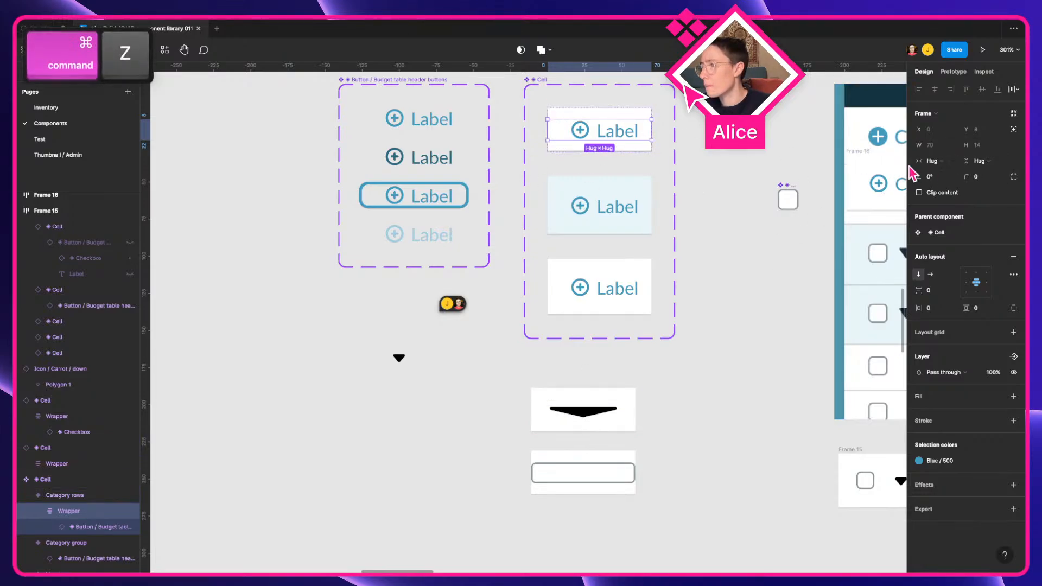
click(937, 163)
click(946, 148)
key(super+z)
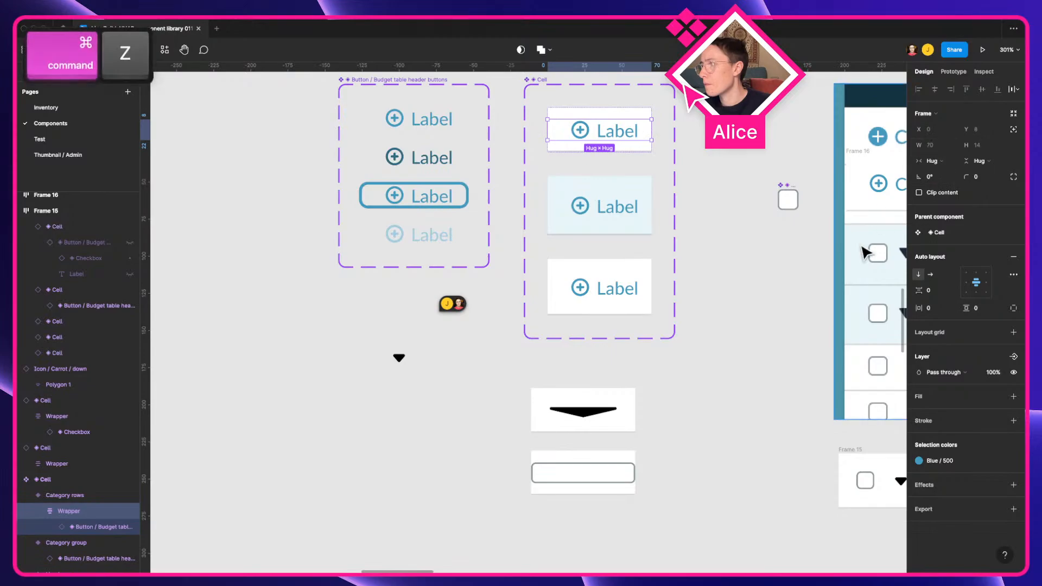
Step: Compare the resizing settings of the Category rows Wrapper with those of the Wrapper in the loose carrot Cell
click(443, 462)
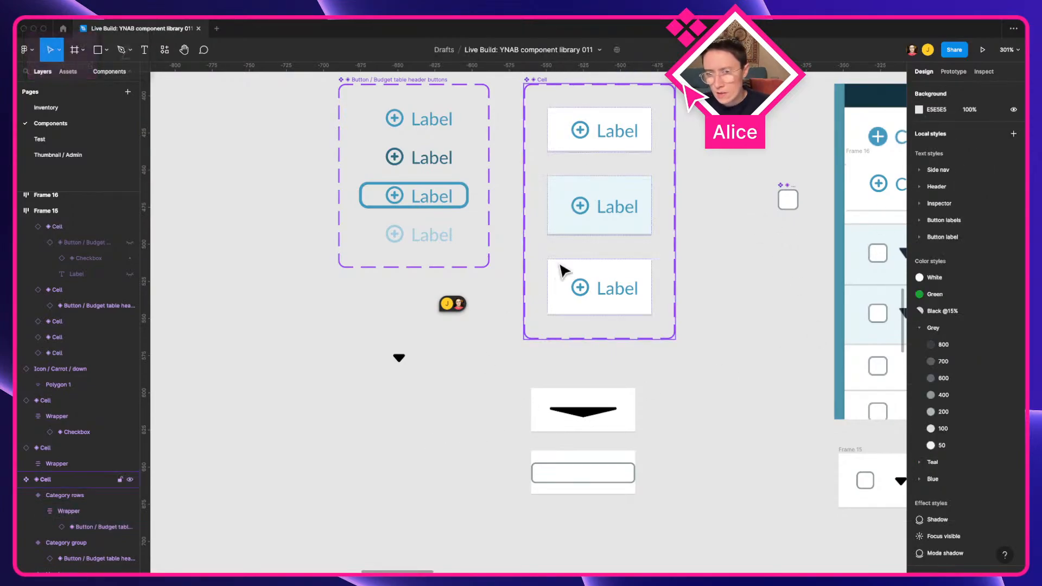
double_click(580, 132)
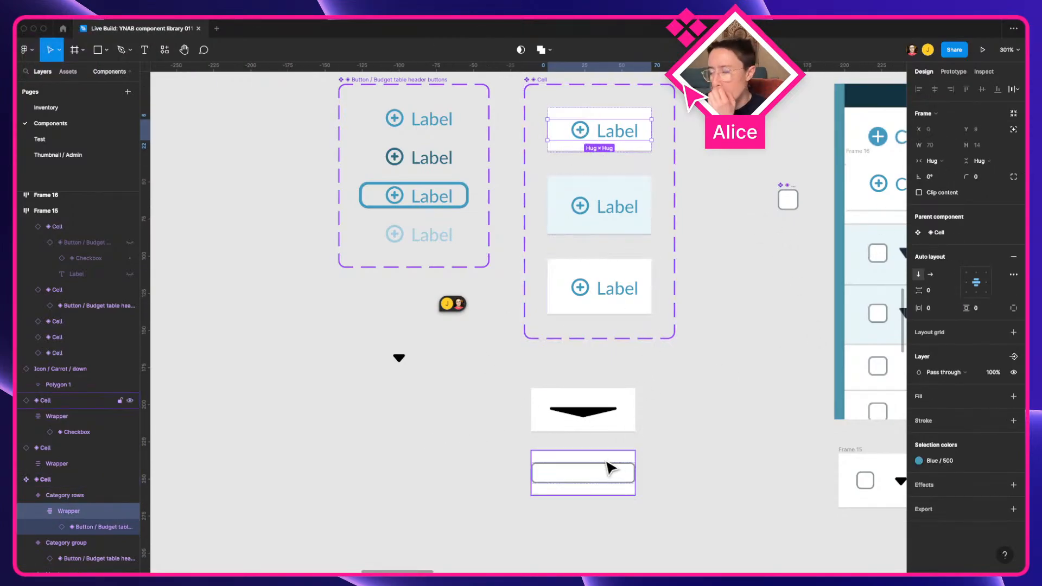
click(576, 406)
double_click(611, 419)
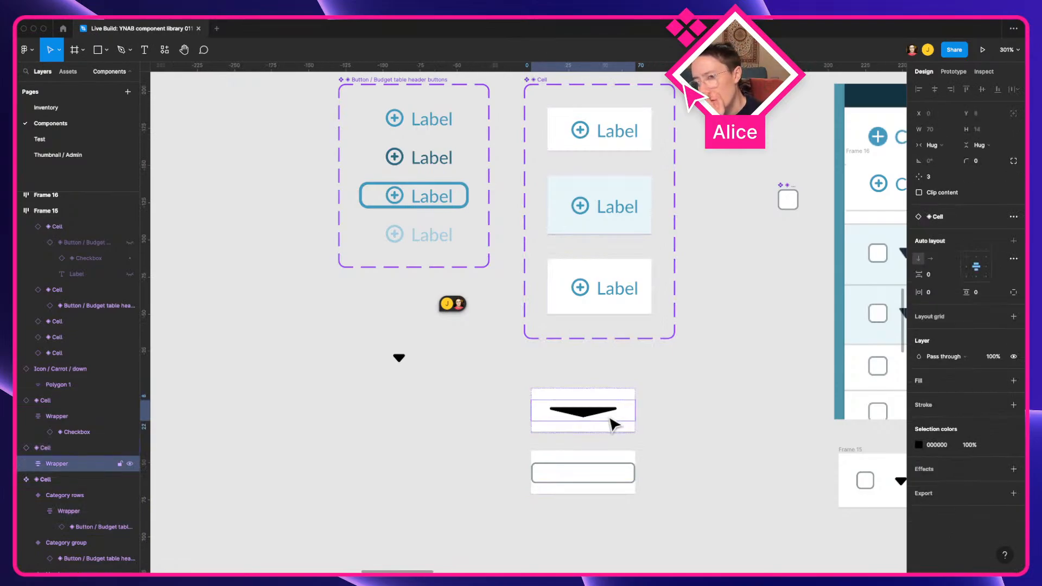
click(460, 411)
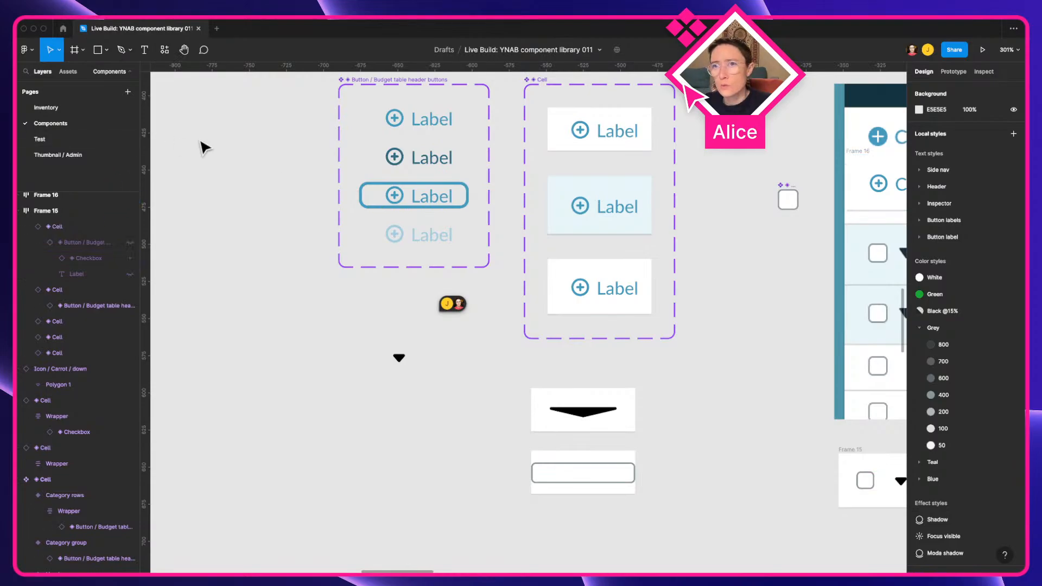
Step: Switch to the Figma Community, search for "frames x" and limit the results to files and templates
click(63, 32)
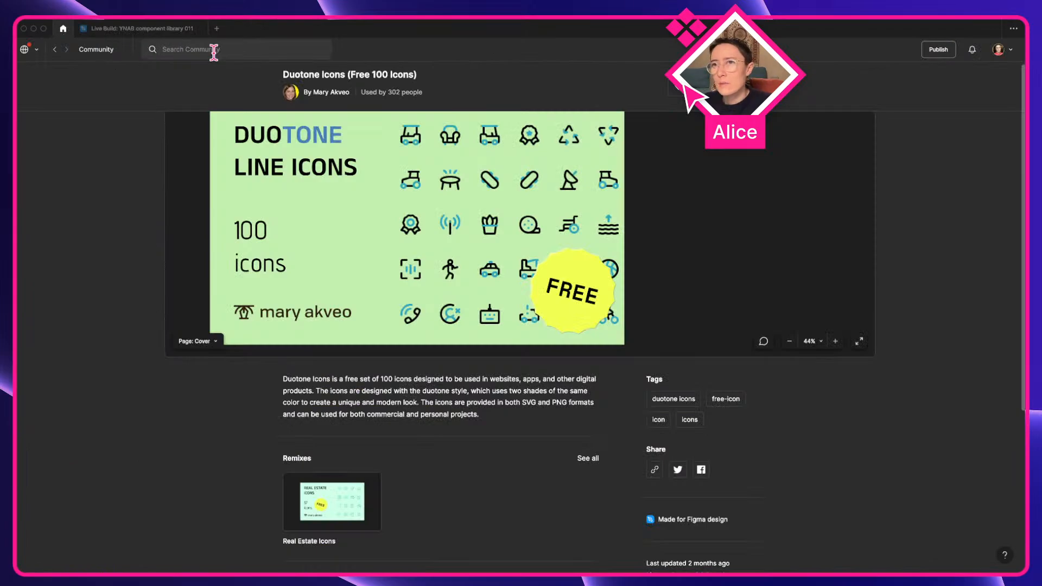
click(213, 50)
text(frames x)
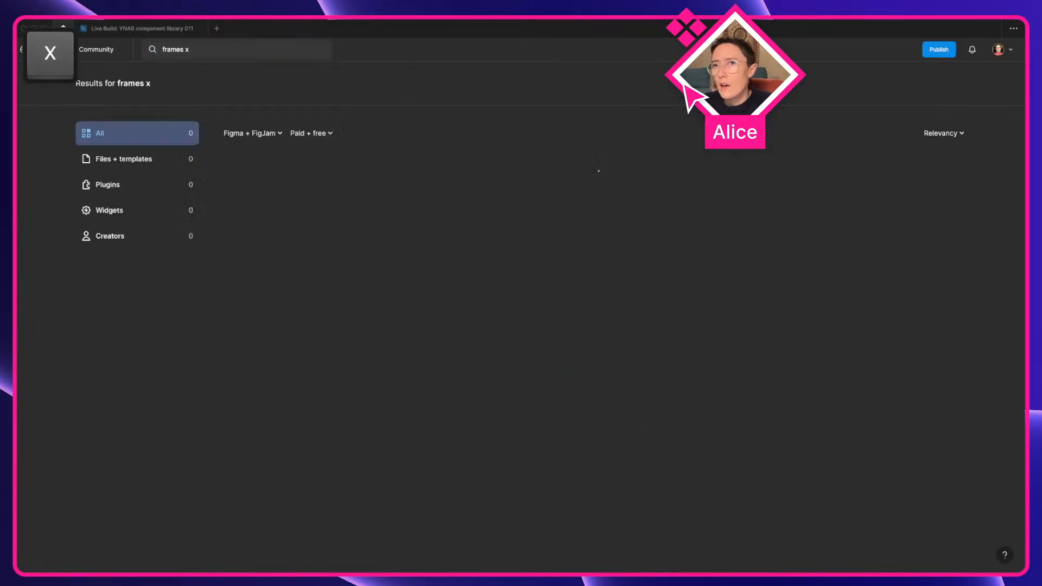
key(Return)
click(138, 158)
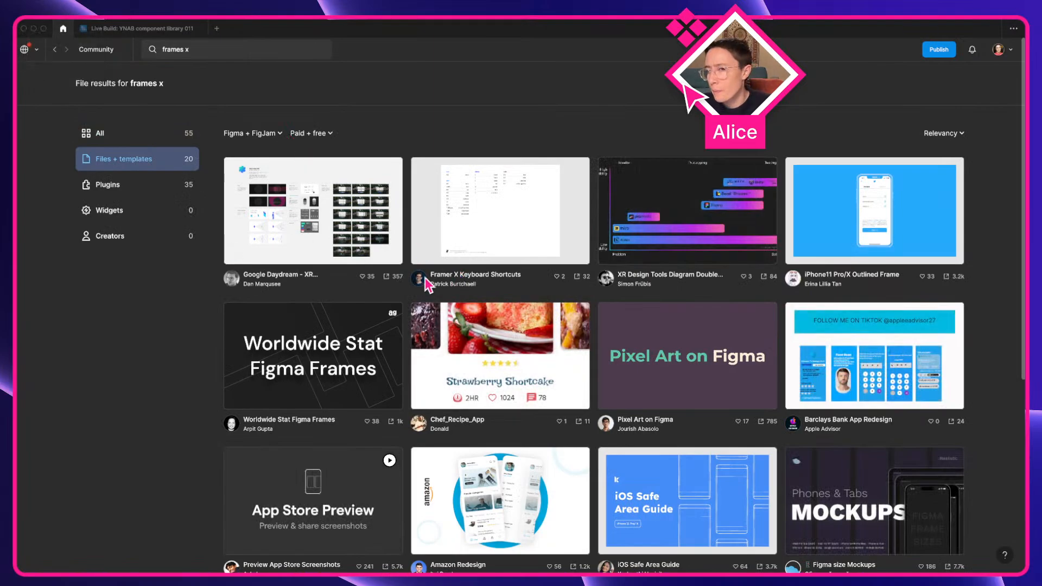
Step: Search the Community files for the library author's first name and look through the results
click(209, 49)
text(dm)
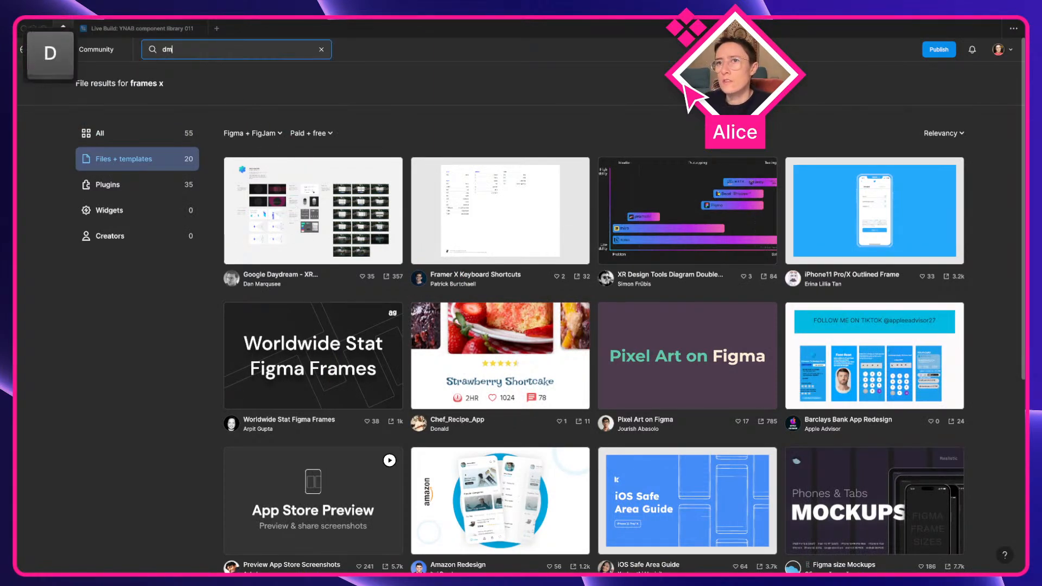
text(irty)
key(BackSpace)
key(BackSpace)
key(BackSpace)
text(try)
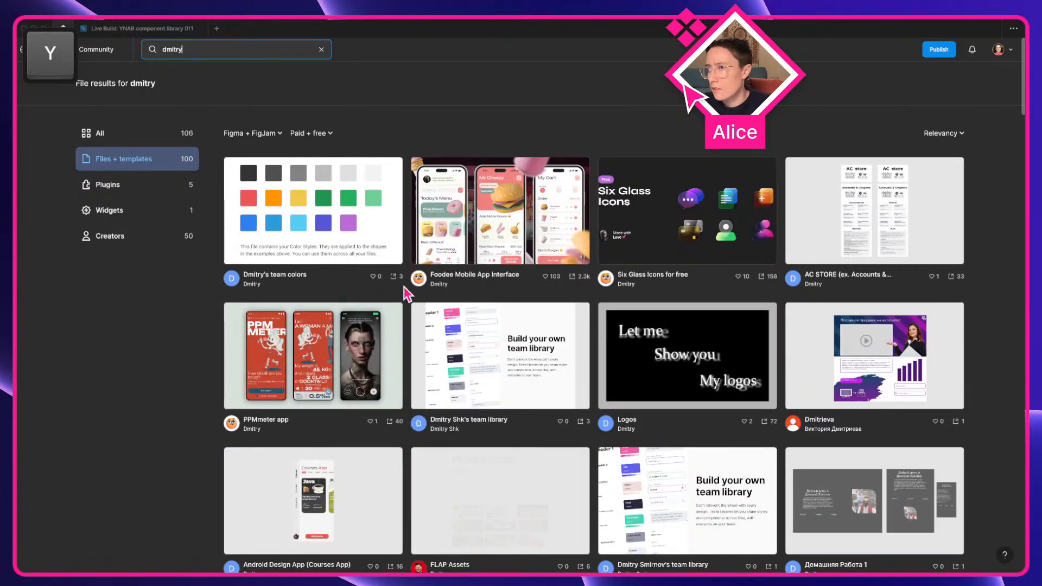
scroll(619, 317, down, 6)
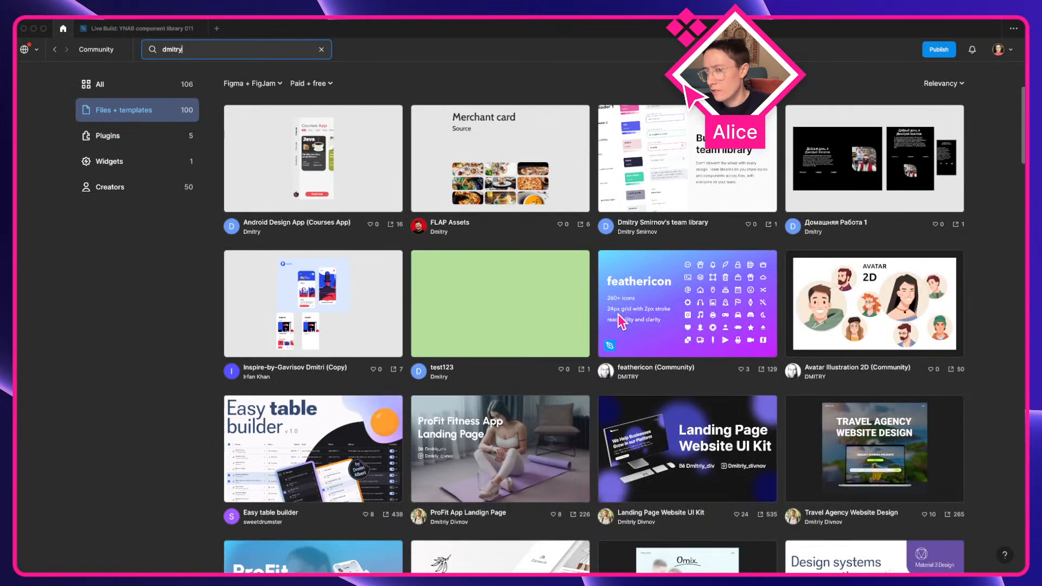
scroll(618, 317, down, 5)
scroll(617, 320, up, 12)
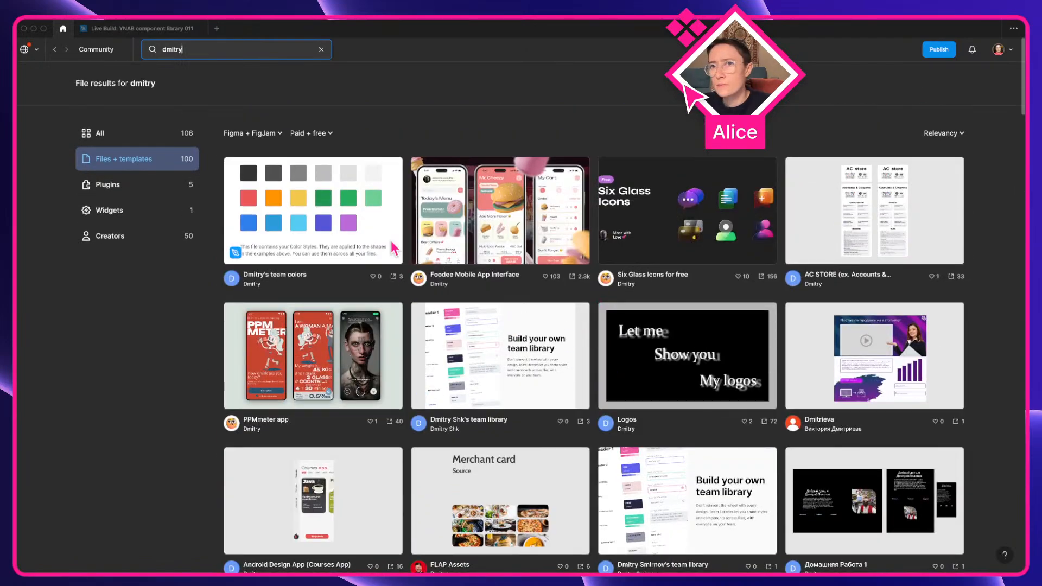
Step: Limit the results to Figma files, check the profile behind the first team colors file, and return to the results
click(248, 137)
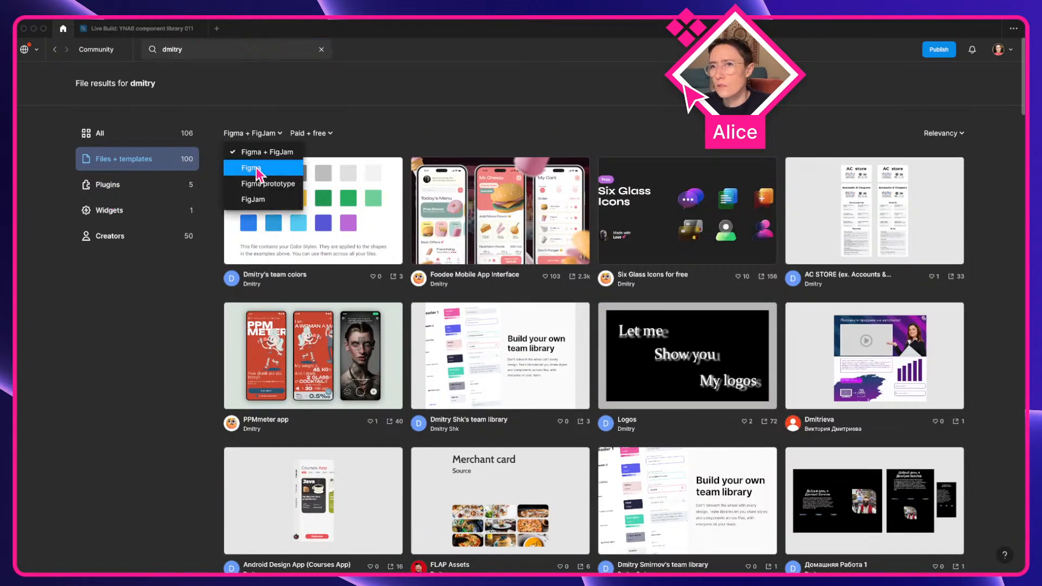
click(255, 167)
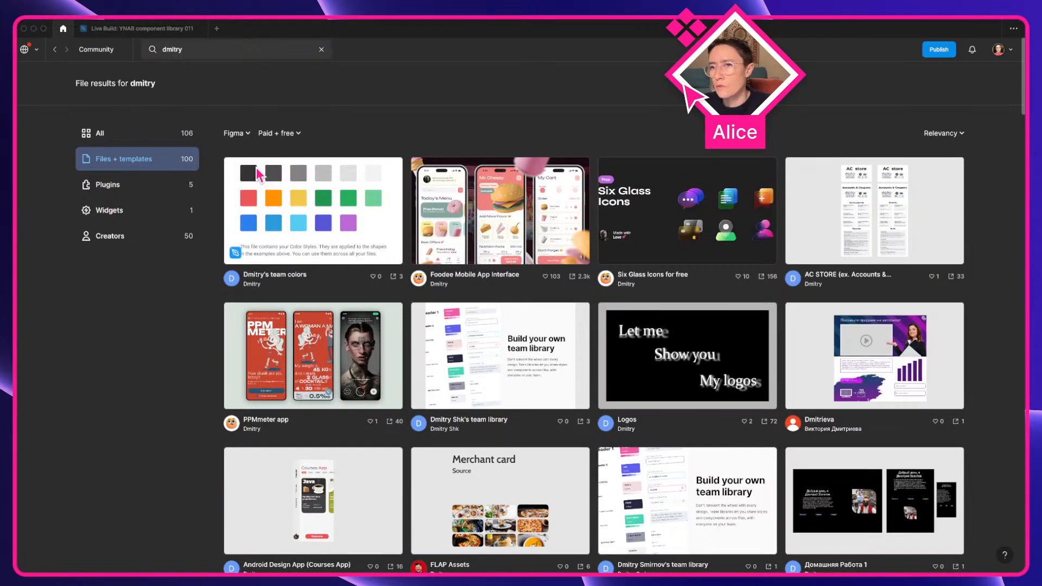
click(259, 285)
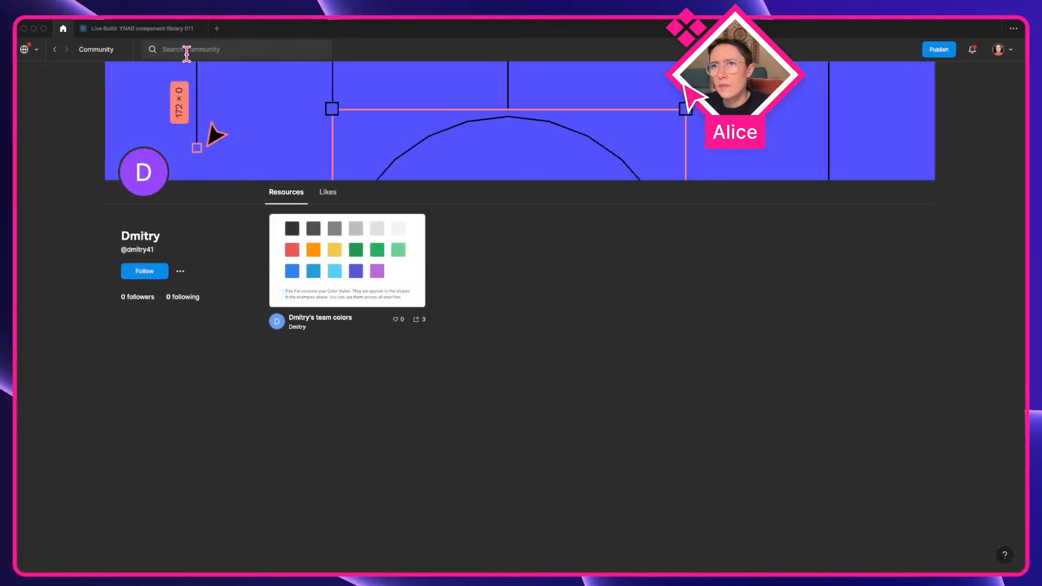
click(207, 47)
click(55, 49)
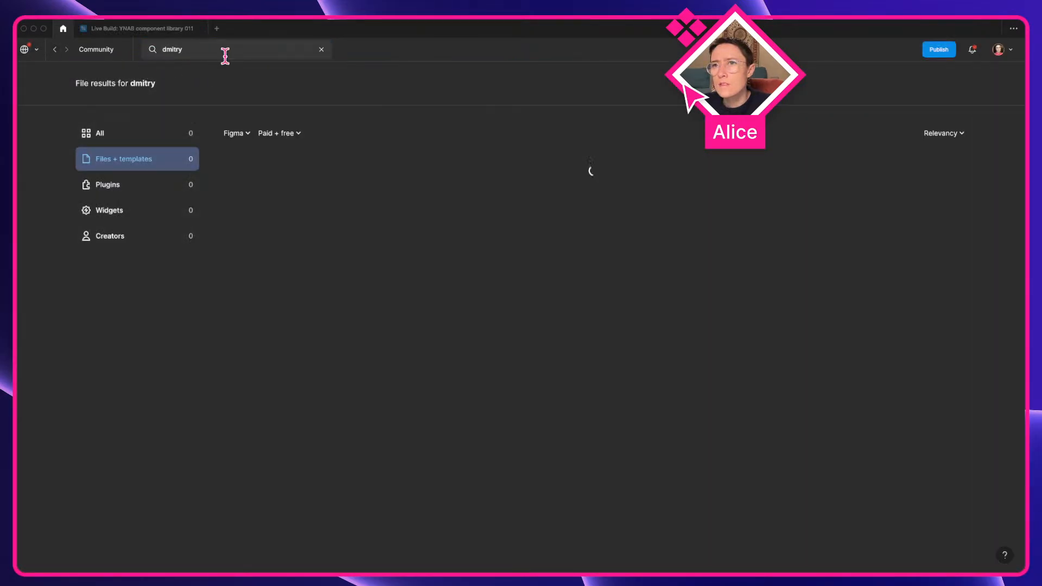
Step: Search the Community files for "framesX" instead
click(225, 50)
key(super+a)
text(frames)
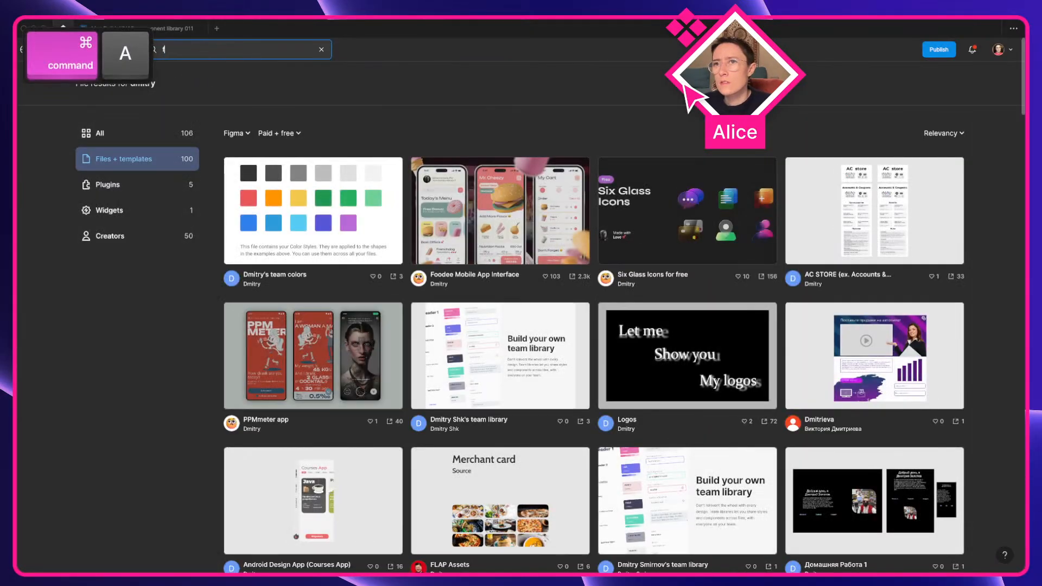
text(X)
key(Return)
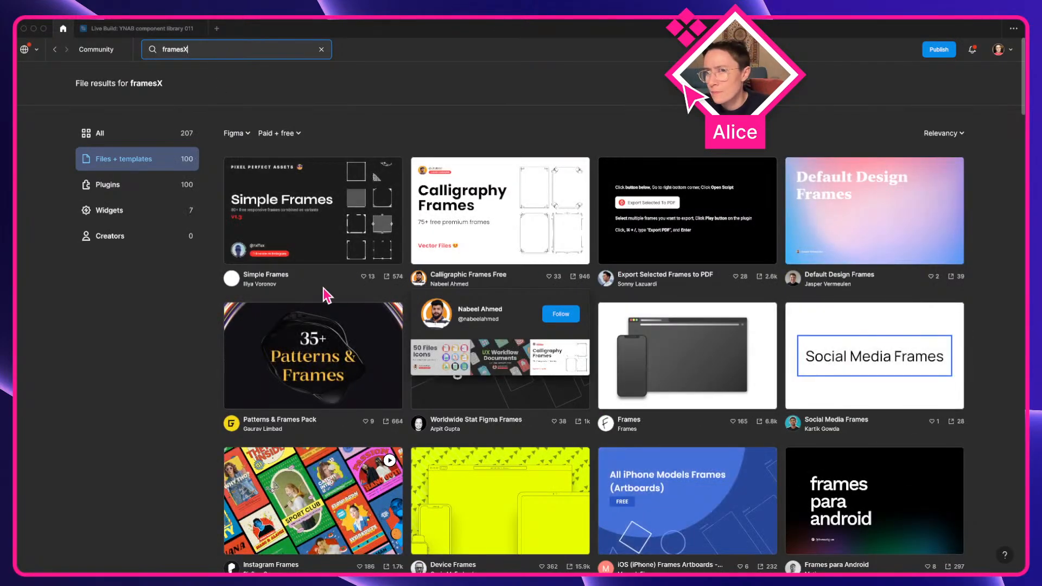
Step: Look through the "framesX" file results for the Frames X design system
scroll(617, 415, down, 5)
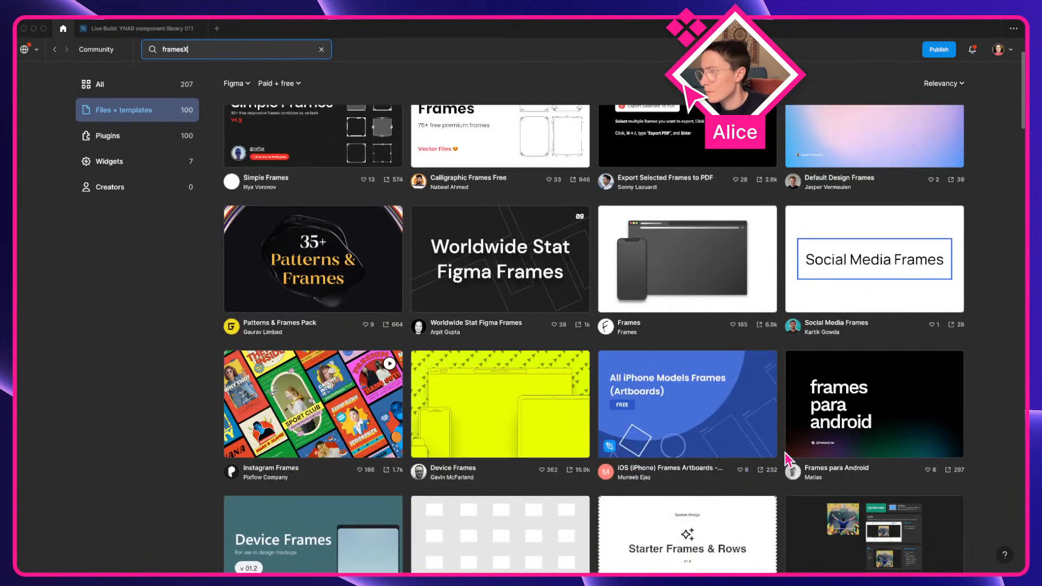
scroll(789, 460, down, 7)
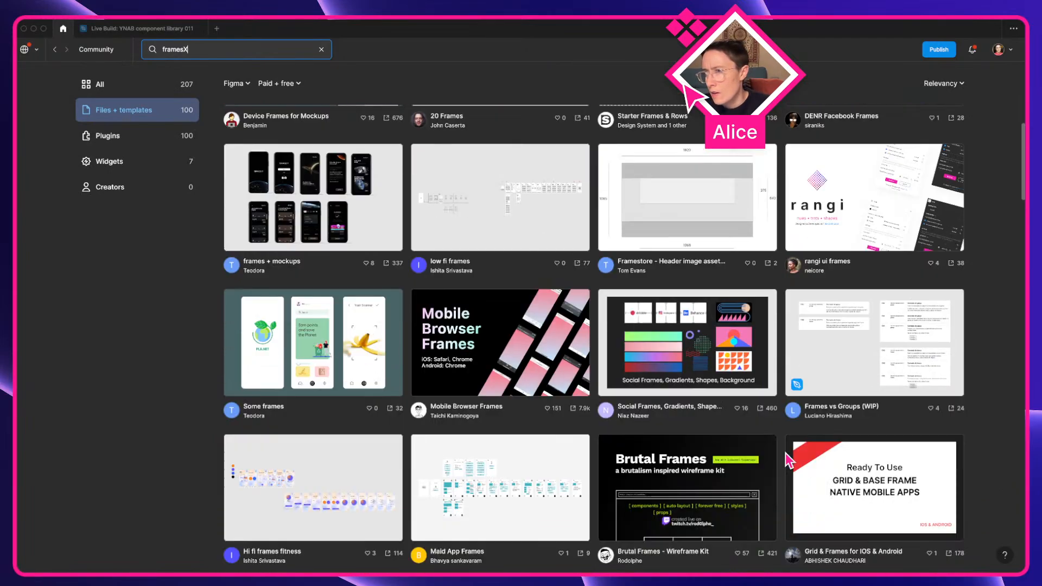
scroll(619, 492, down, 6)
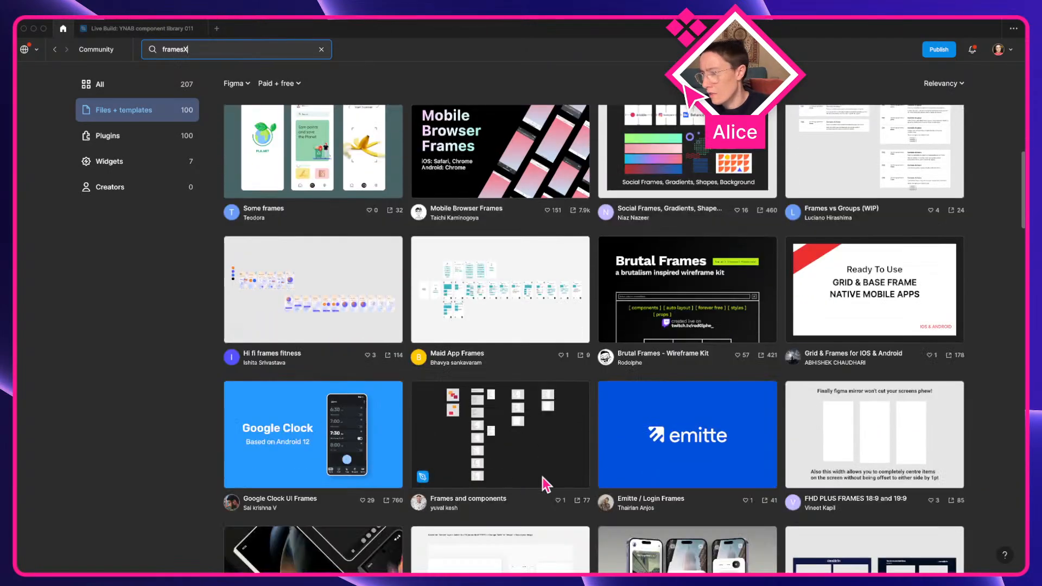
scroll(542, 476, down, 7)
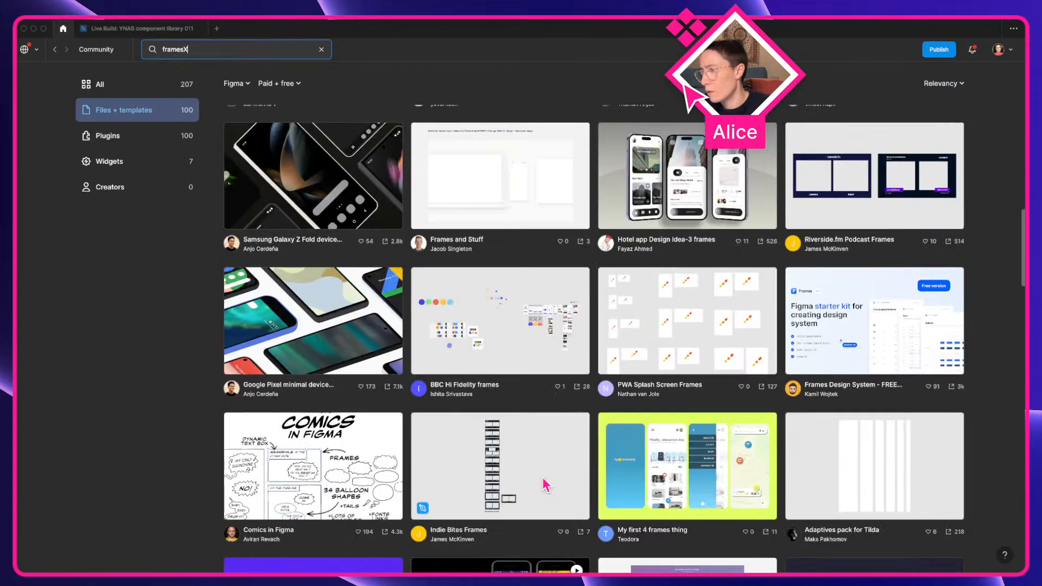
scroll(545, 482, down, 10)
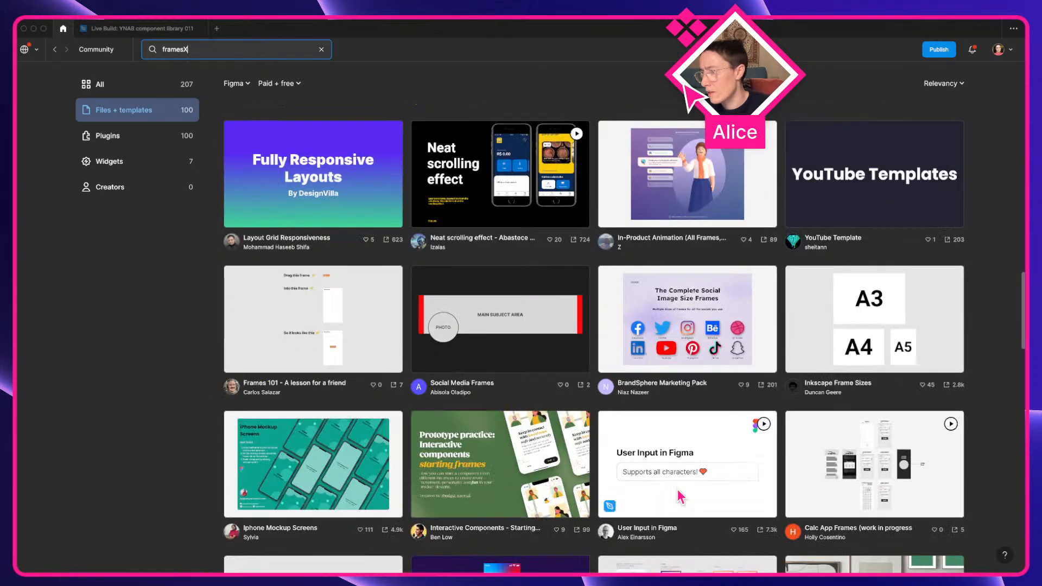
scroll(679, 495, down, 3)
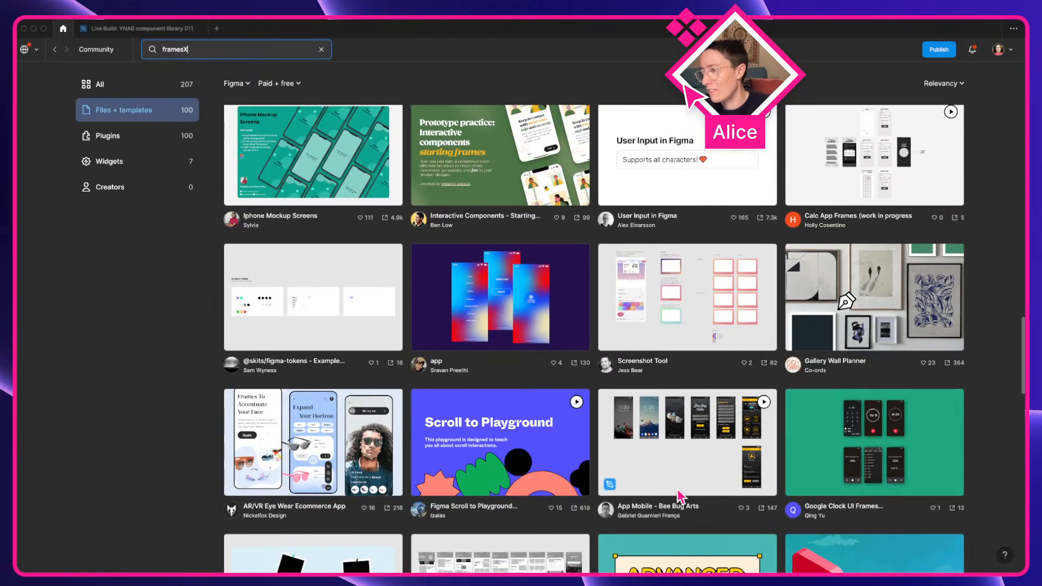
scroll(491, 377, up, 20)
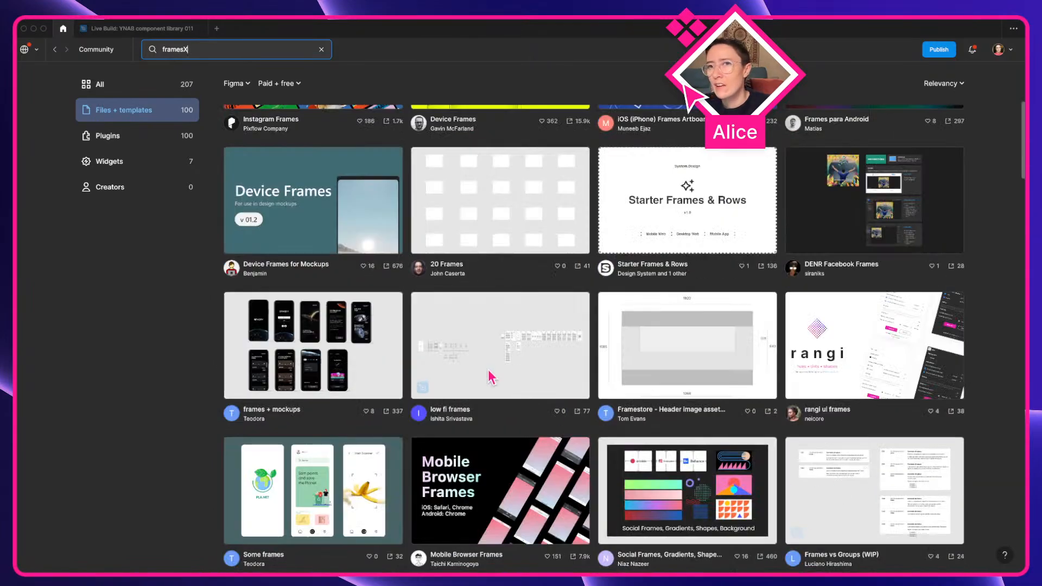
scroll(490, 377, up, 8)
Step: Find and open the Frames X — Preview v1.6 file
key(Left)
key(a)
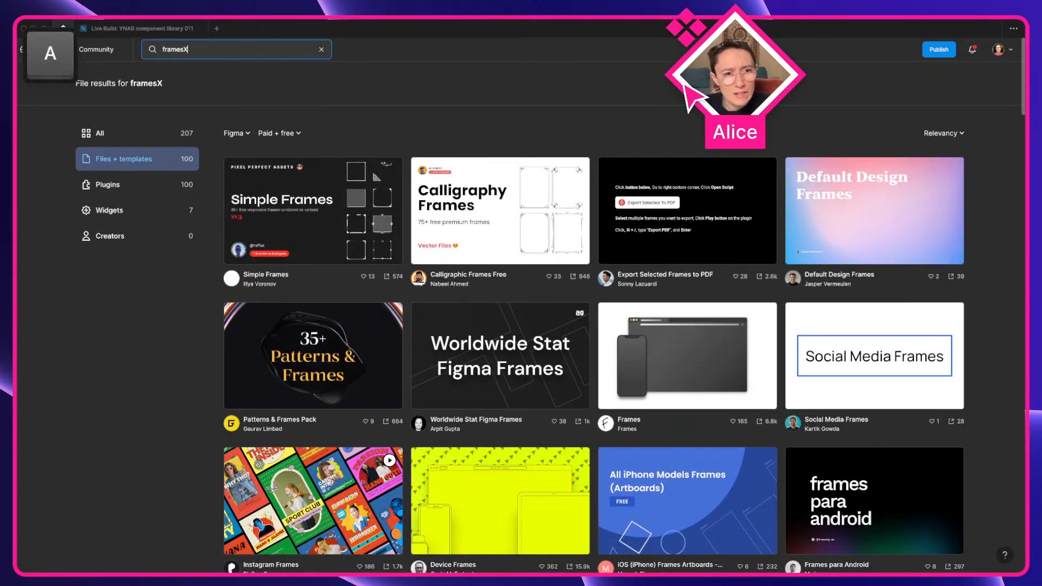
key(m)
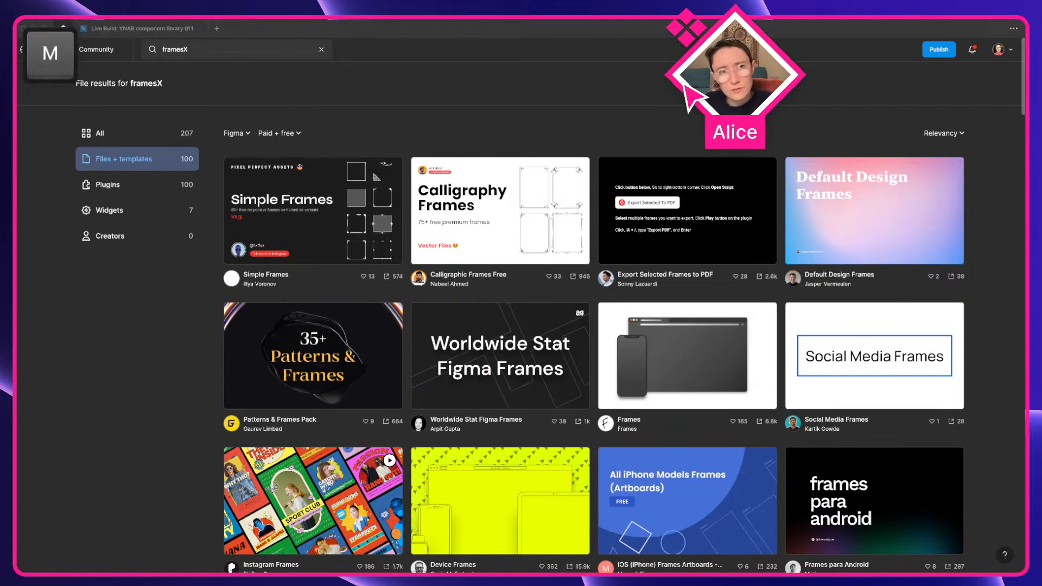
key(b)
key(y)
key(BackSpace)
key(i)
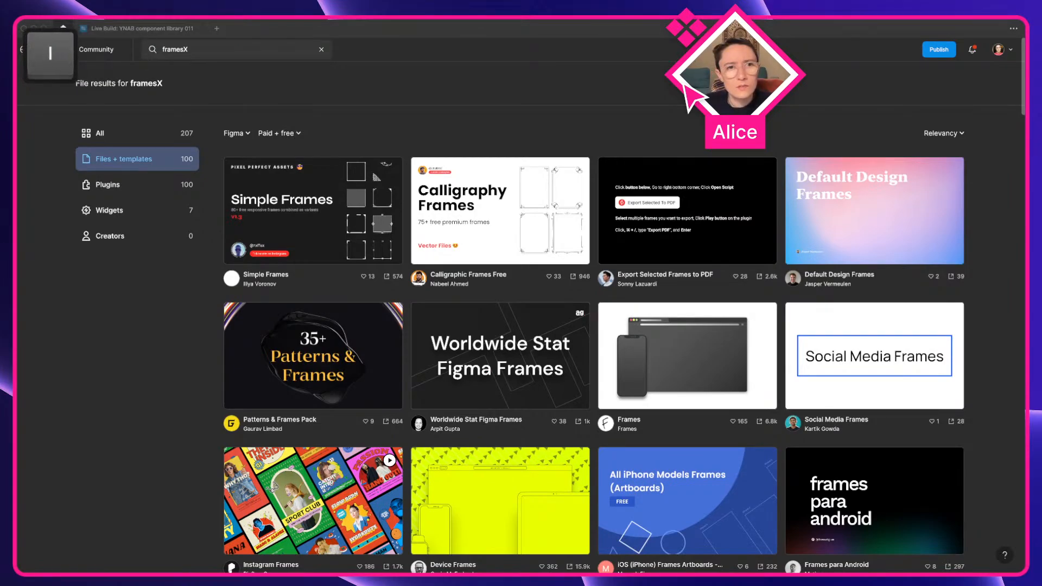
key(z)
key(x)
key(space)
key(s)
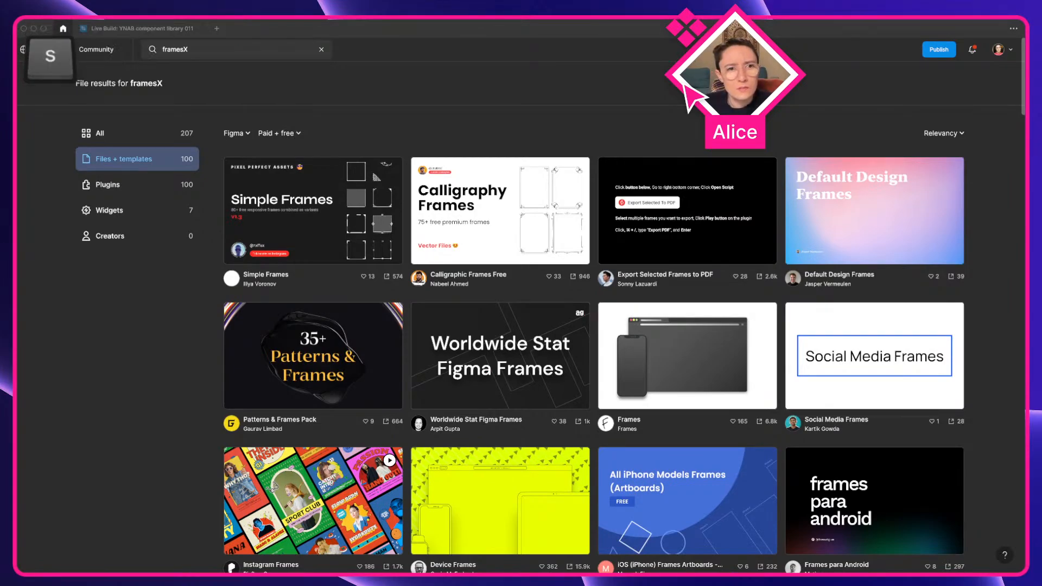
key(x)
key(Return)
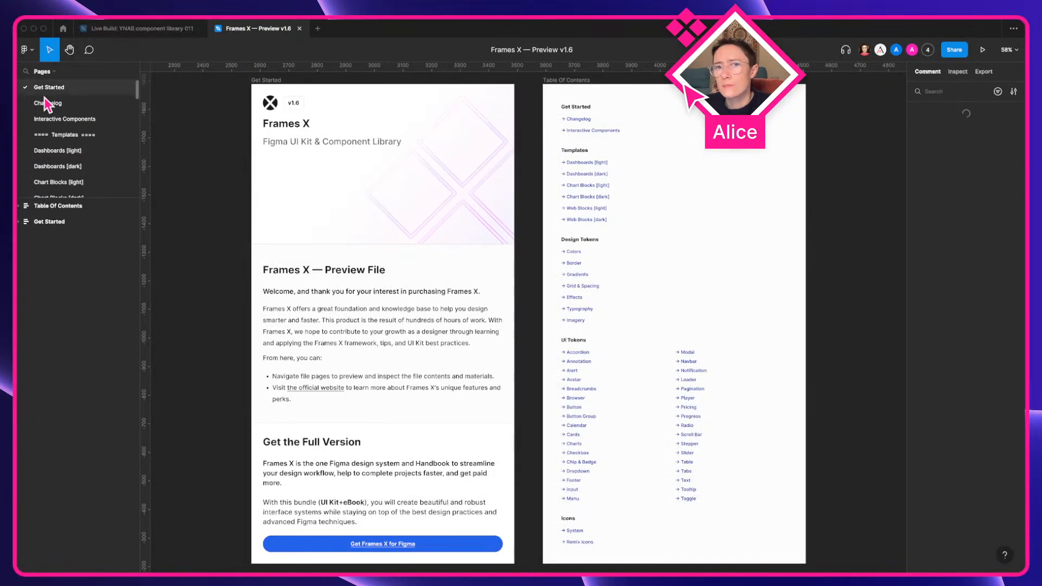
Step: Look through the preview file's page list and open the Table page
key(Right)
key(a)
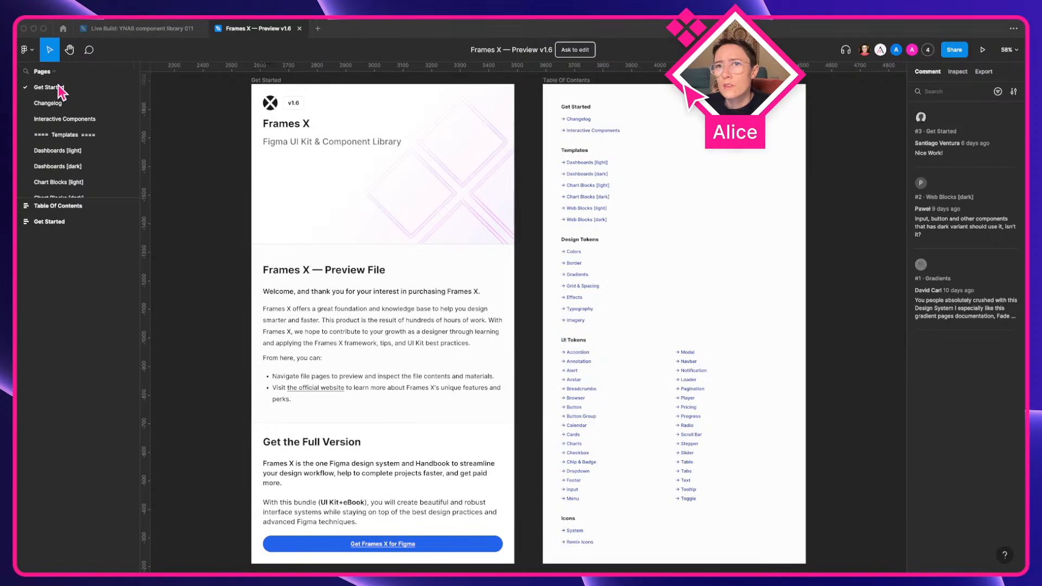
scroll(52, 188, down, 2)
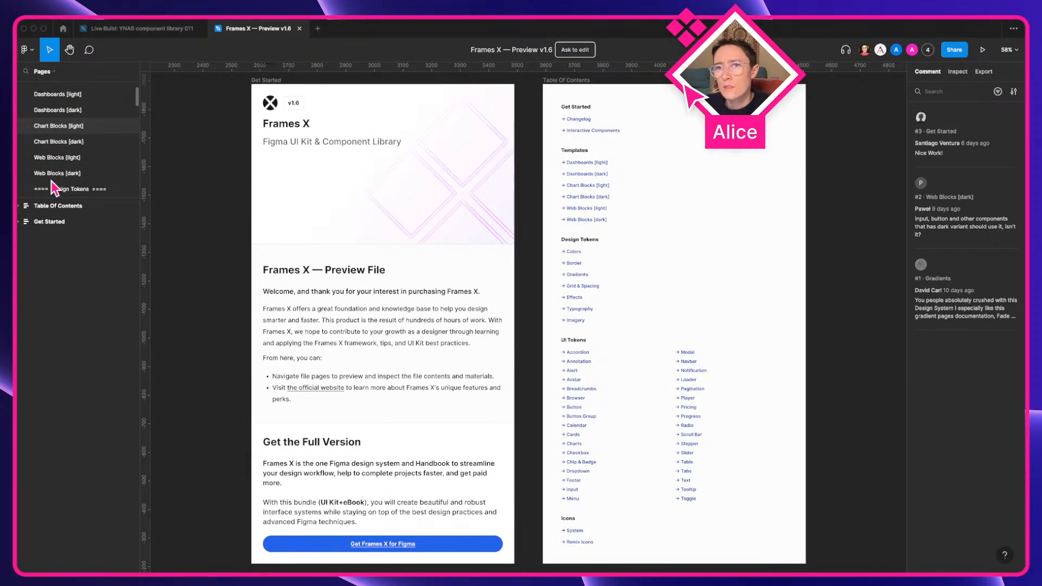
scroll(54, 187, down, 5)
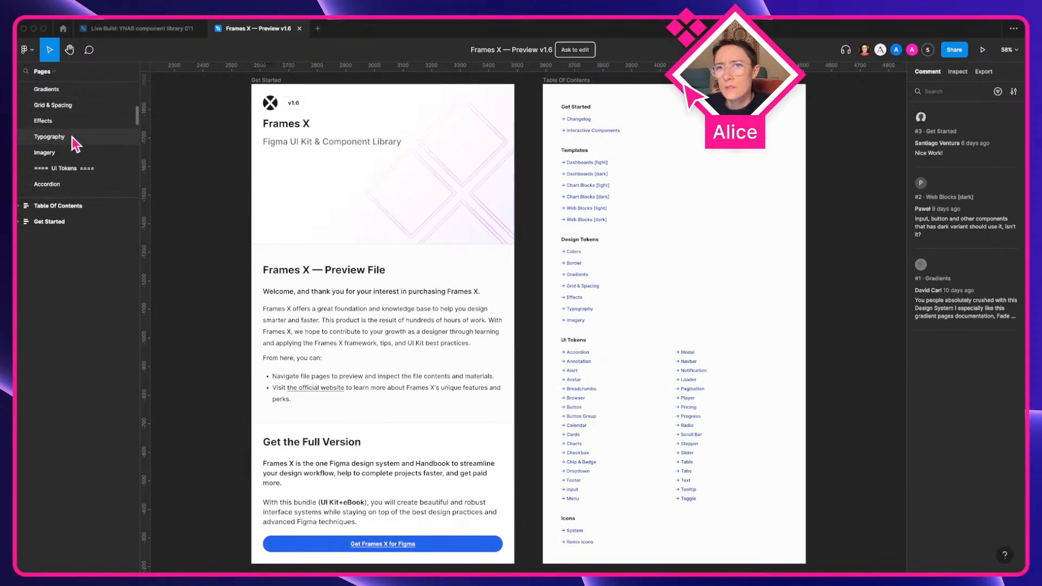
scroll(76, 143, down, 8)
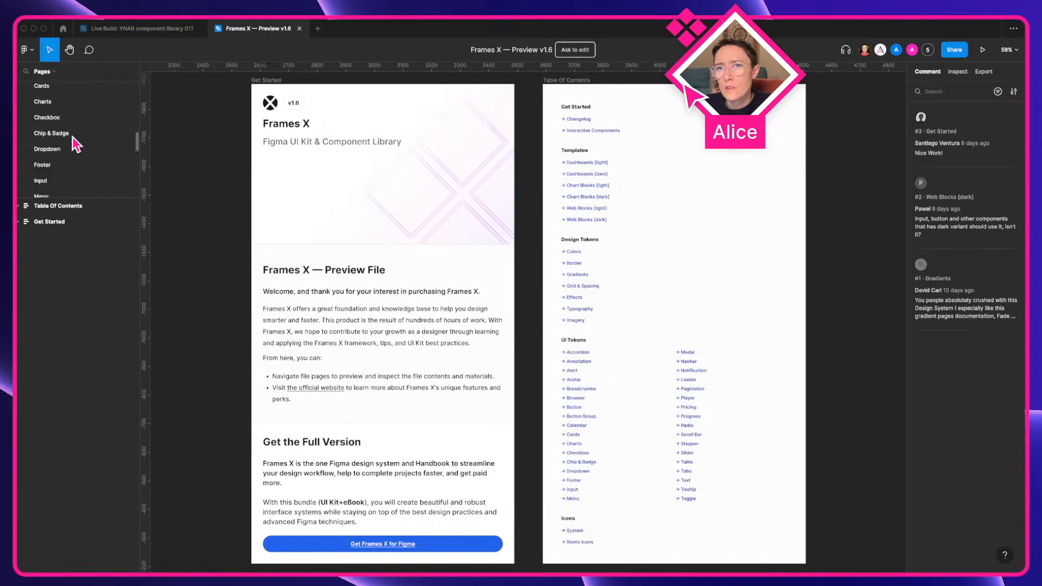
scroll(75, 144, down, 10)
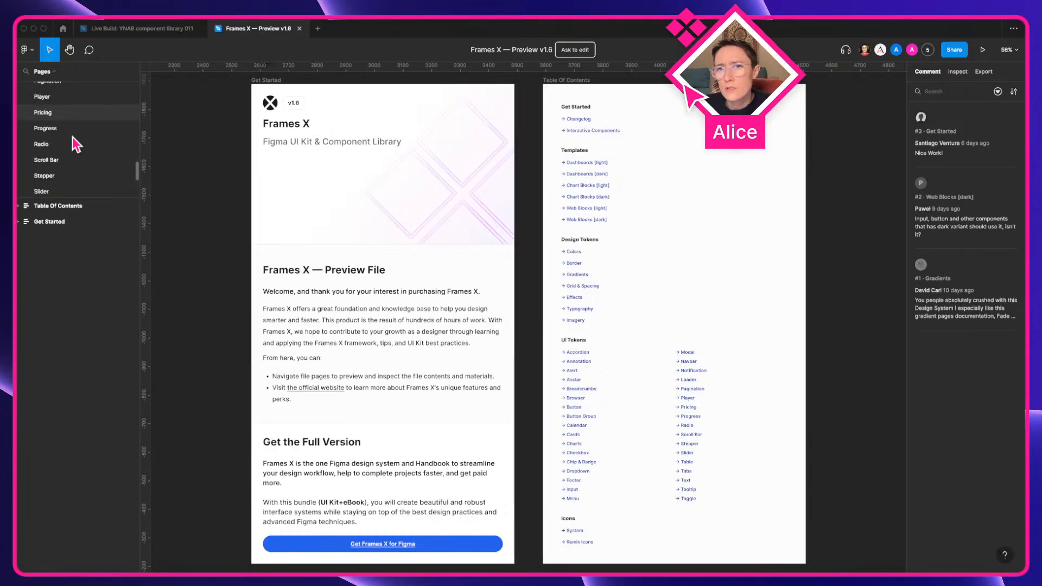
scroll(76, 143, down, 3)
click(74, 156)
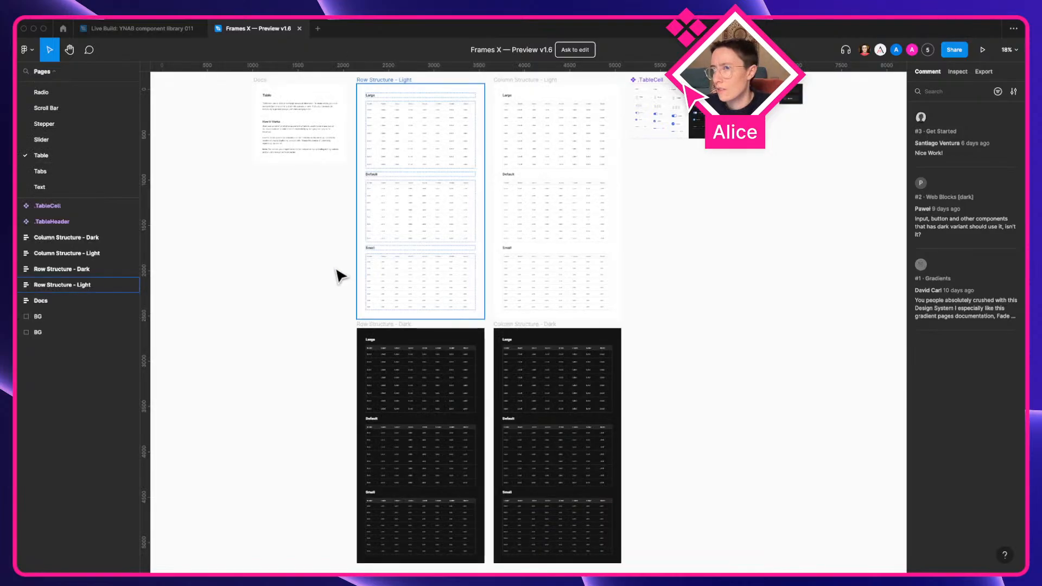
Step: Inspect the first body .TableCell of the Large table in the Row Structure - Light frame
scroll(383, 172, up, 10)
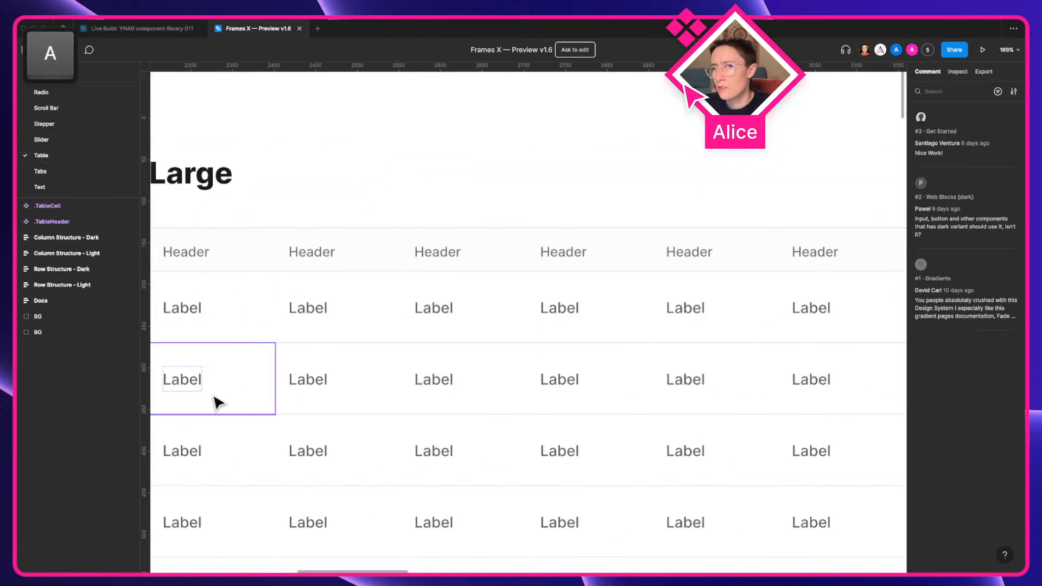
click(195, 333)
drag(196, 333, 425, 353)
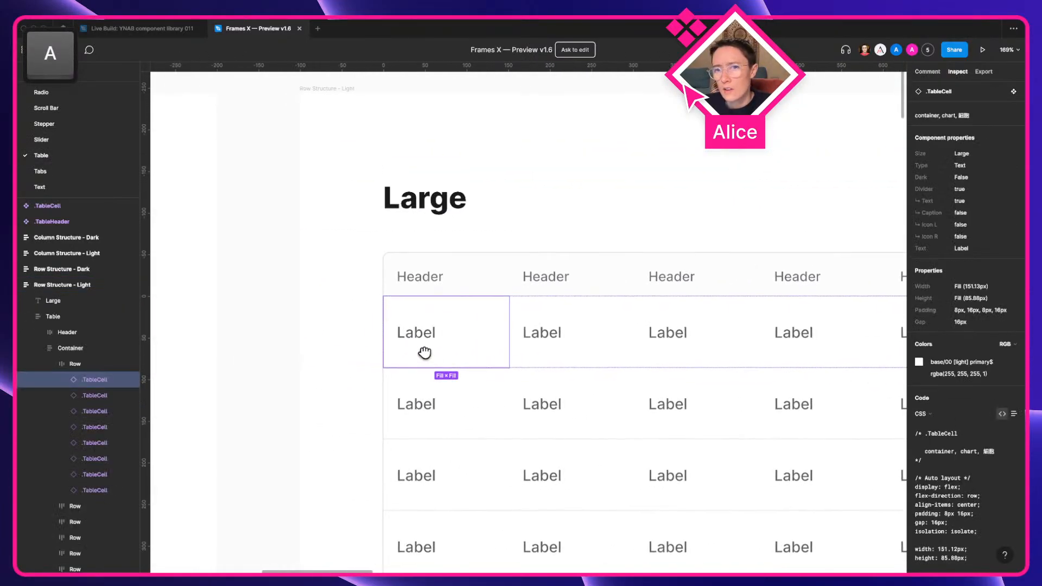
Step: Expand the .TableCell and its Text layer, widen the layer list, and compare the sizing of the Text layer with the cell's
click(65, 380)
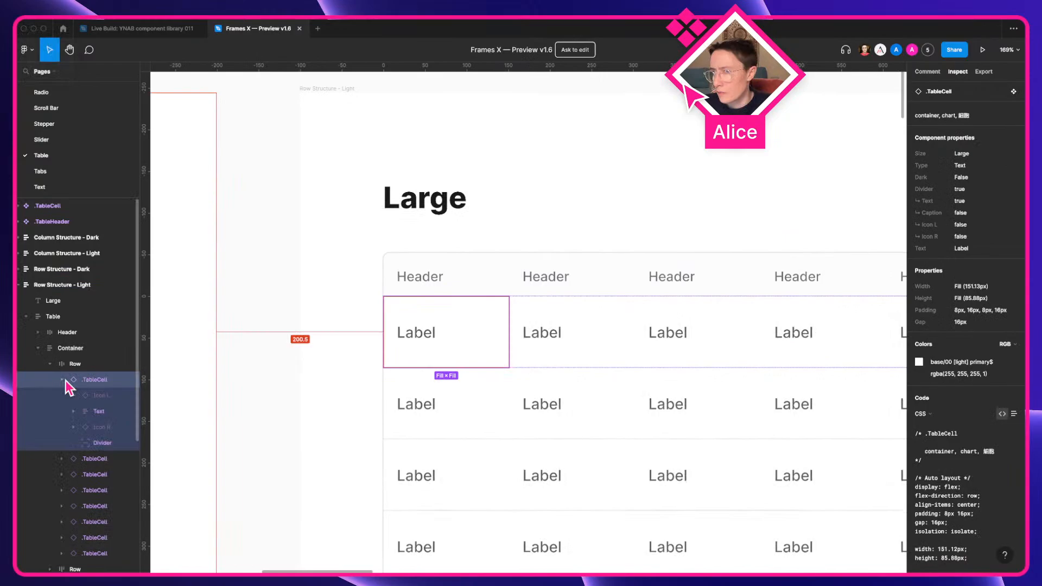
click(93, 416)
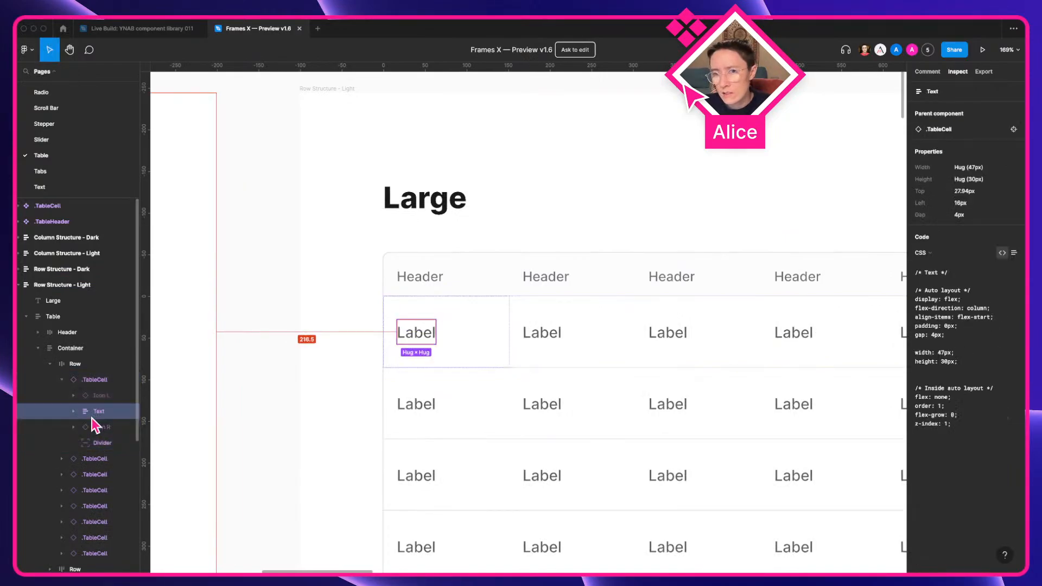
click(73, 413)
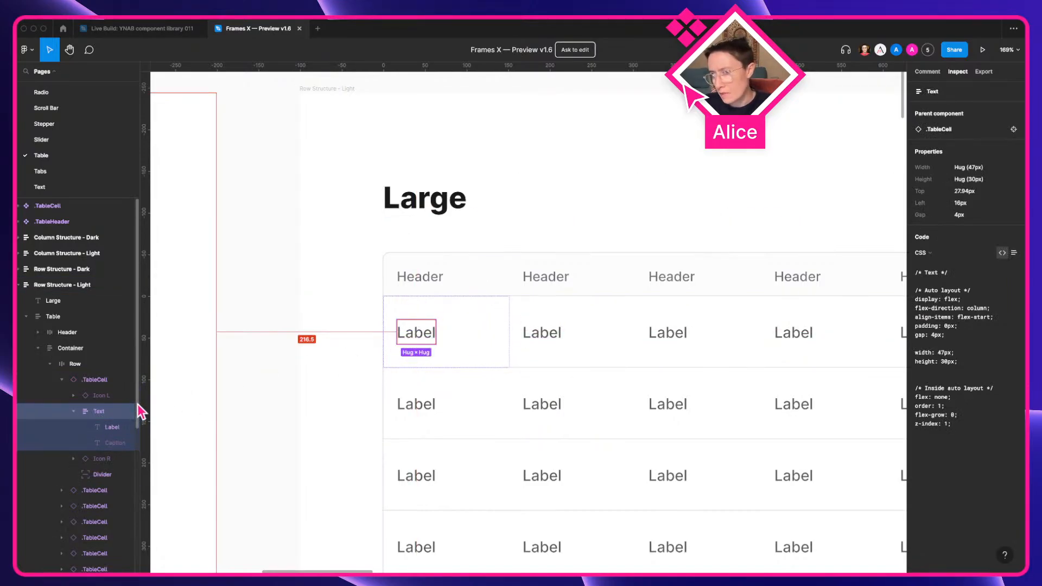
drag(140, 401, 200, 402)
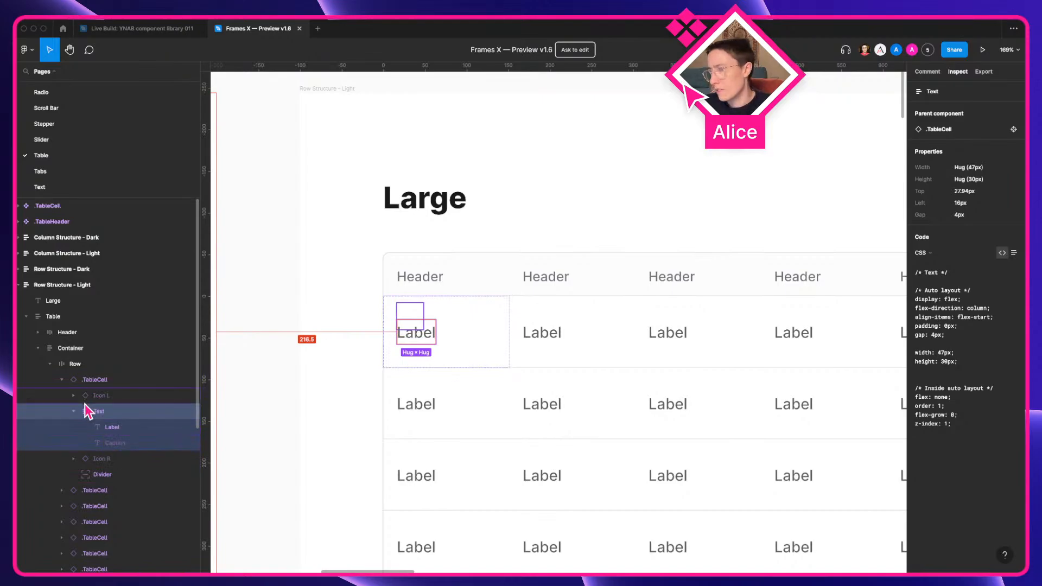
click(131, 379)
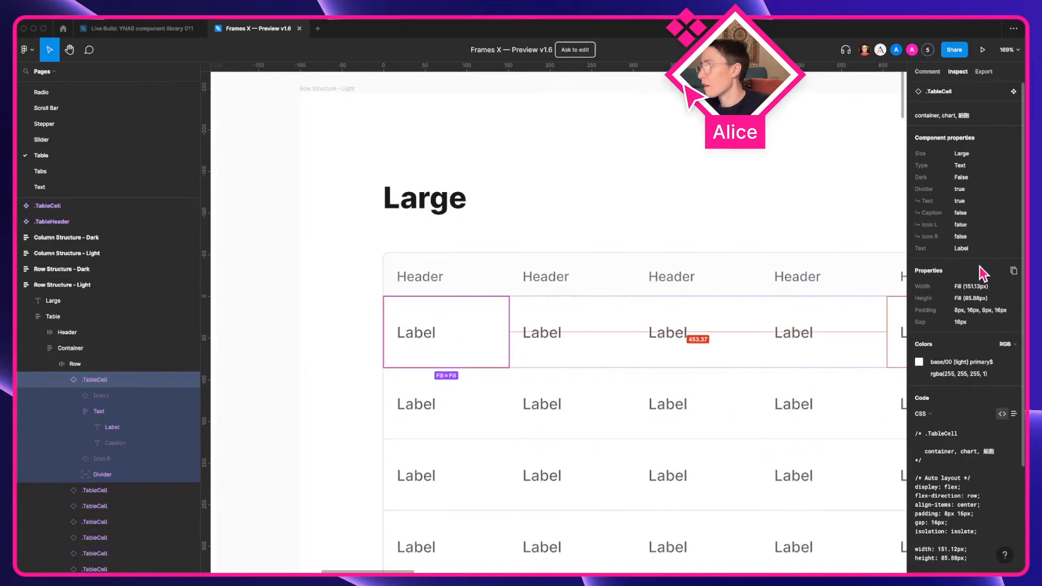
Step: Finish inspecting the reference .TableCell, return to the Live Build file, and compare the Wrapper sizing in the arrow Cell instance and the Category rows variant
scroll(974, 272, down, 5)
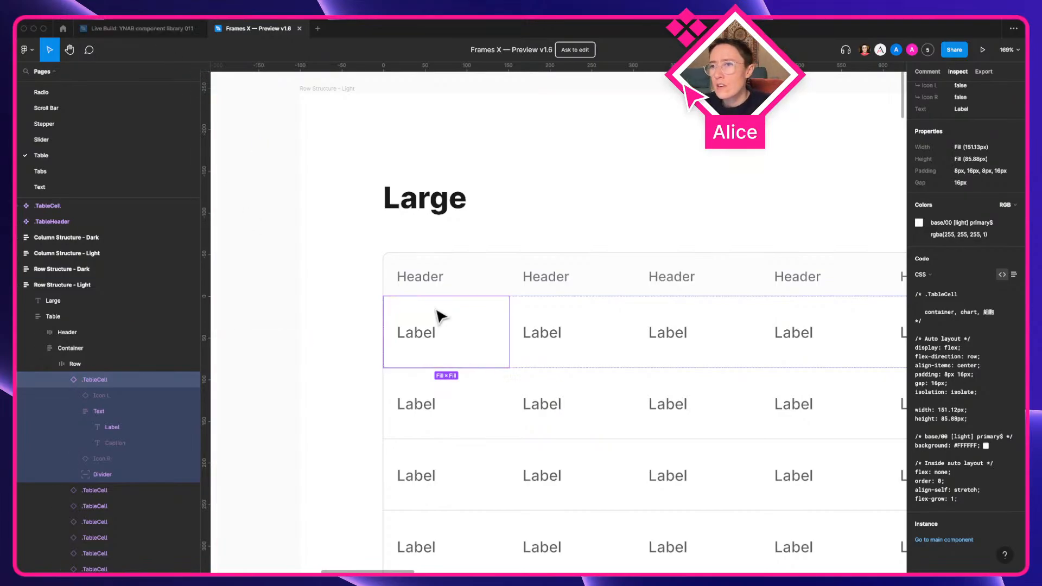
click(141, 28)
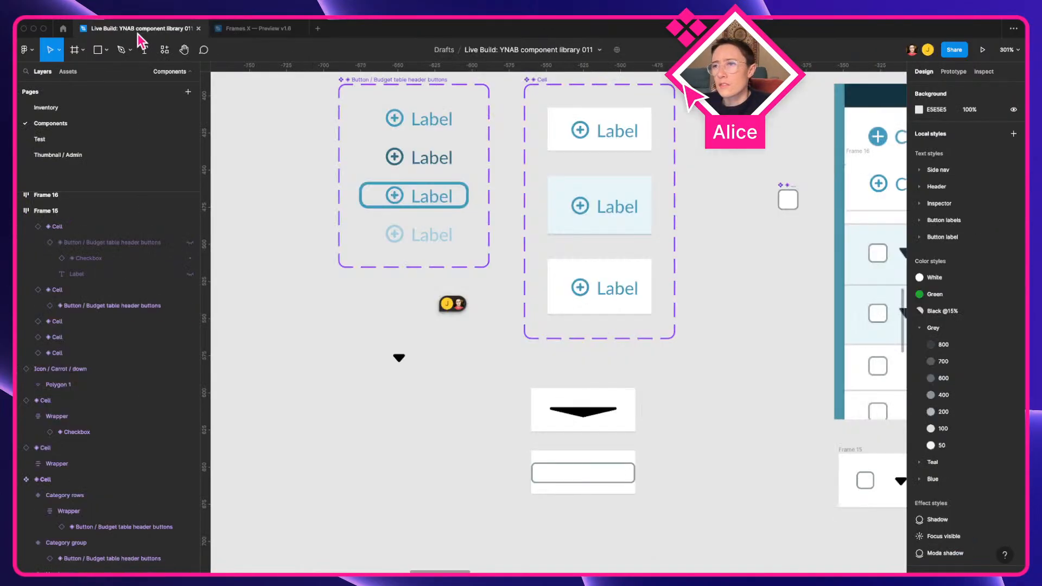
double_click(559, 417)
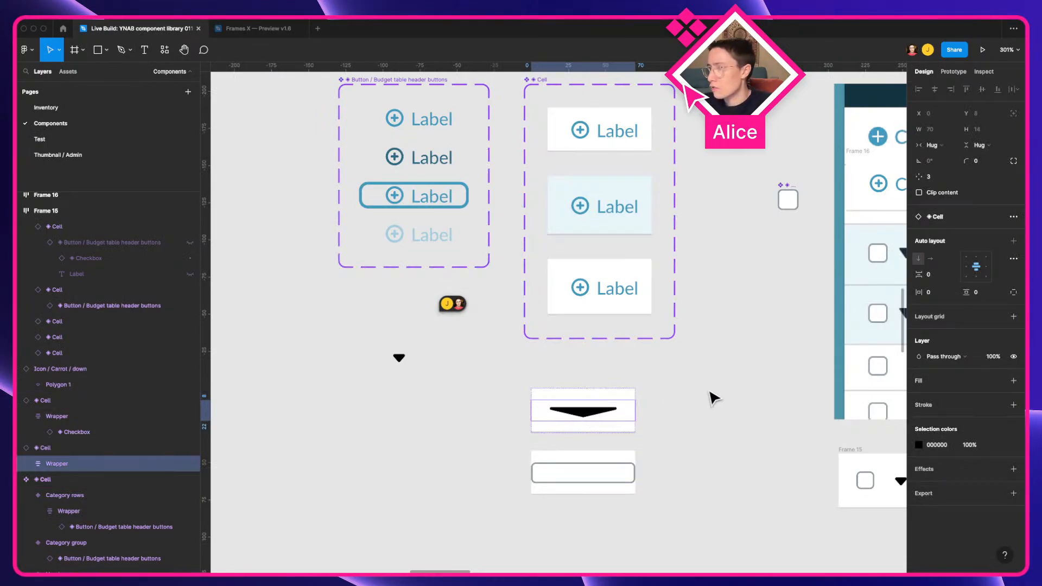
key(Escape)
key(space)
drag(606, 392, 611, 425)
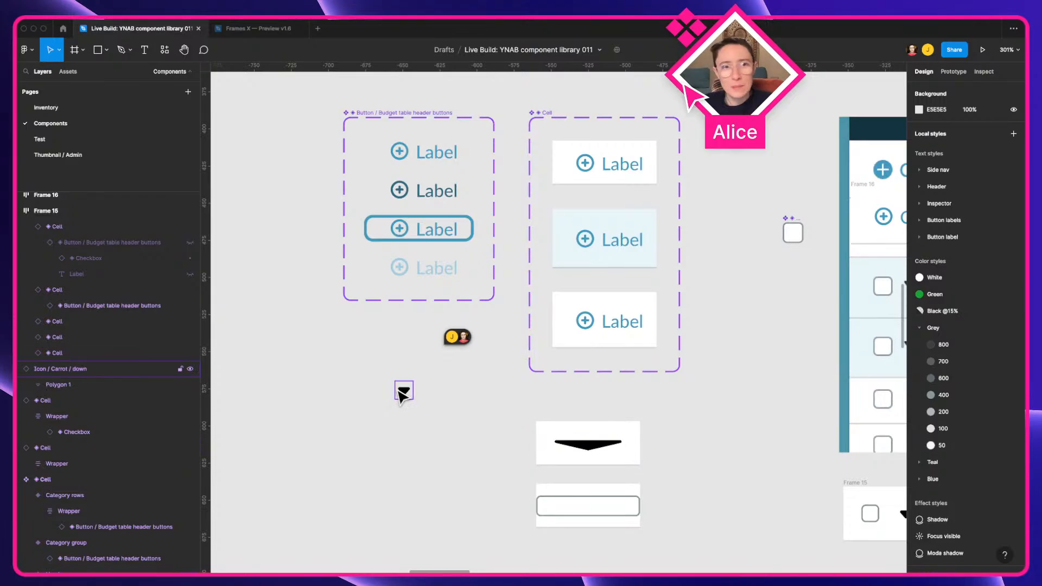
click(551, 446)
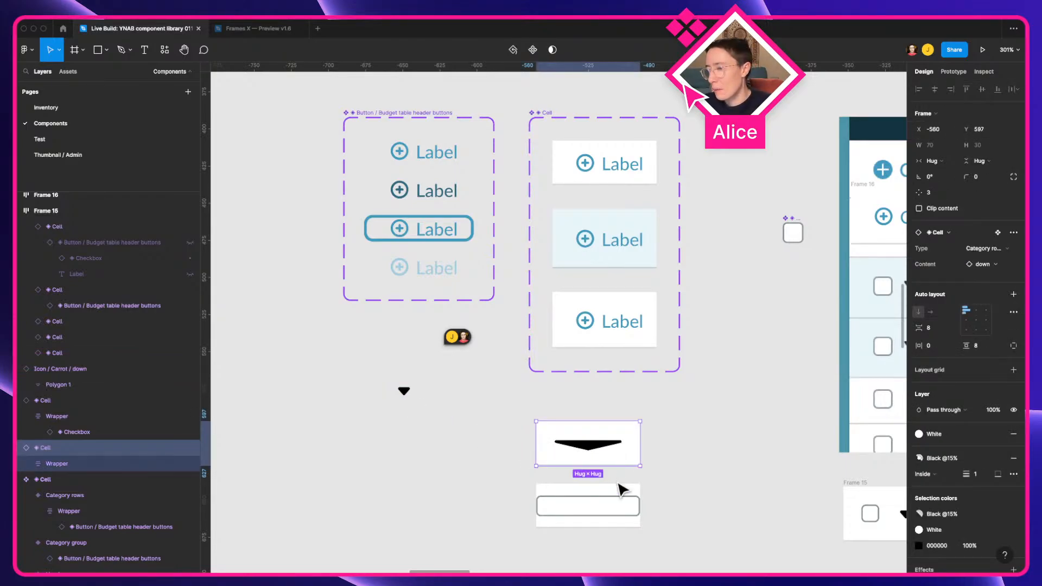
click(685, 421)
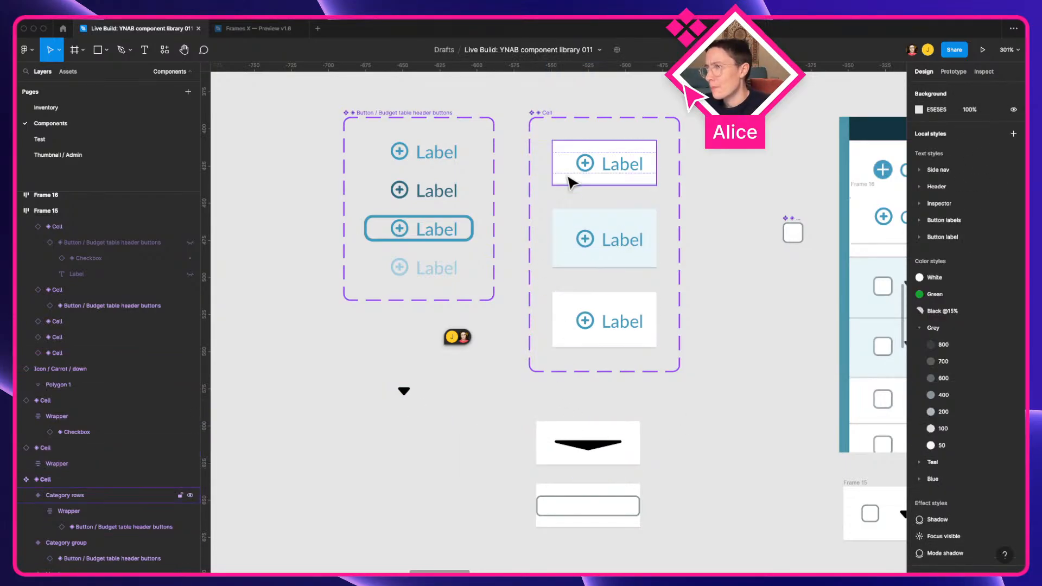
double_click(591, 168)
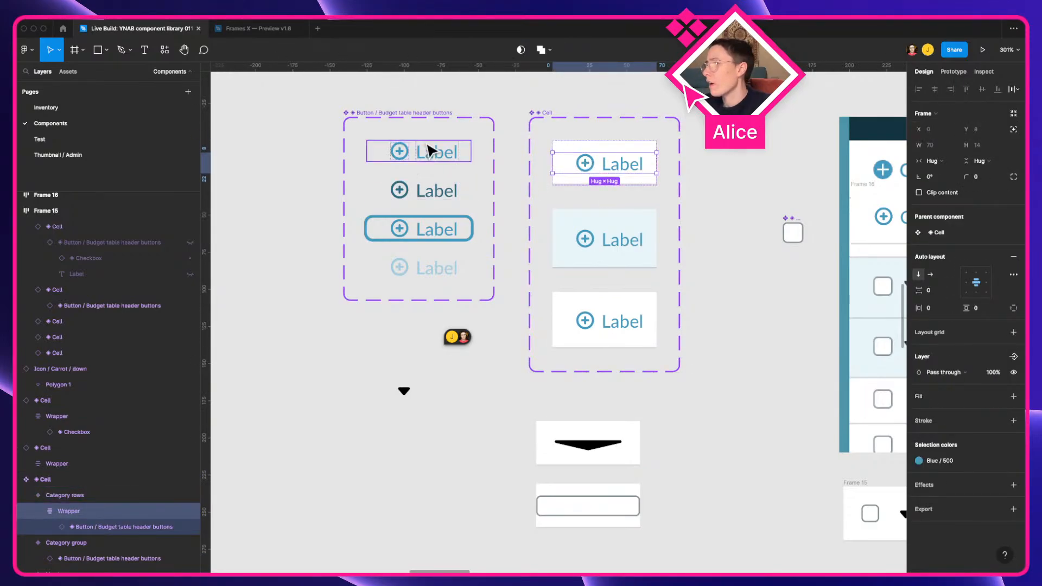
Step: Widen the Cell instance holding the stretched arrow to 185 and select its nested Icon / Carrot / down
click(608, 450)
drag(641, 448, 810, 437)
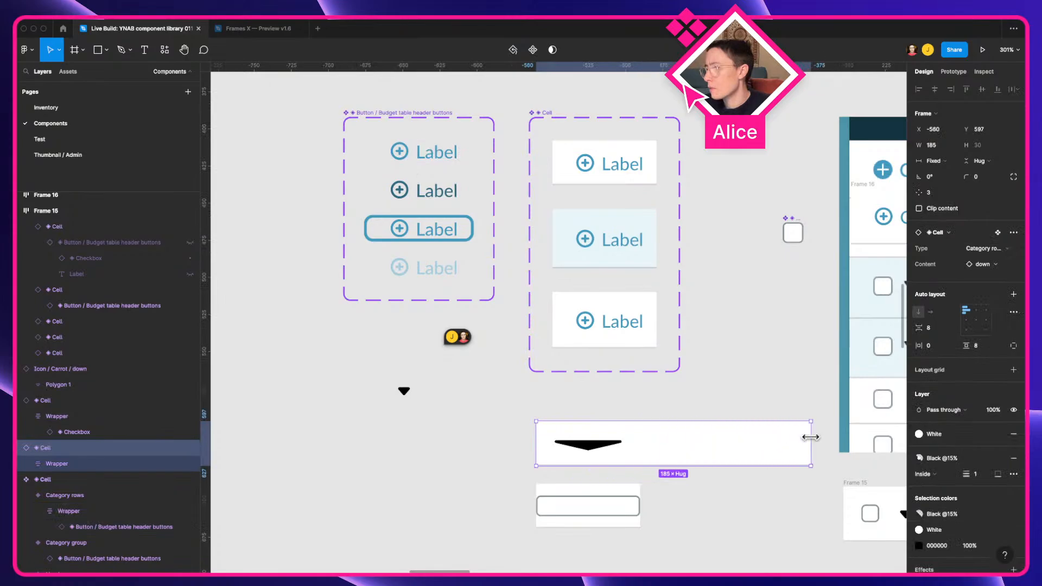
click(604, 448)
click(587, 447)
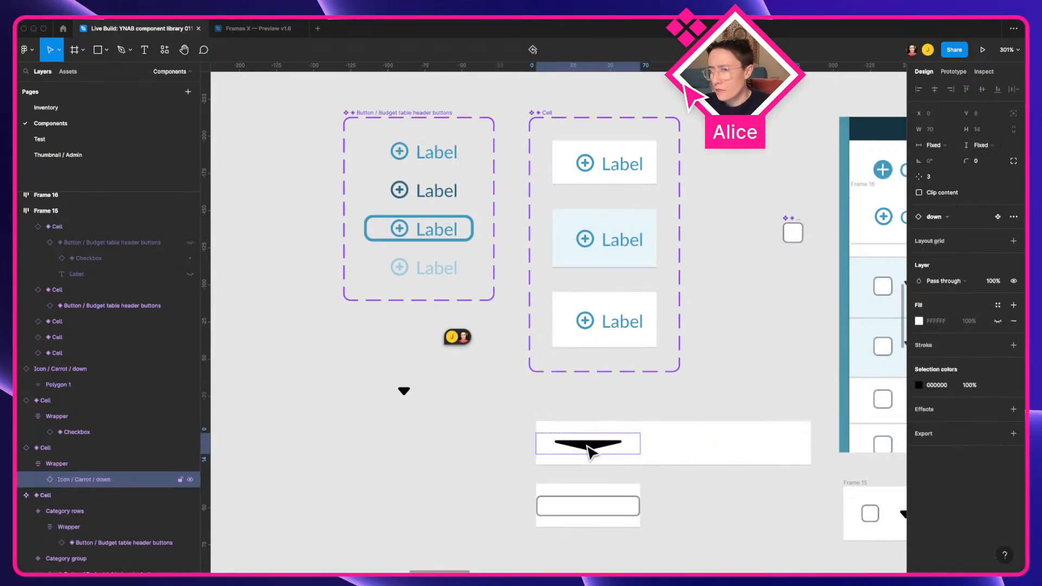
Step: Try moving the widened Cell instance and stretching it to a height of 89, and undo both changes
drag(691, 444, 680, 436)
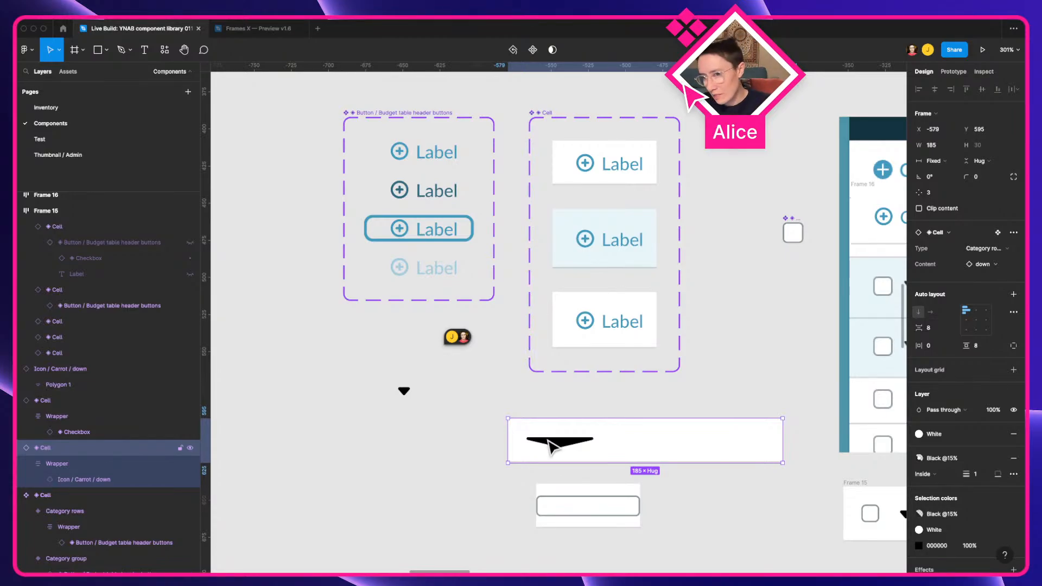
drag(606, 463, 639, 550)
key(super)
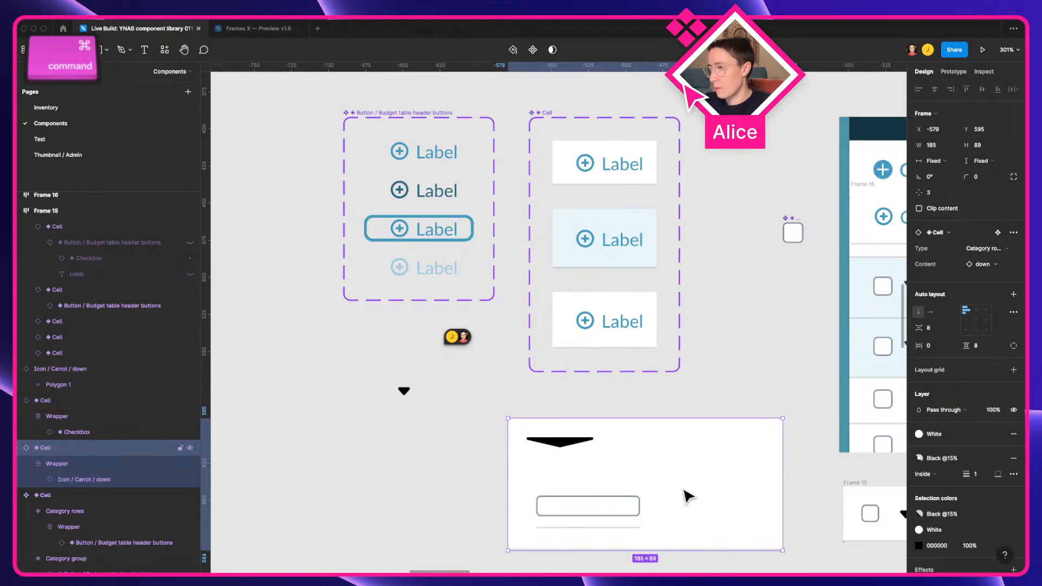
key(super+z)
key(super+z)
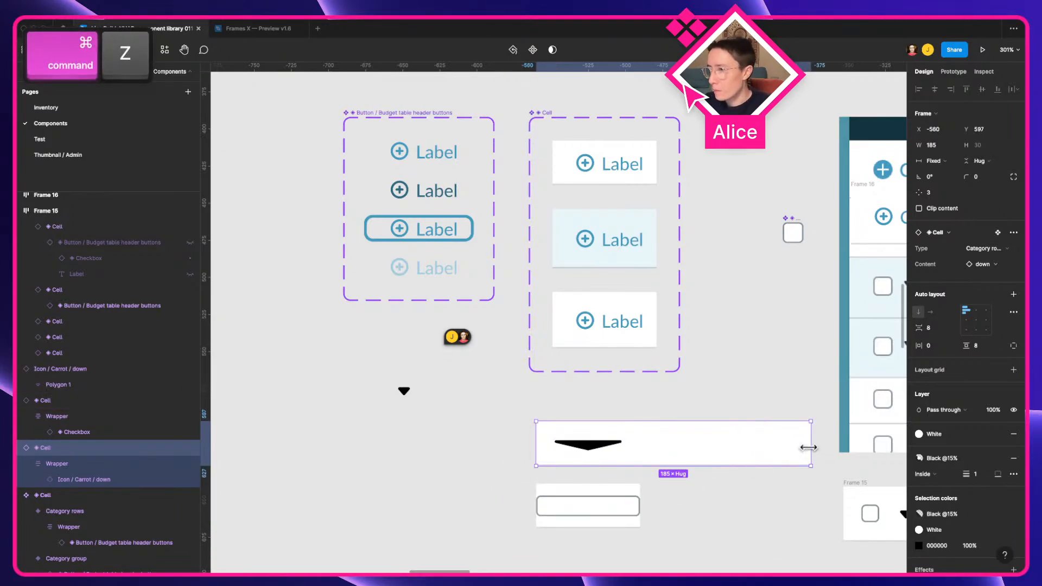
Step: Check the sizing of the Cell instance's Wrapper and arrow icon, and the width resizing options of all budget table header button variants
click(610, 450)
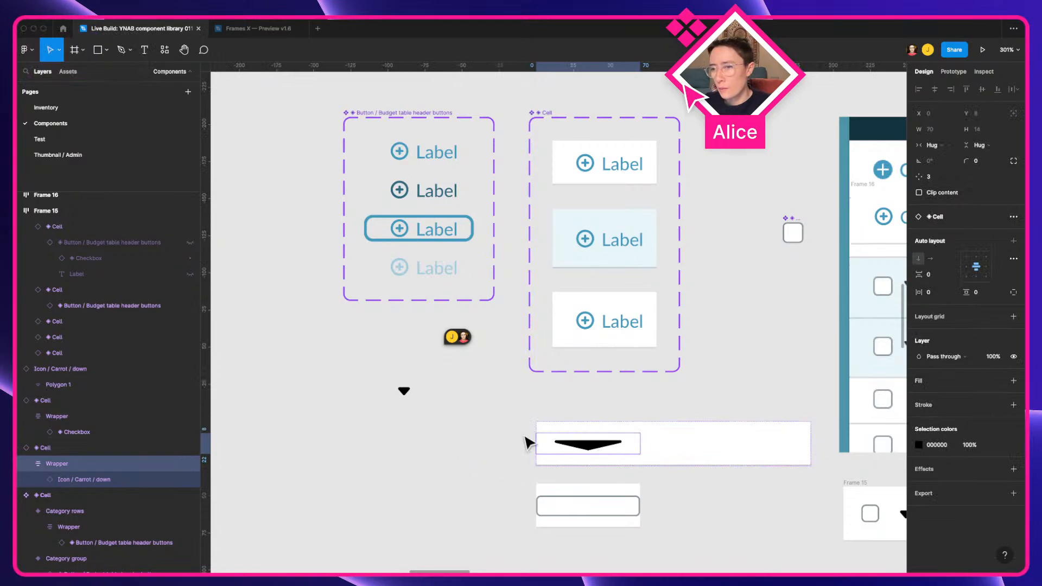
click(592, 451)
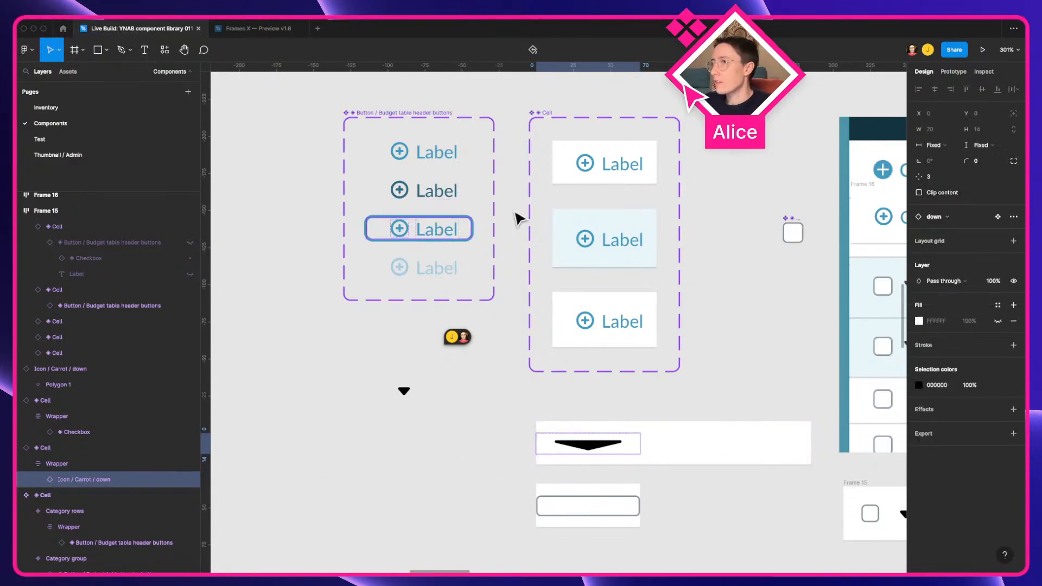
click(407, 243)
key(super+a)
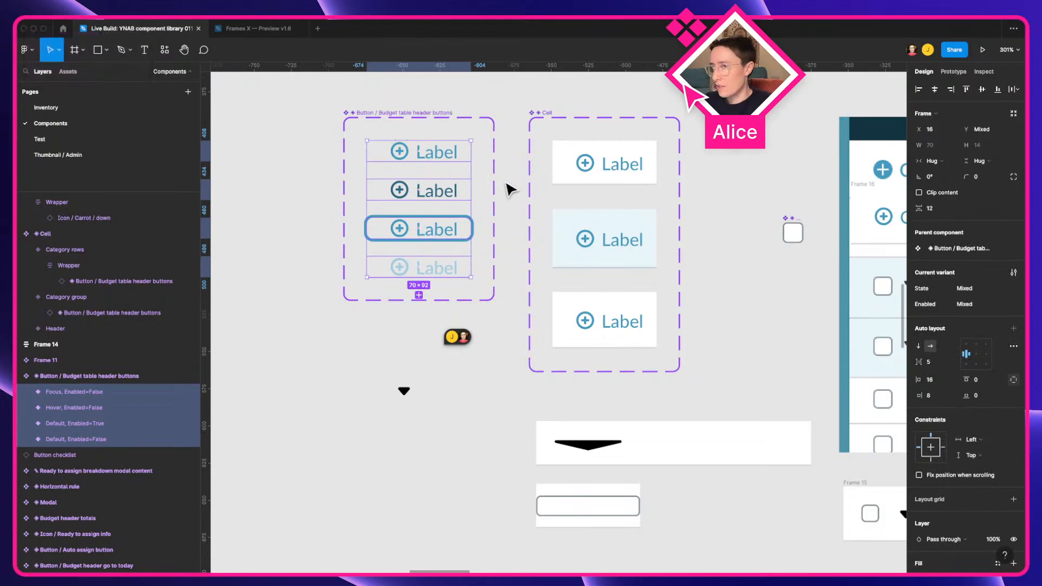
click(931, 161)
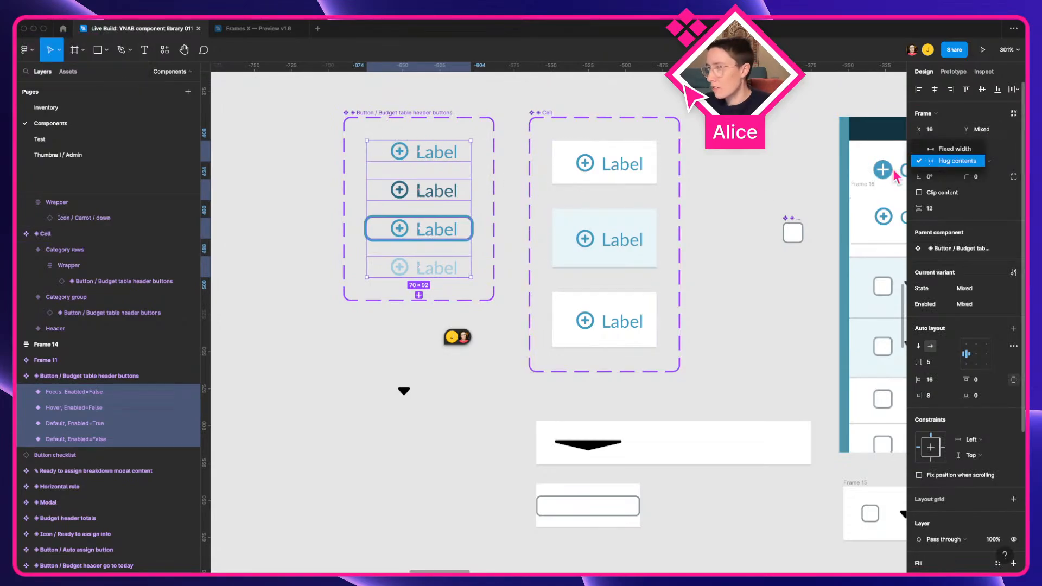
Step: Try setting the left and right padding of the Default, Enabled=False button variant to 0, and undo the padding changes
double_click(428, 157)
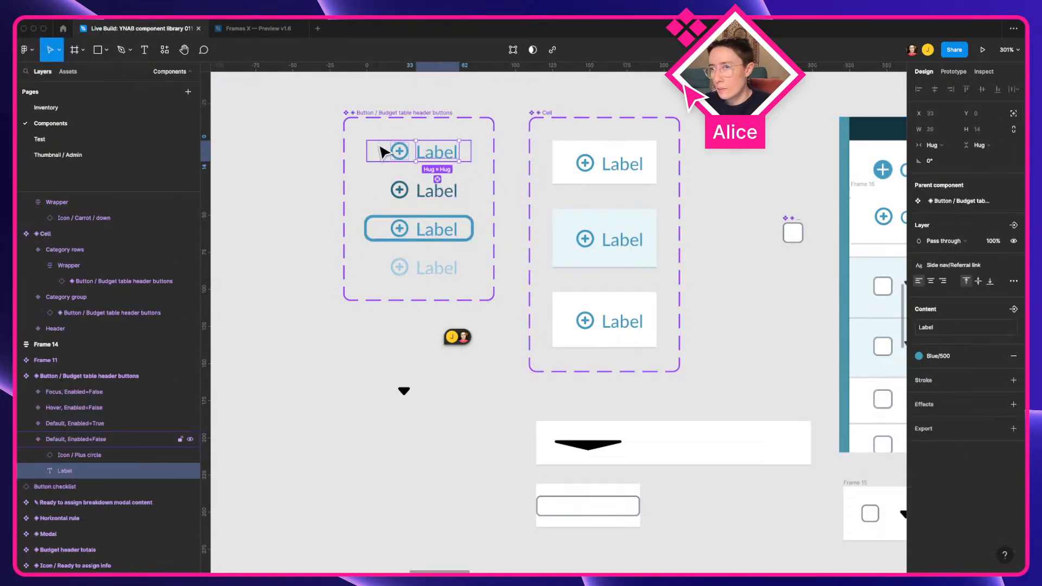
key(Escape)
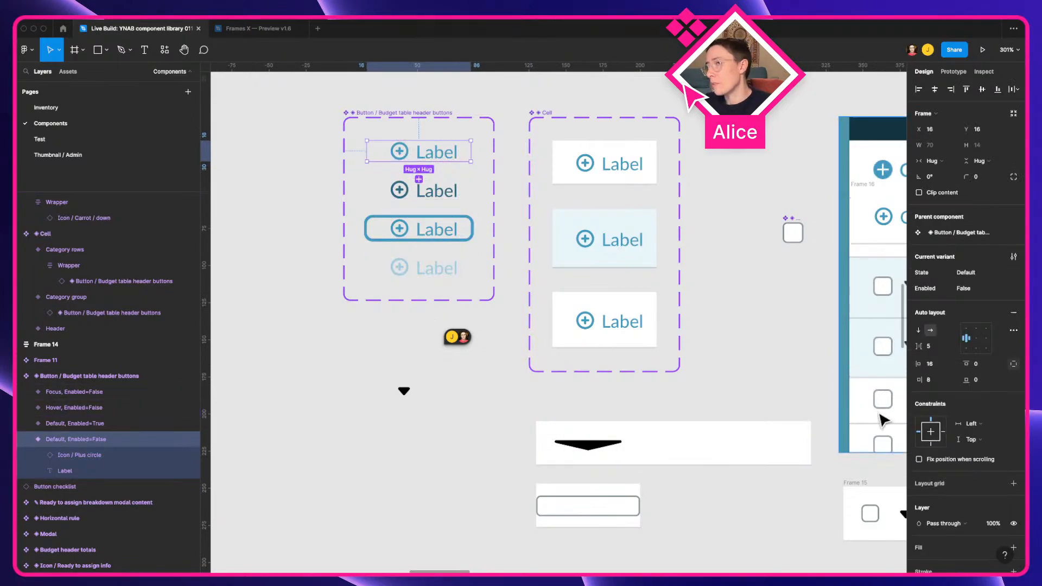
click(942, 367)
text(0)
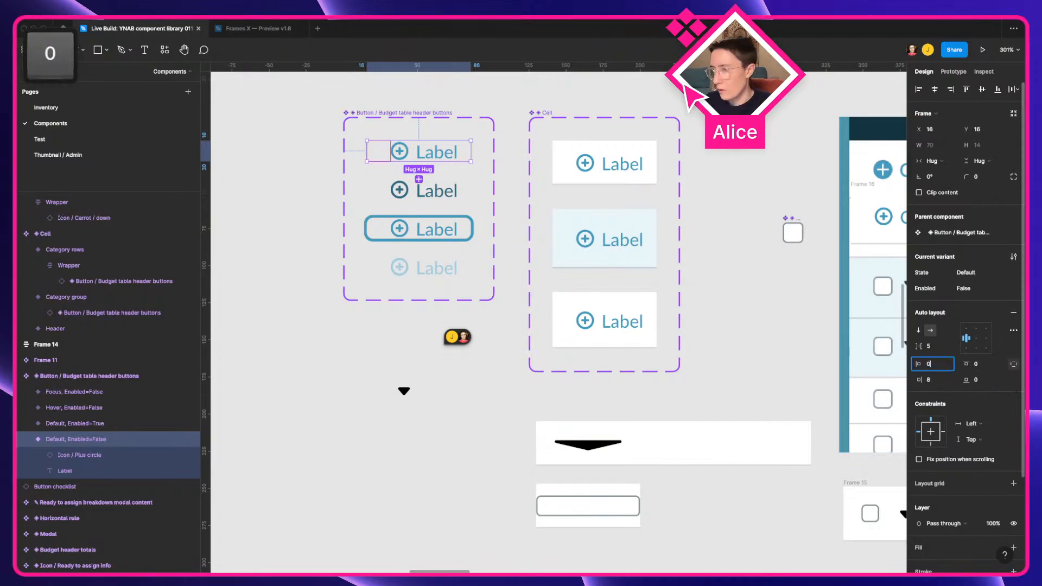
click(937, 381)
text(0)
key(Tab)
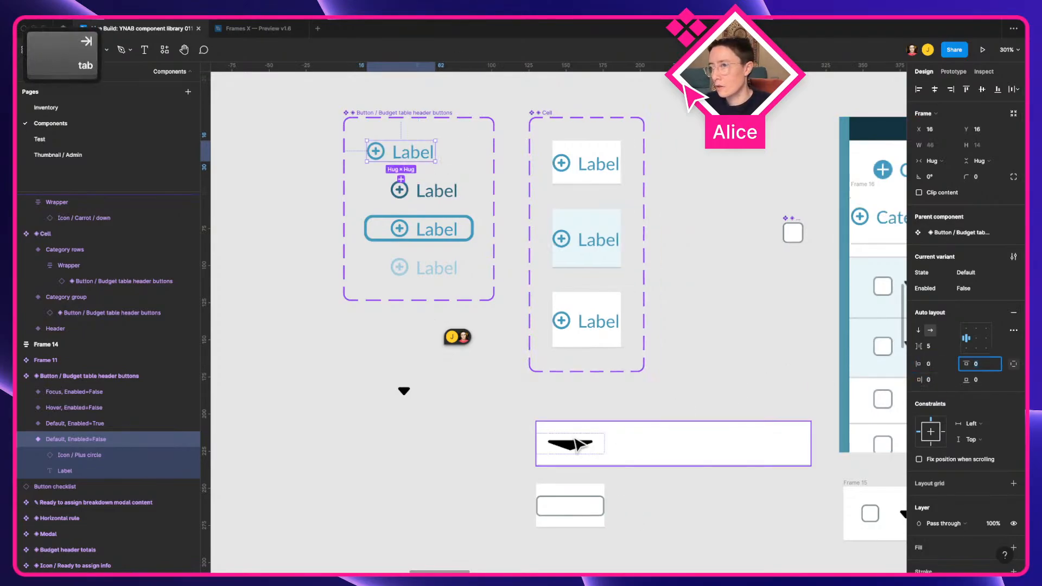
key(super+z)
key(super+z)
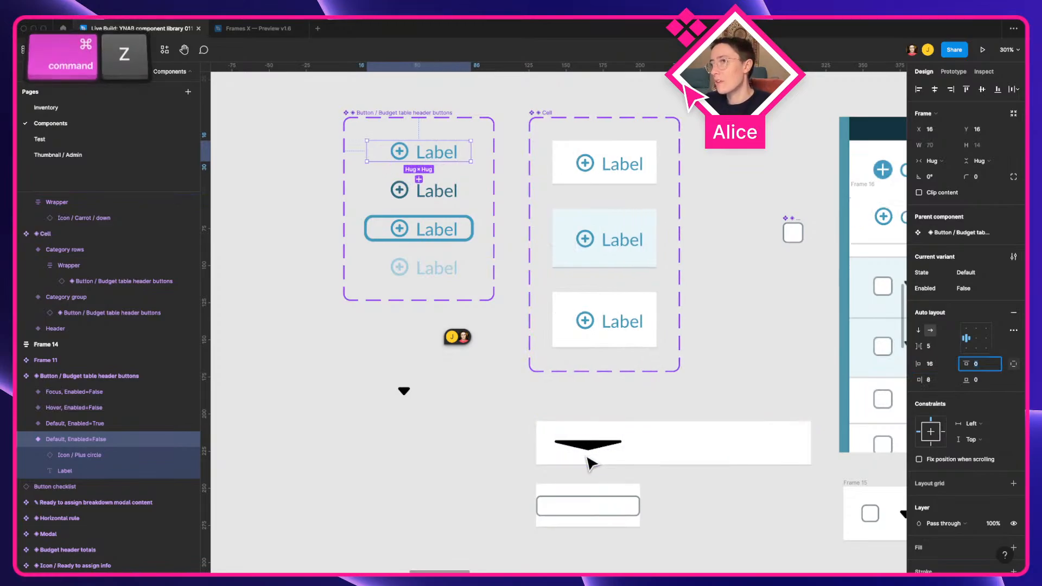
Step: Compare the sizing of the widened Cell instance, the Category rows Wrapper and the Focus button variant
click(591, 461)
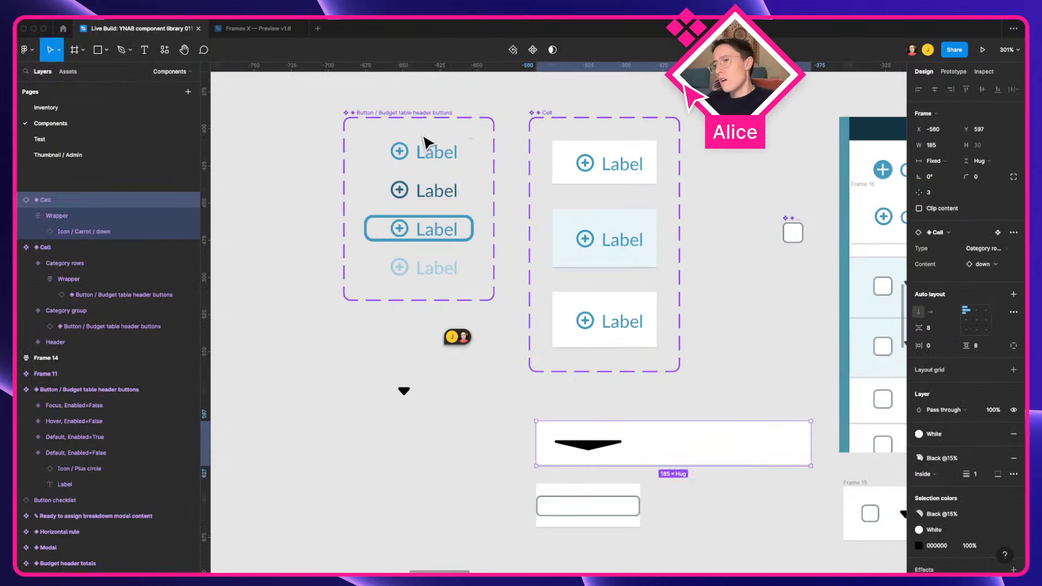
double_click(599, 169)
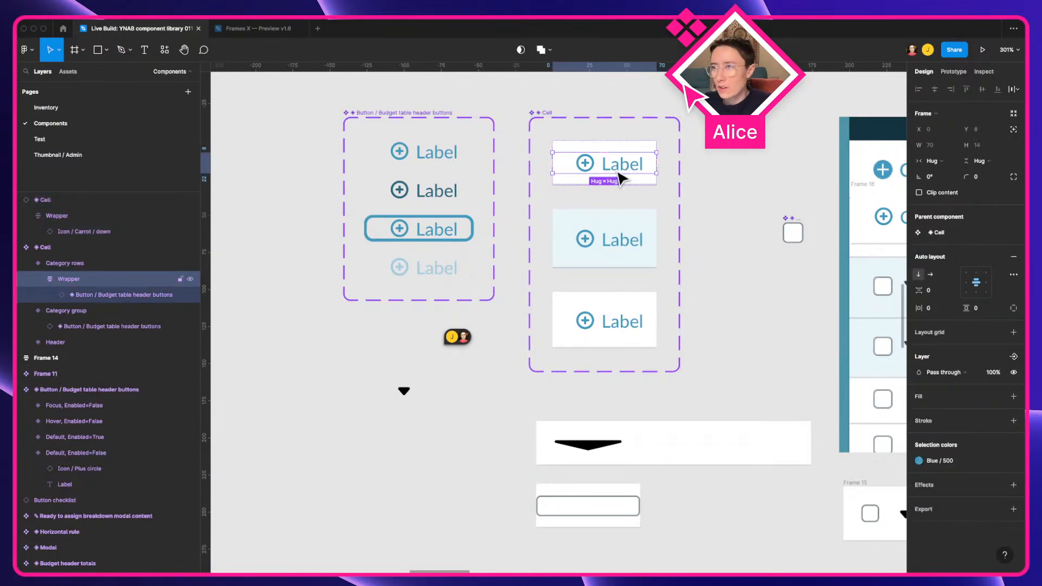
click(398, 237)
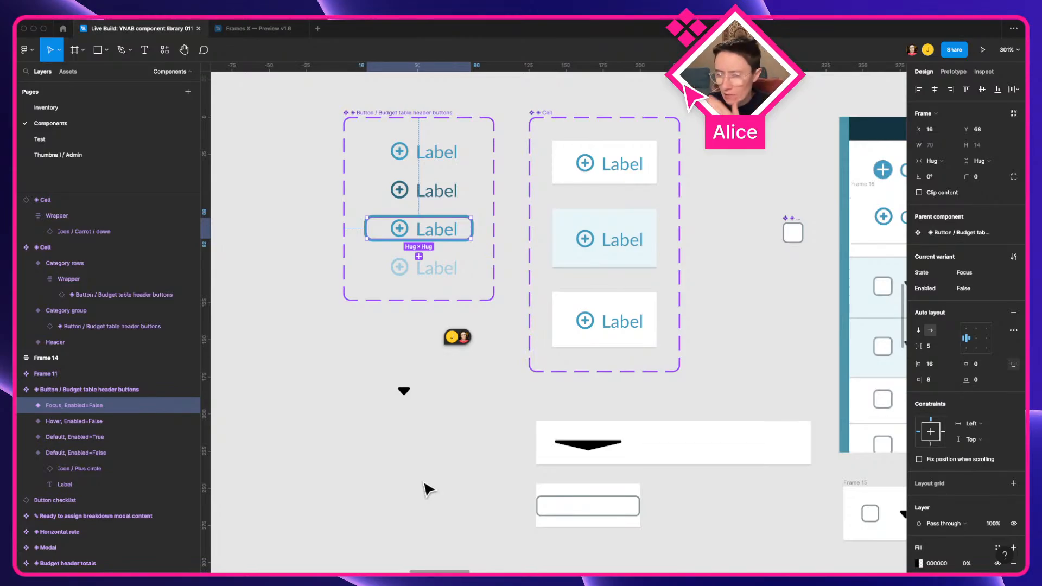
key(a)
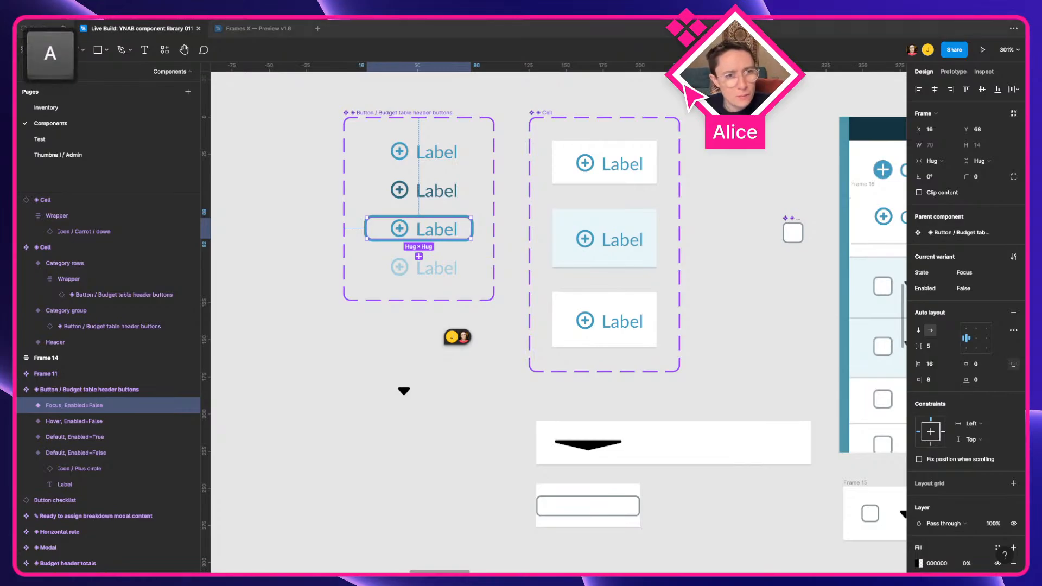
key(w)
key(Return)
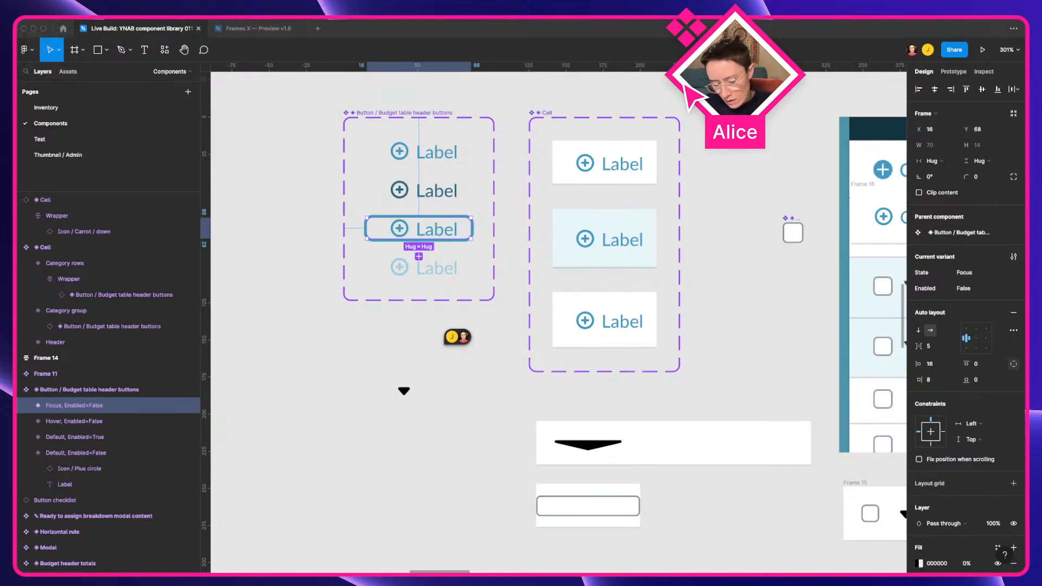
key(o)
key(shift)
key(c)
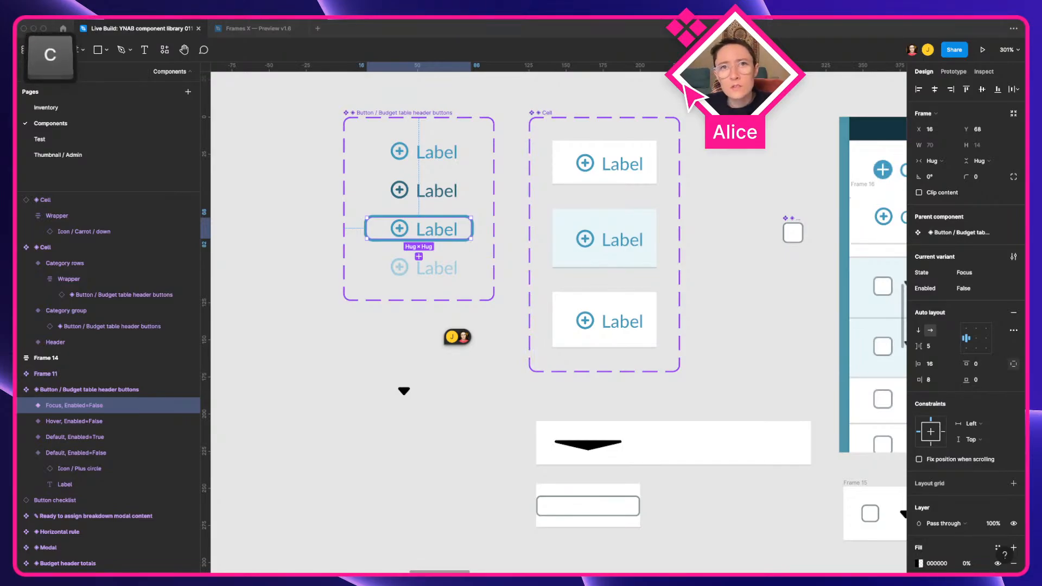
key(space)
key(Return)
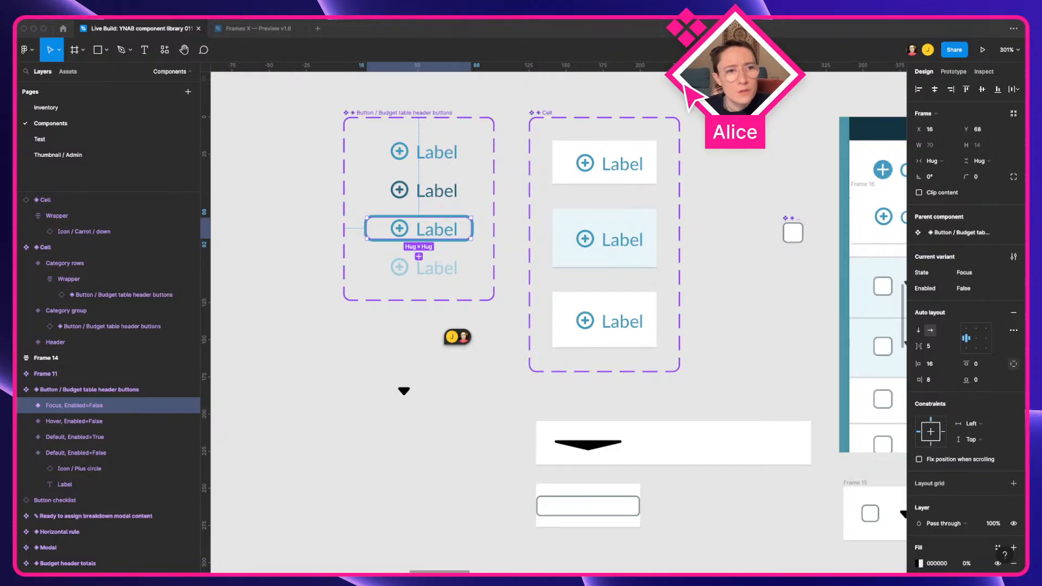
Step: Bring the Twitter thread window over the canvas and enlarge the question about slots with fixed-height components for reading
mouse_move(19, 281)
drag(40, 281, 168, 156)
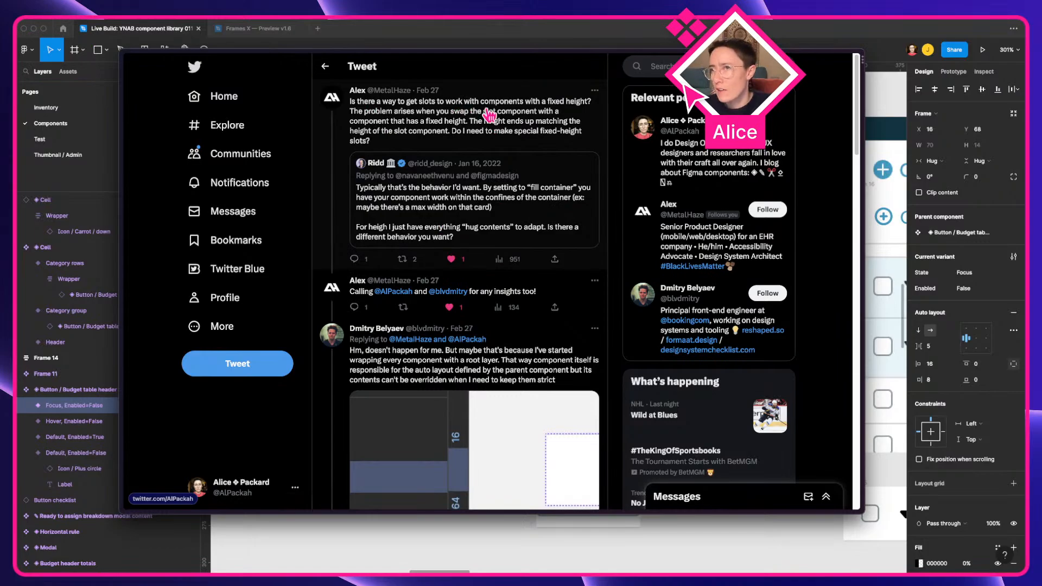
key(super+equal)
key(super+equal)
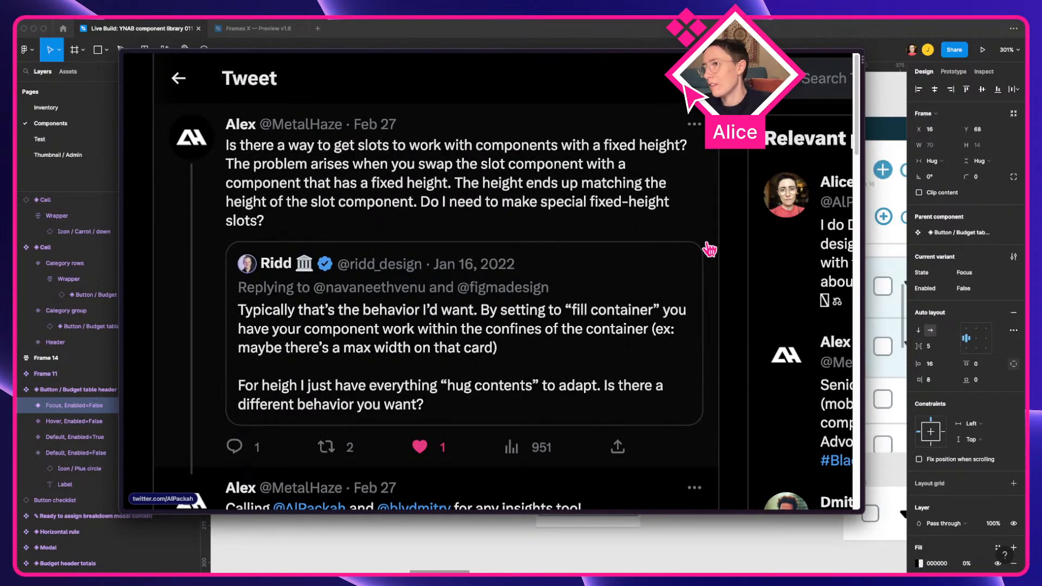
key(a)
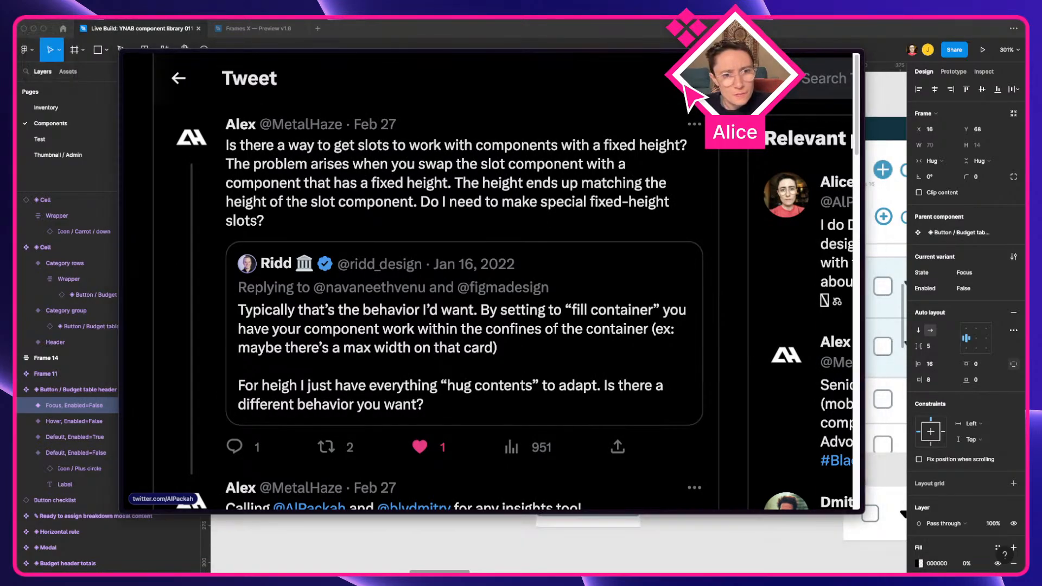
Step: Read on to the reply about wrapping every component with a root layer and open its attached image
scroll(426, 363, down, 5)
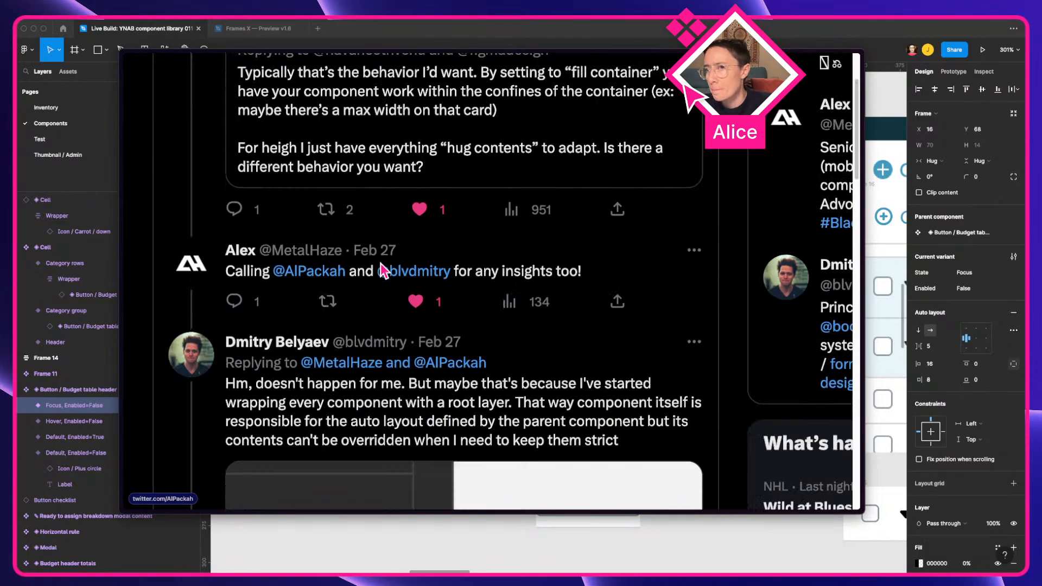
scroll(537, 285, down, 4)
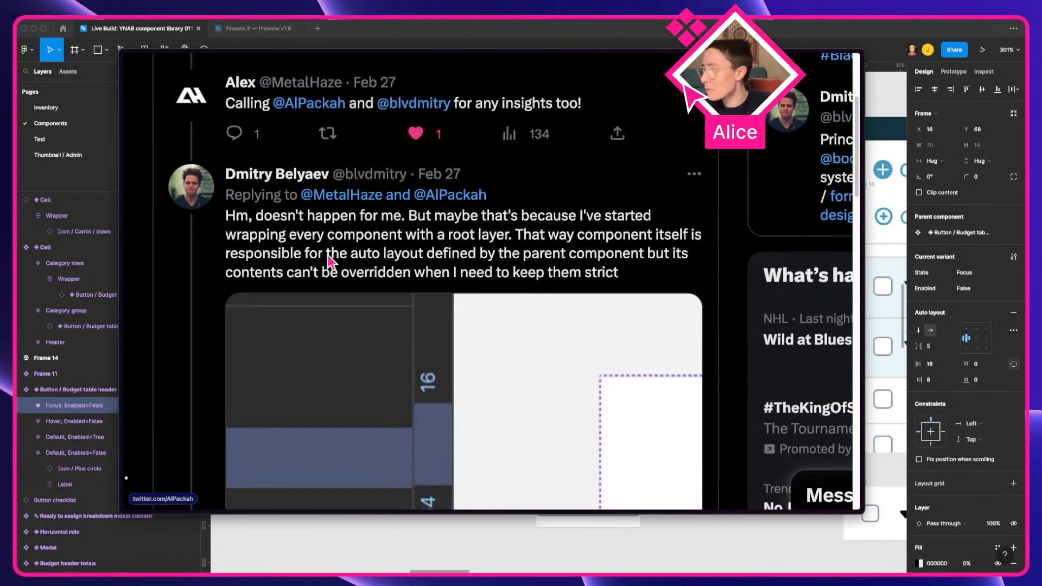
scroll(328, 260, down, 2)
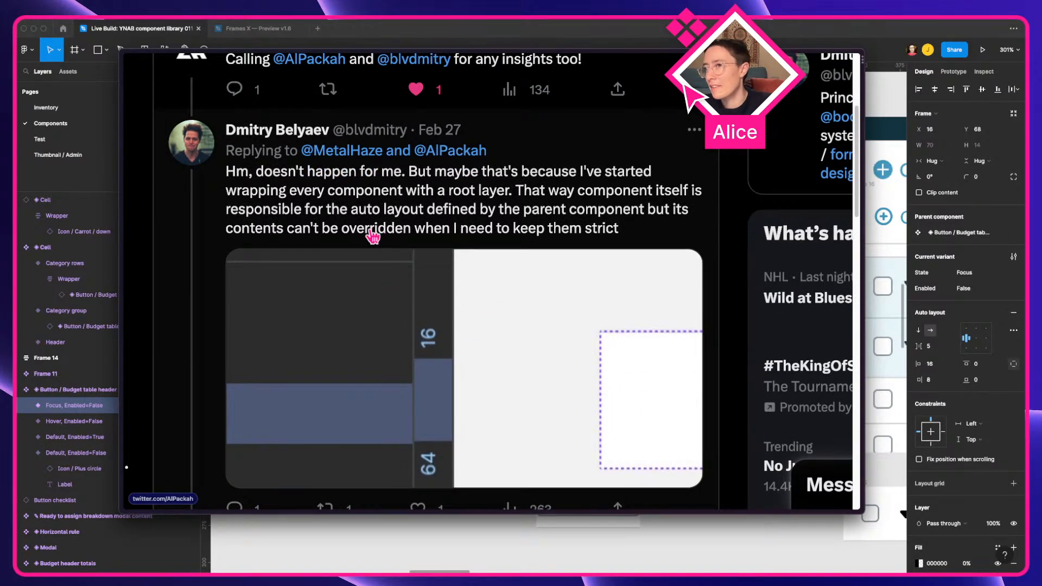
click(449, 348)
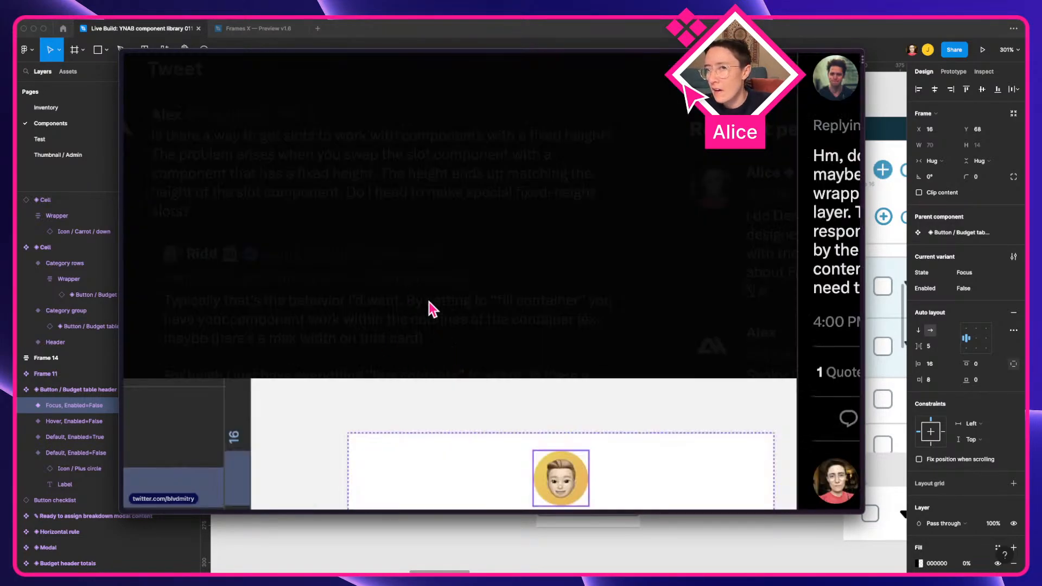
Step: Close the enlarged image and read the replies about the root layer down to the reply describing the slot, card and content setup
scroll(461, 415, down, 5)
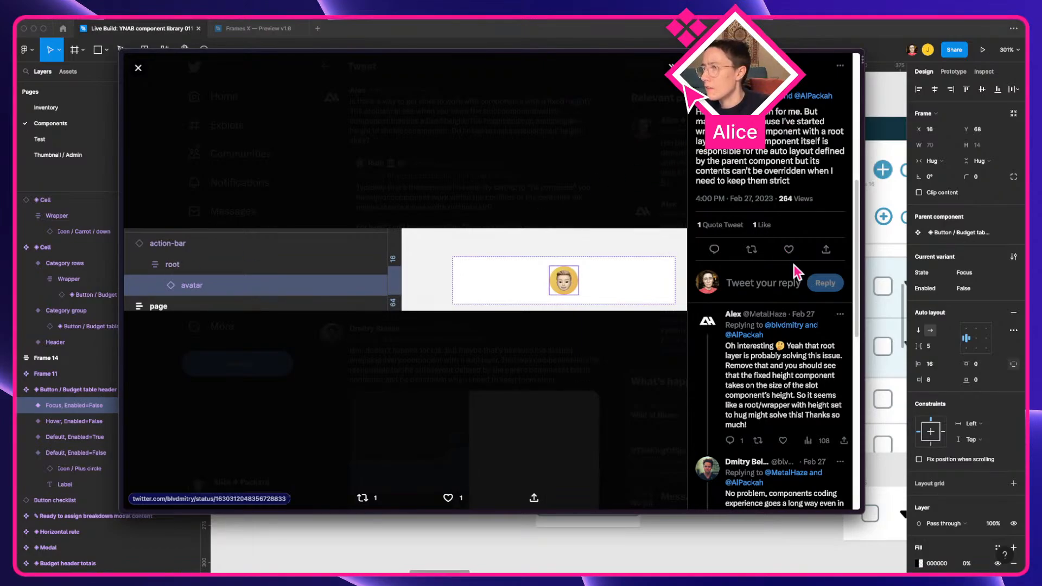
key(Escape)
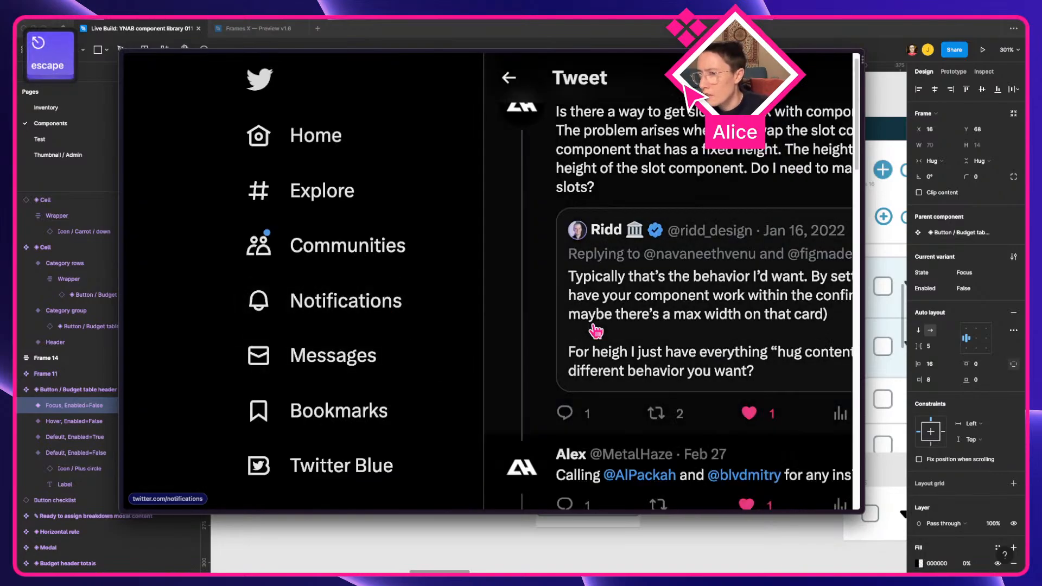
scroll(592, 329, right, 5)
scroll(590, 331, down, 12)
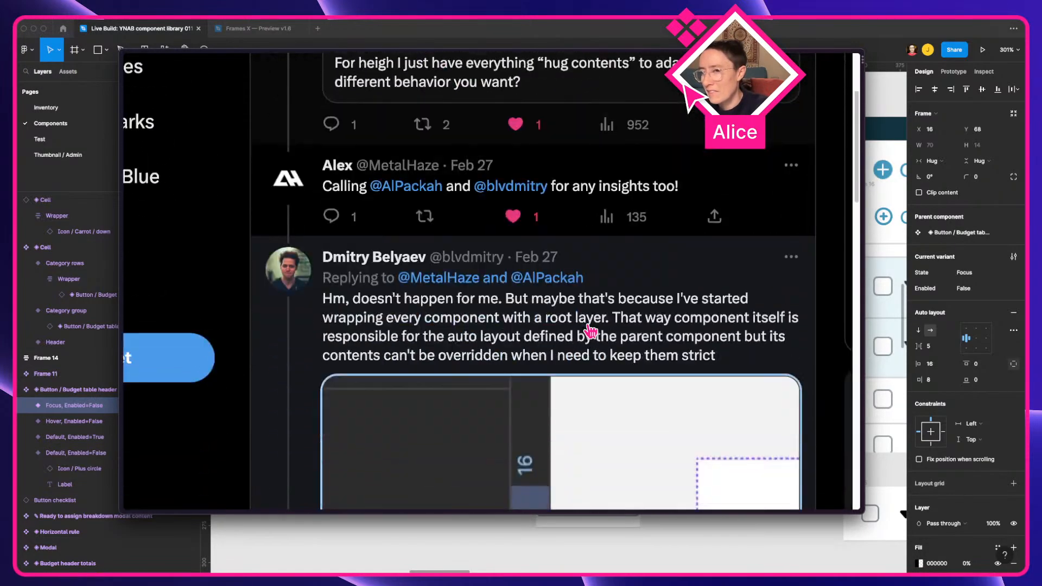
scroll(590, 330, down, 10)
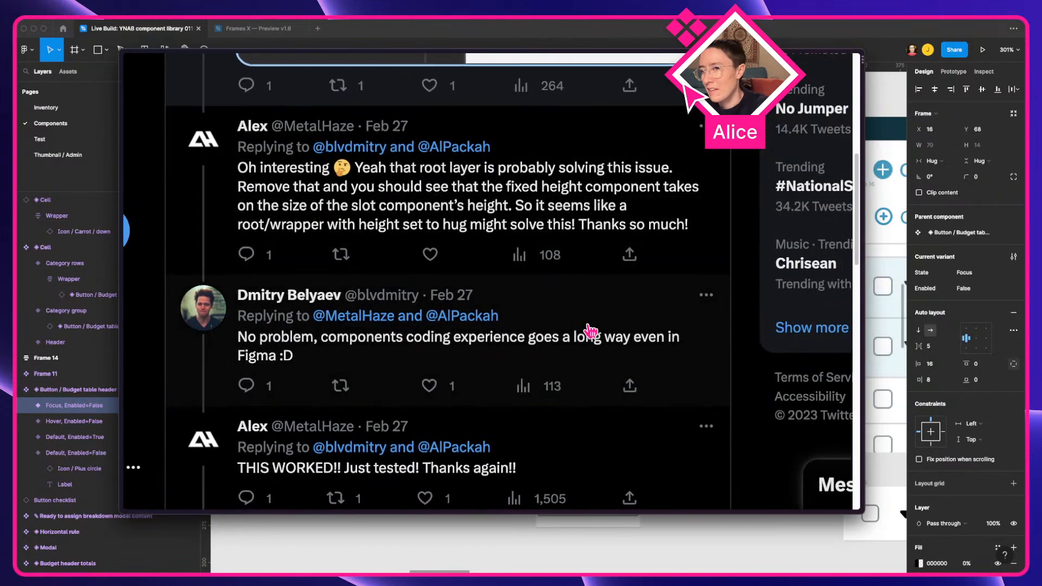
scroll(591, 329, down, 8)
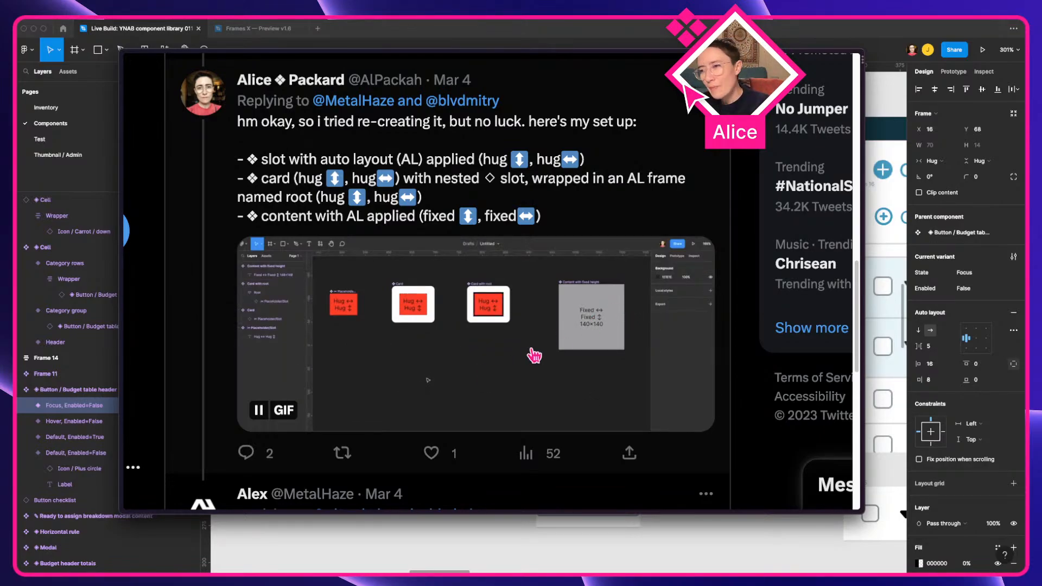
Step: Read the remaining replies about the comment left in the file and which component the root layer goes in
scroll(532, 353, down, 4)
scroll(533, 354, down, 2)
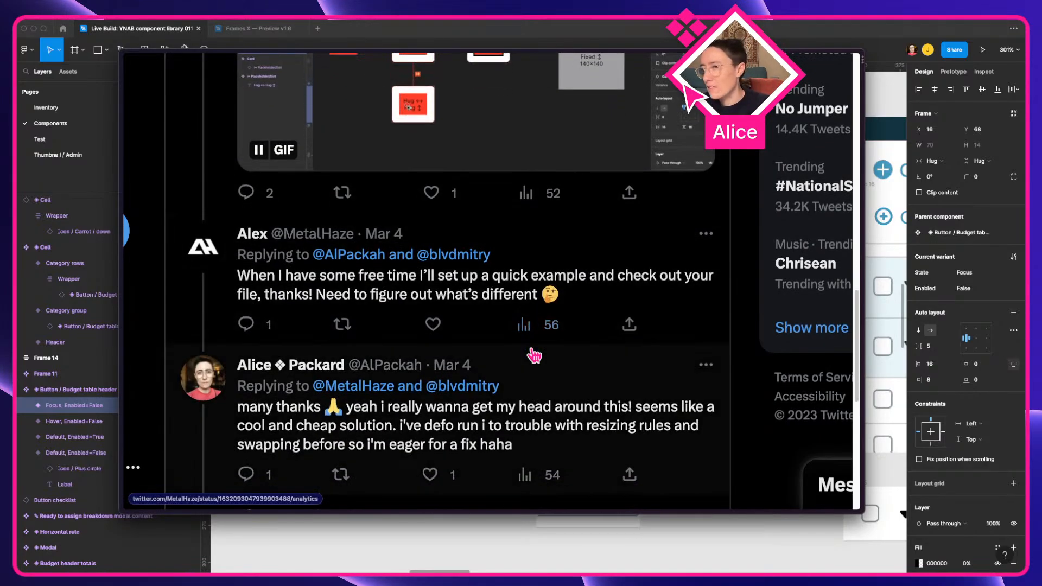
scroll(535, 355, down, 7)
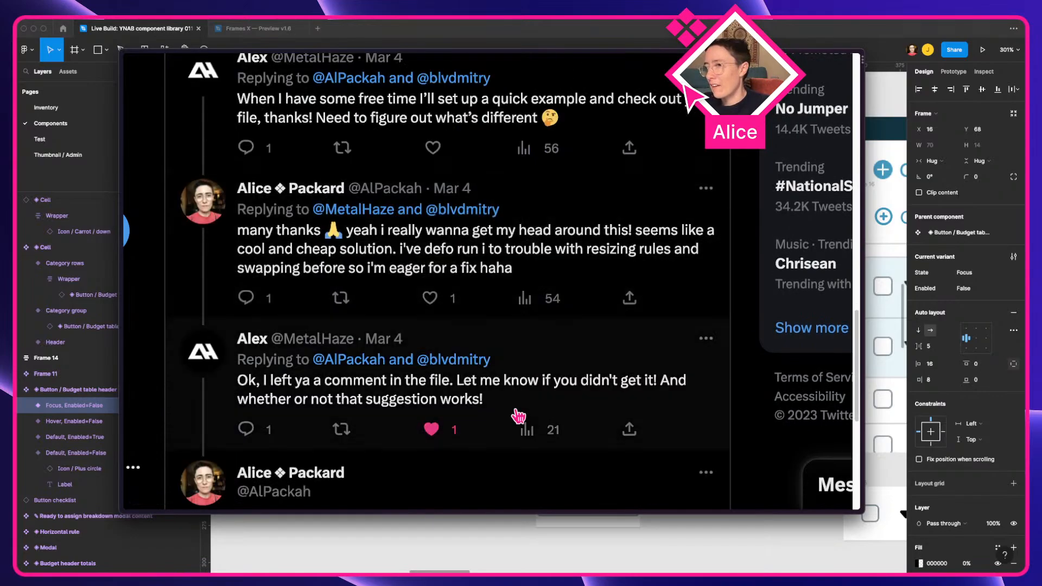
scroll(518, 415, up, 4)
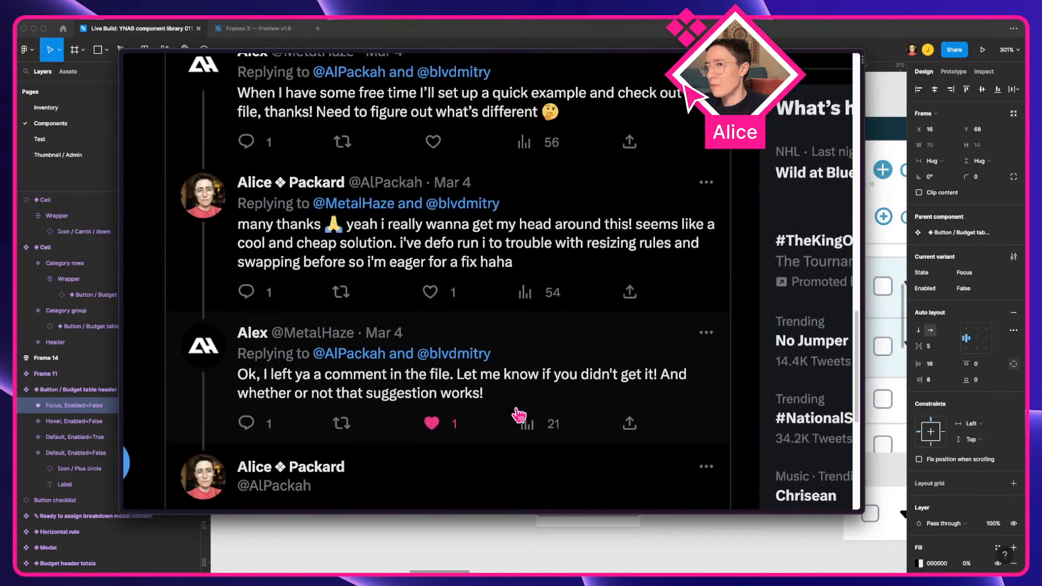
scroll(456, 235, up, 1)
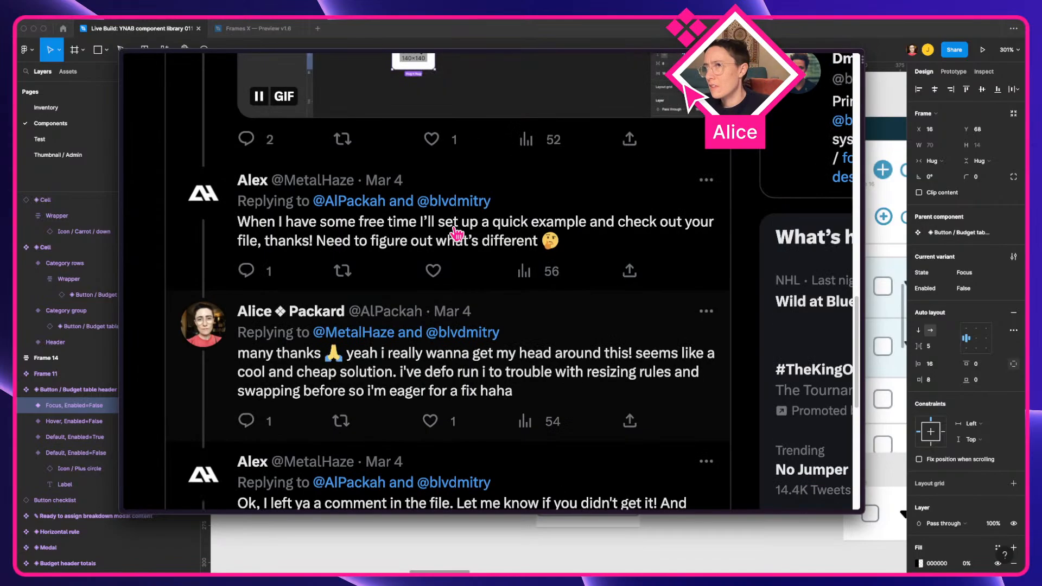
scroll(456, 235, down, 5)
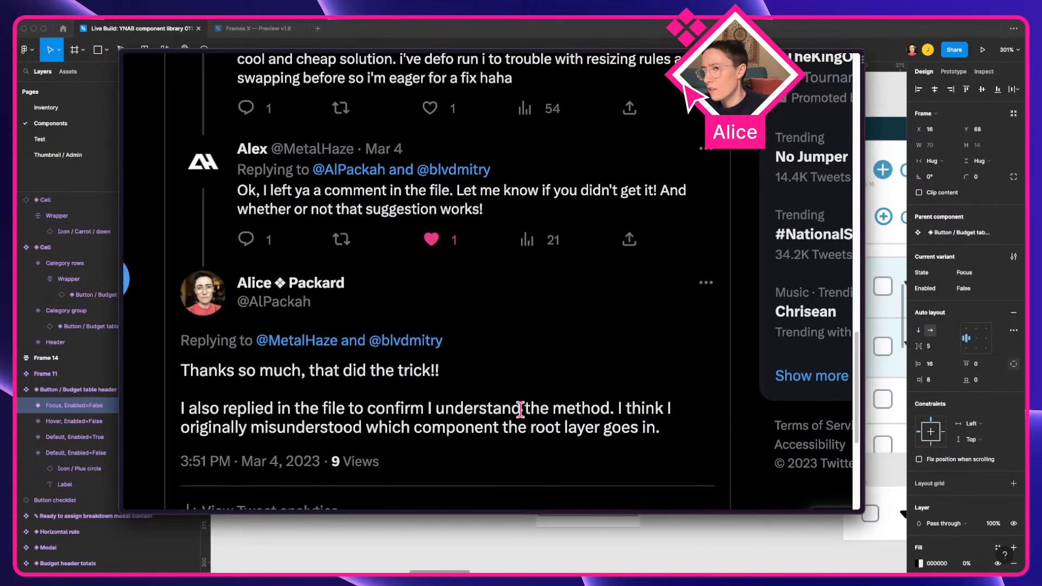
scroll(521, 411, down, 6)
scroll(525, 419, up, 8)
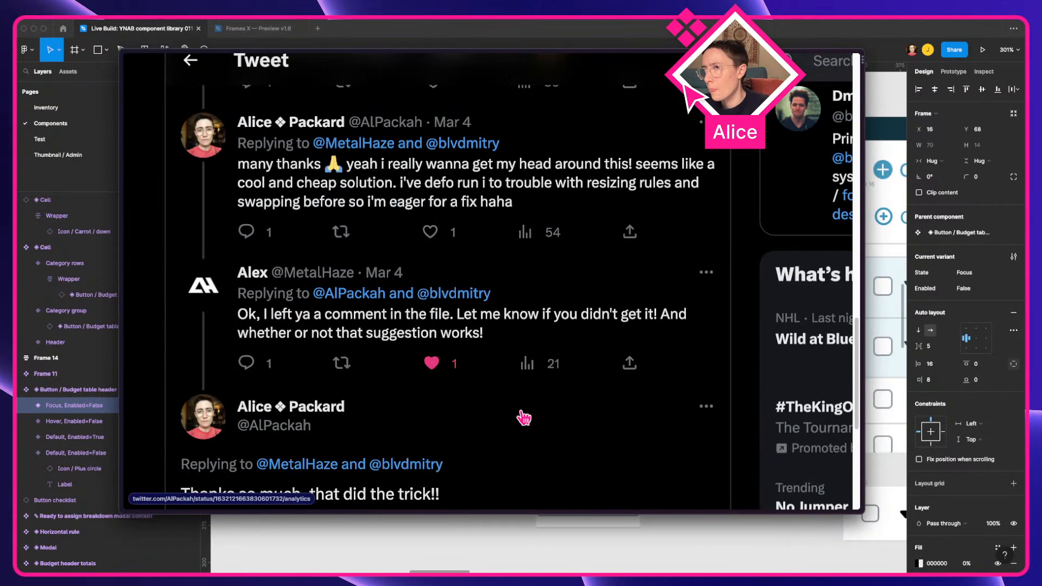
Step: Go back to the reply sharing view access, open its linked Untitled file in Figma, and close the browser window
scroll(524, 419, up, 10)
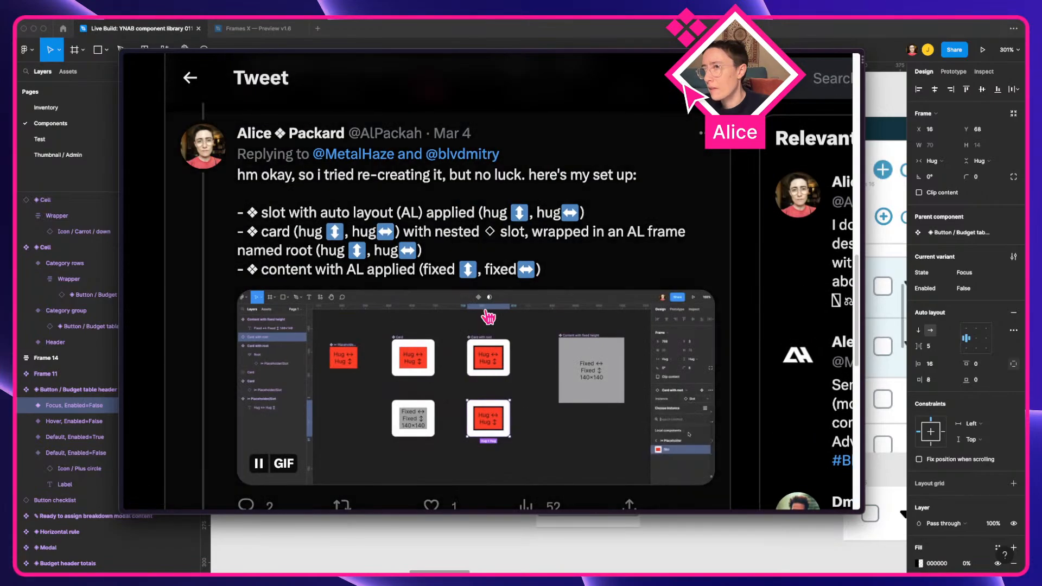
scroll(488, 318, up, 5)
scroll(483, 310, down, 7)
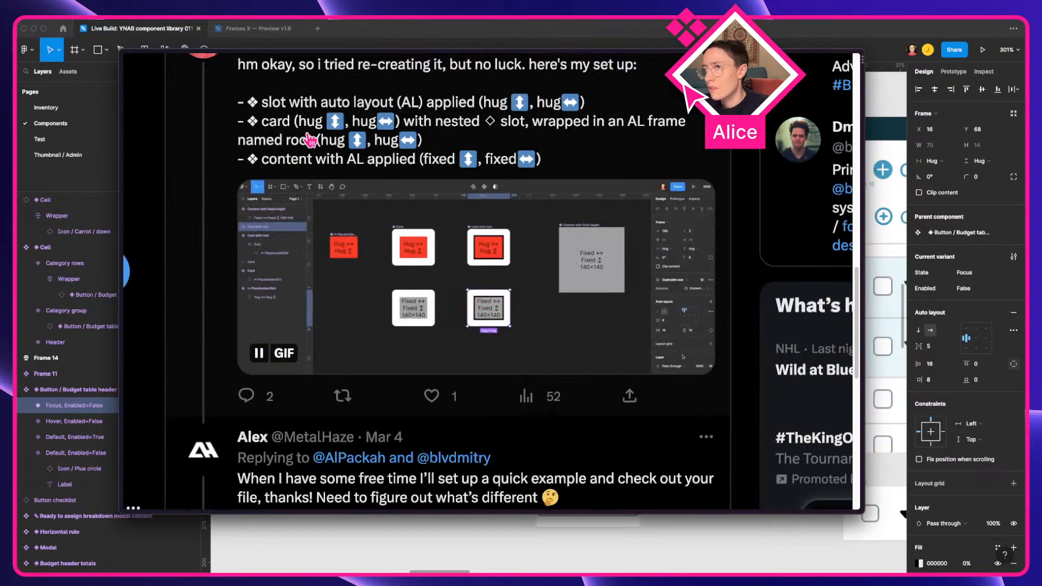
scroll(558, 268, up, 2)
scroll(558, 269, down, 11)
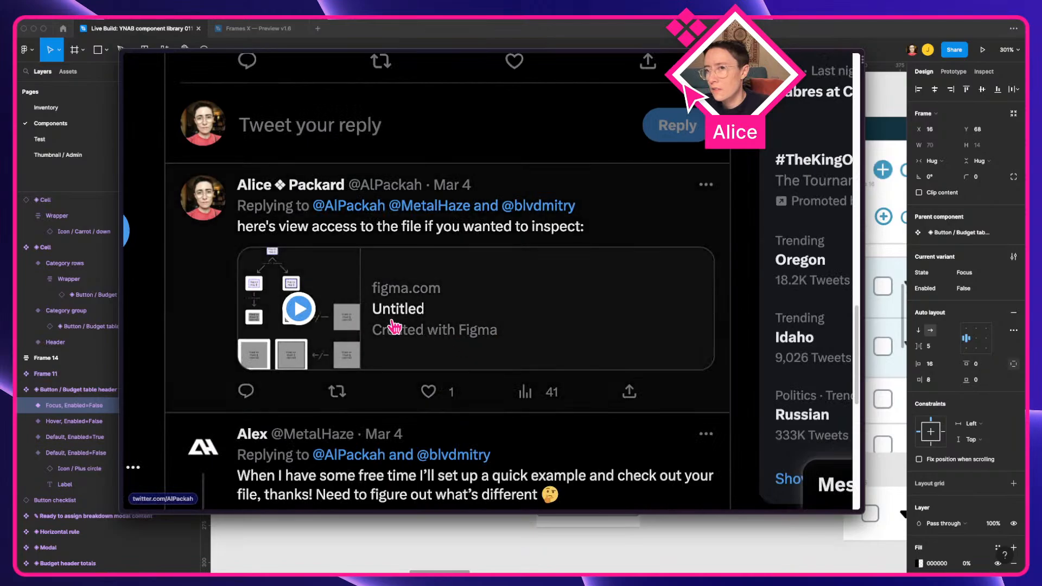
click(394, 327)
scroll(391, 325, down, 5)
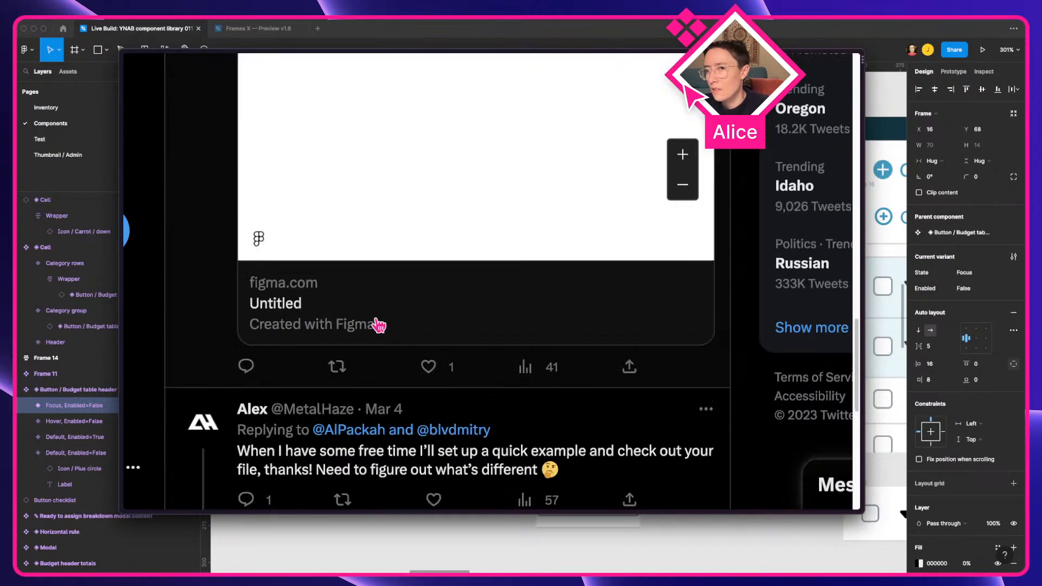
click(259, 306)
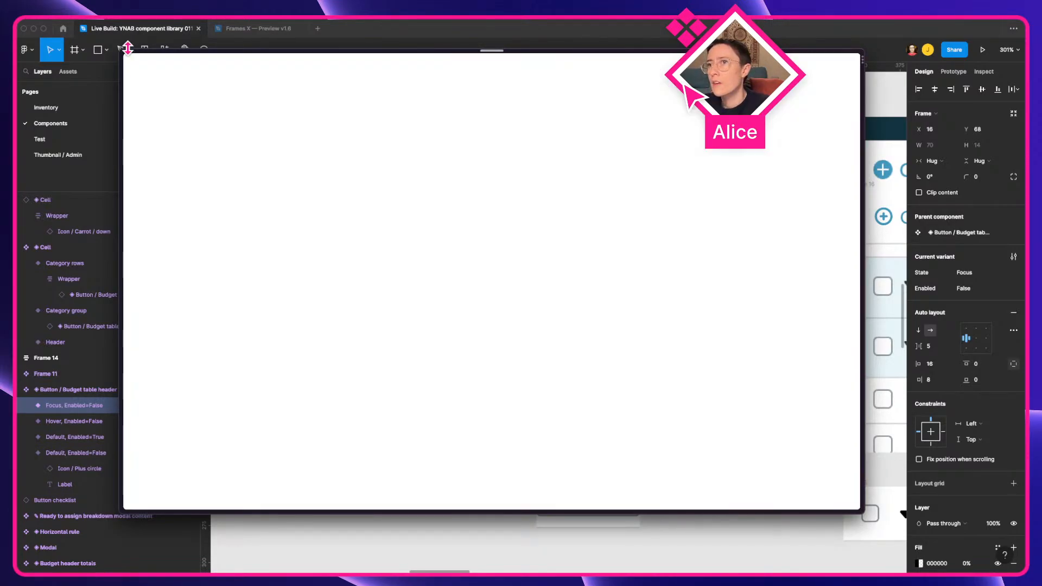
mouse_move(151, 58)
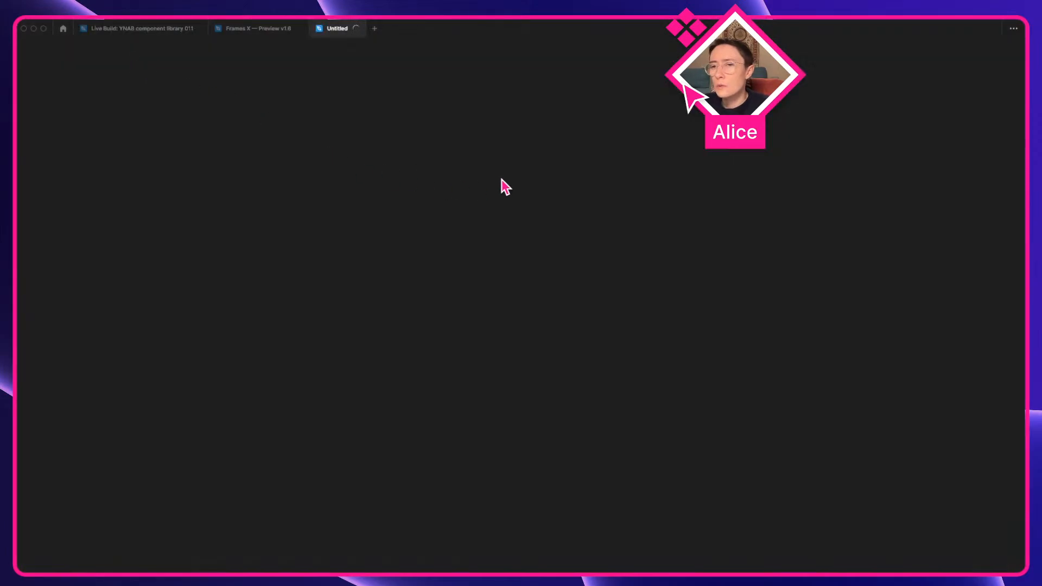
key(ctrl+Up)
click(362, 249)
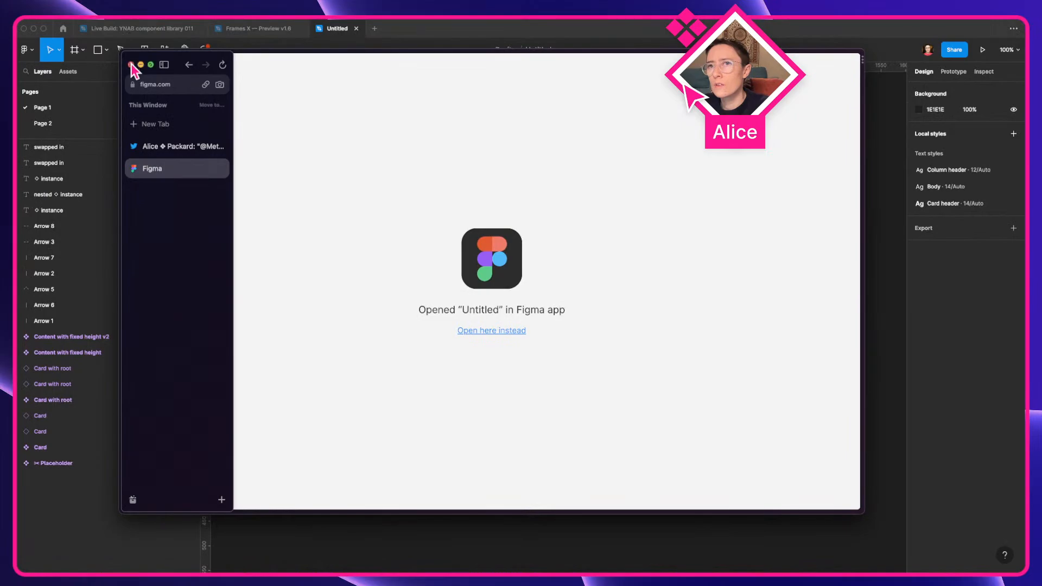
click(132, 64)
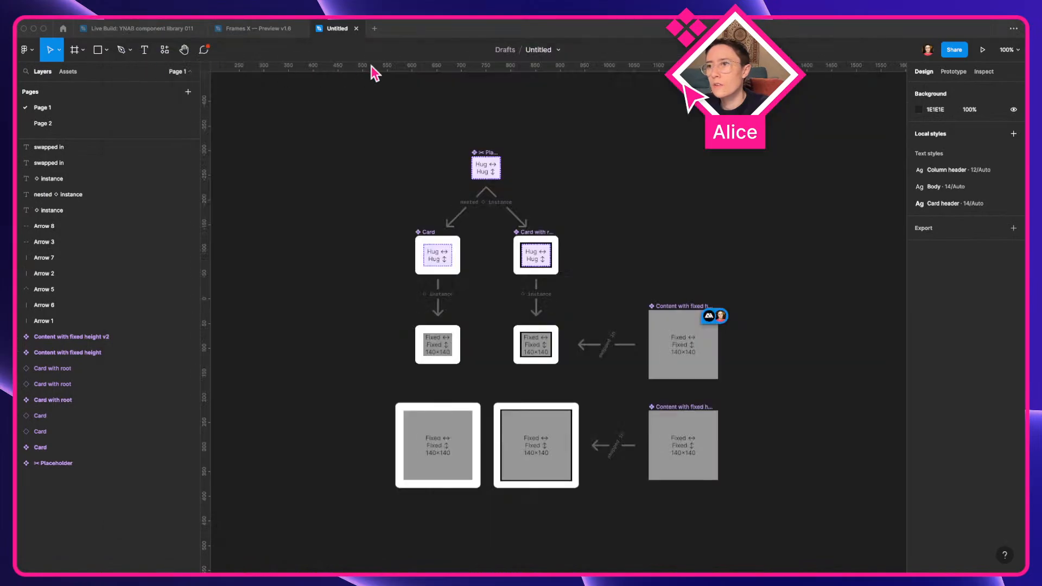
Step: Read the comment thread on the Content with fixed height component and inspect that component's layers
click(692, 350)
click(724, 319)
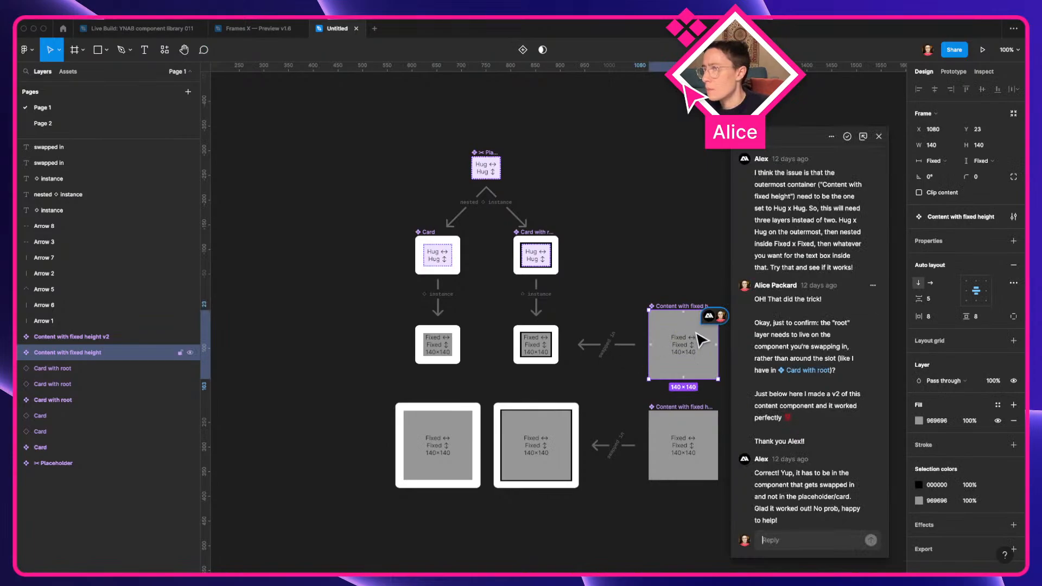
scroll(703, 340, up, 3)
click(760, 377)
click(693, 373)
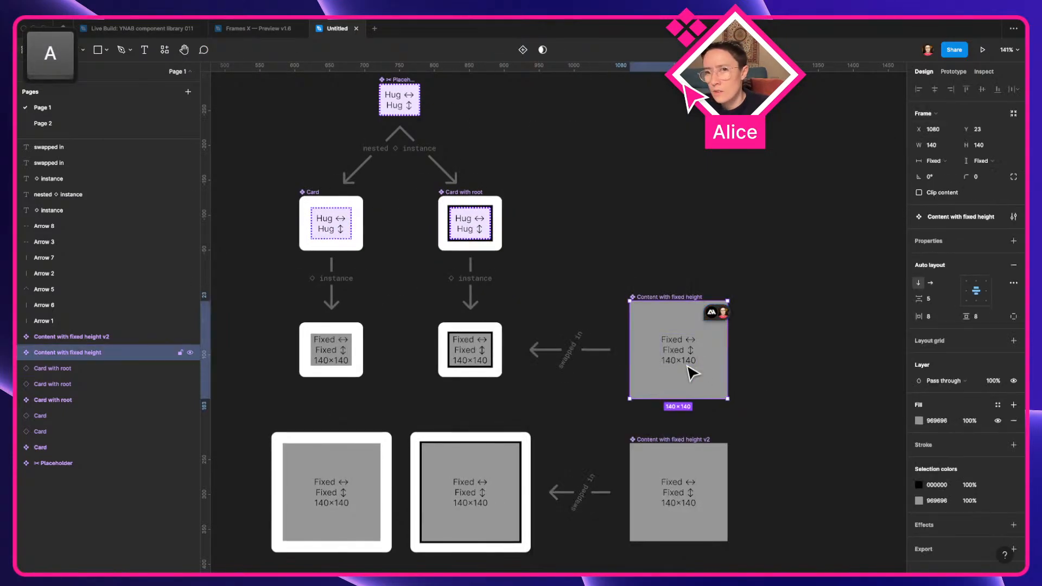
double_click(692, 373)
click(803, 392)
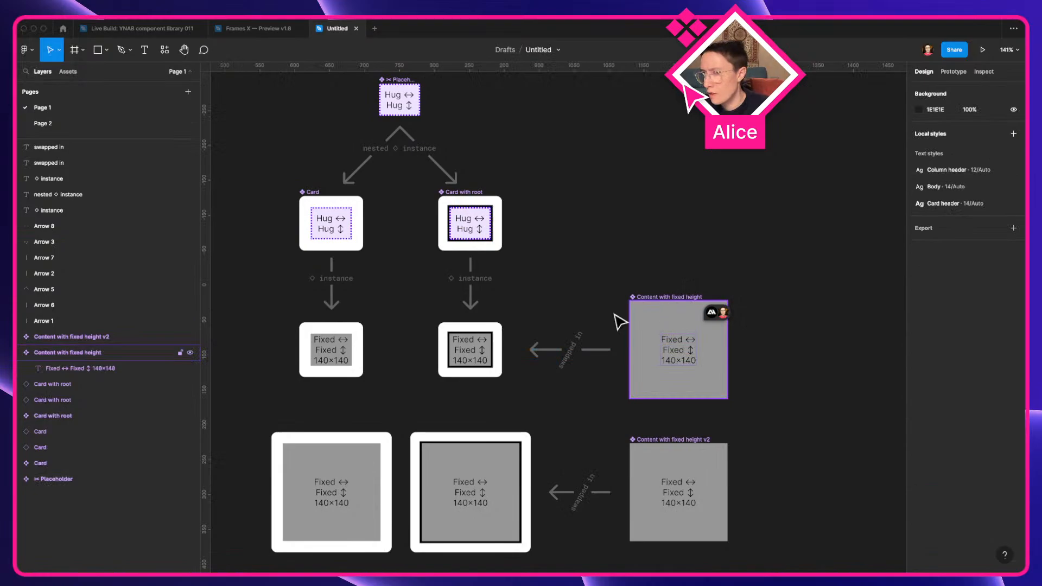
Step: Inspect the sizing of Content with fixed height v2, its Root?? frame and the nested text layer
double_click(688, 465)
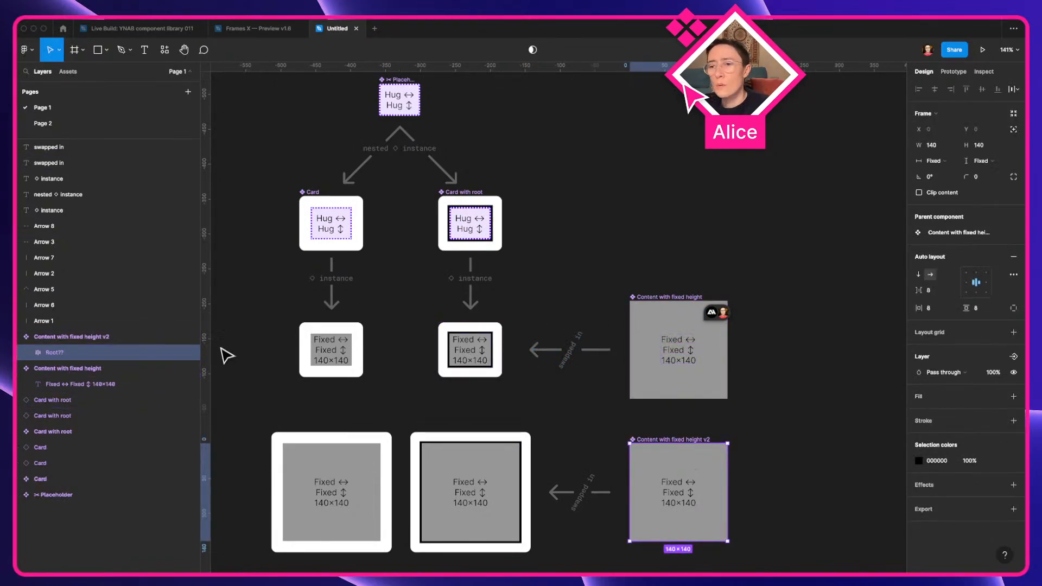
click(25, 352)
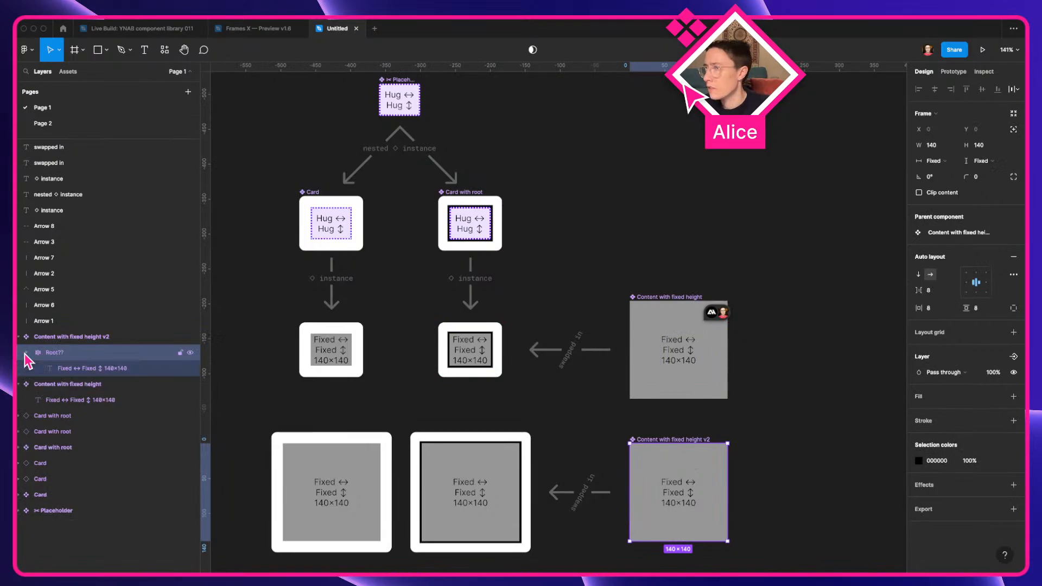
click(94, 369)
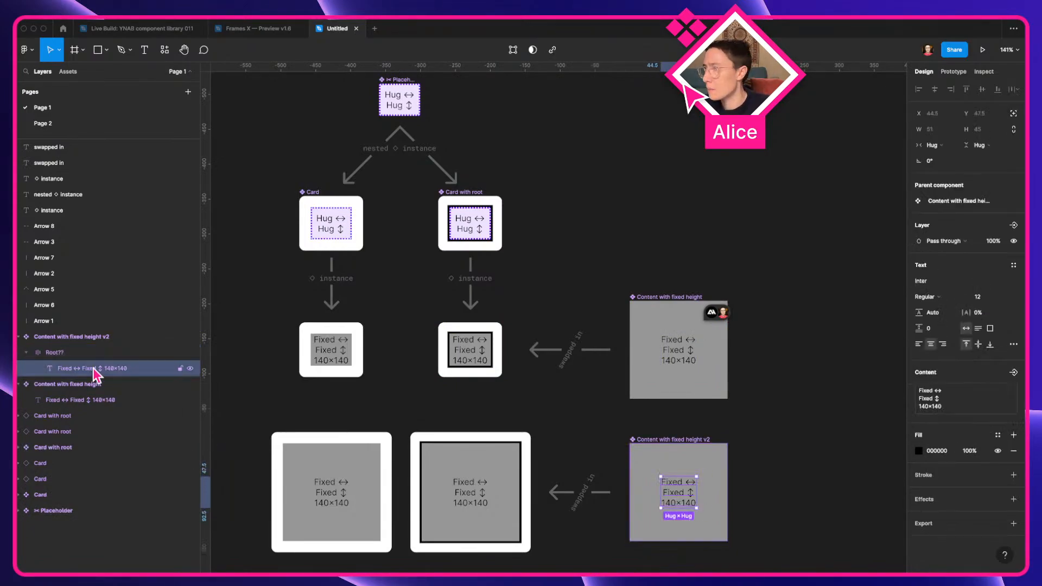
click(70, 338)
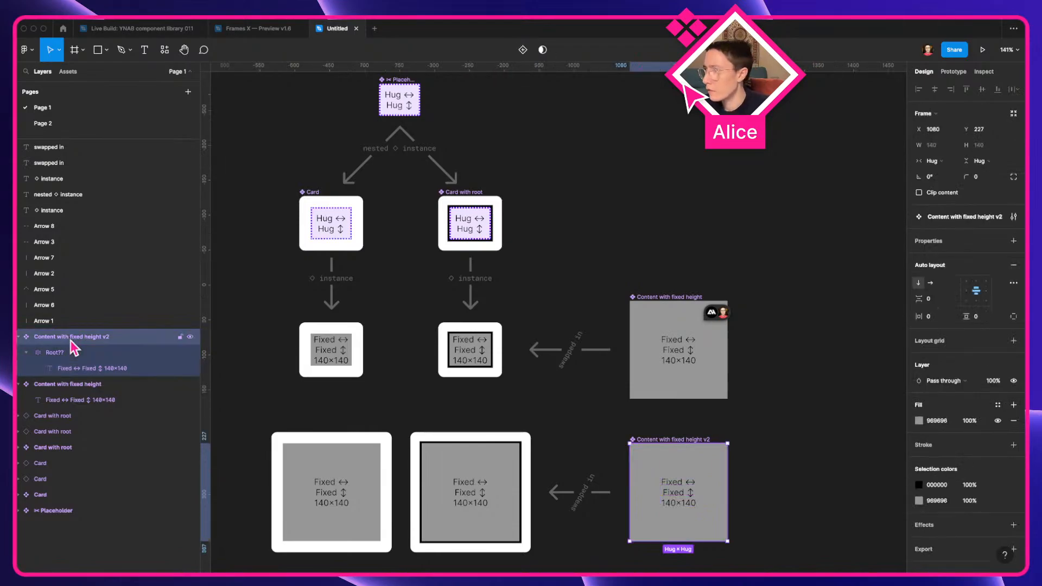
click(508, 400)
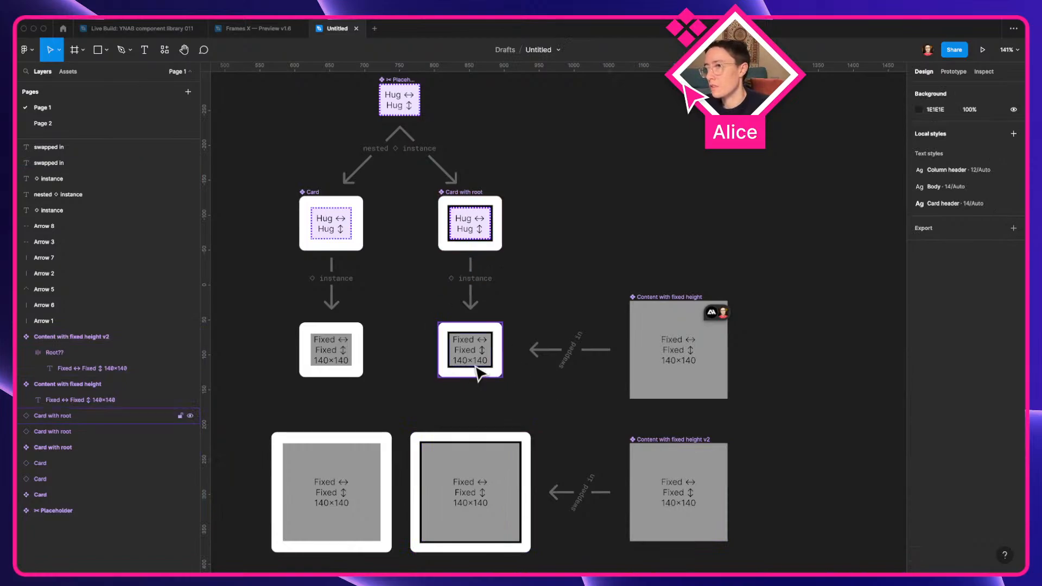
Step: Delete the four existing Card and Card with root instances that contain swapped-in content
scroll(477, 216, up, 3)
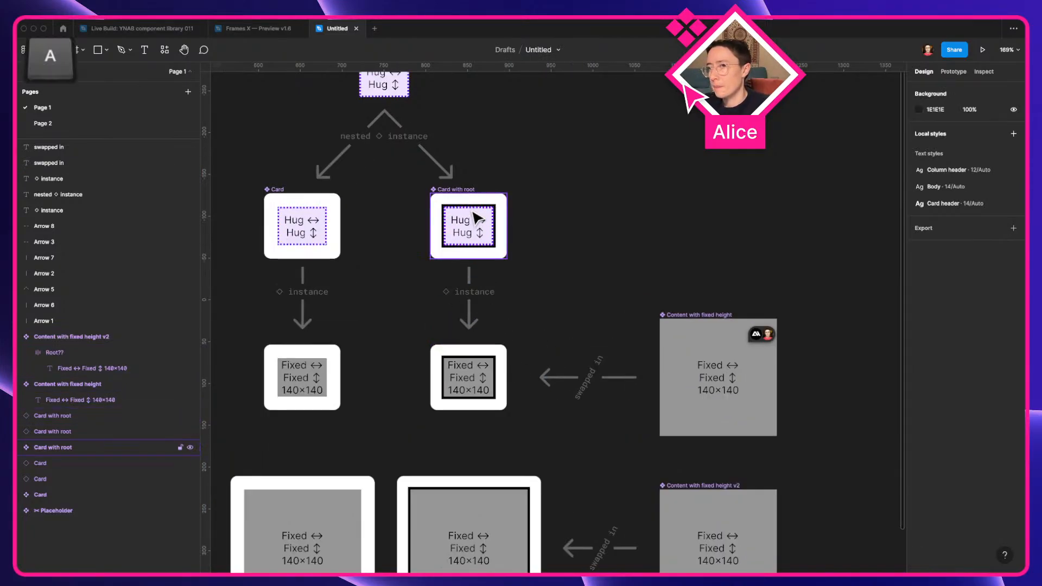
drag(405, 283, 460, 190)
scroll(460, 190, down, 3)
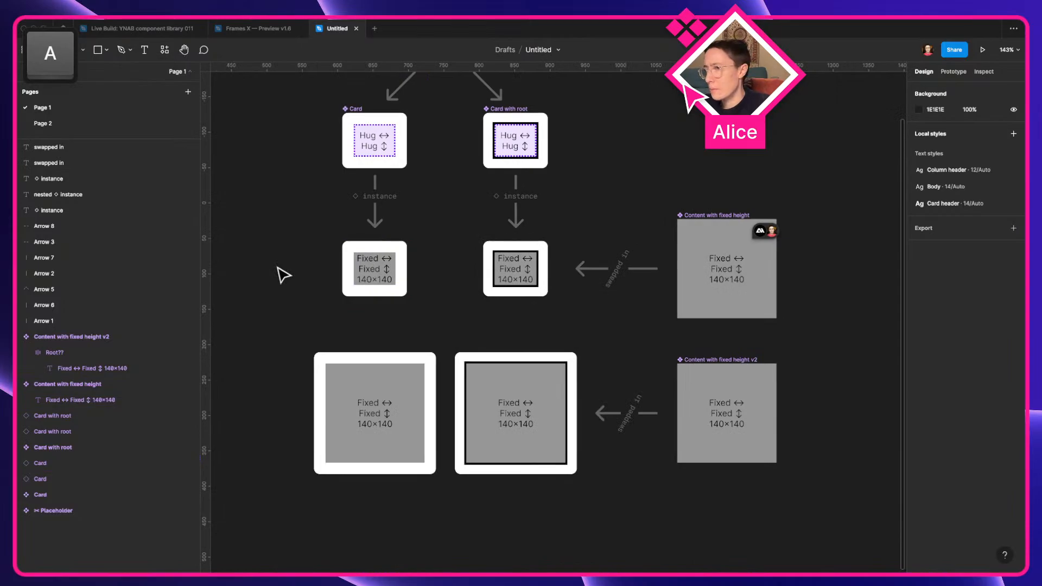
drag(282, 275, 479, 423)
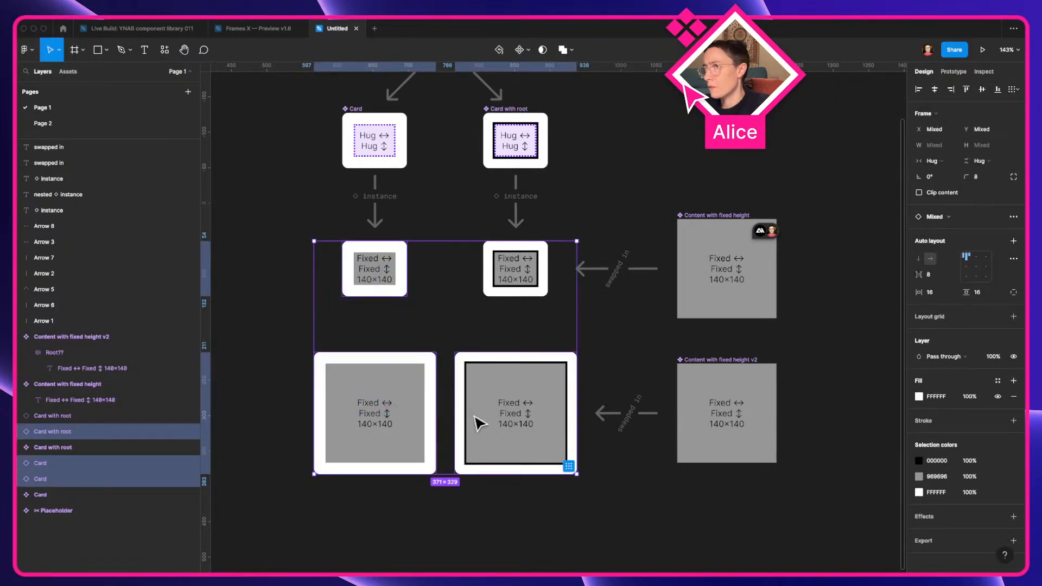
key(Delete)
click(514, 287)
key(Delete)
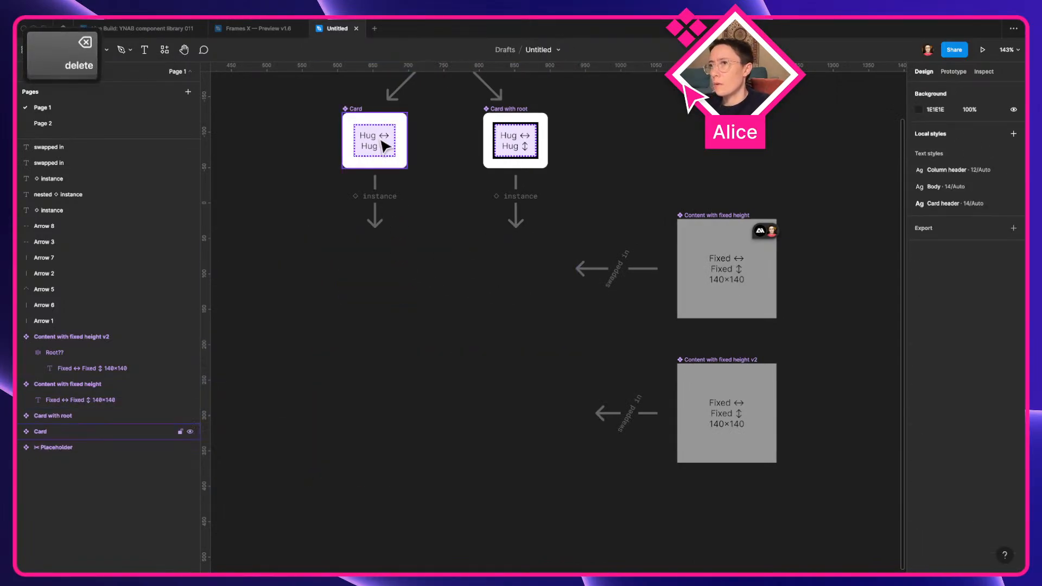
Step: Inspect the Root frame inside the Card with root main component
double_click(536, 154)
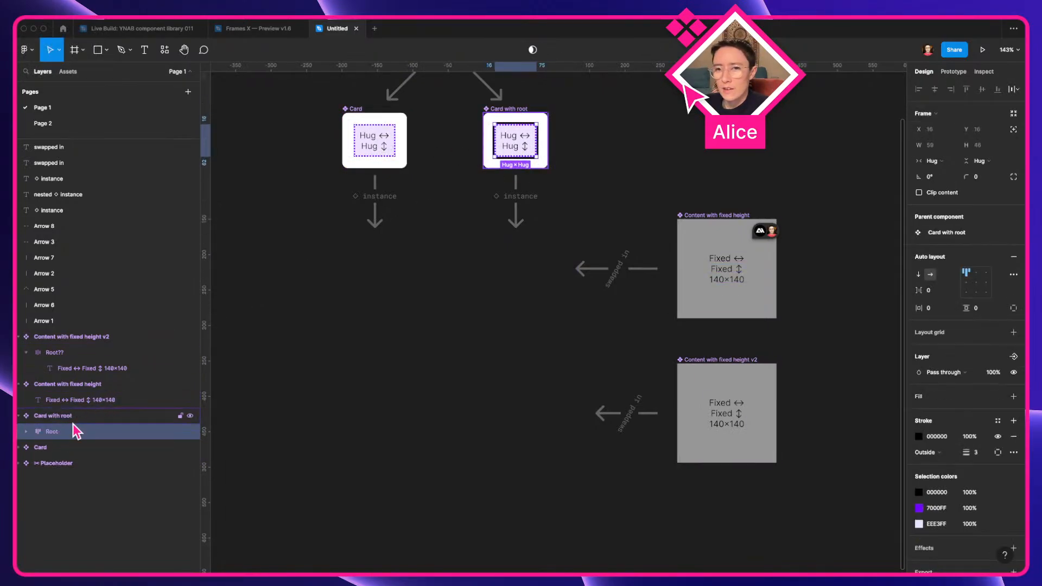
scroll(531, 101, up, 3)
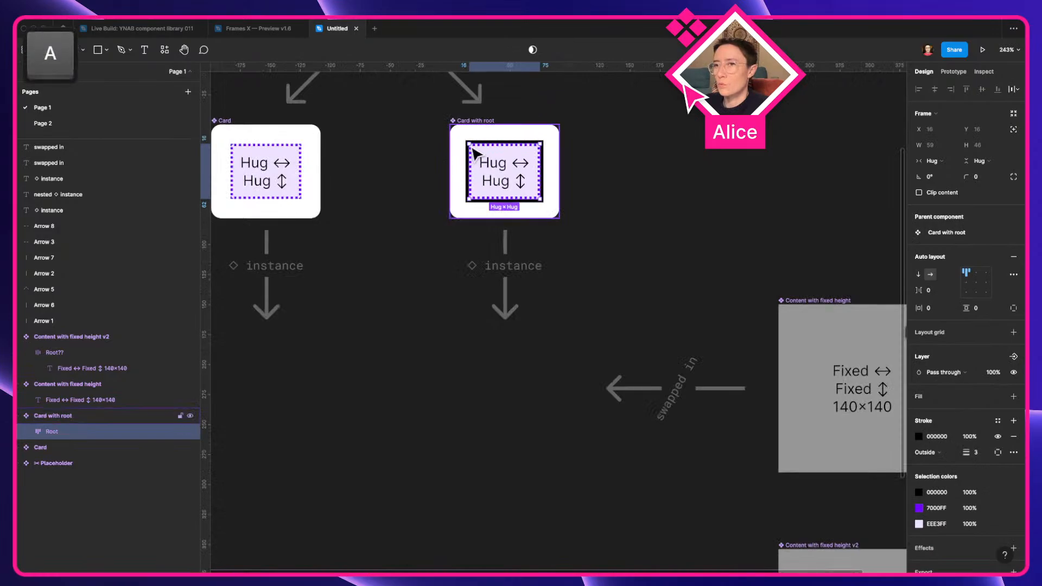
click(386, 195)
Step: Place an instance of the Card component below its main component, under the instance arrow
scroll(394, 197, down, 3)
key(space)
drag(397, 196, 422, 147)
click(353, 147)
drag(354, 147, 360, 262)
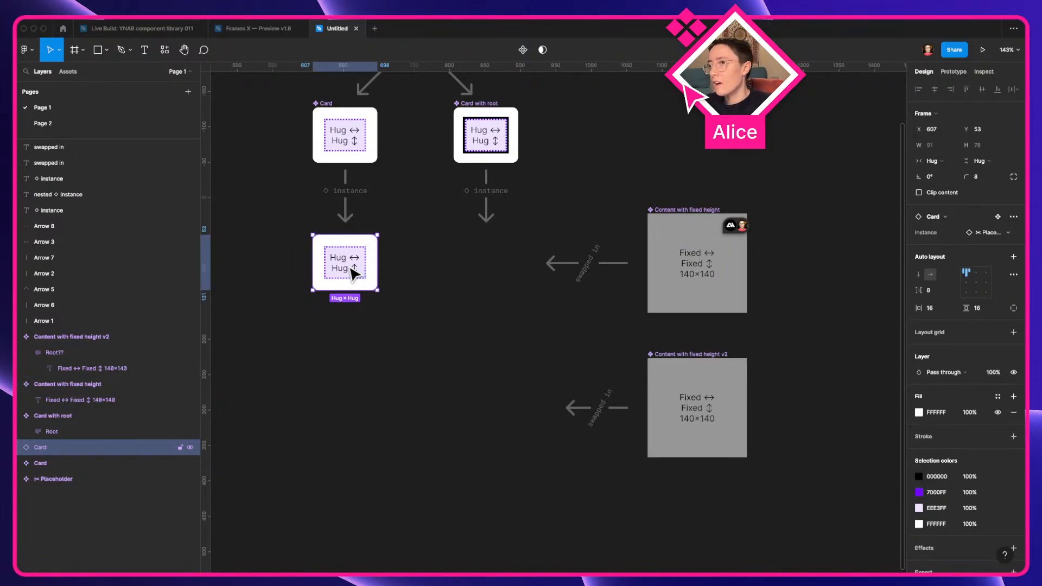
Step: Swap the Card instance's placeholder for the Content with fixed height component
click(992, 233)
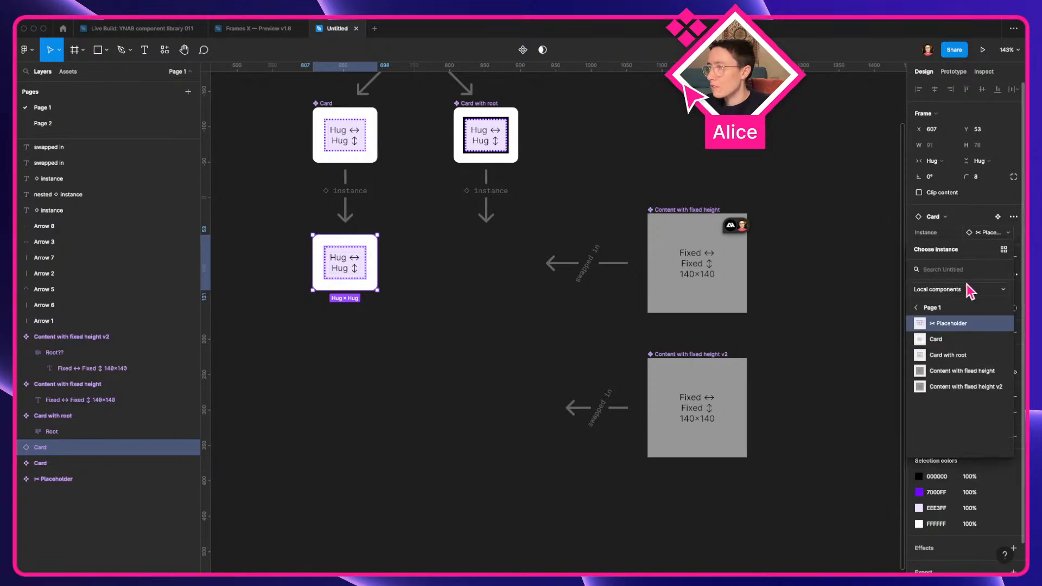
text(content with f)
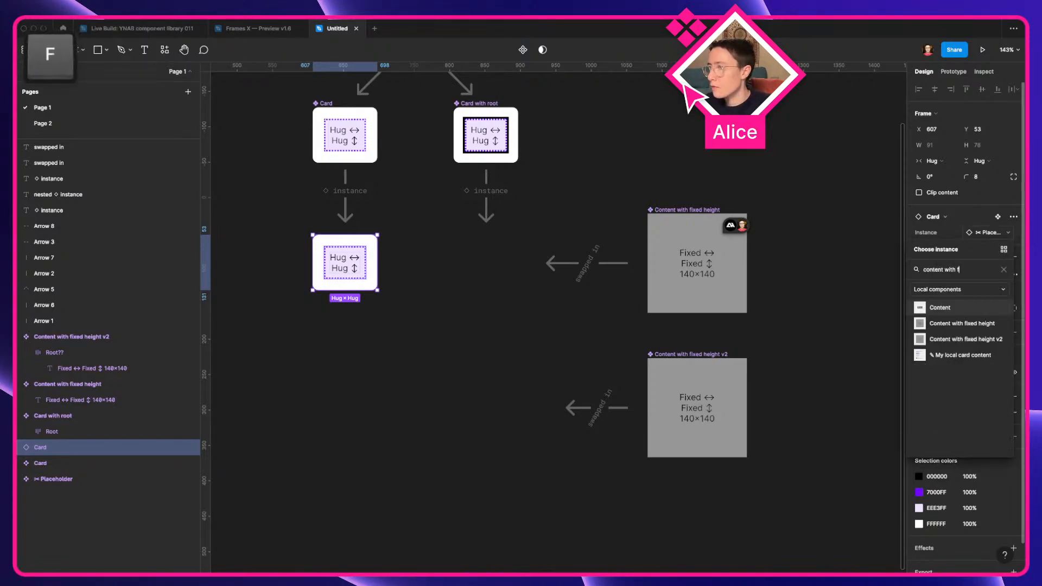
text(ix)
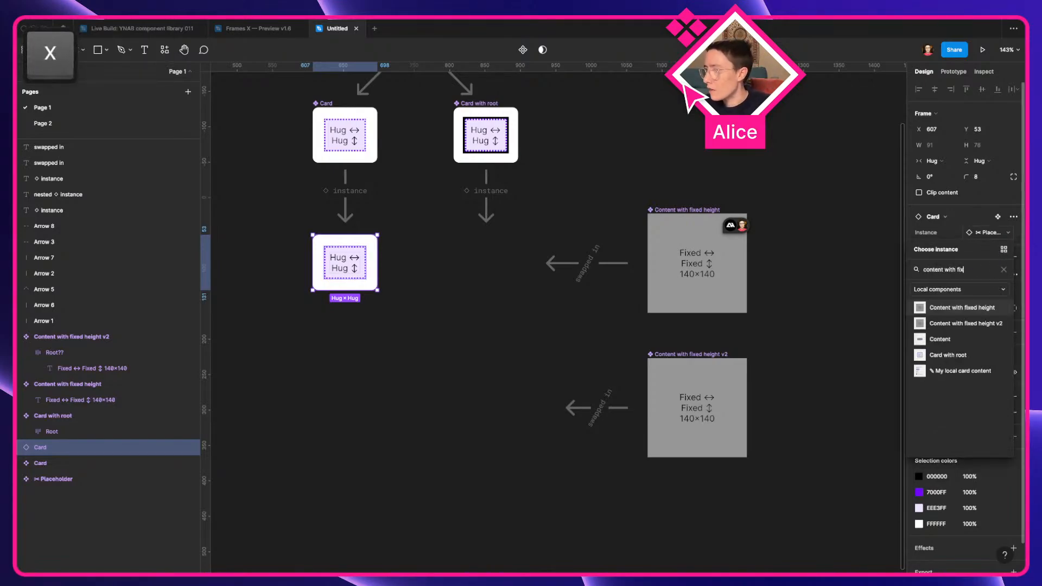
click(983, 308)
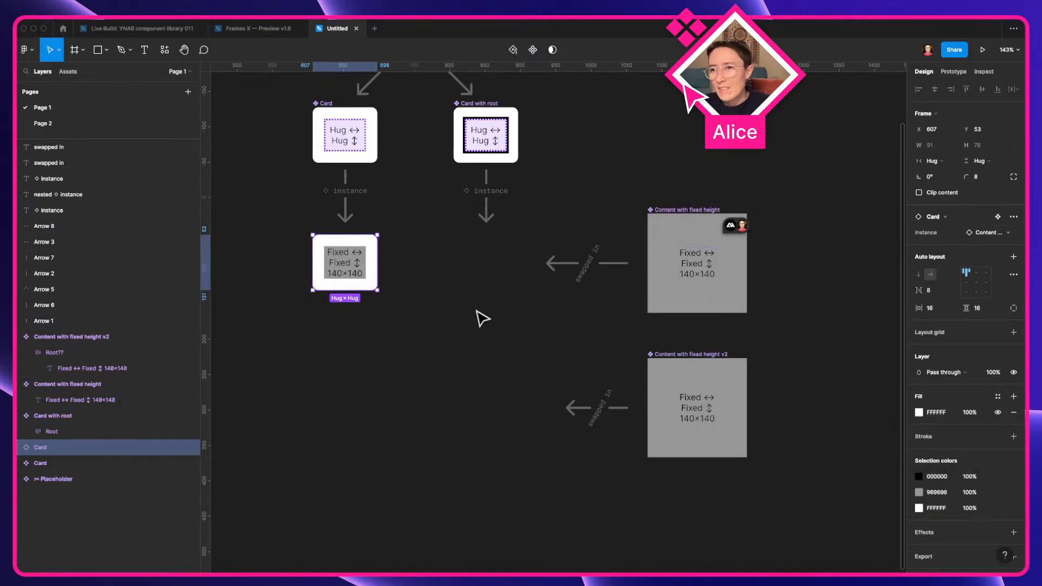
Step: Set the nested Content with fixed height instance to hug contents in both width and height
click(350, 283)
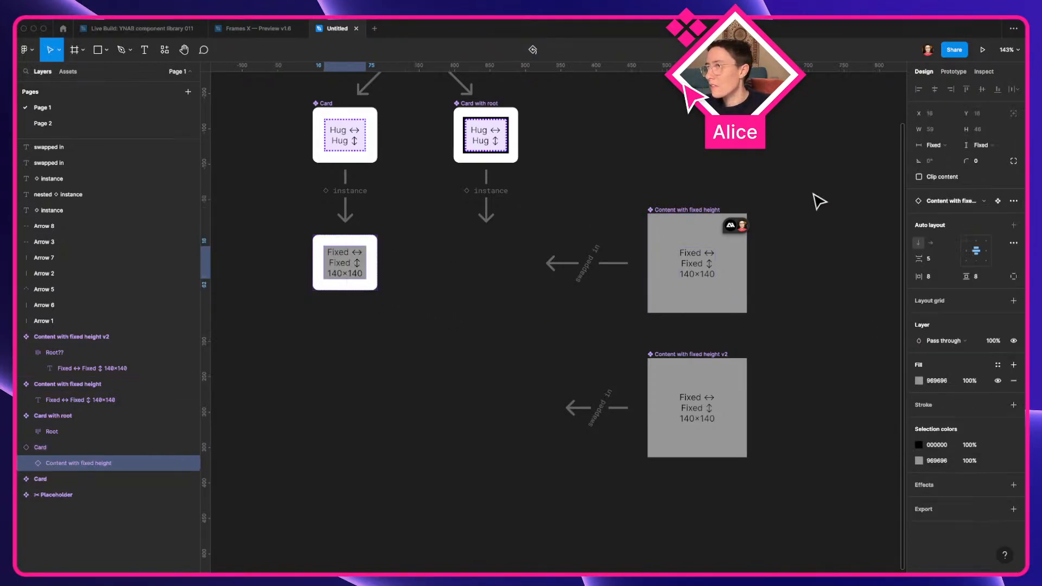
click(952, 146)
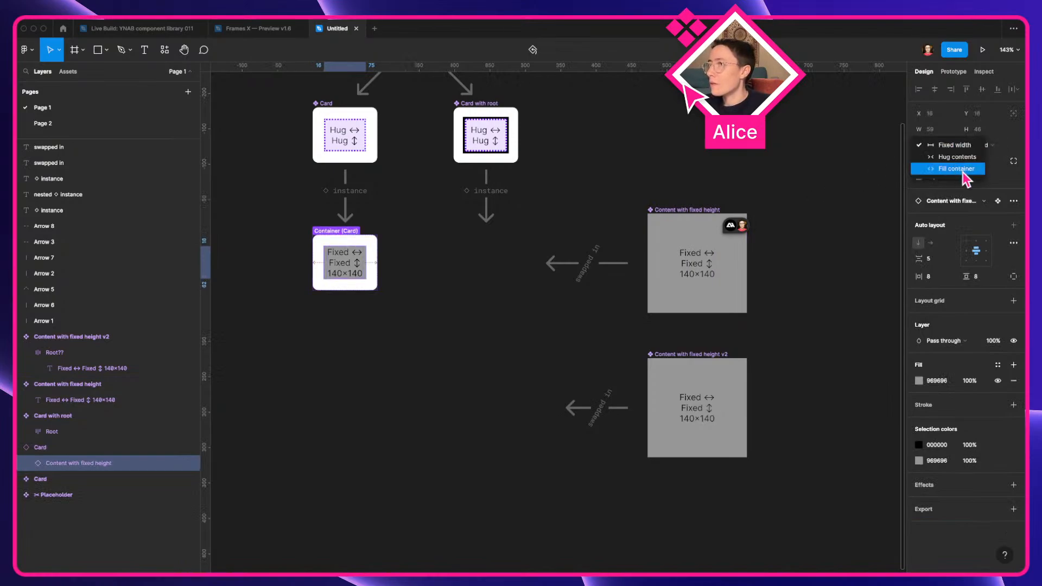
click(960, 157)
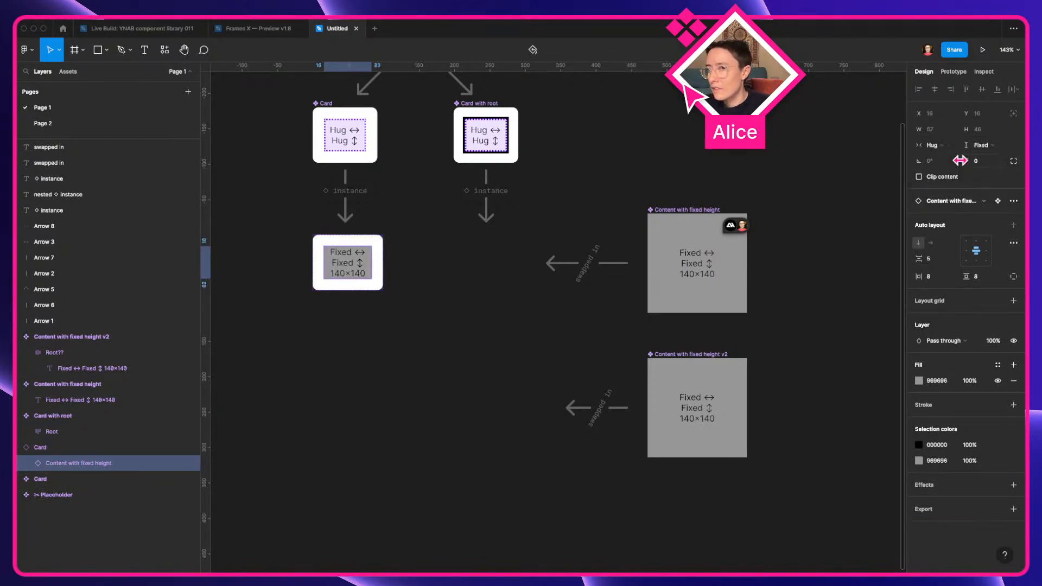
click(979, 145)
key(Escape)
click(976, 145)
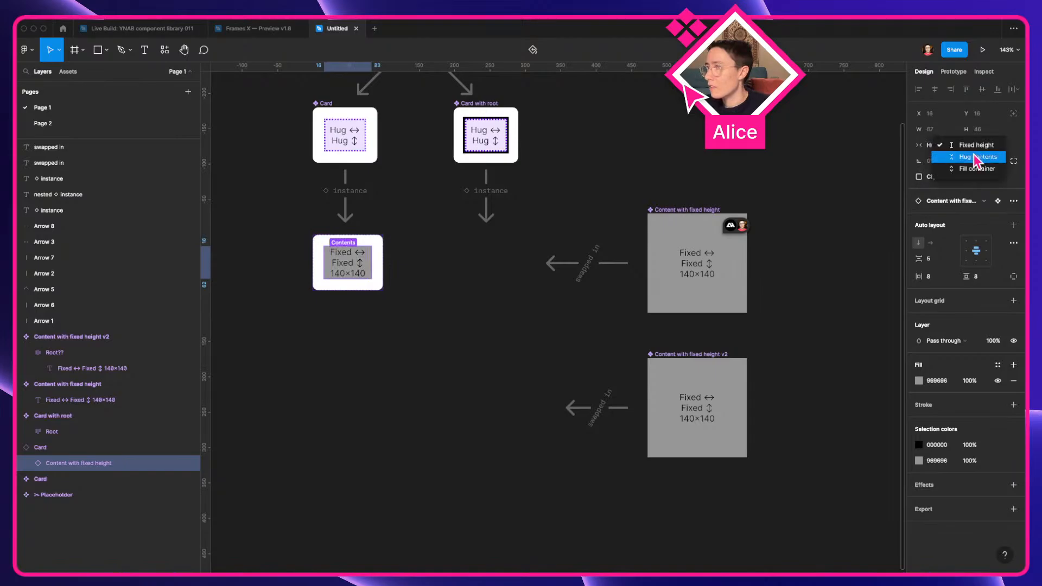
click(980, 160)
click(379, 320)
Step: Resize the Card instance to 162 × 139 and compare its nested content's sizing with the Content with fixed height main component
click(382, 298)
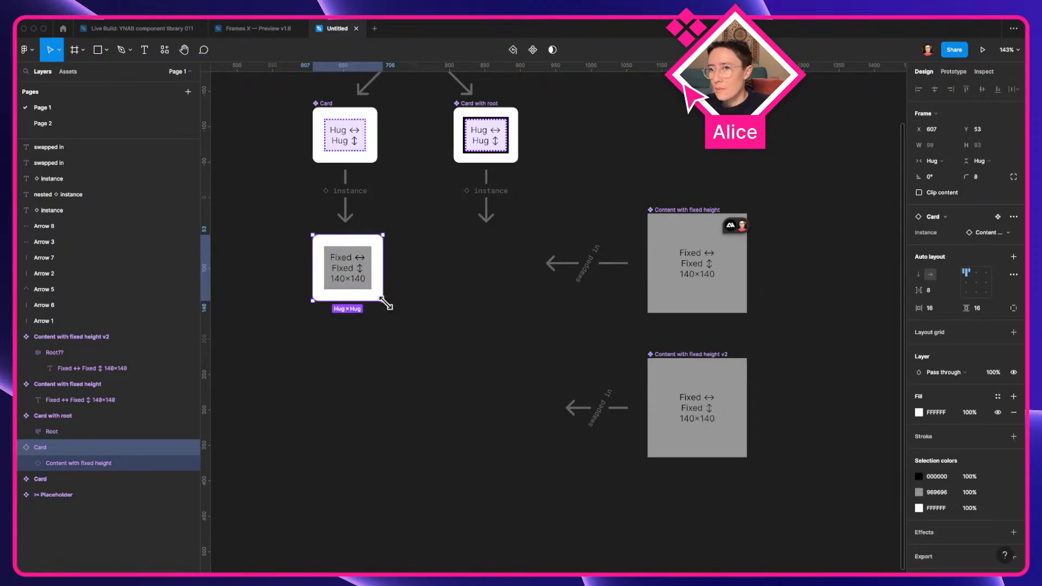
drag(386, 305, 427, 333)
click(361, 286)
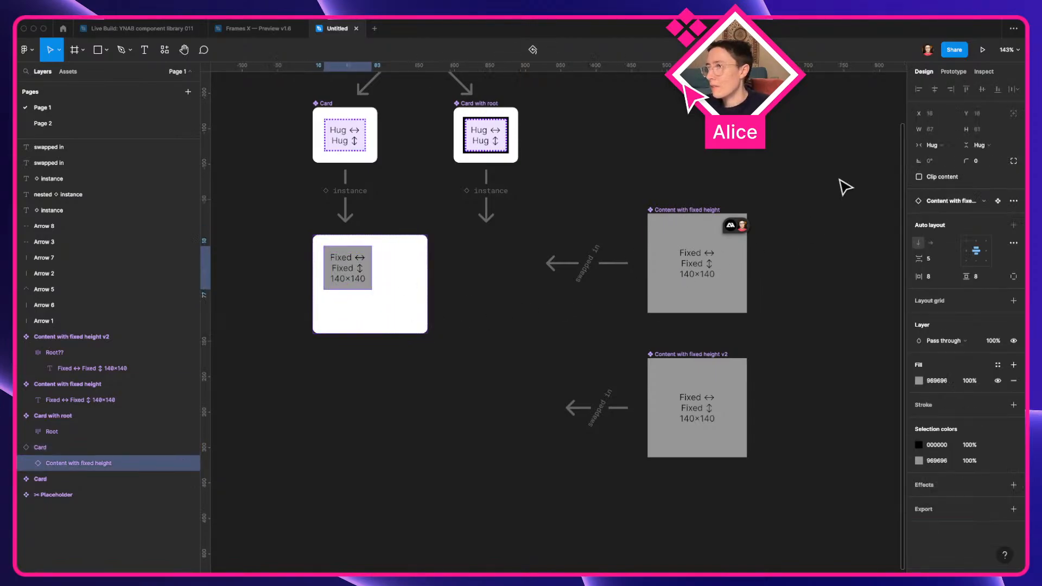
click(700, 263)
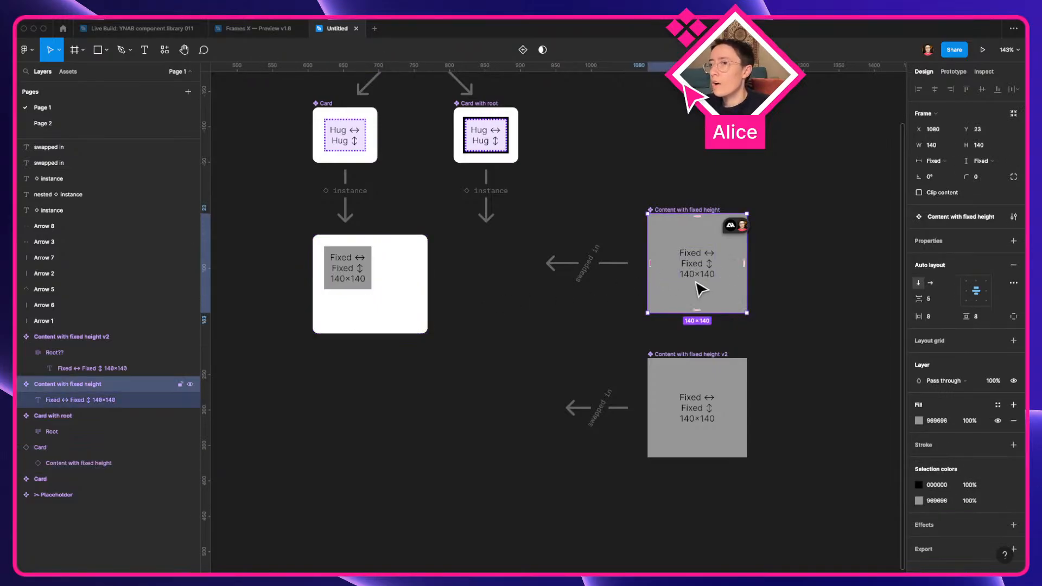
click(339, 265)
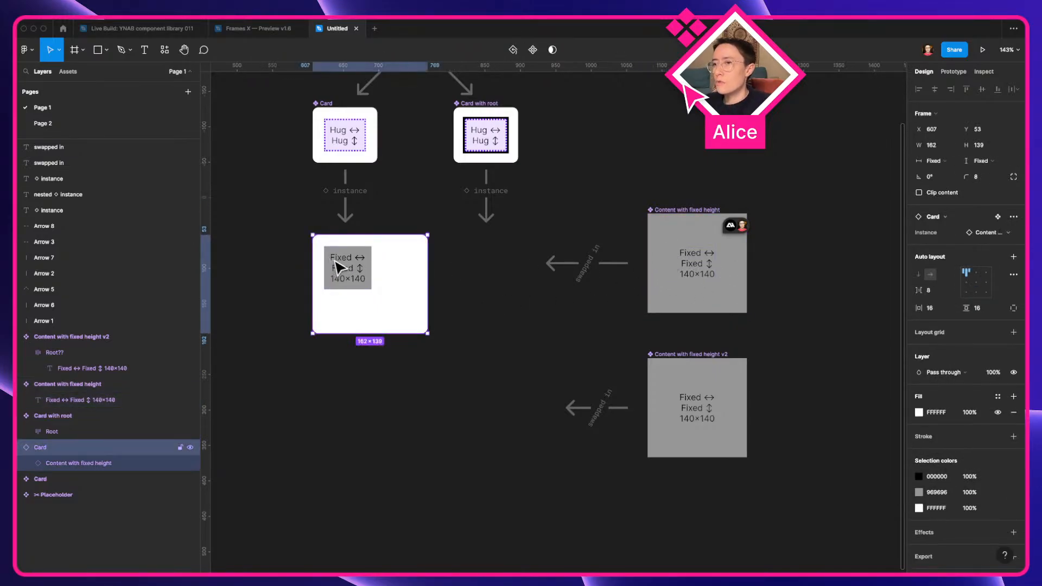
click(339, 266)
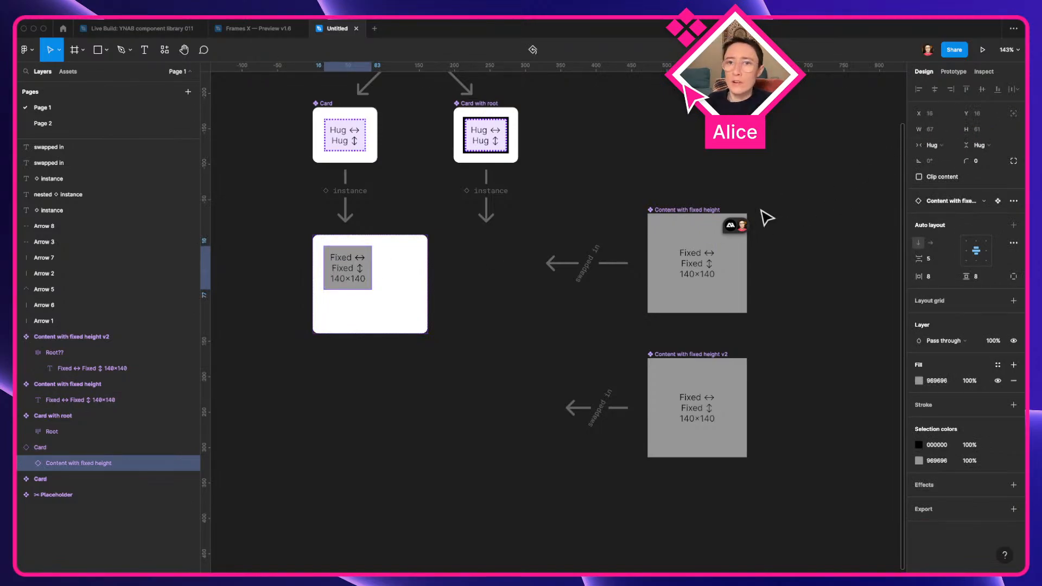
Step: Delete the resized Card instance
click(458, 380)
click(395, 298)
key(BackSpace)
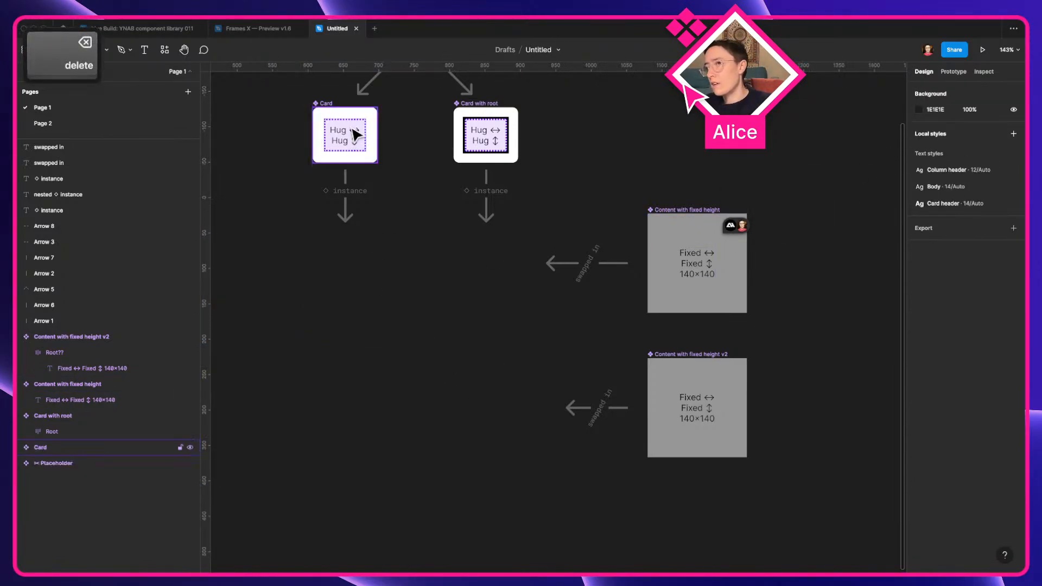
Step: Undo the Card instance's deletion and its manual resize
key(super+z)
key(super+z)
key(super+z)
key(super+z)
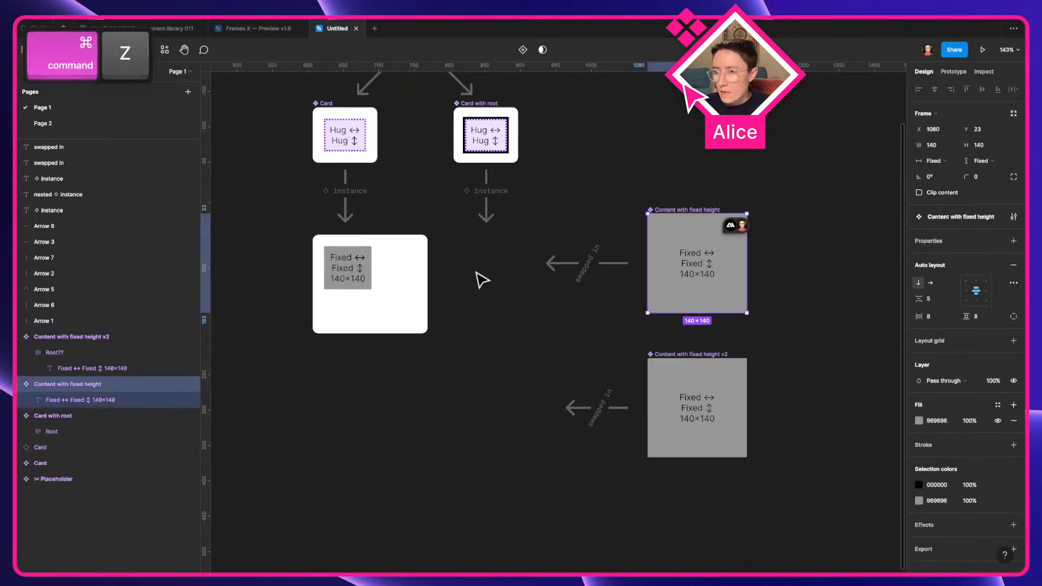
key(super+z)
key(super+z)
key(super+z)
key(super+z)
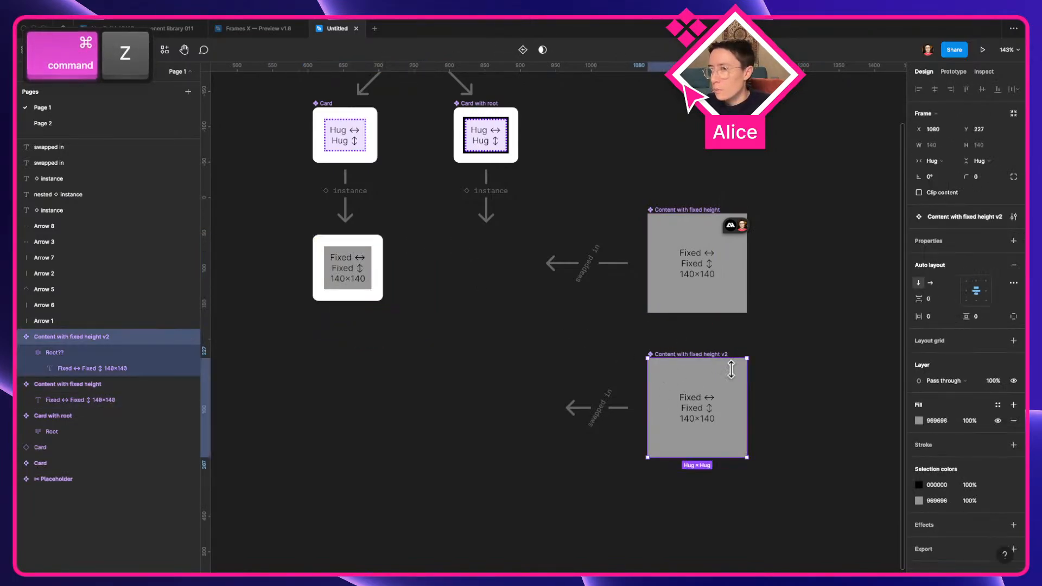
Step: Place a second Card instance below the first and swap its placeholder for Content with fixed height v2
click(368, 144)
drag(368, 143, 391, 422)
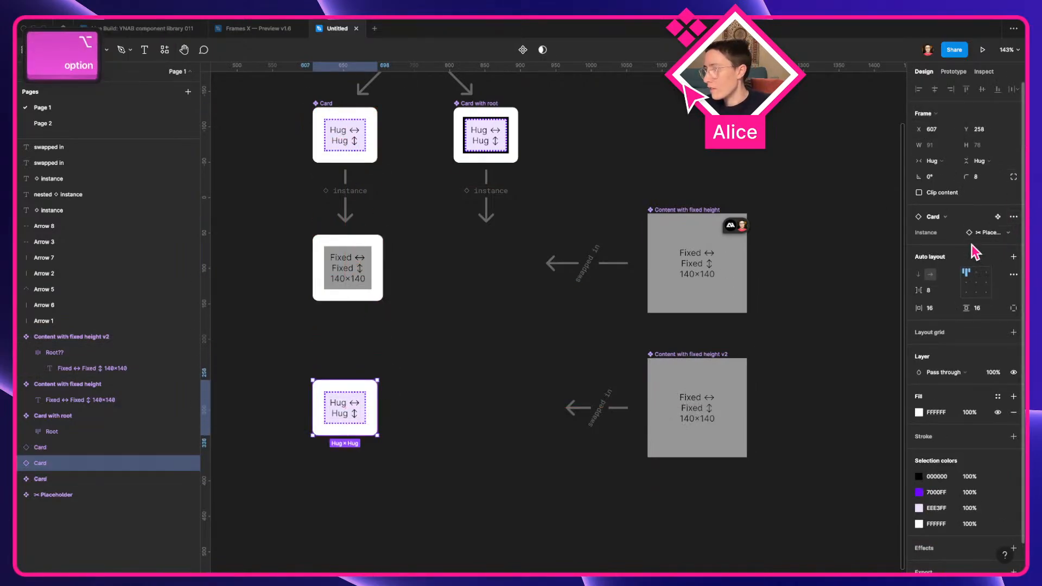
click(992, 232)
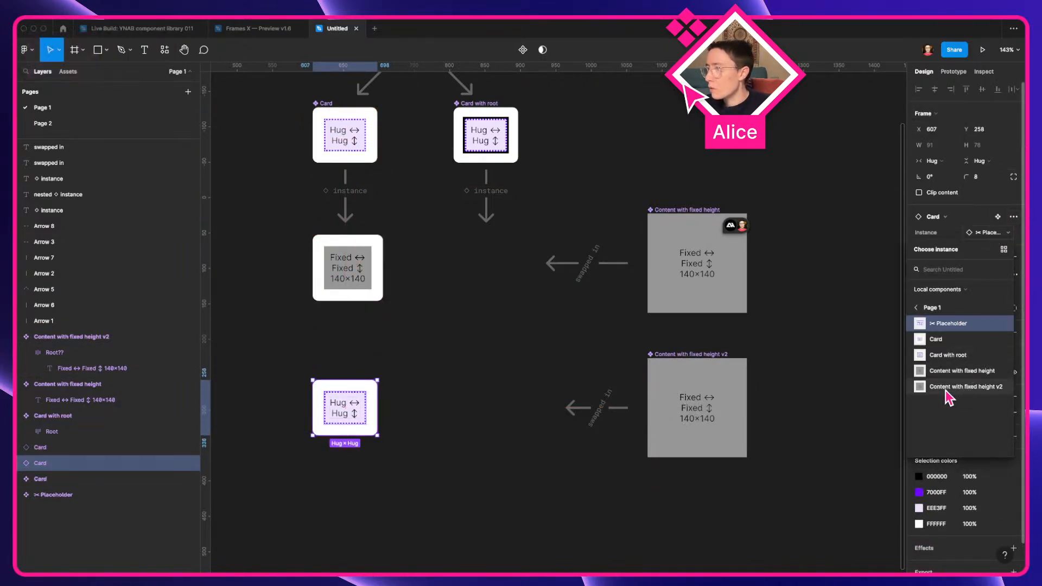
click(966, 387)
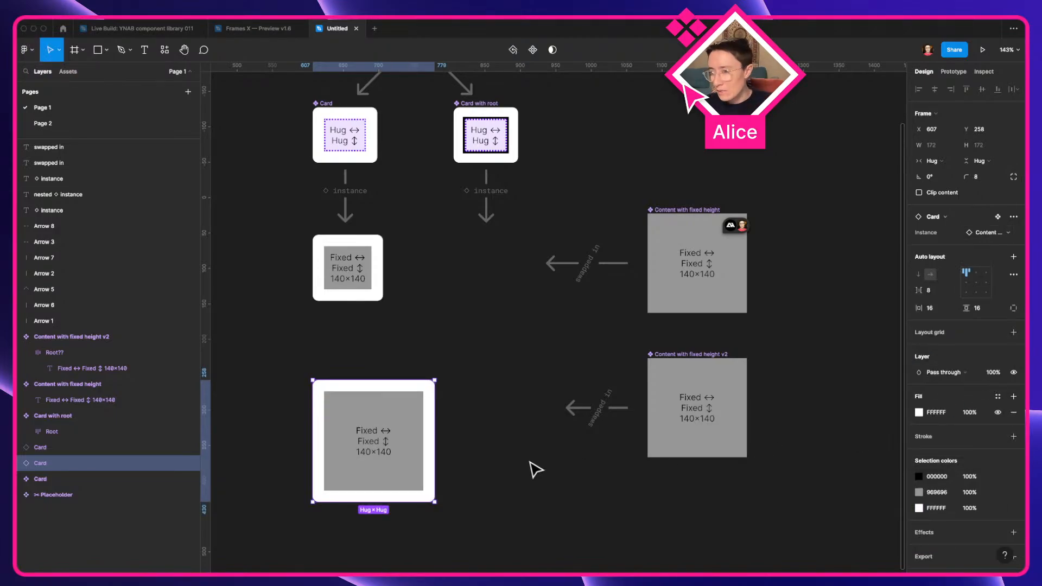
drag(421, 490, 429, 457)
Step: Inspect the sizing of Content with fixed height v2, its nested layers and the Card instance that contains it
click(725, 431)
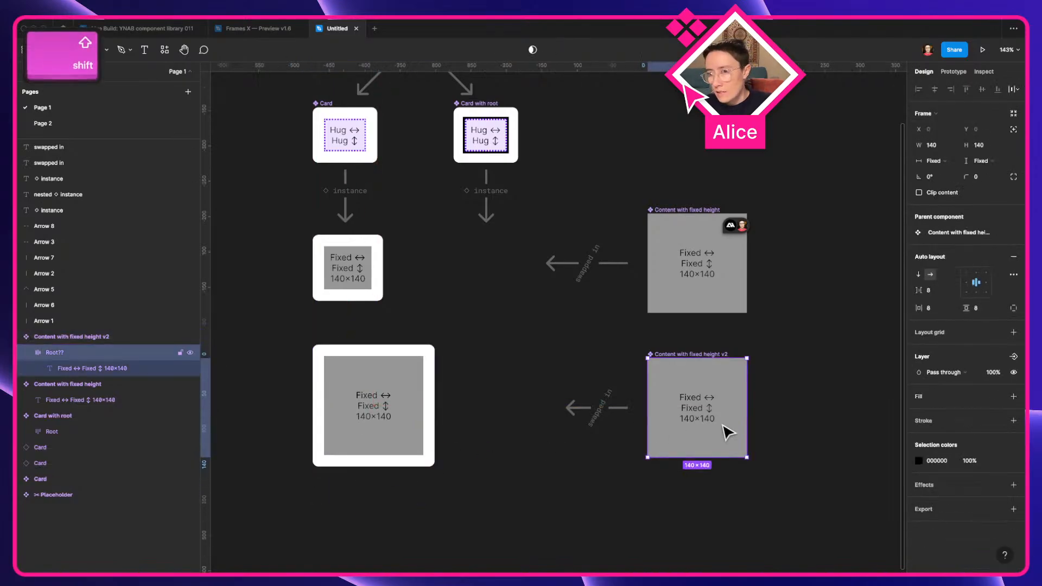
click(84, 369)
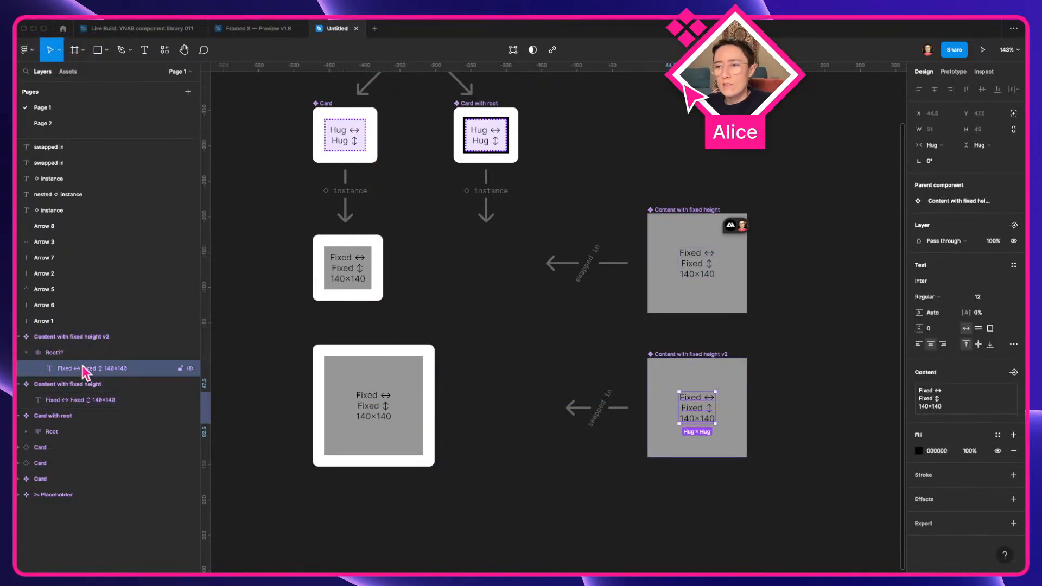
click(54, 353)
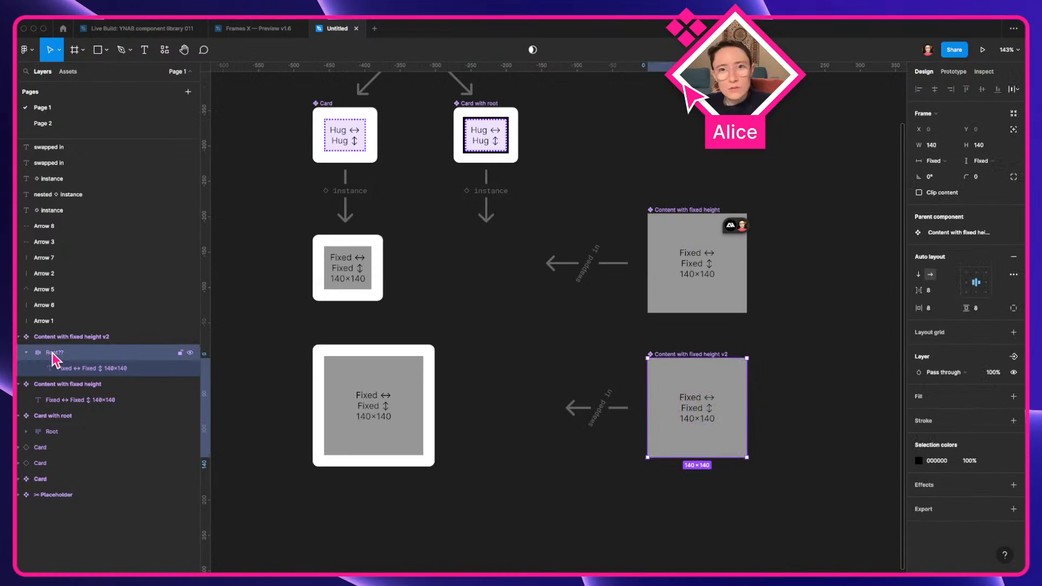
click(58, 338)
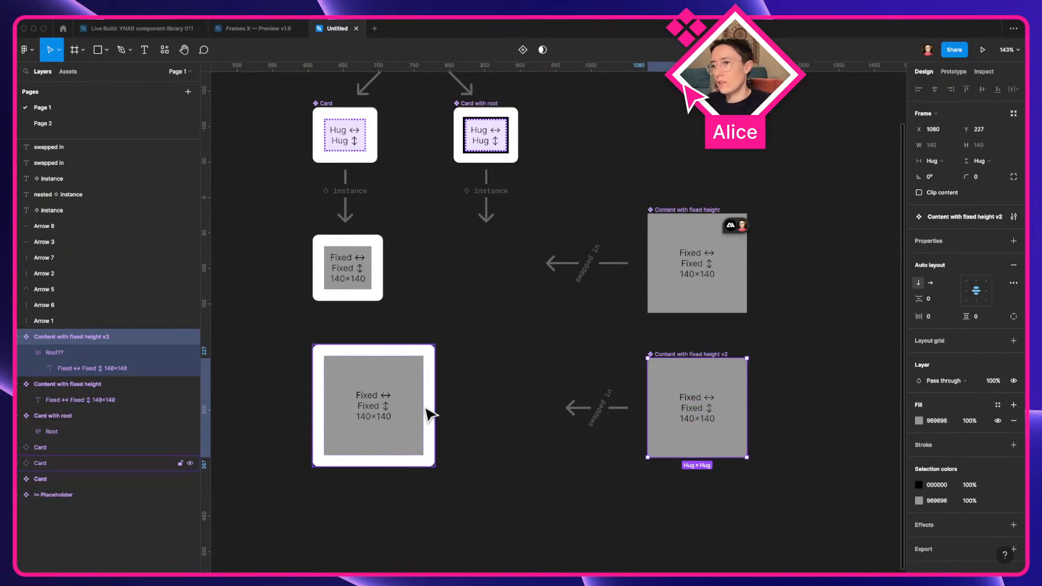
click(390, 422)
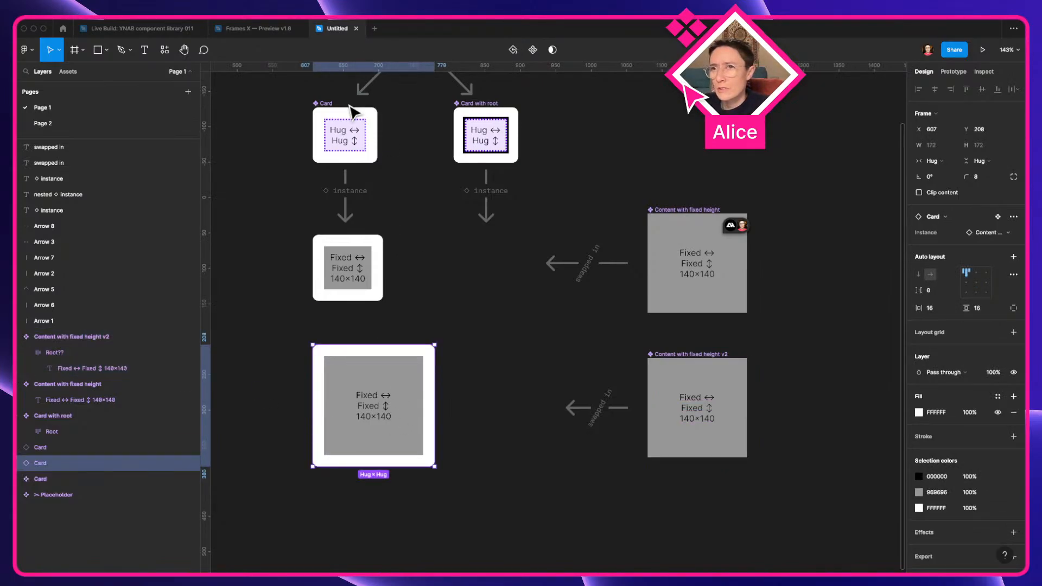
Step: In the Live Build: YNAB component library file, wrap the icon and label of the Default, Enabled=False button in an auto layout frame
click(111, 29)
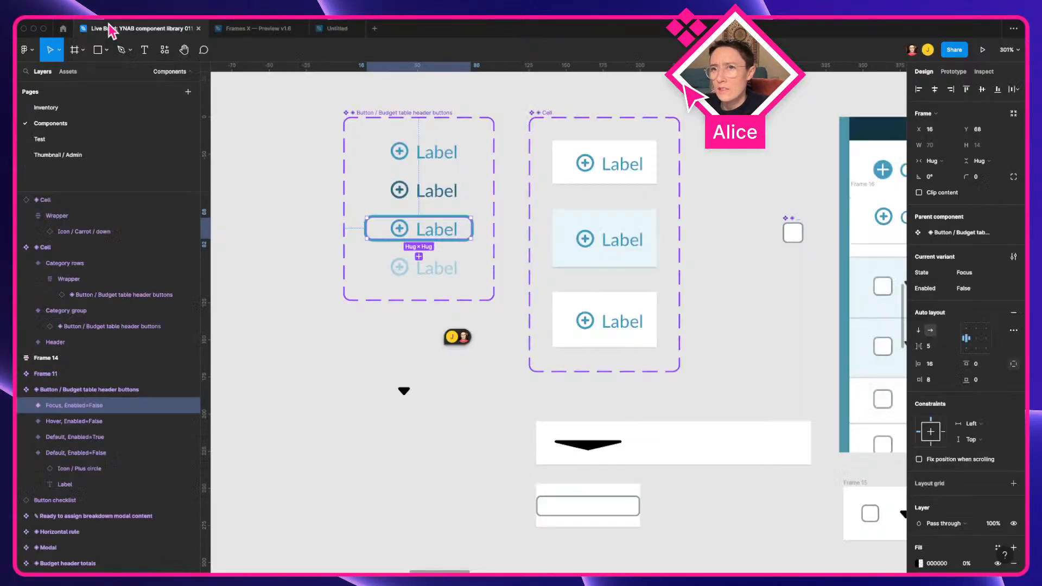
click(437, 324)
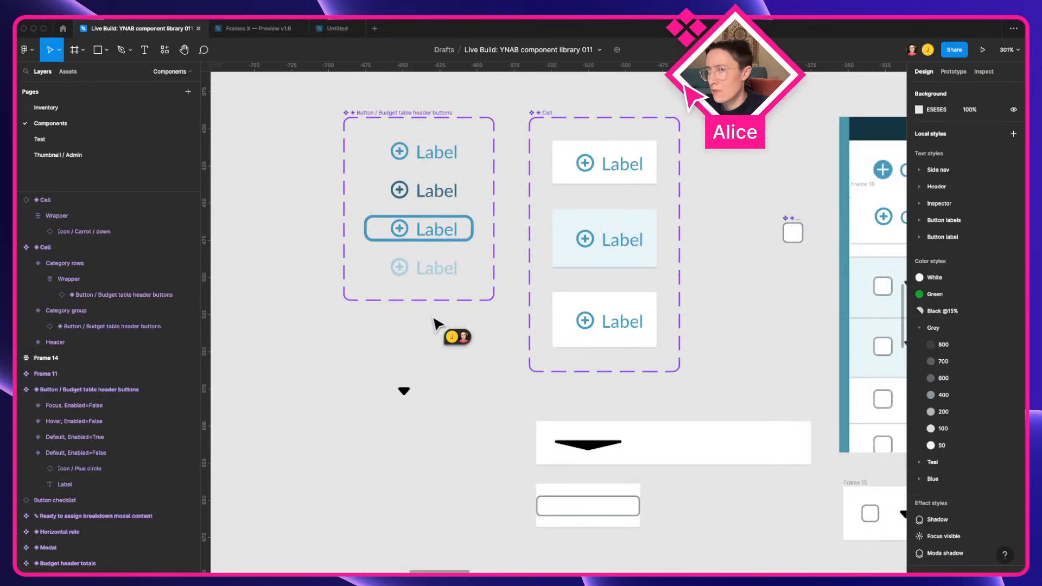
double_click(449, 228)
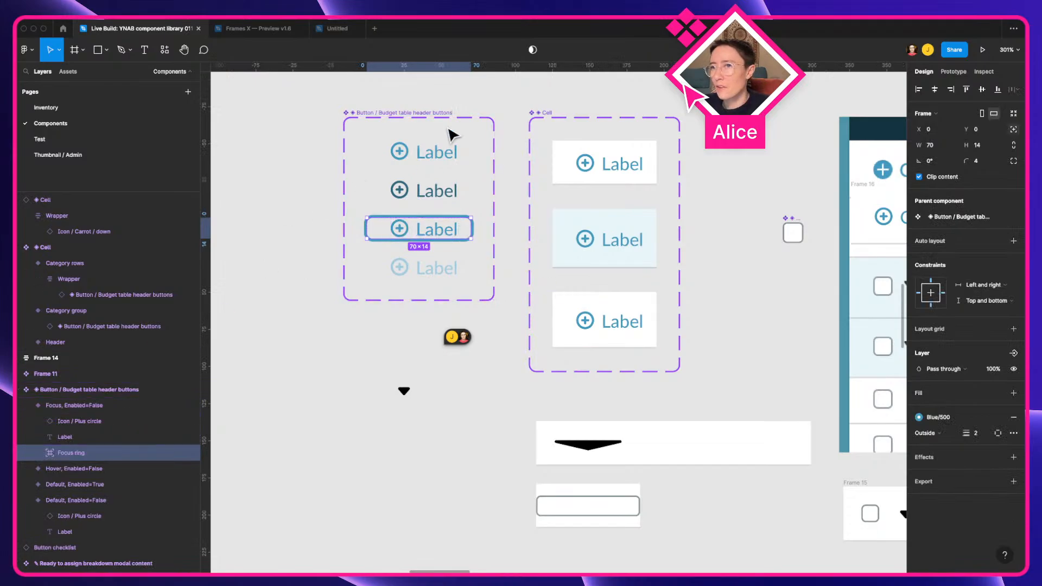
click(434, 153)
shift+click(397, 152)
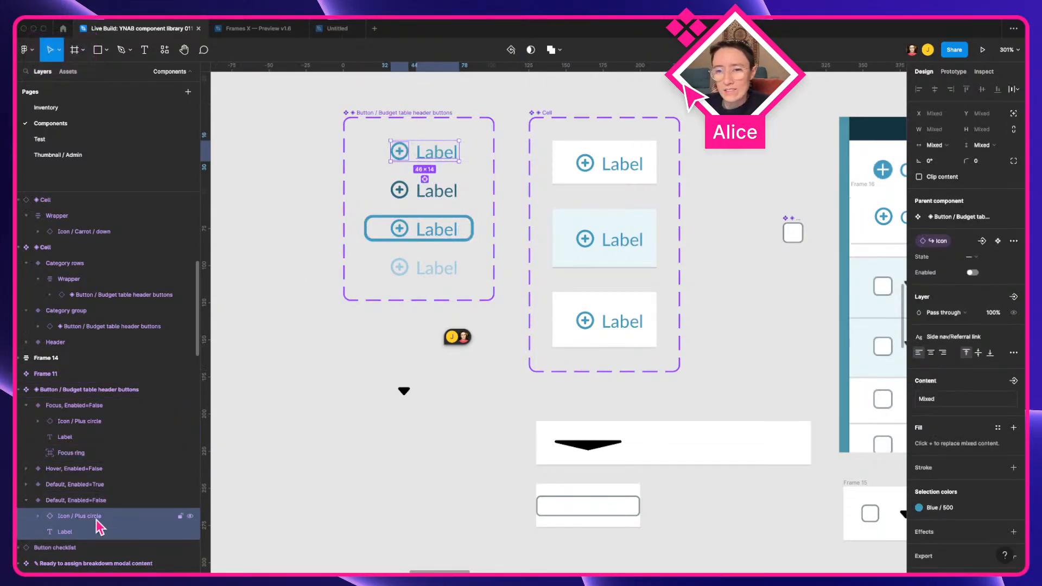
key(shift+a)
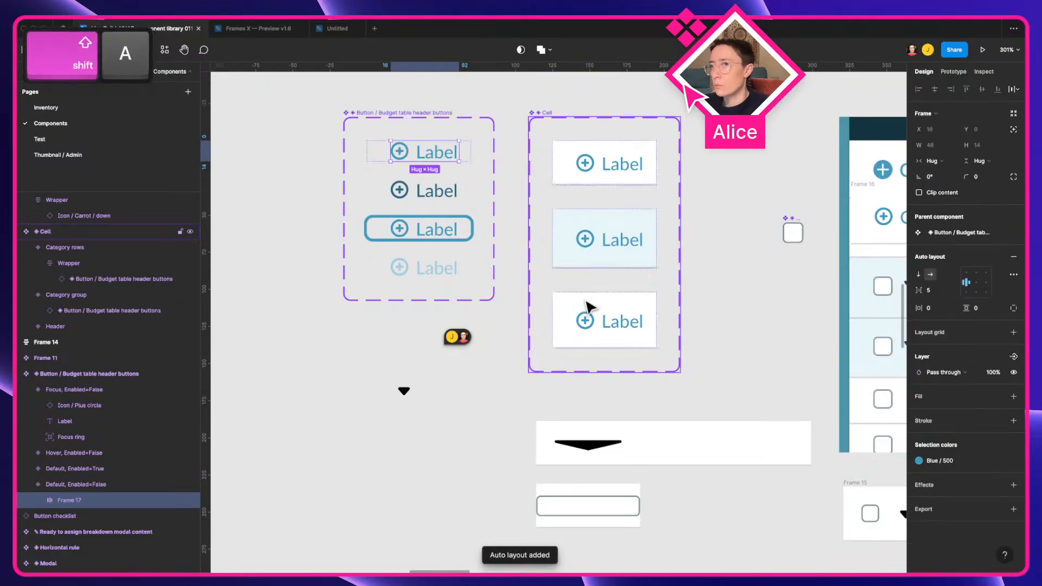
Step: Set the new frame around the icon and label to fixed width and fixed height
click(936, 161)
click(940, 149)
click(977, 161)
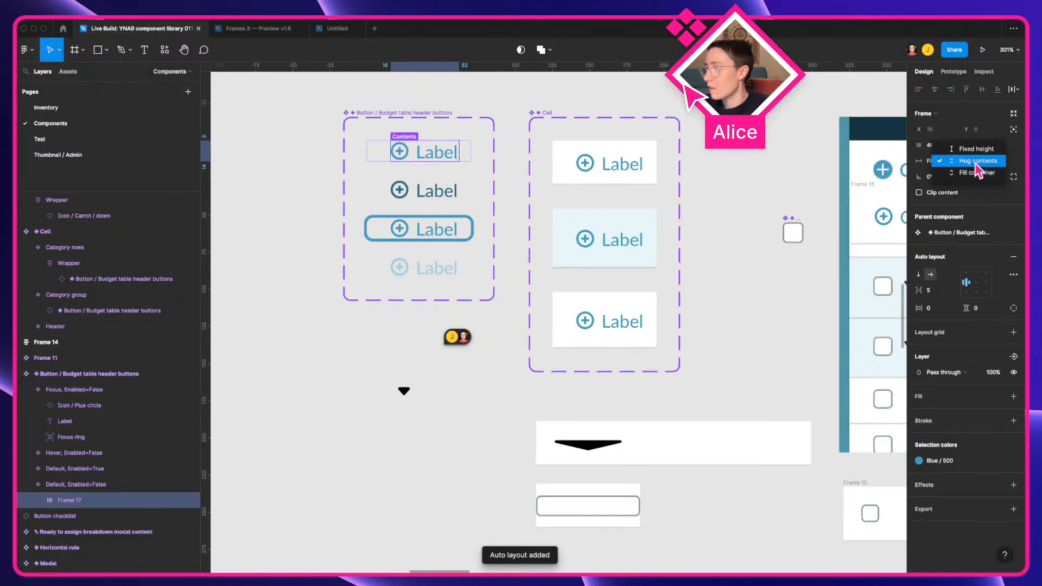
click(979, 150)
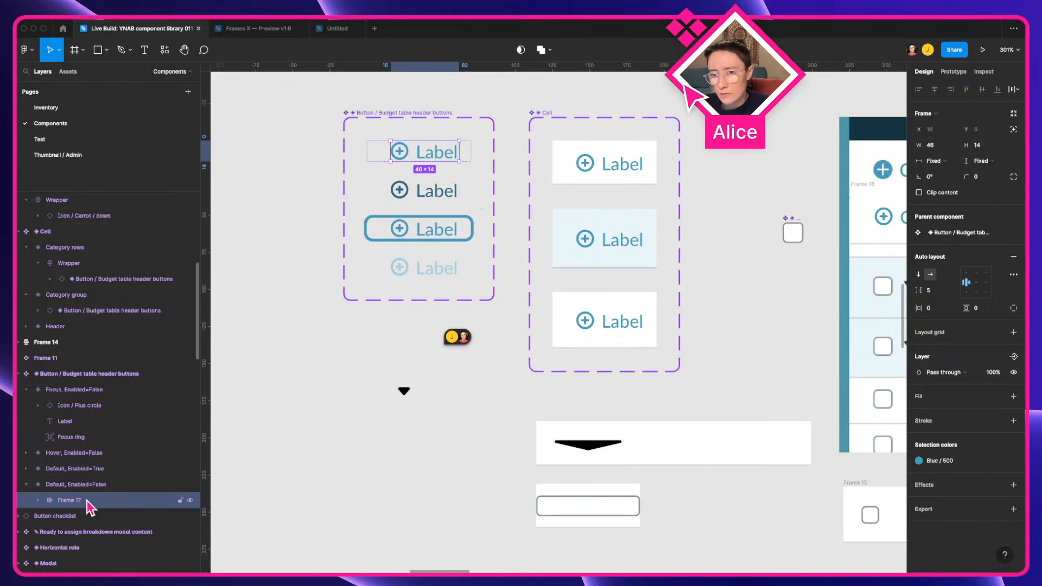
Step: Rename the frame around the button's icon and label as Root
key(super+r)
text(Root)
key(Return)
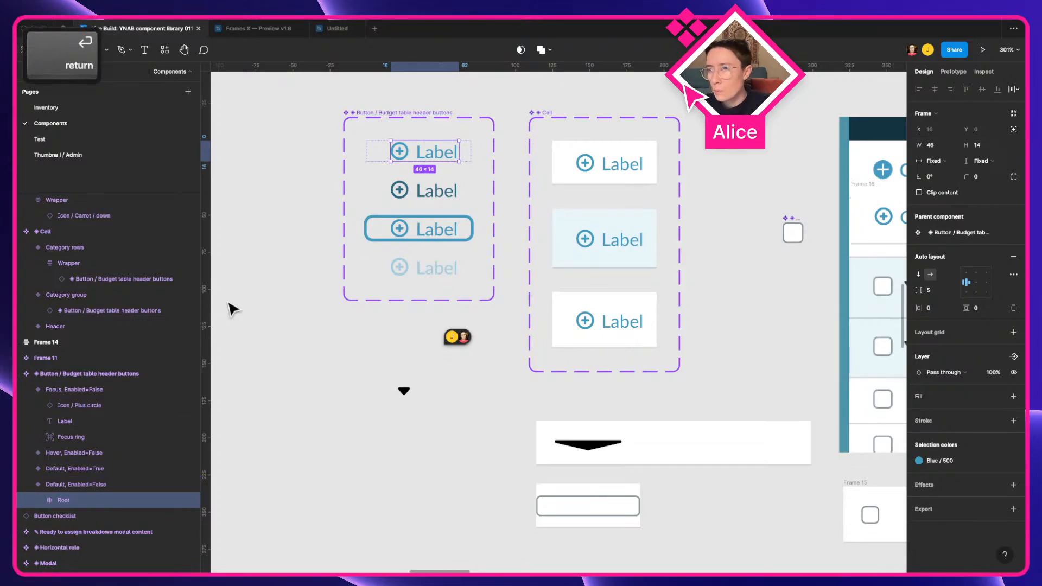
Step: Compare the auto layout padding and sizing of the Default, Enabled=False variant with those of its Root frame
click(386, 153)
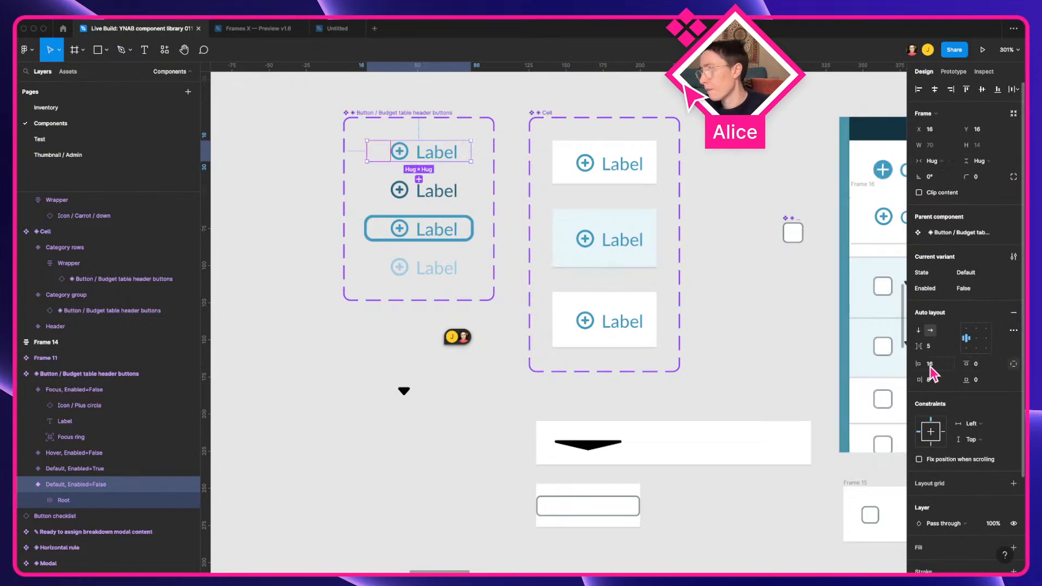
click(88, 500)
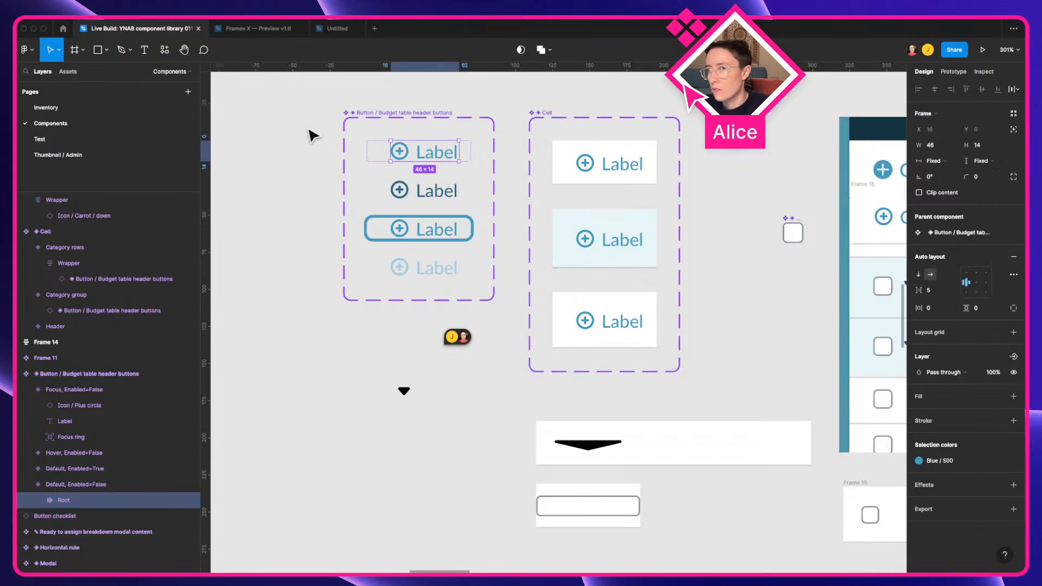
click(383, 157)
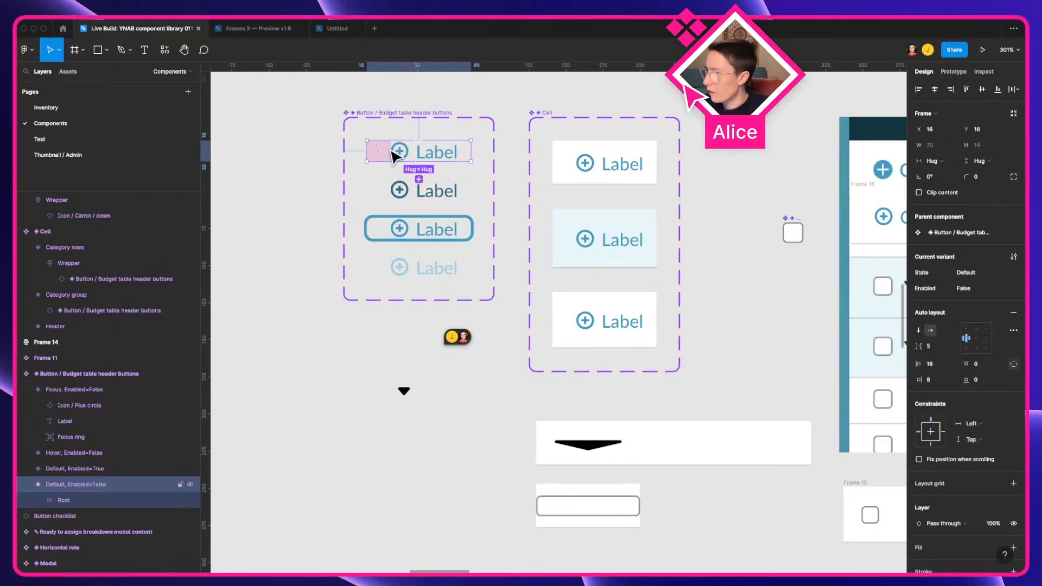
Step: Set the Root frame's left padding to 16 and right padding to 8 inside the Default, Enabled=False button variant
click(106, 500)
click(1017, 307)
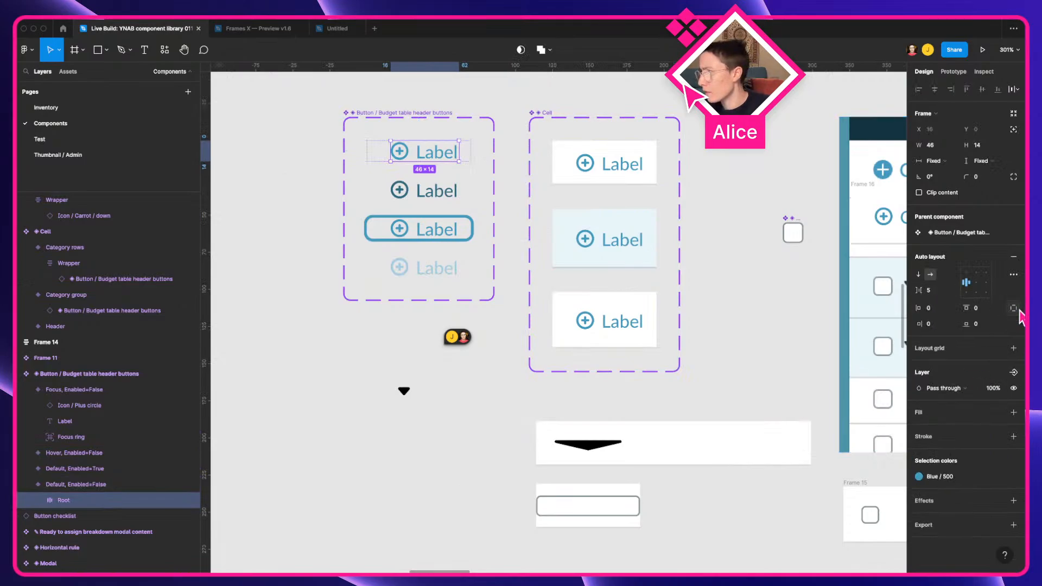
text(16)
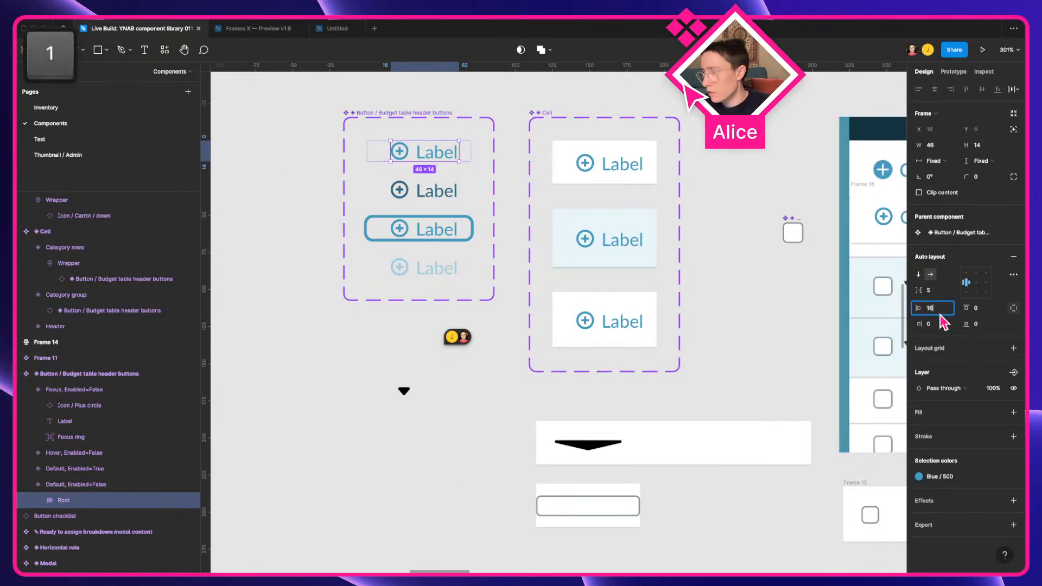
key(Tab)
text(8)
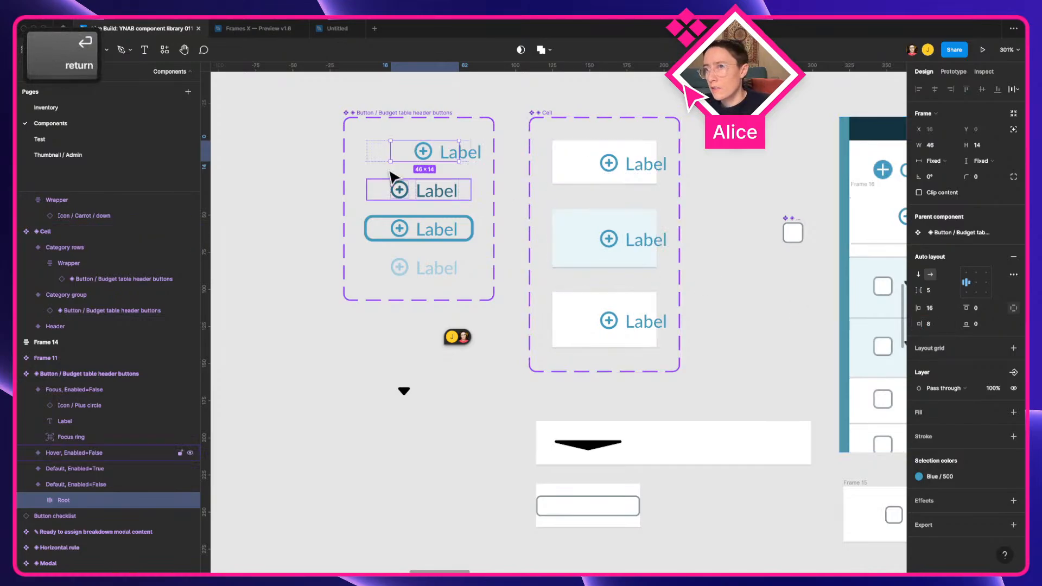
Step: Set the left and right padding of the Default, Enabled=False button variant to 0
click(373, 158)
click(937, 364)
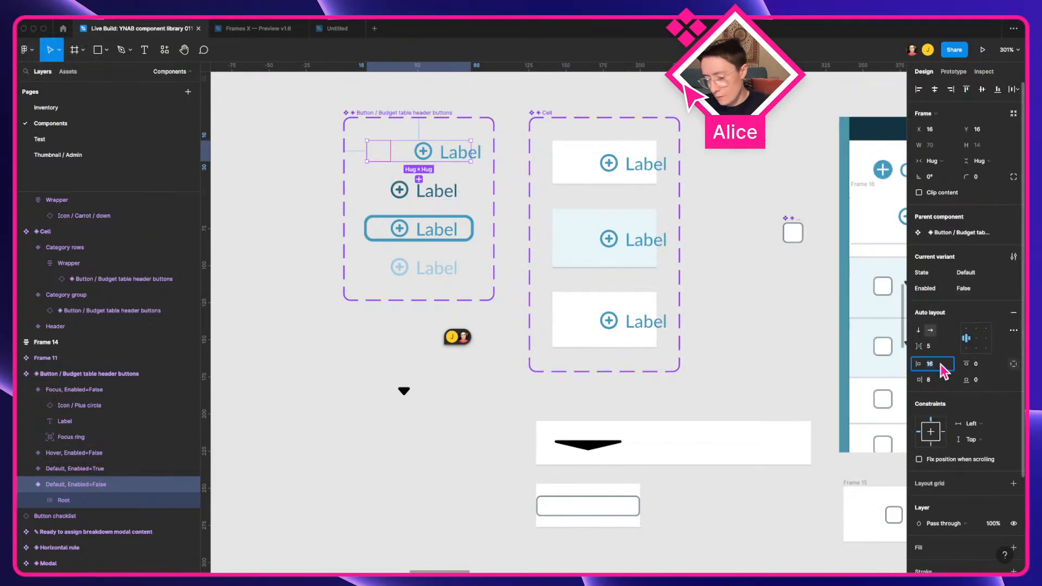
text(0)
click(940, 380)
text(0)
key(Tab)
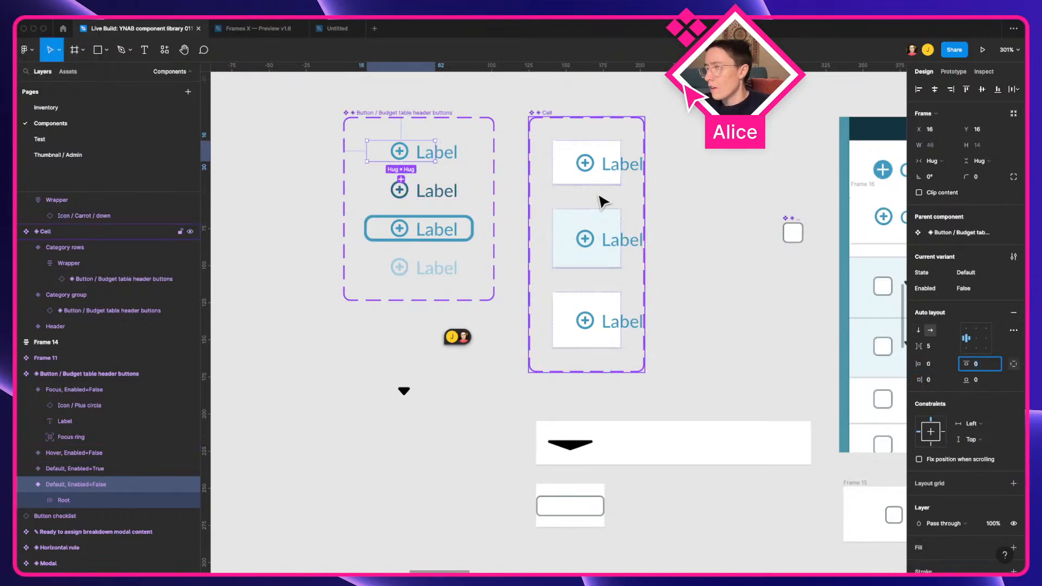
Step: Try a spacing of 0 between the items in the Root frame, and undo that change
double_click(421, 154)
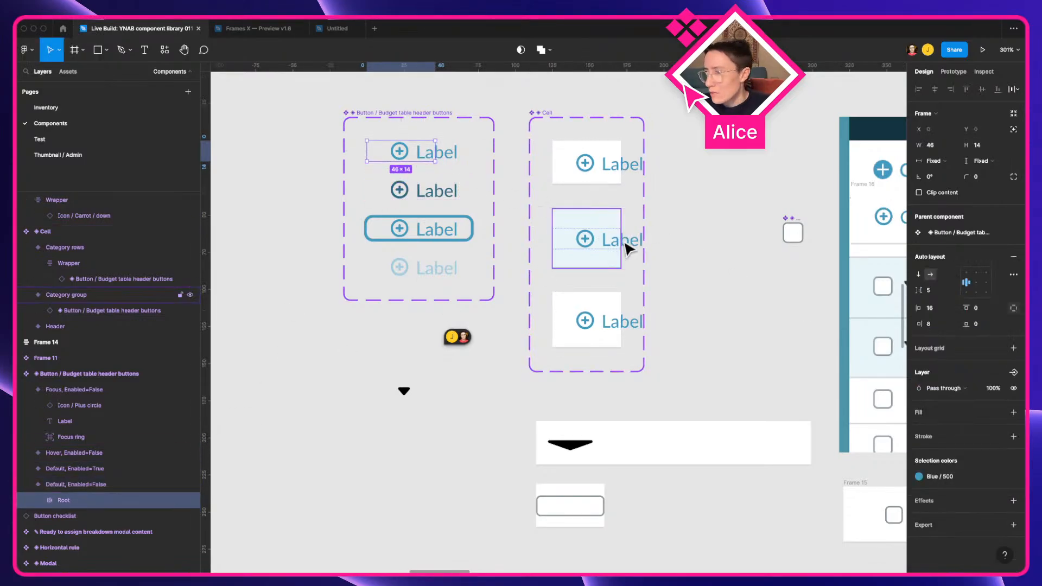
click(421, 157)
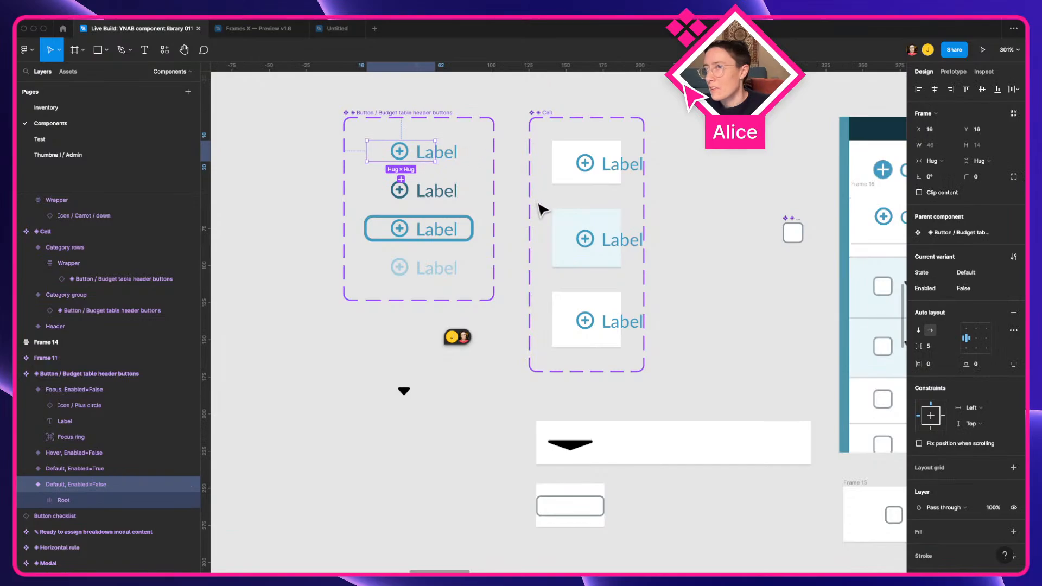
double_click(421, 157)
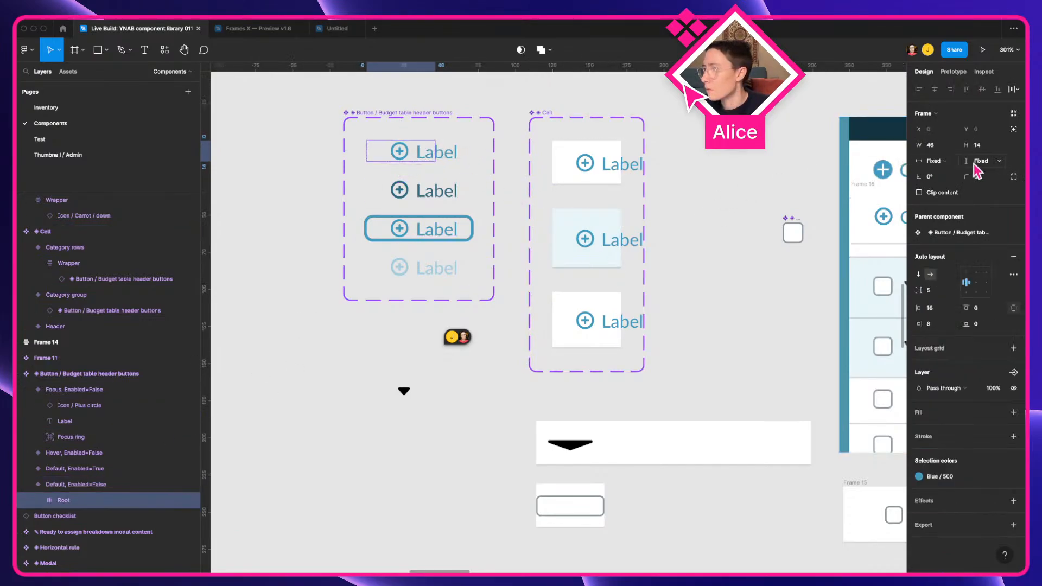
click(924, 290)
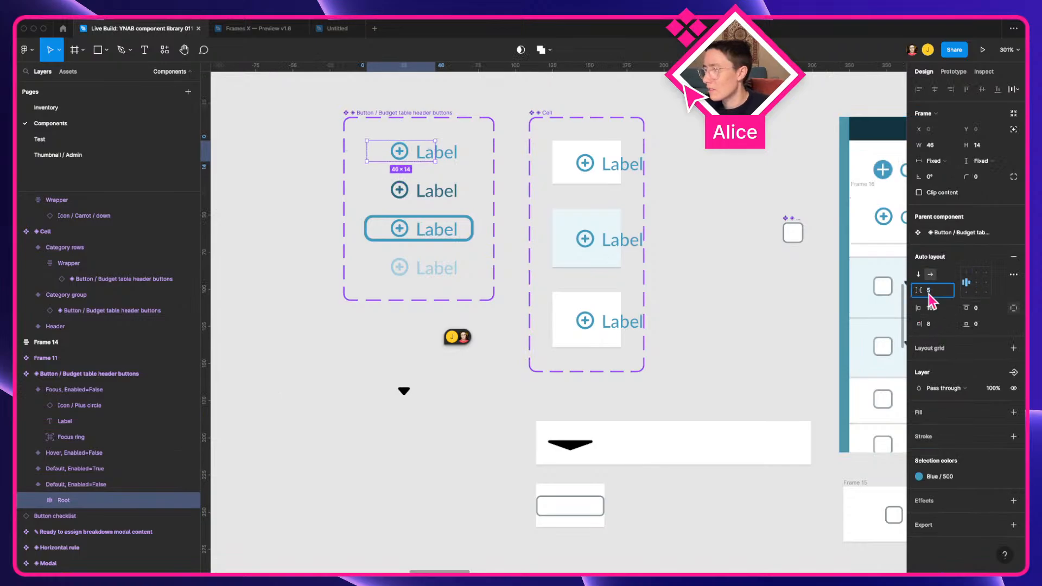
text(0)
key(Tab)
key(super+z)
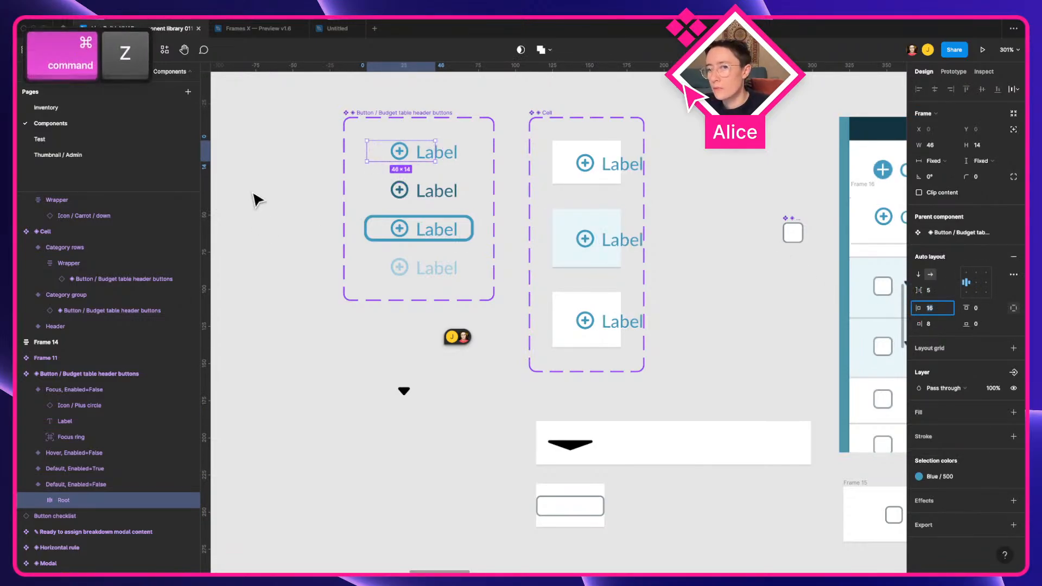
Step: Set the item spacing of the Default, Enabled=False button variant to 0
click(37, 500)
click(82, 485)
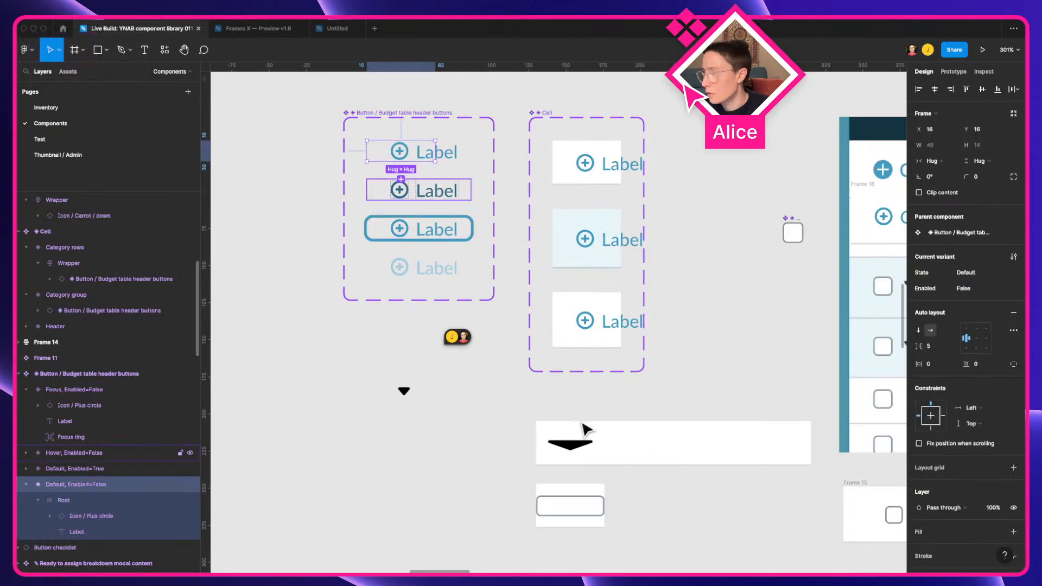
text(0)
key(Tab)
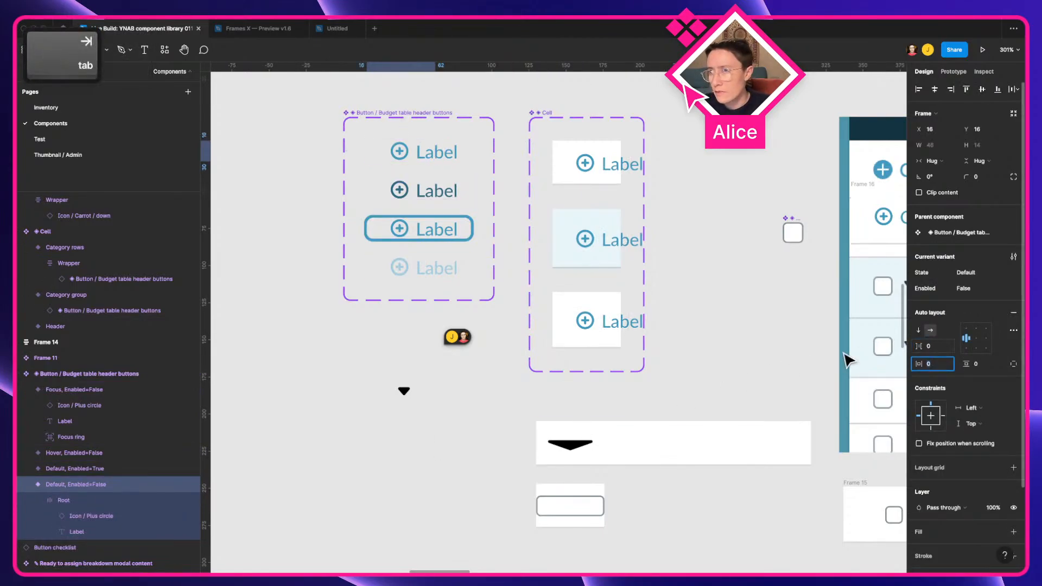
Step: Center-align the contents of the Root frame and set its width and height to Hug contents
click(82, 500)
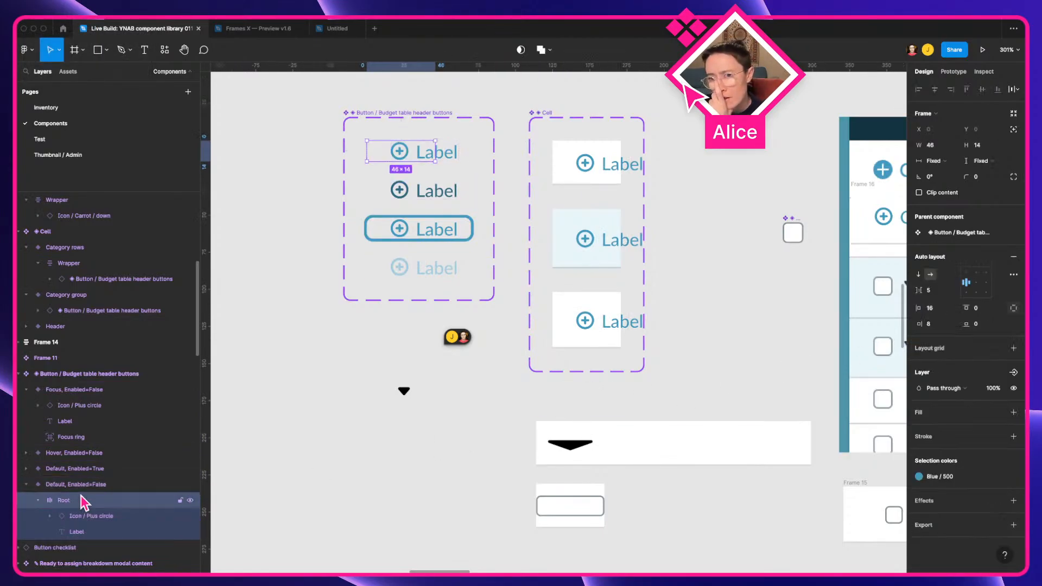
click(85, 531)
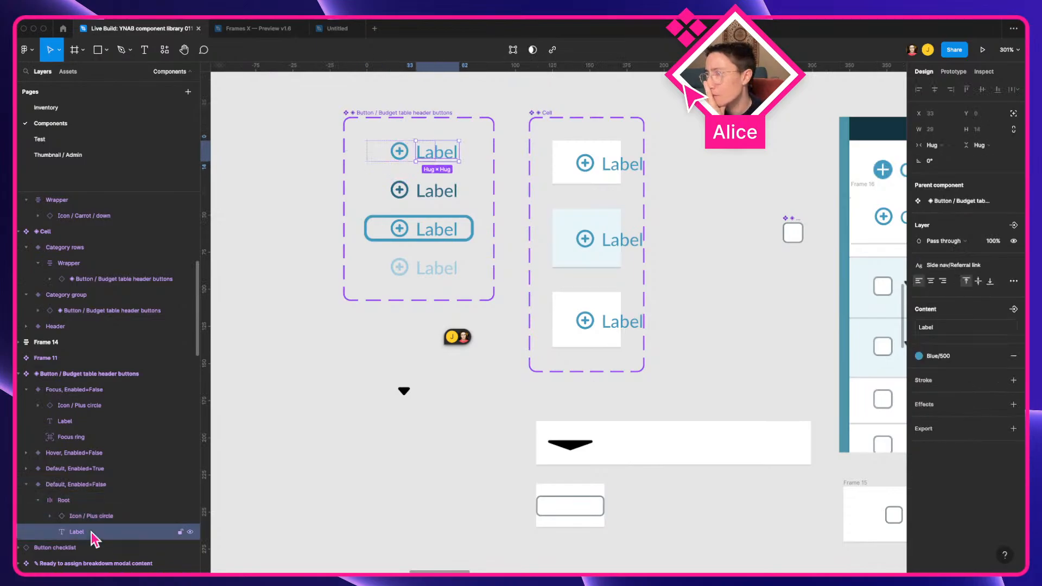
click(92, 517)
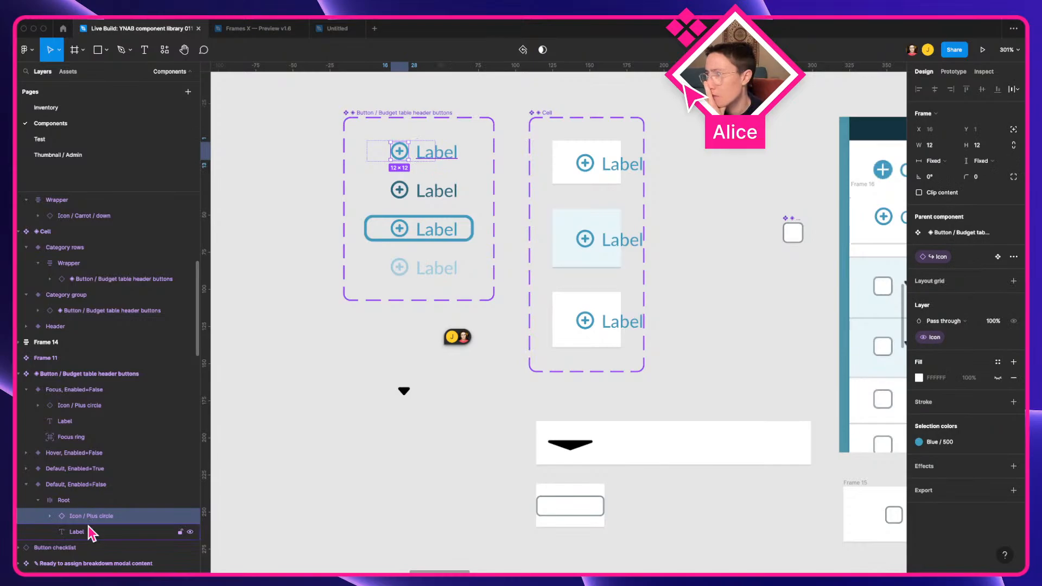
click(91, 533)
click(89, 501)
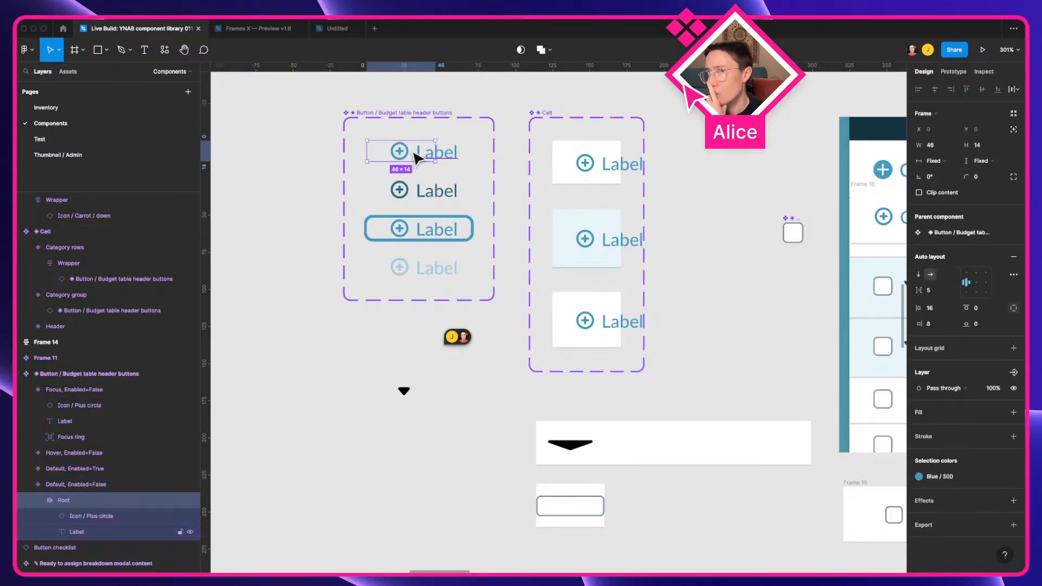
click(975, 283)
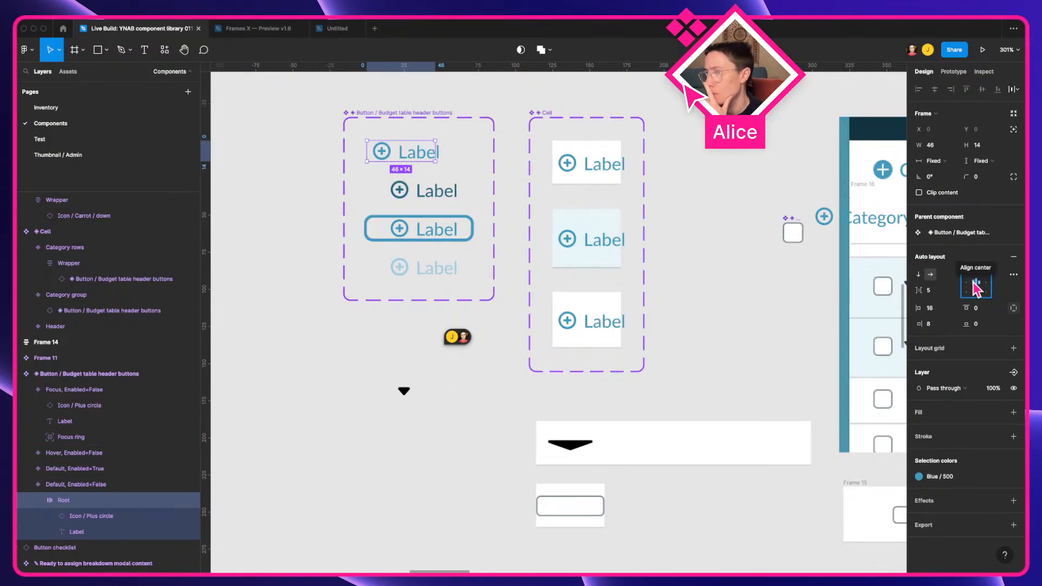
click(941, 160)
click(950, 172)
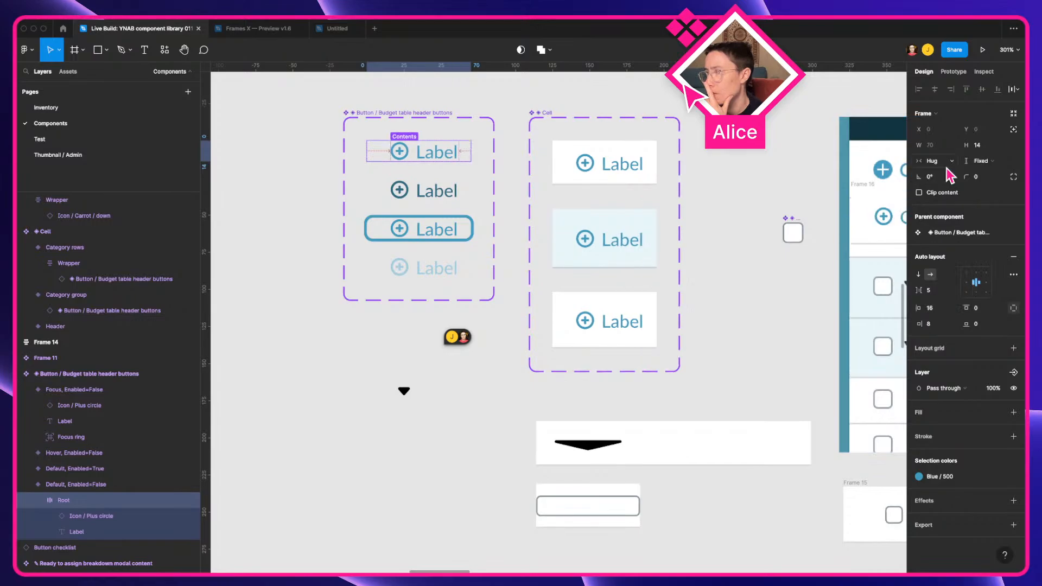
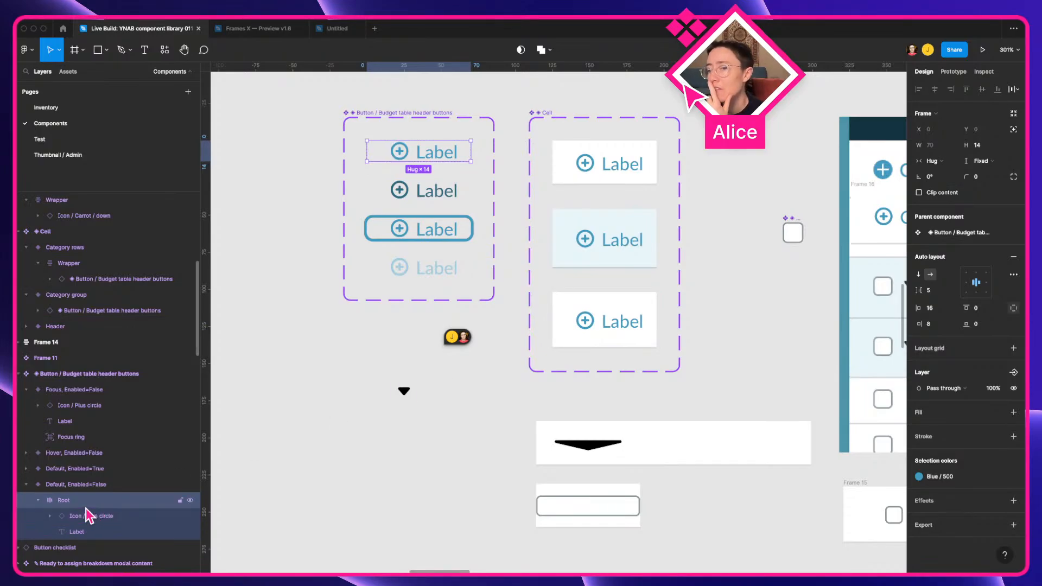
click(998, 161)
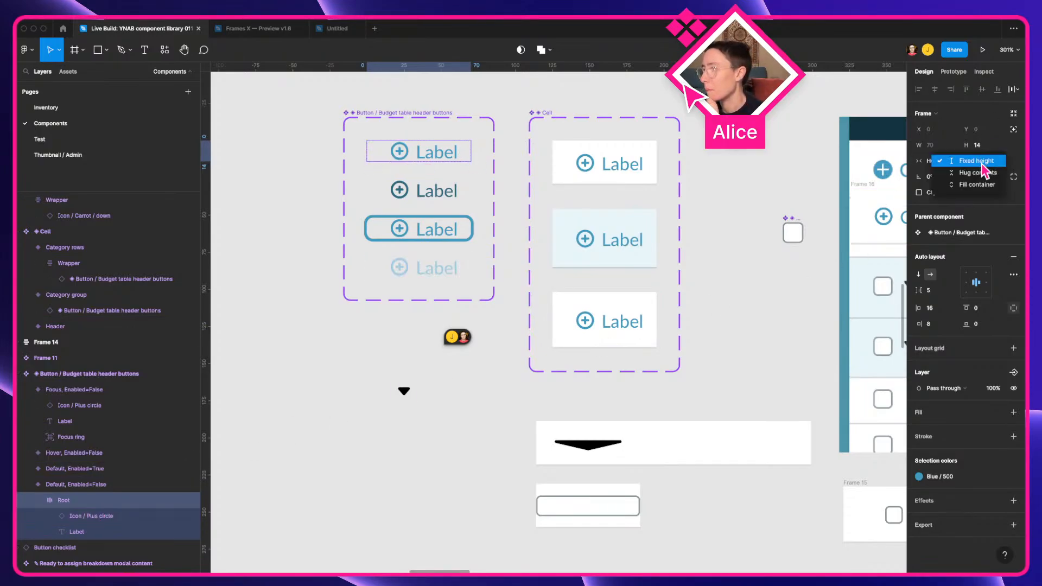
click(985, 174)
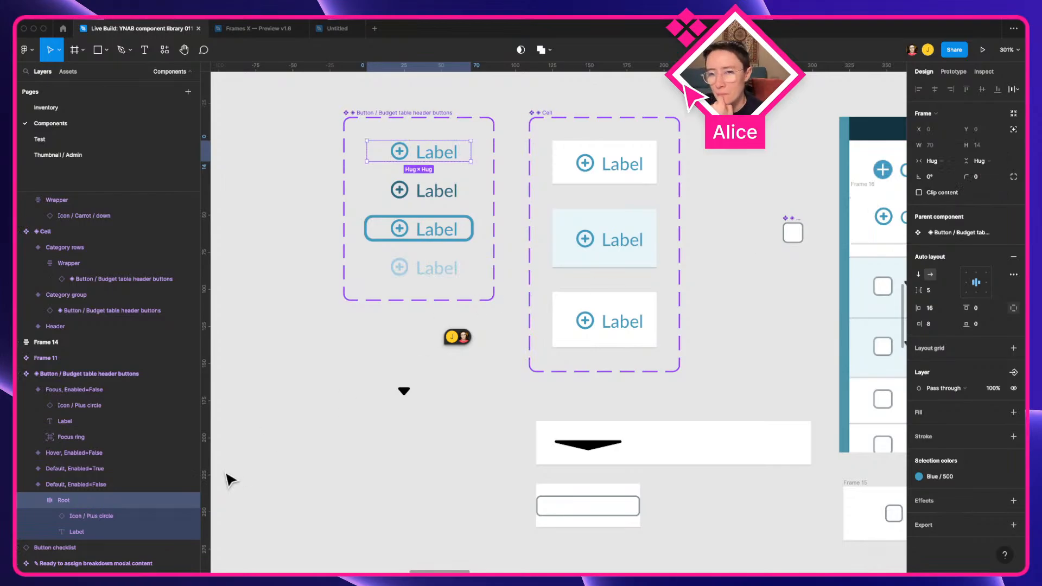
Step: Rename the Root frame in the Default, Enabled=False variant as "Content wrapper"
double_click(64, 501)
text(Content wrapper)
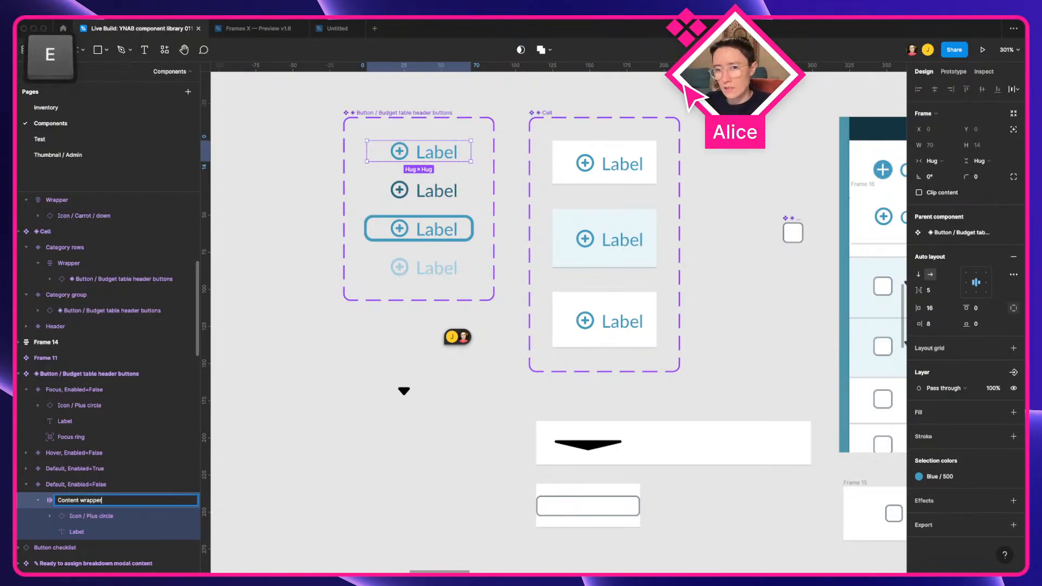
key(Return)
Step: Wrap the Content wrapper in a new auto layout frame named "Root"
key(shift+a)
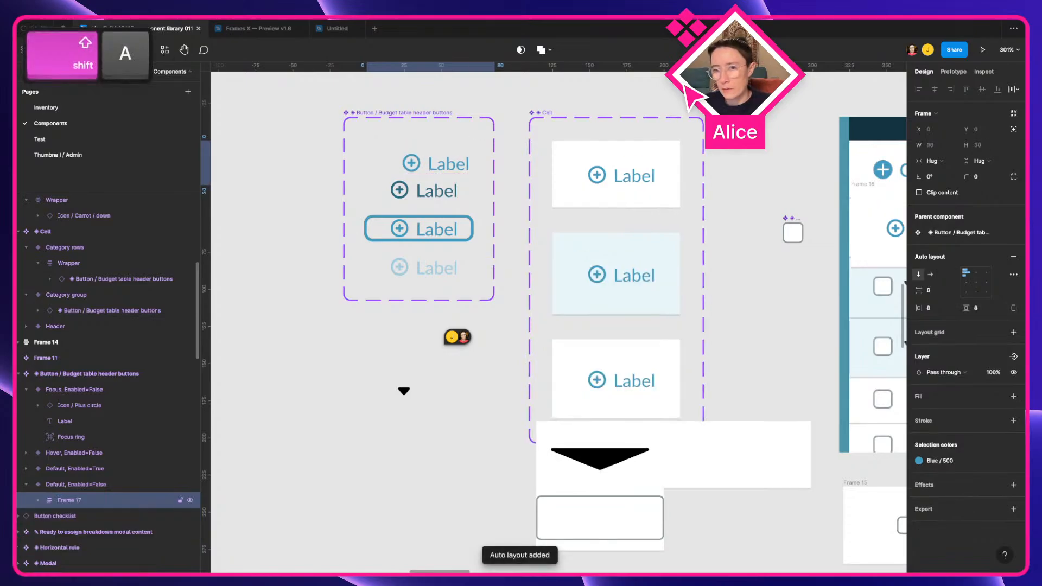
key(super+r)
text(Root)
key(Return)
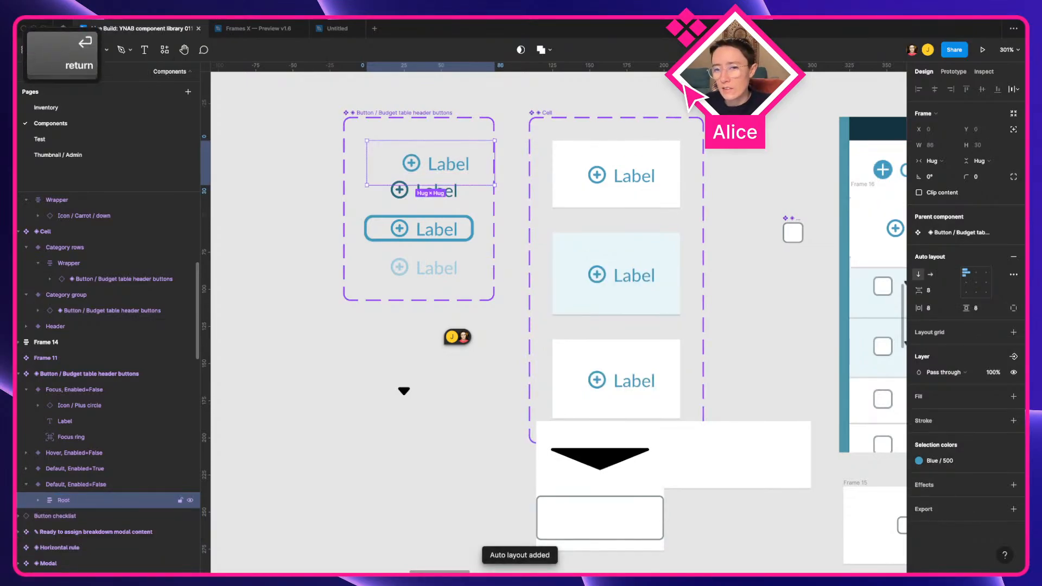
Step: Ungroup the Root and Content wrapper frames so the icon and label sit directly in the Default, Enabled=False variant
click(39, 501)
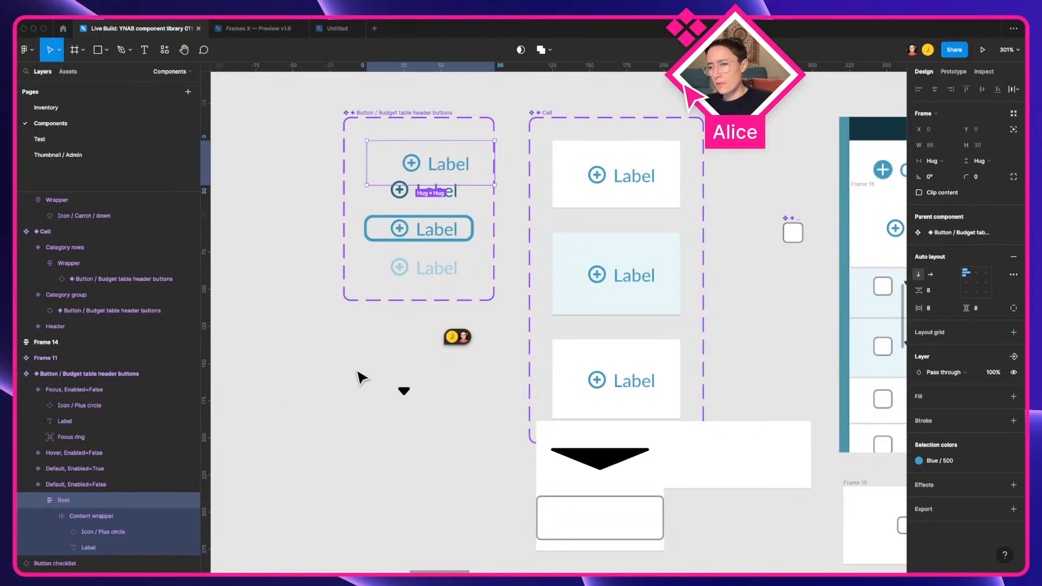
key(super+shift+g)
key(super+shift+g)
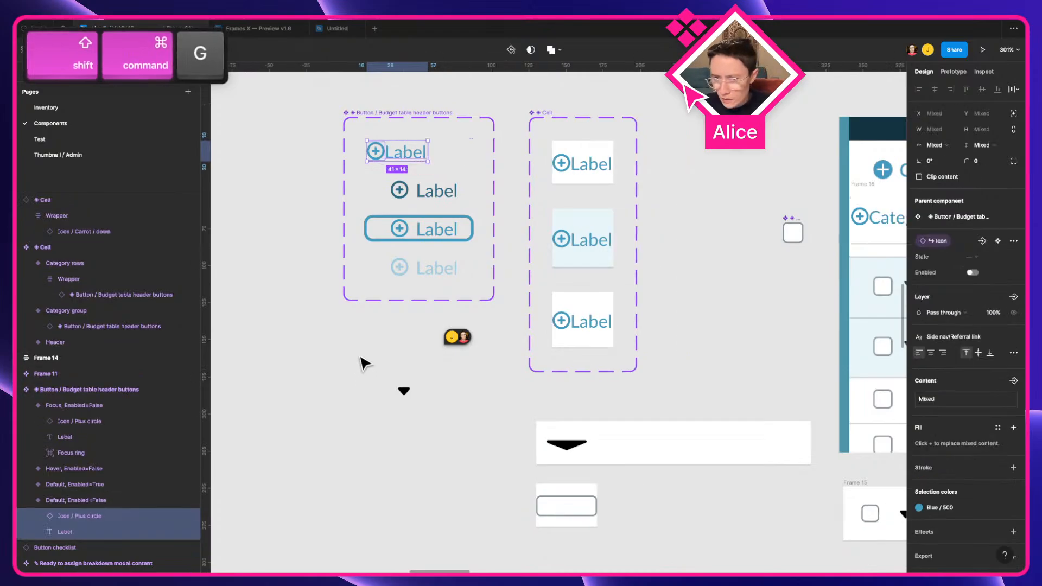
Step: Give the Default, Enabled=False variant individual paddings of 16 on the left and 8 on the right
click(80, 500)
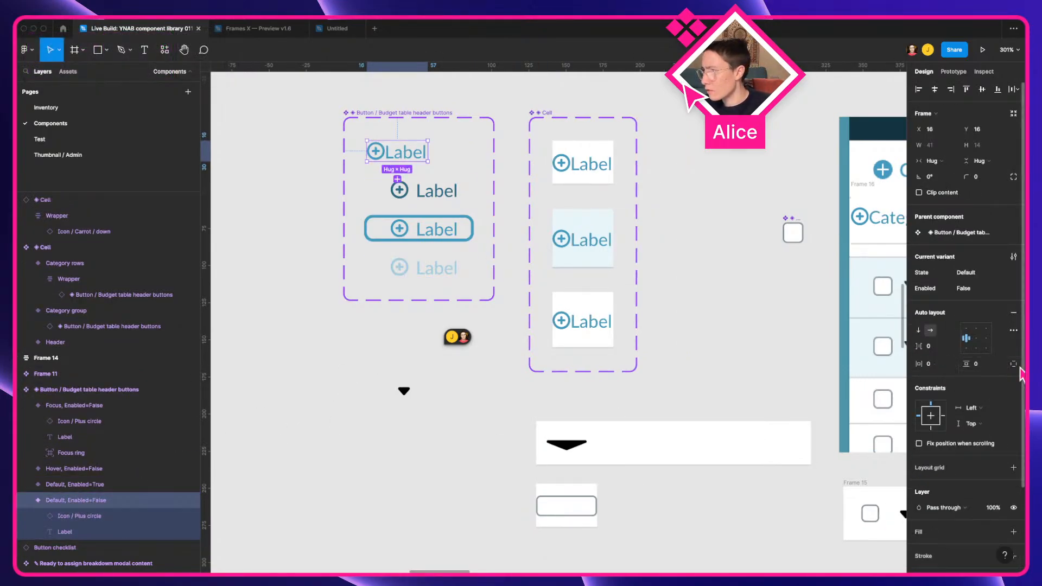
click(1013, 363)
click(929, 364)
text(16)
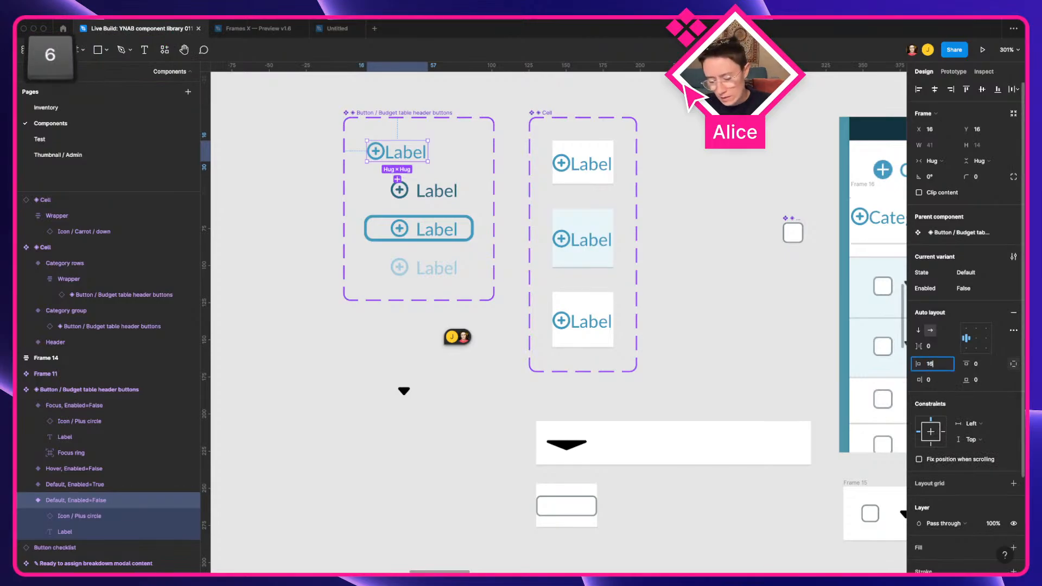
click(931, 380)
text(8)
key(Return)
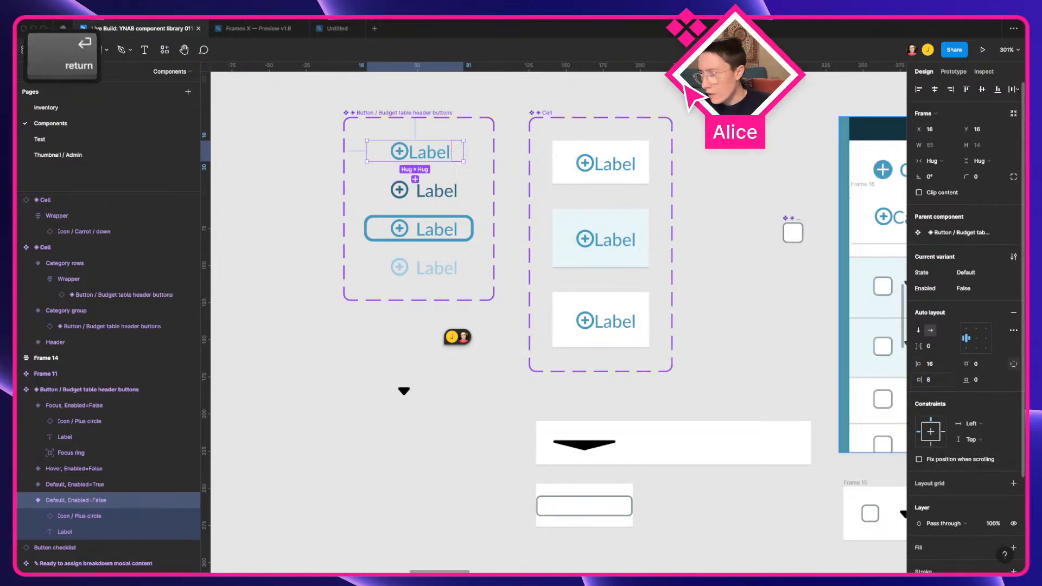
click(472, 456)
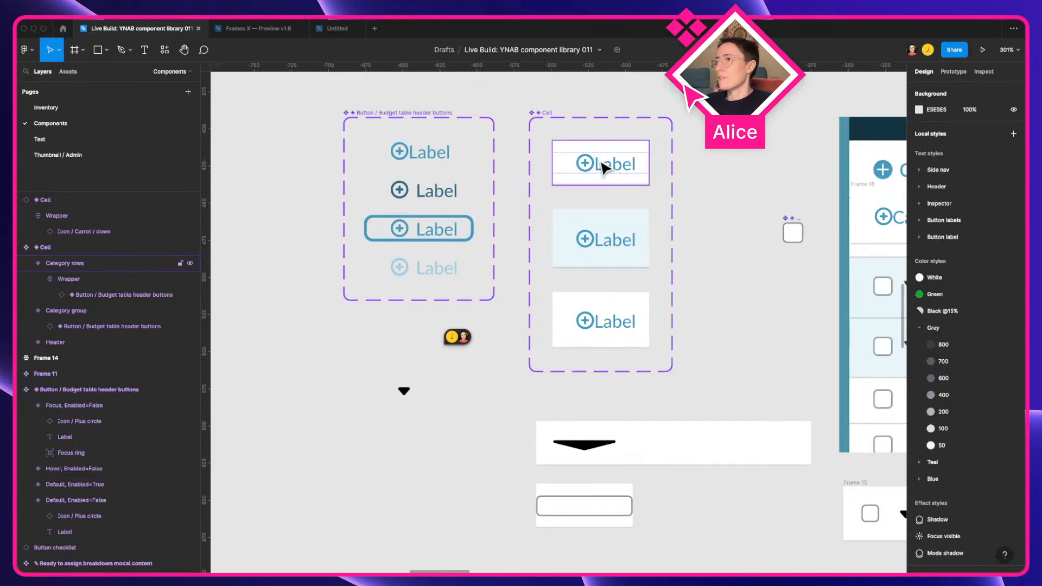
Step: Set the spacing between the icon and label in the Default, Enabled=False variant to 5
click(402, 156)
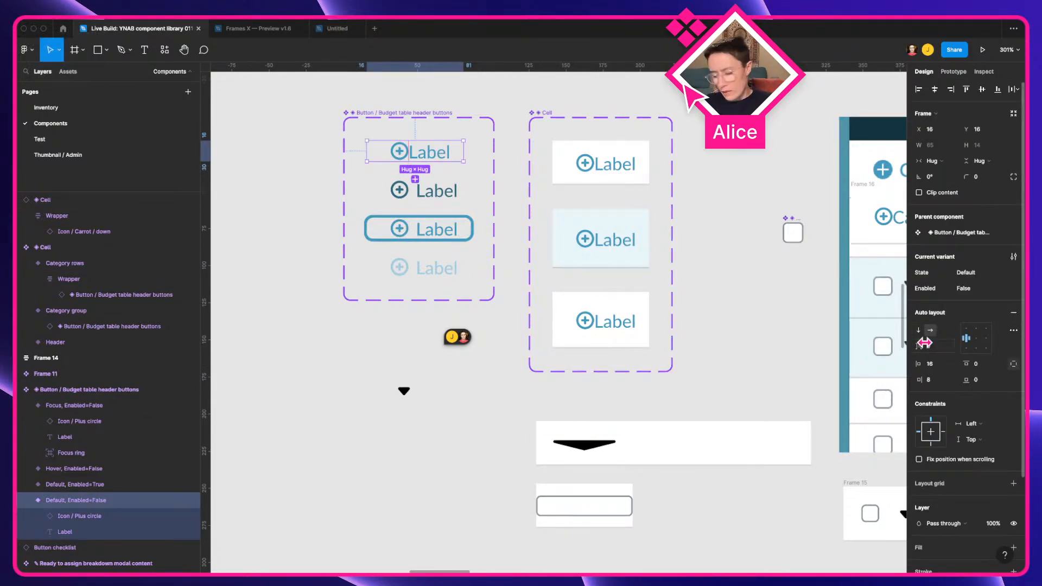
key(Return)
click(483, 449)
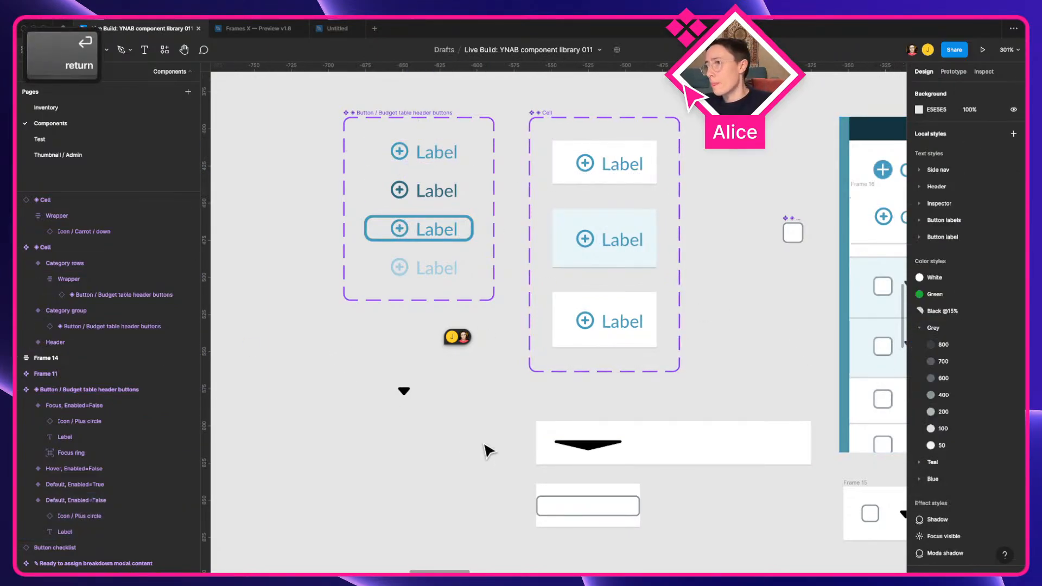
Step: Compare the Header cell's button label with the header buttons in the reference budget table, and reselect the Default, Enabled=False variant
super+click(631, 339)
scroll(507, 360, right, 10)
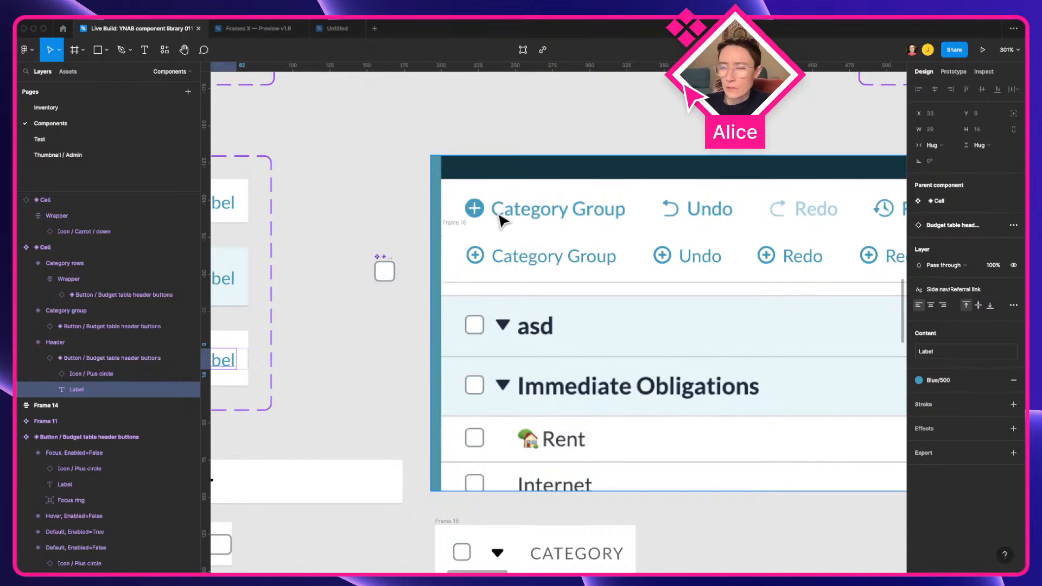
drag(688, 209, 708, 257)
scroll(490, 256, down, 5)
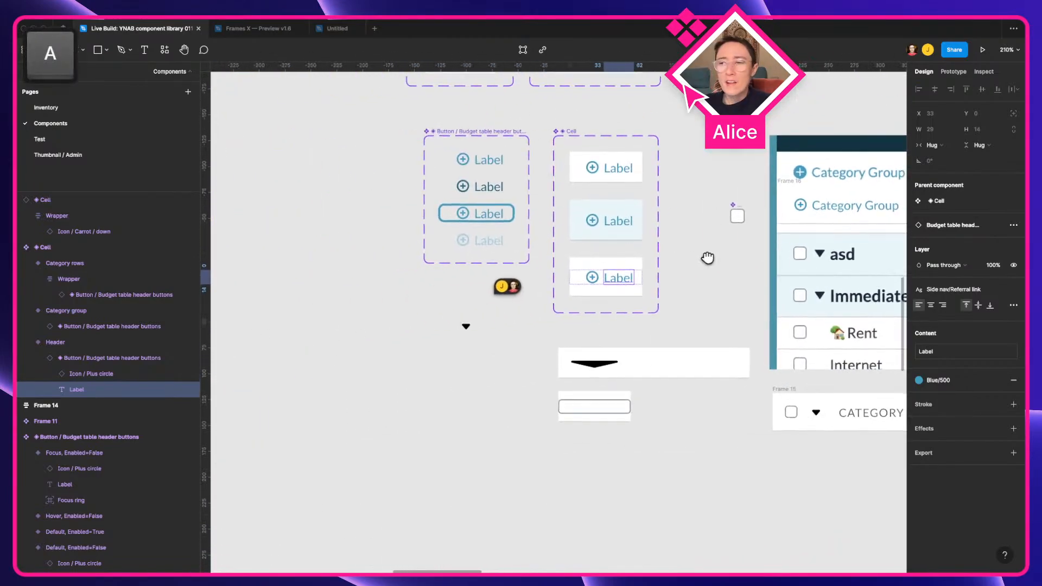
click(477, 163)
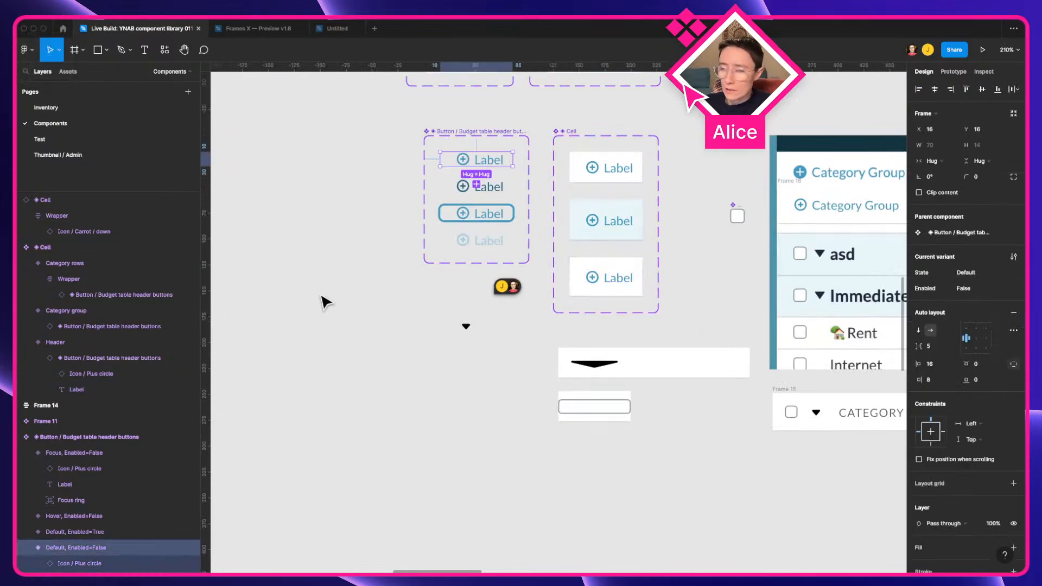
Step: Examine the Wrapper frame around the stretched caret icon in the Cell instance below the component sets
scroll(143, 358, down, 2)
click(353, 407)
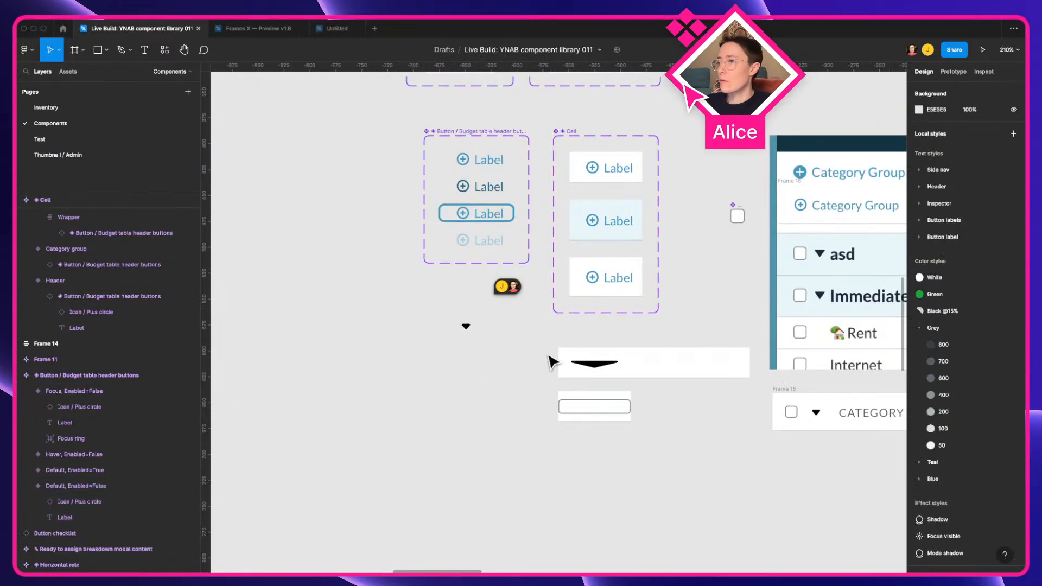
click(623, 364)
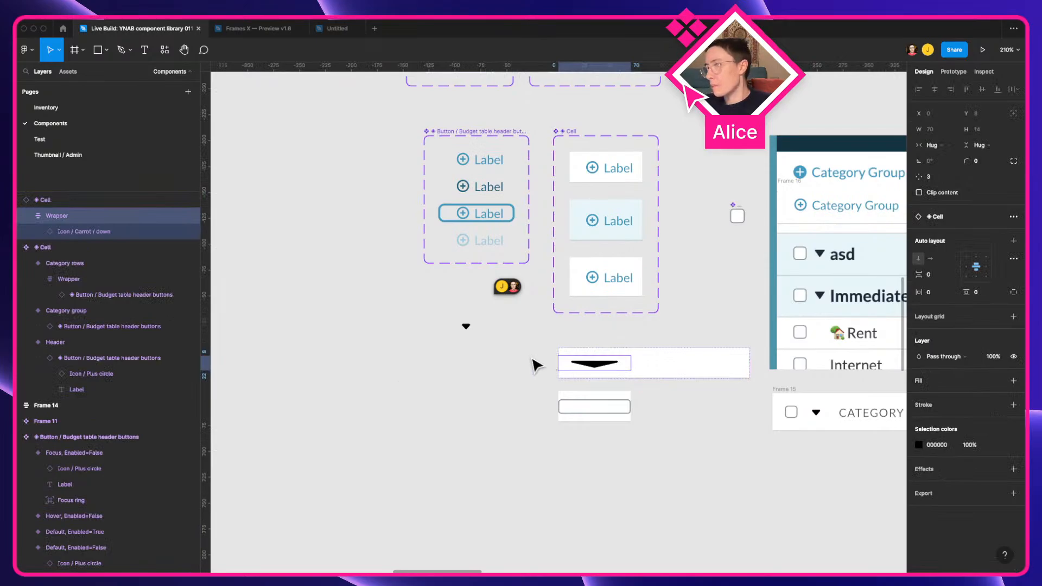
scroll(141, 271, up, 1)
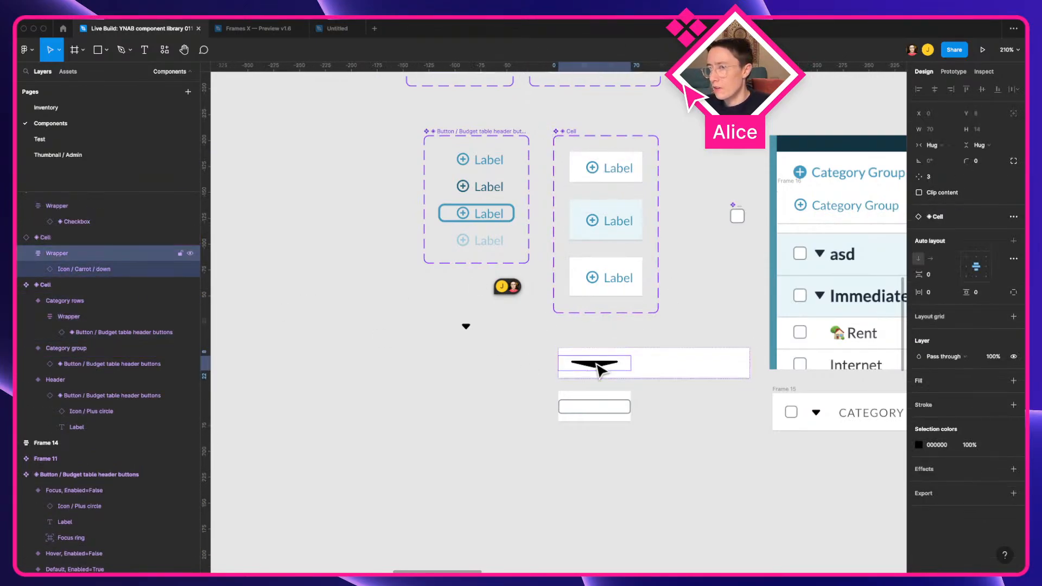
click(465, 376)
Step: Draw a 16 × 16 frame beside the set of icon components and add auto layout to it
scroll(465, 331, down, 3)
key(space)
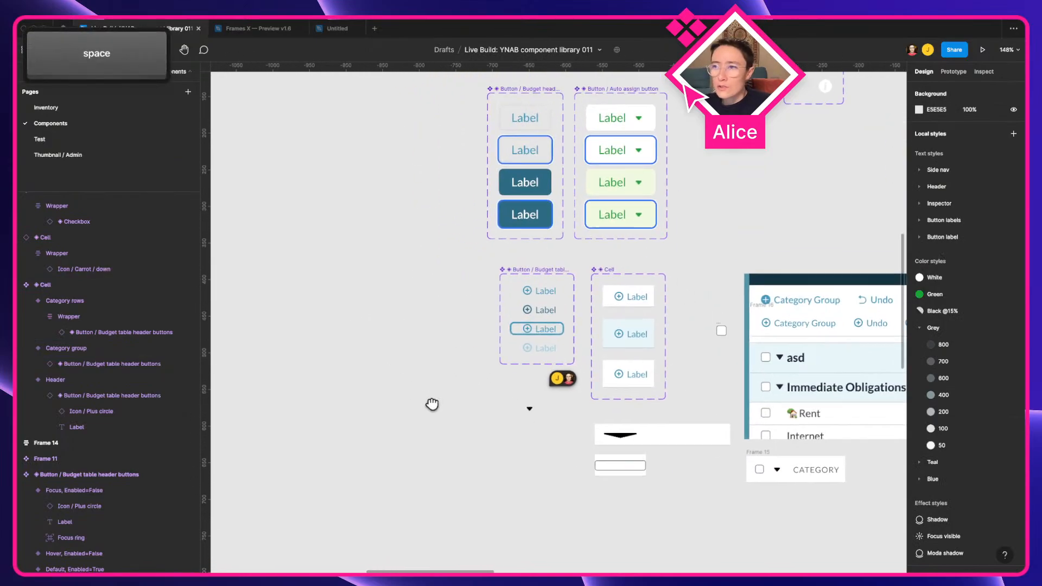
scroll(432, 404, down, 5)
scroll(467, 414, up, 5)
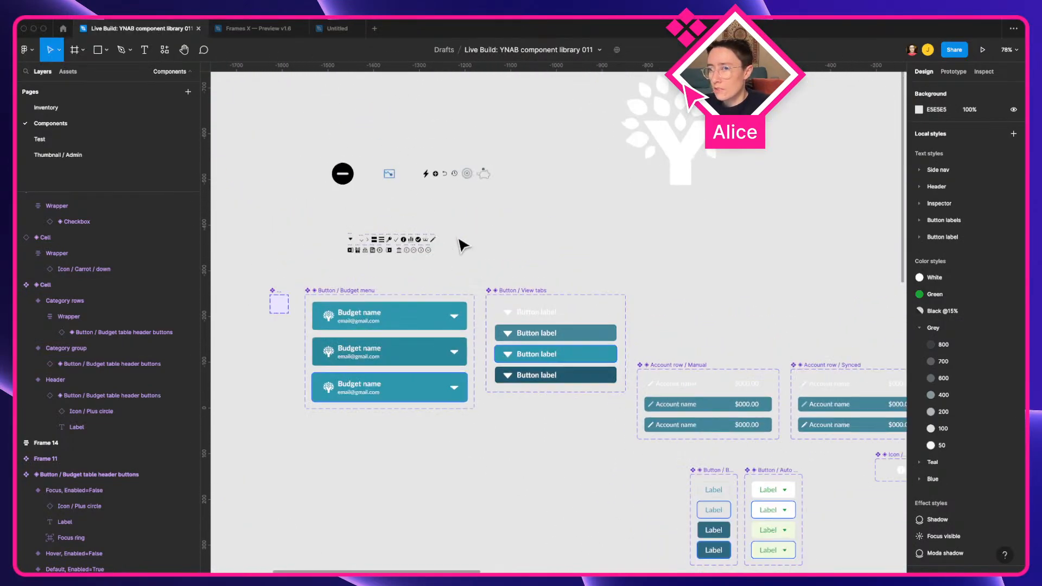
key(space)
scroll(459, 239, up, 3)
scroll(564, 269, up, 5)
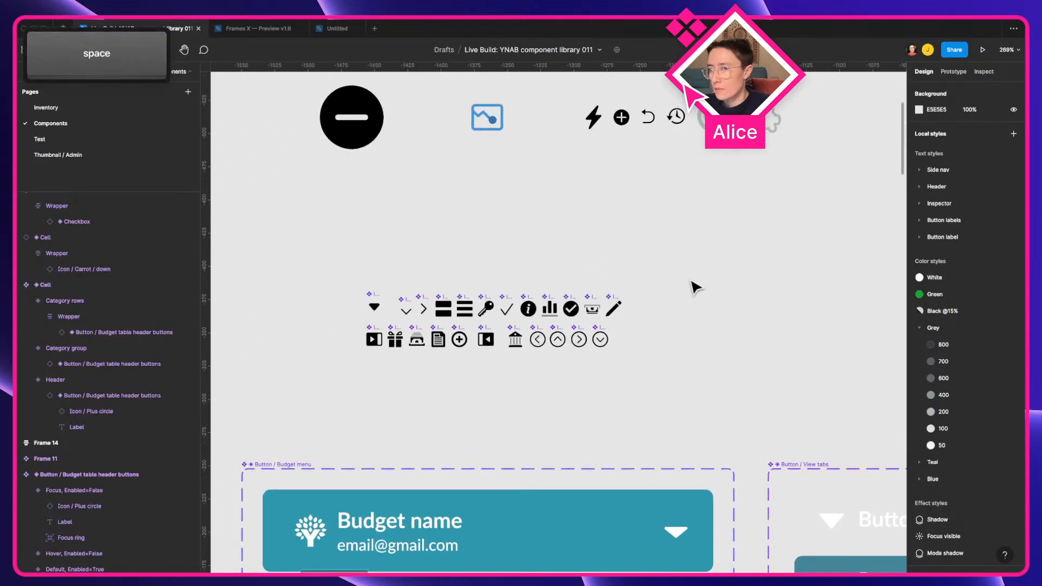
scroll(694, 288, up, 3)
key(f)
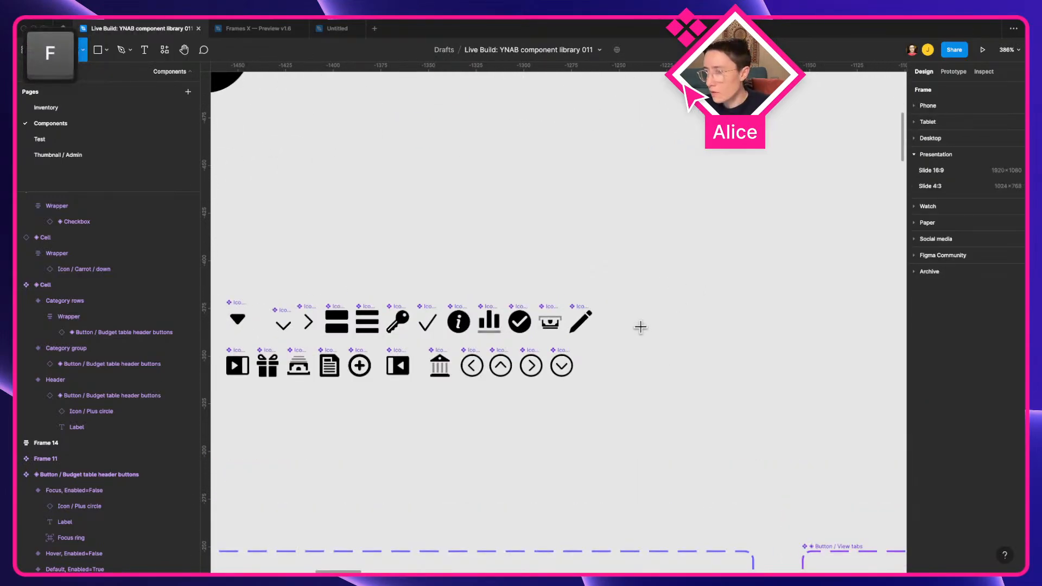
drag(638, 325, 668, 356)
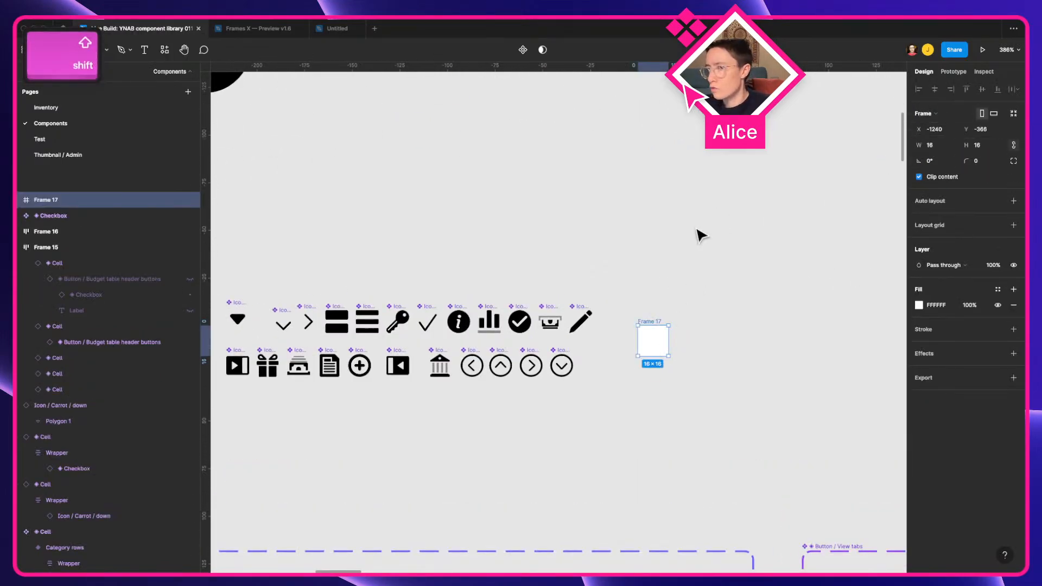
click(930, 202)
click(648, 251)
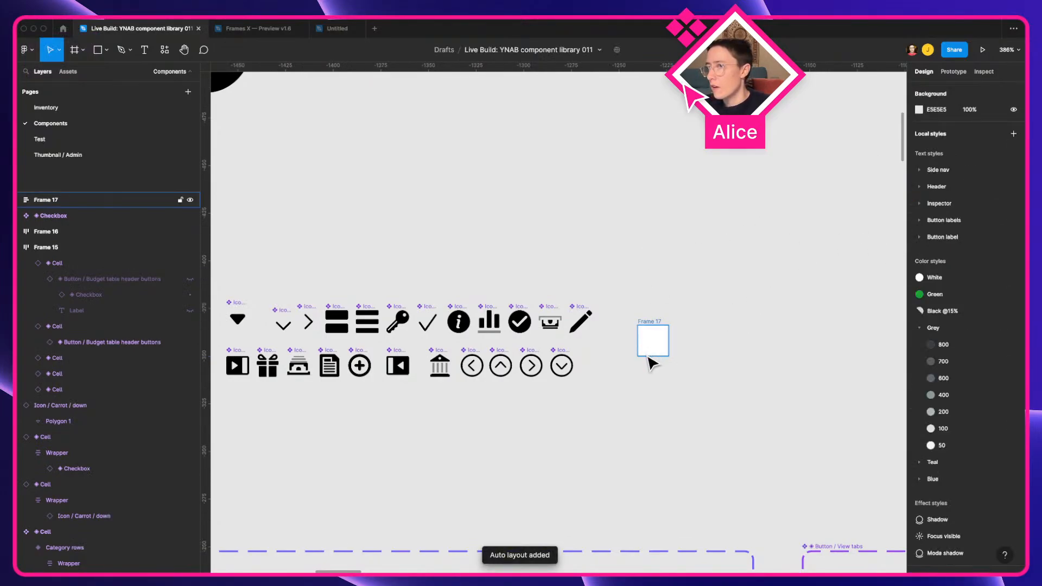
Step: Rename the new auto layout frame beside the icons as "Icon wrapper"
click(652, 348)
key(super+r)
text(Icon wrapper)
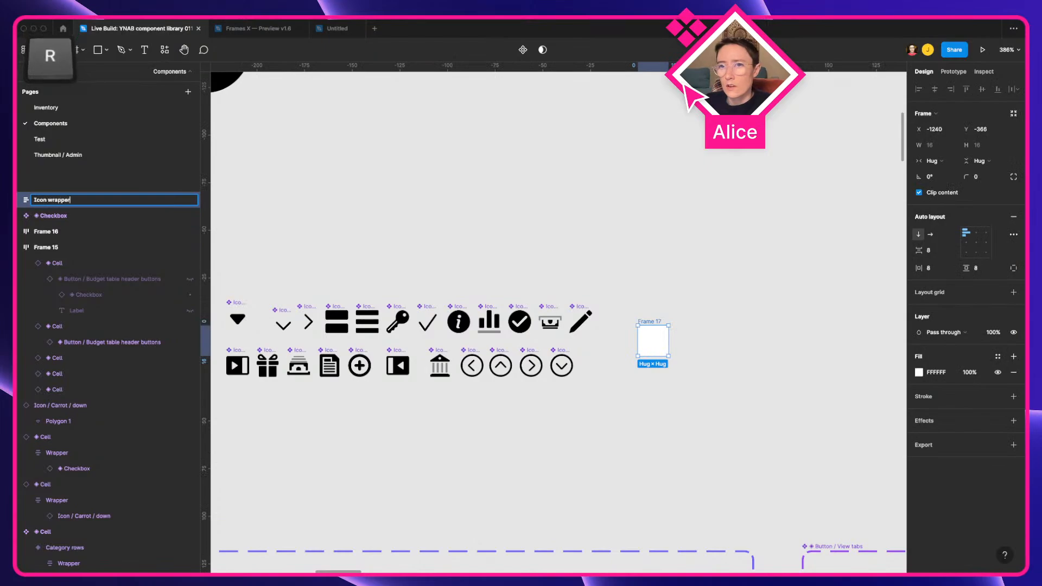
key(super+Left)
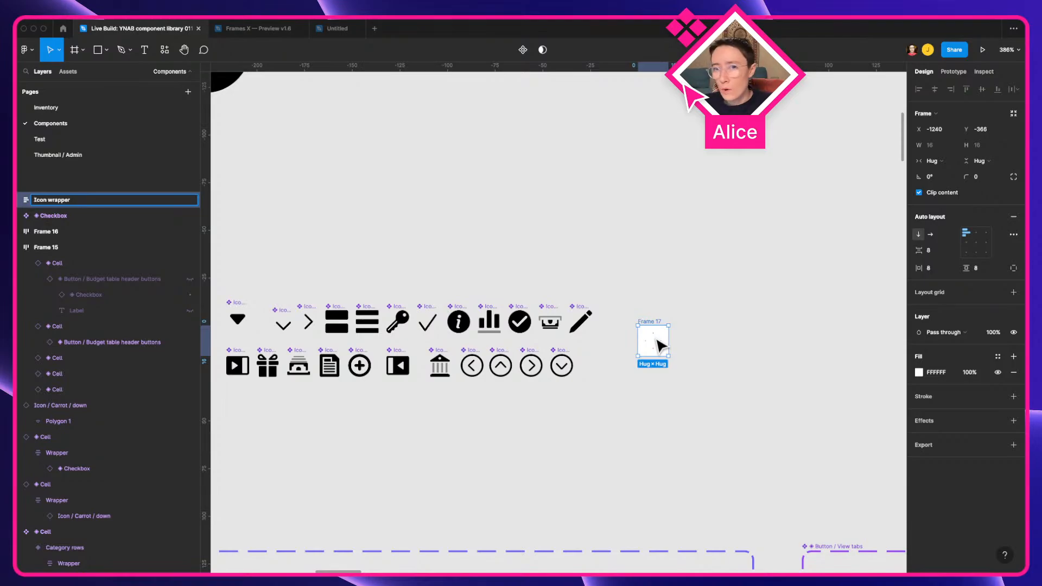
key(ctrl+super+space)
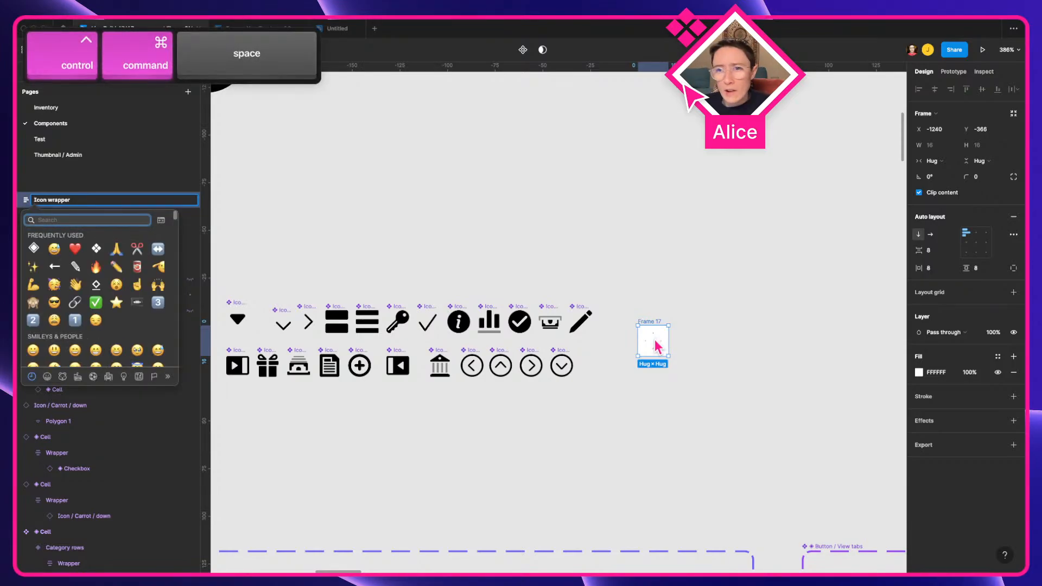
click(661, 340)
click(681, 337)
click(659, 339)
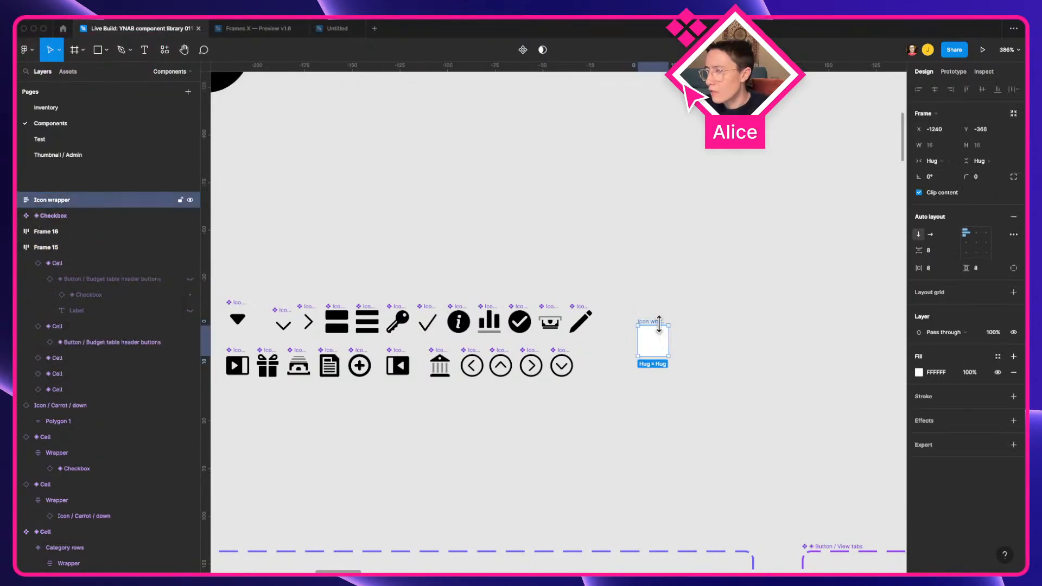
Step: Centre the Icon wrapper's auto layout with spacing and paddings of 0, and remove its white fill
click(971, 242)
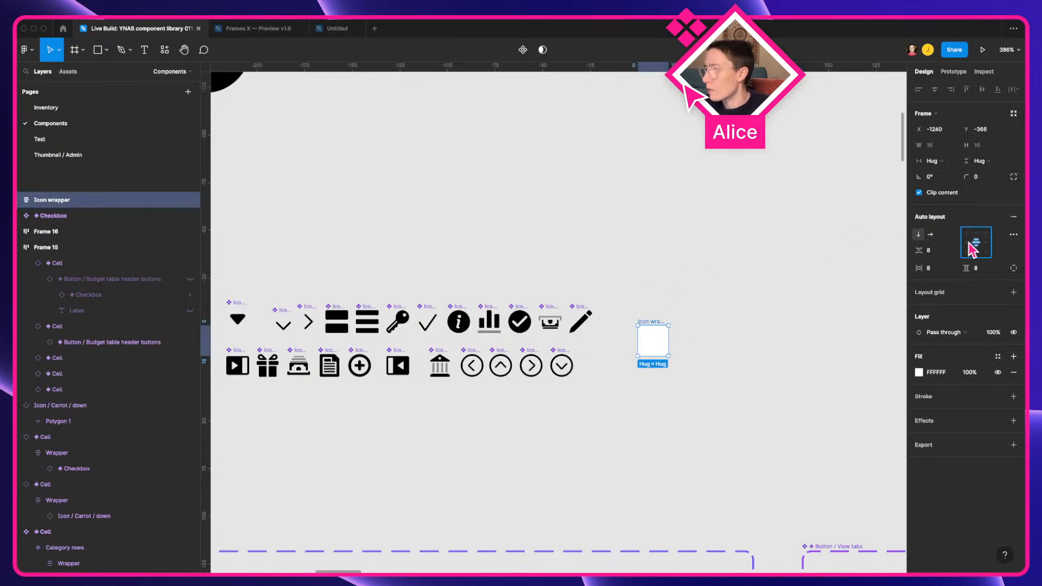
click(943, 249)
text(0)
key(Tab)
text(0)
key(Tab)
text(0)
key(Tab)
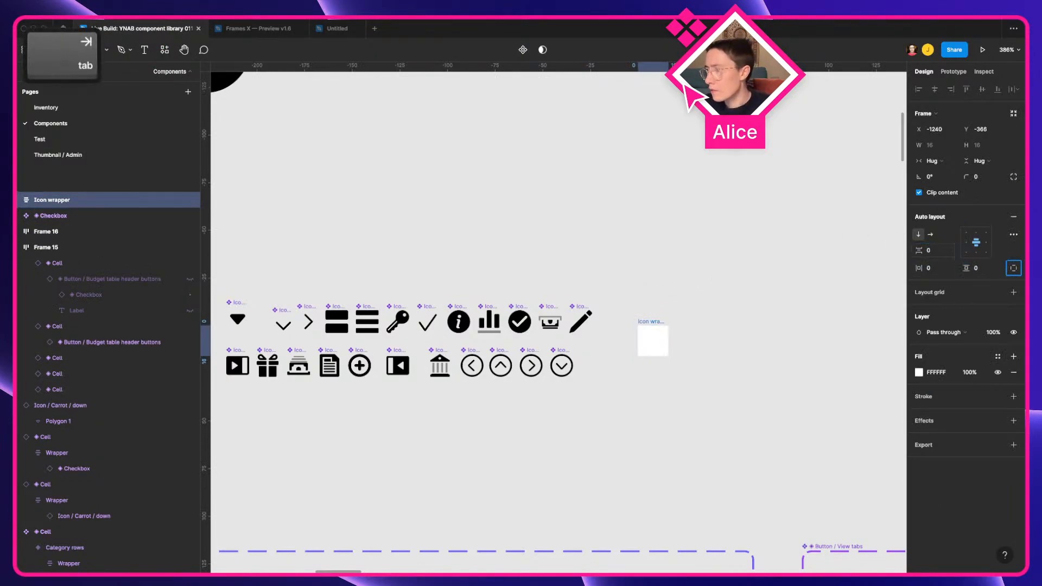
click(1013, 372)
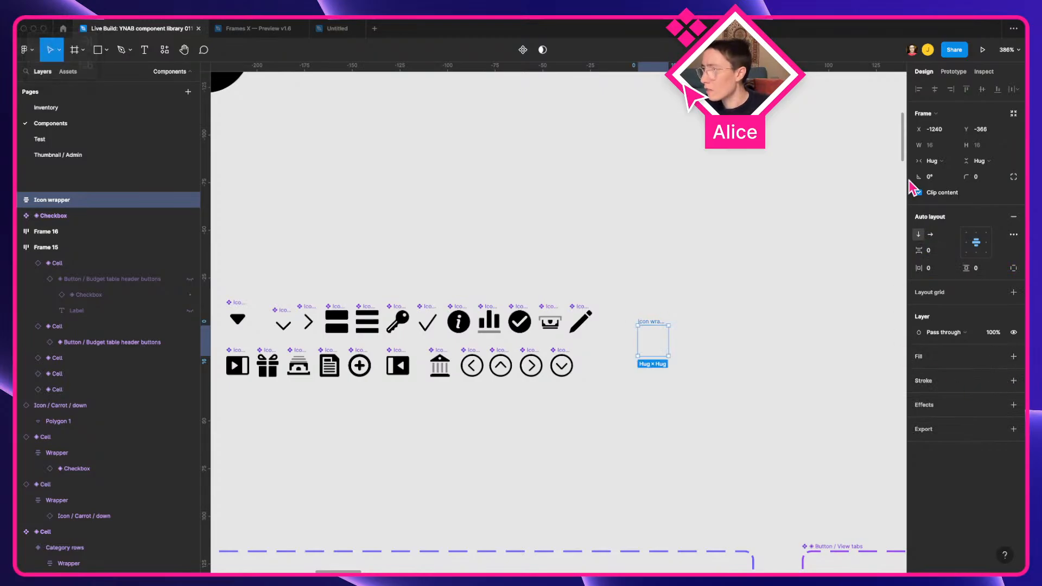
click(780, 219)
Step: Place an instance of Icon / Carrot / down inside the Icon wrapper frame and turn the frame into a component
key(space)
drag(759, 220, 790, 203)
click(267, 306)
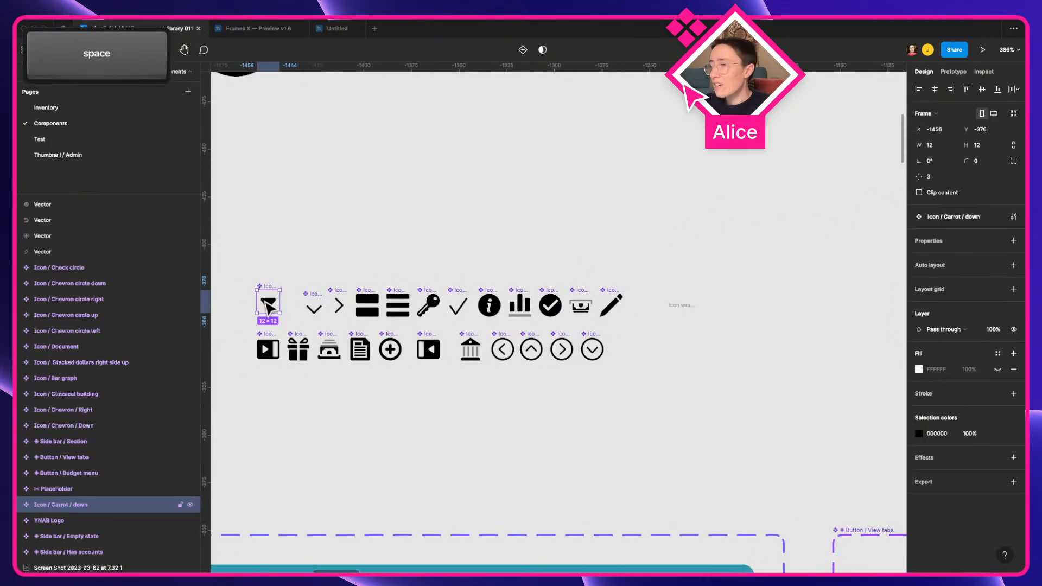
drag(268, 305, 679, 321)
click(678, 305)
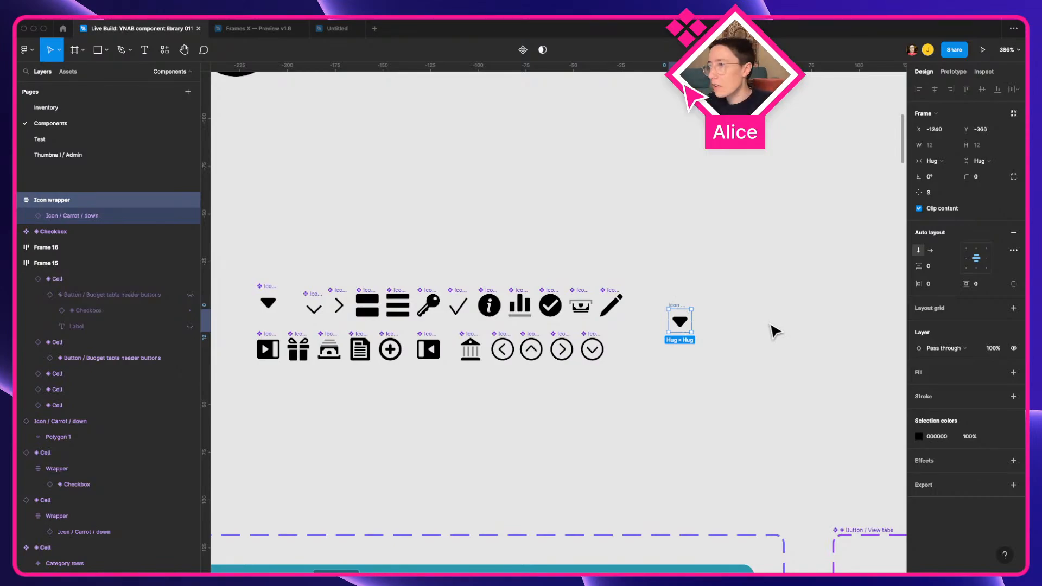
key(alt+super+k)
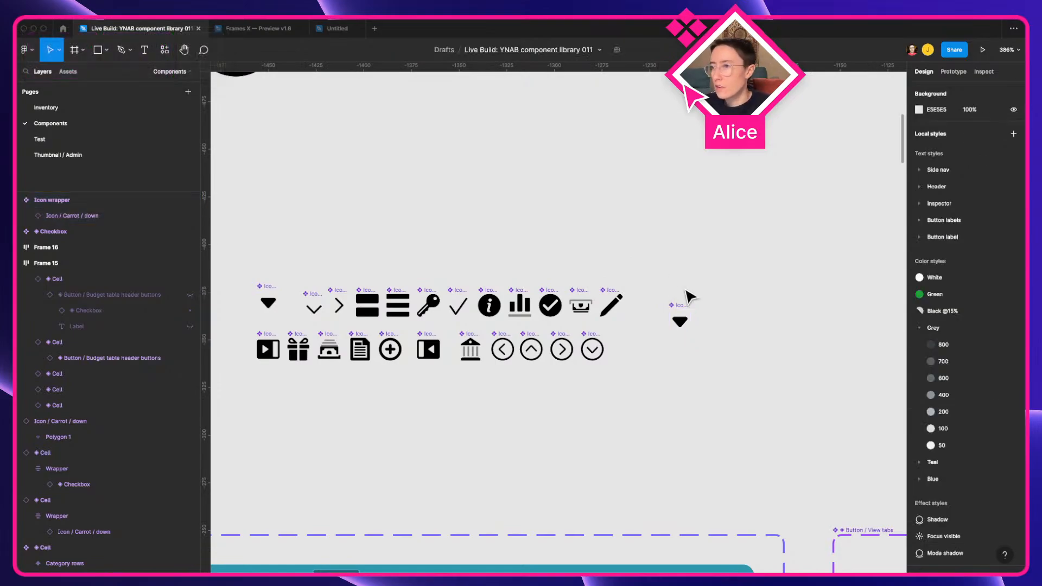
Step: Start an instance swap property for the caret icon nested in the Icon wrapper component and name it "Icon"
double_click(682, 327)
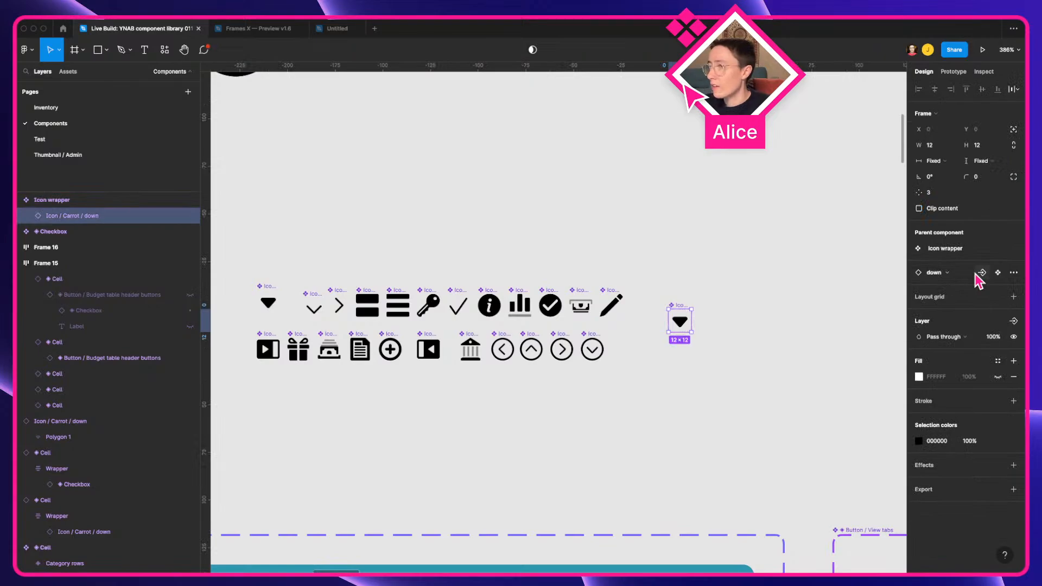
click(695, 296)
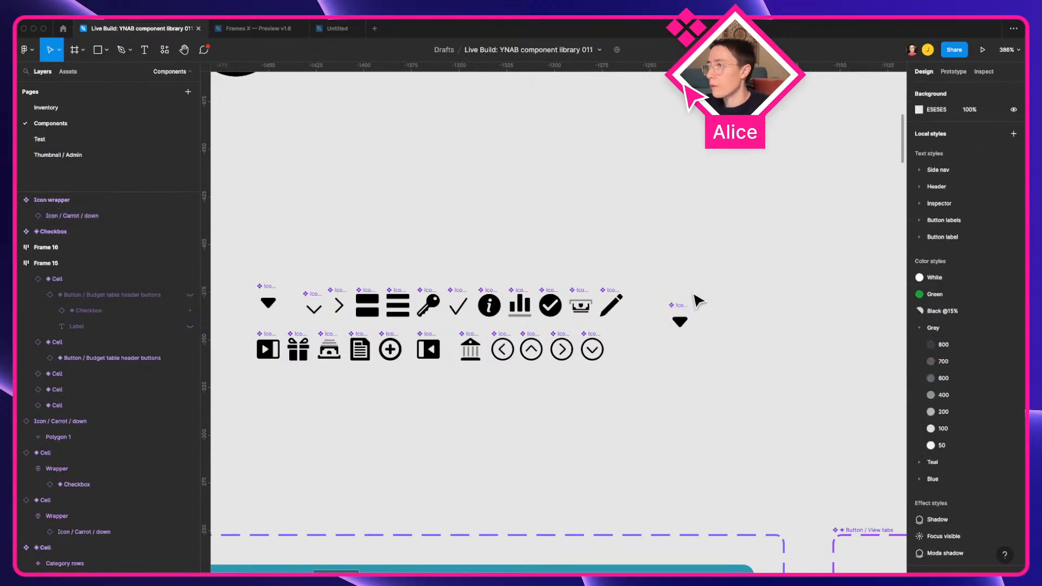
click(682, 304)
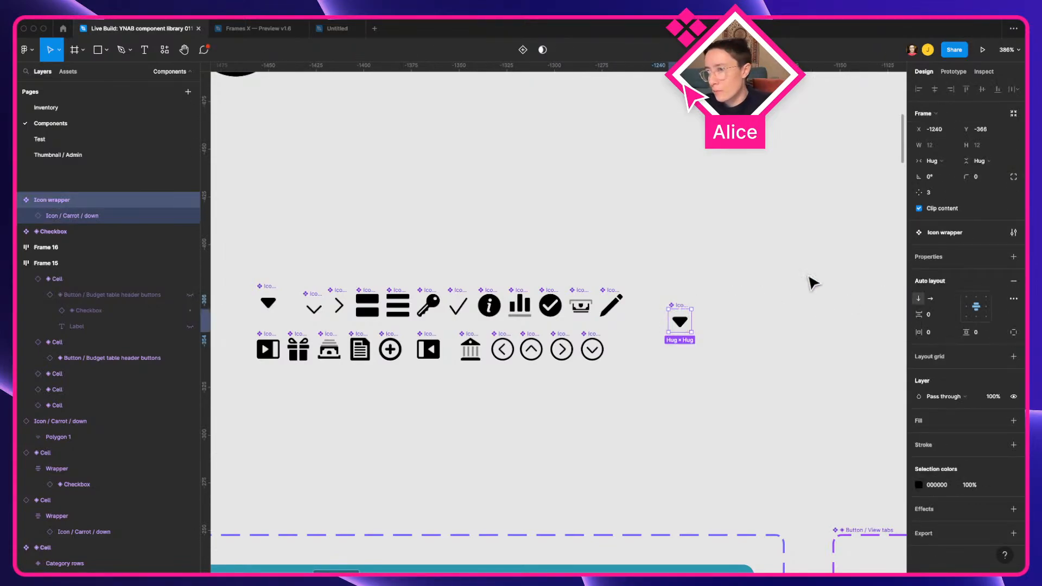
double_click(684, 323)
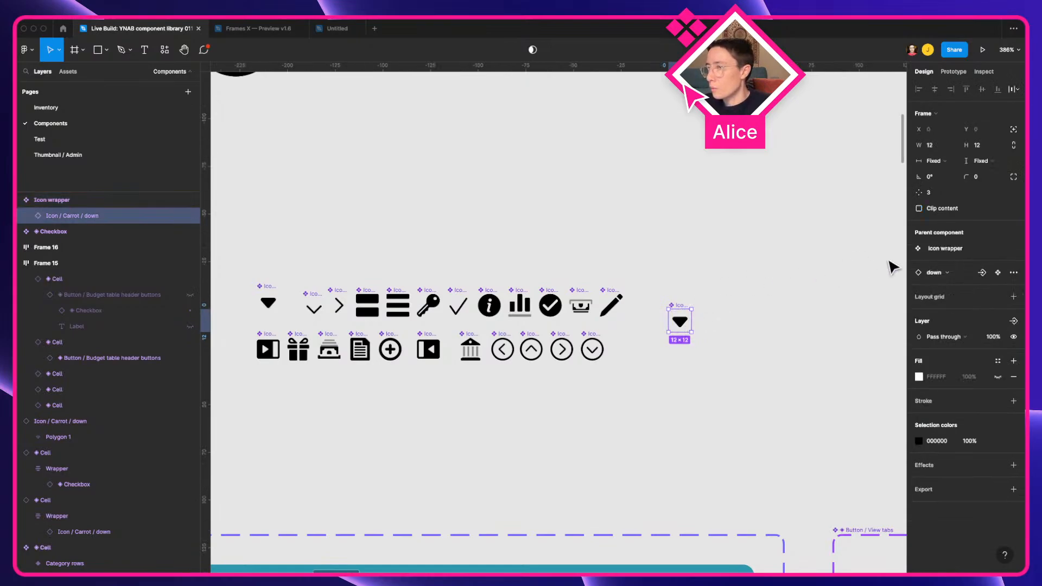
click(981, 272)
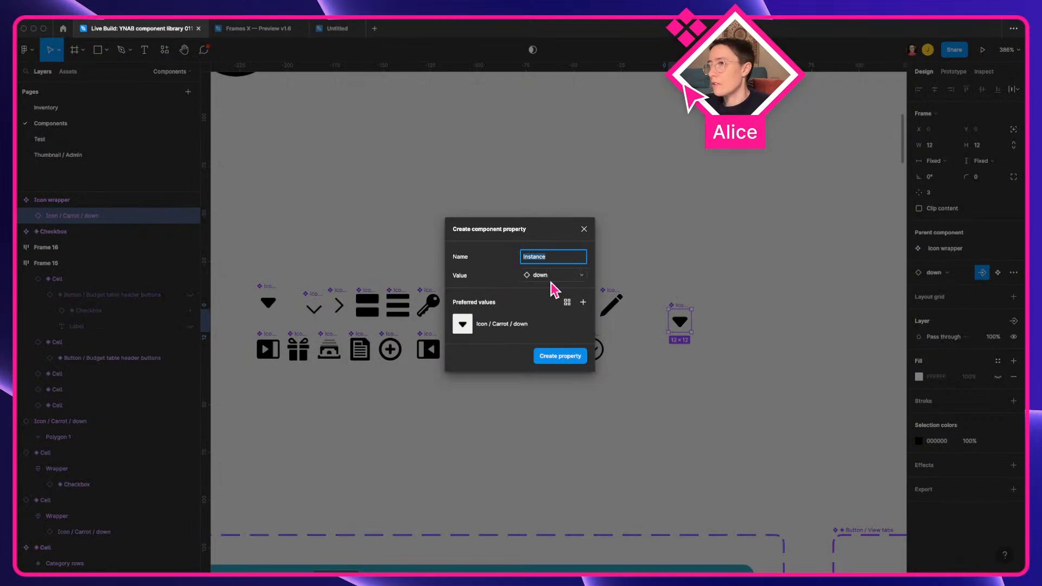
key(shift)
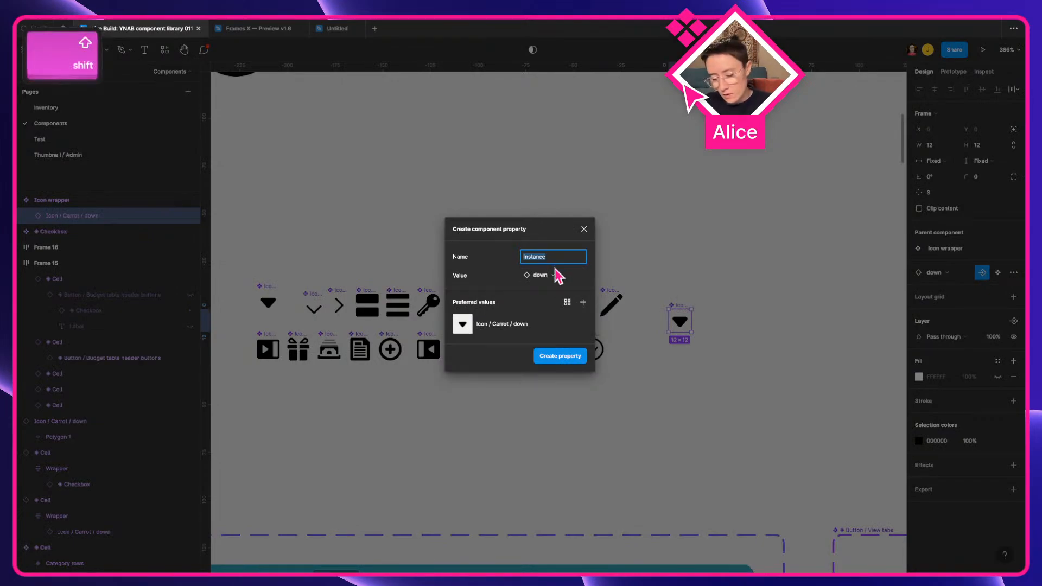
text(Icon)
Step: Search the nested instances for "icon" and add Icon wrapper, Document, Information, Gift and Key to the Icon property's preferred values
click(582, 302)
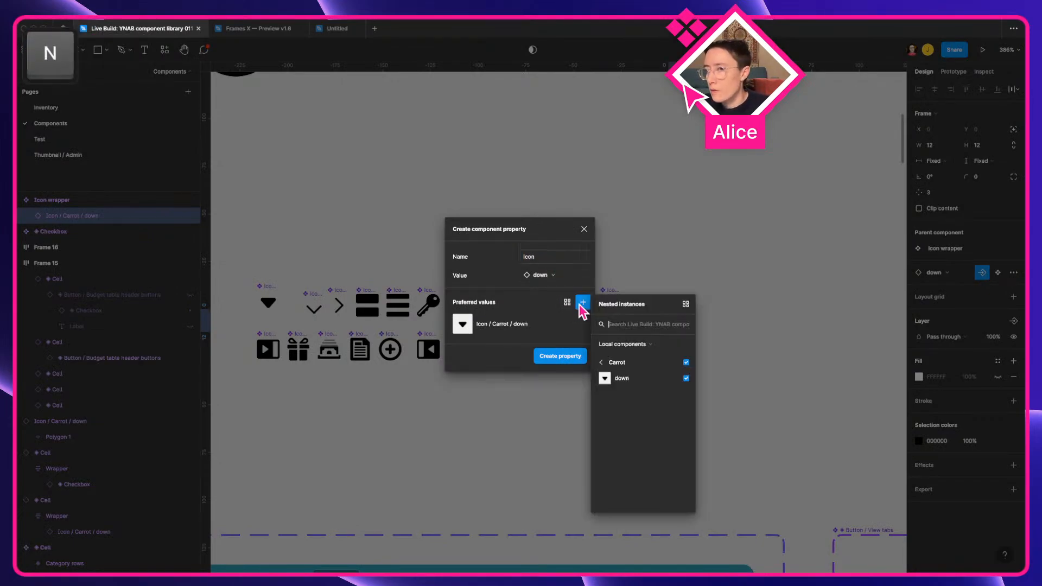
click(628, 363)
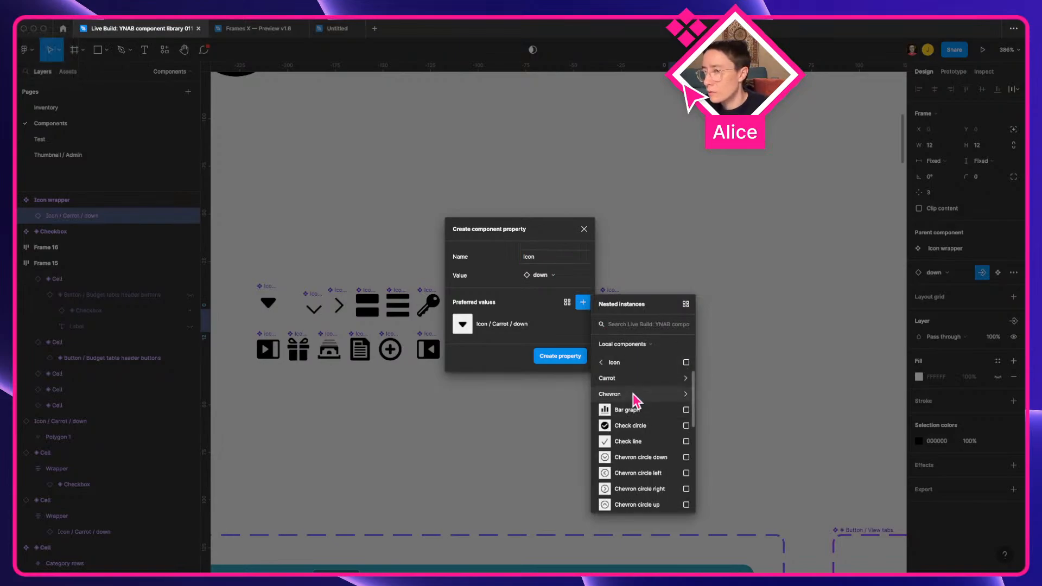
click(642, 320)
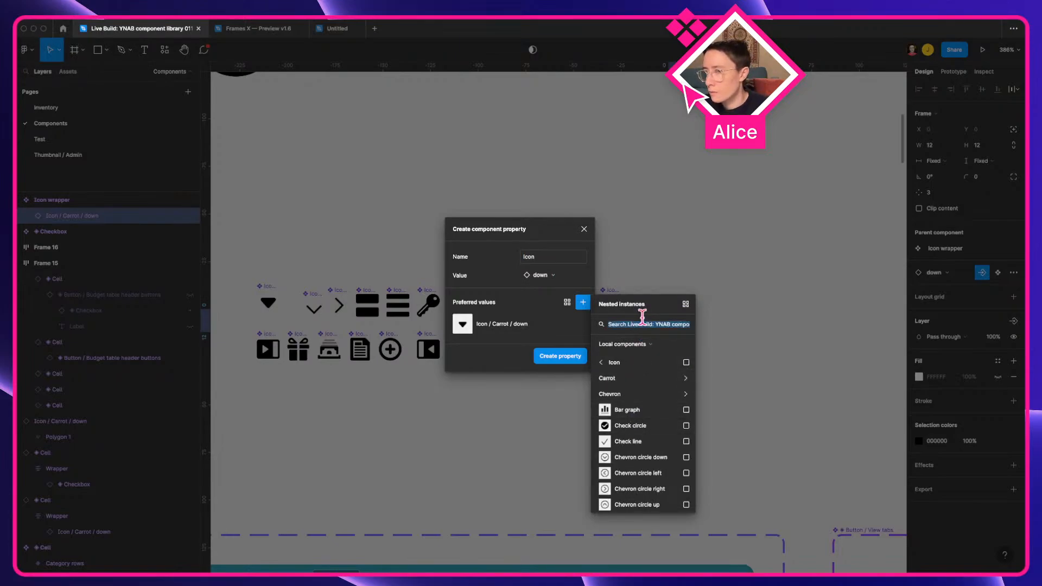
text(icon)
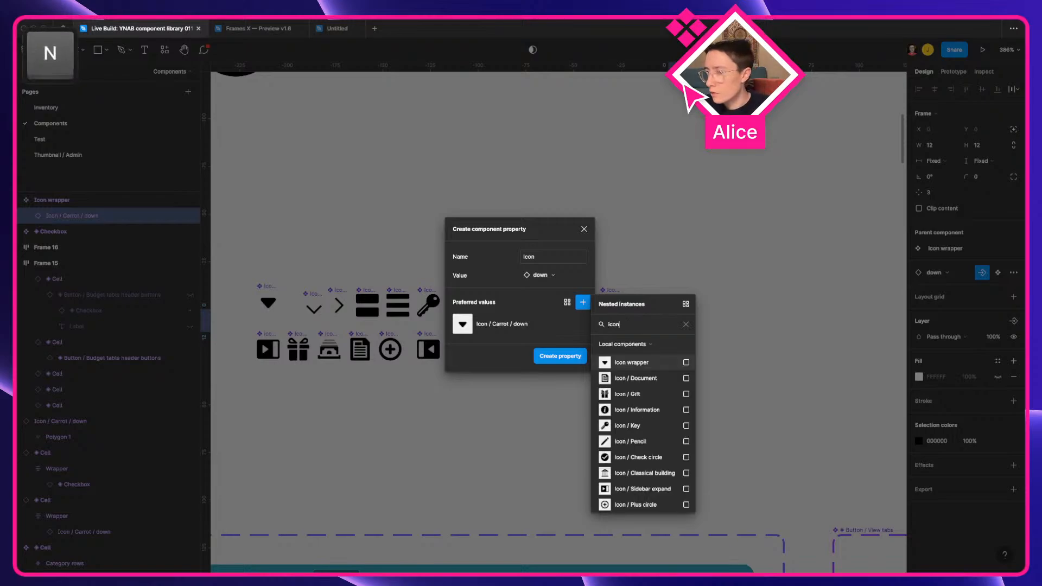
click(673, 386)
click(669, 379)
click(670, 392)
click(670, 396)
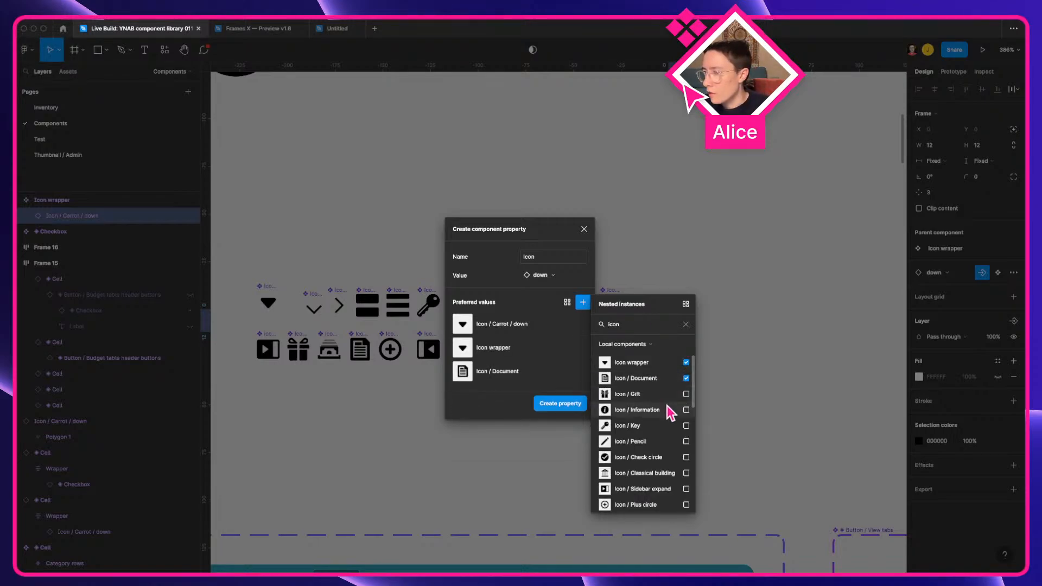
click(668, 408)
click(668, 396)
click(665, 428)
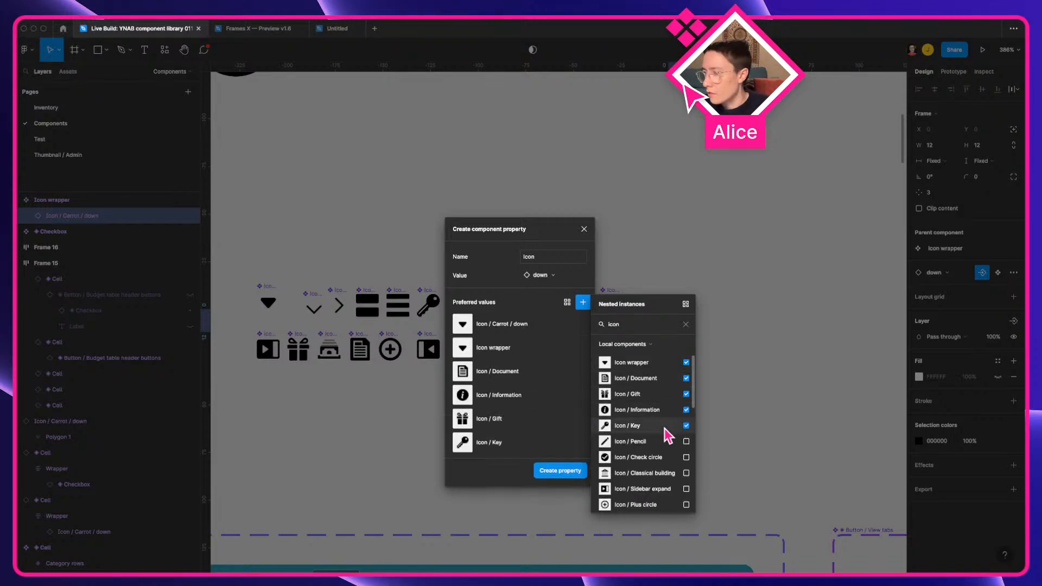
Step: Add the icons from Pencil and Check circle through Progress bars on and Chevron circle right to the Icon property's preferred values
click(672, 471)
scroll(673, 471, down, 2)
click(665, 378)
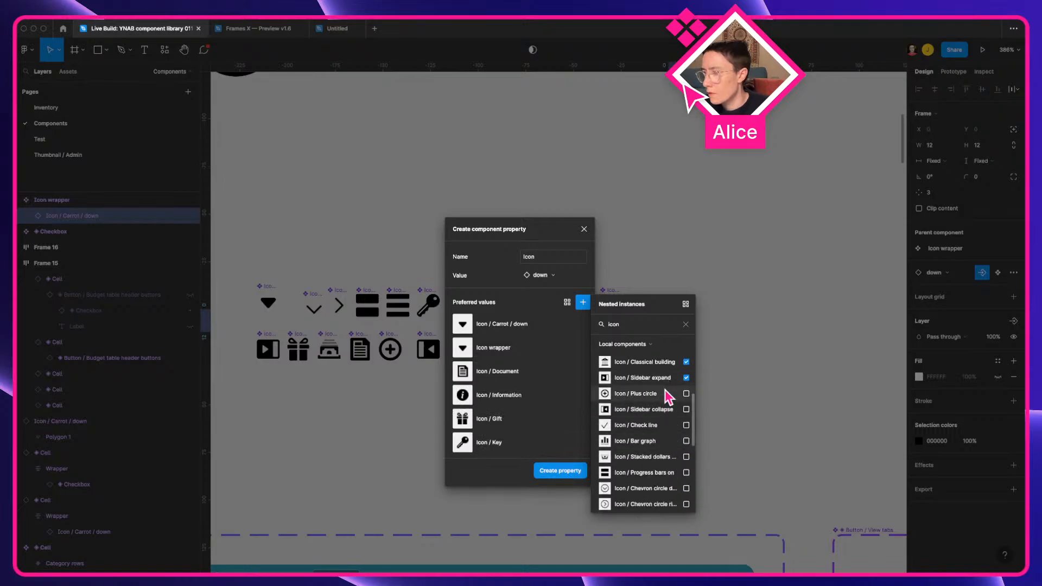
click(666, 394)
click(666, 425)
click(667, 441)
click(668, 456)
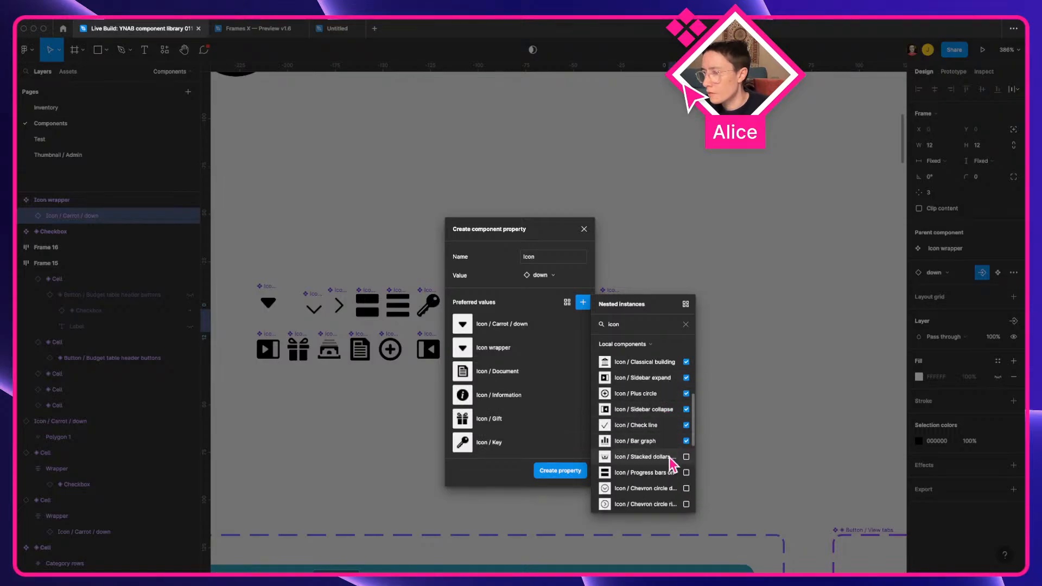
click(669, 472)
click(669, 488)
Step: Add Chevron circle left and up, Progress bars off, Chevron / Down and Chevron / Right as preferred values and create the Icon property
scroll(670, 474, down, 3)
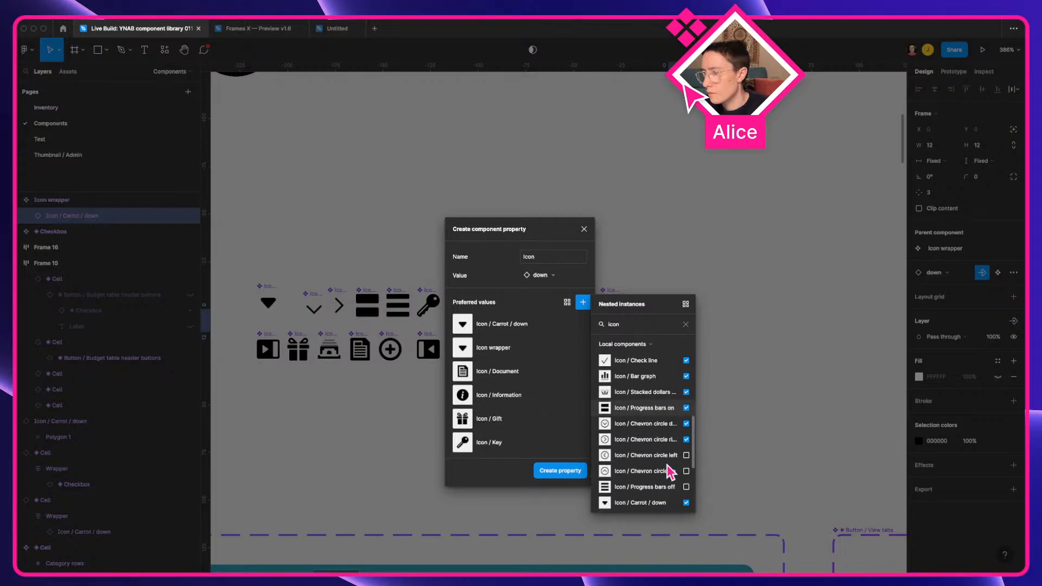
click(663, 477)
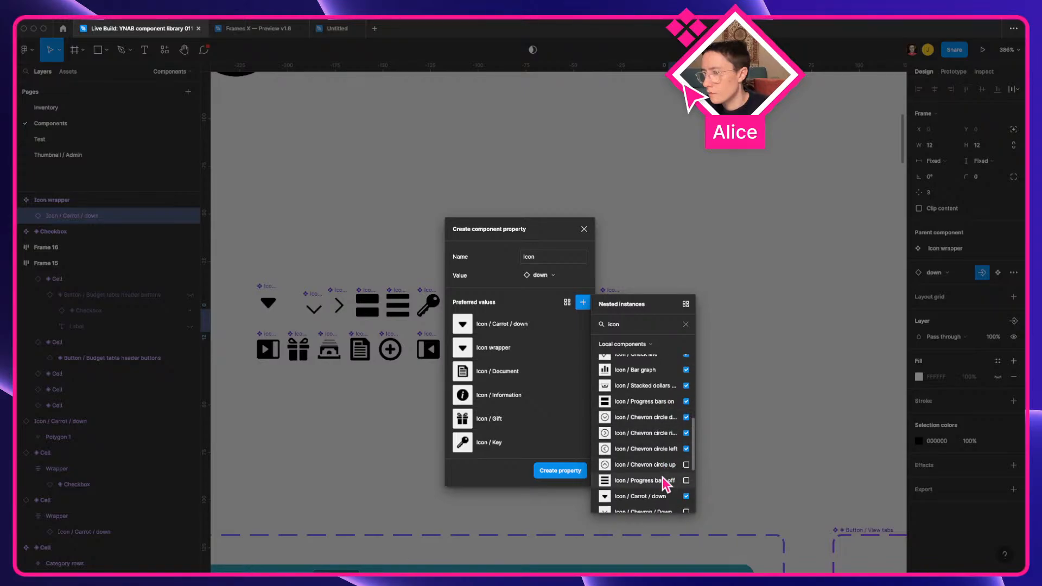
click(664, 465)
scroll(664, 466, down, 2)
click(663, 483)
click(664, 495)
scroll(662, 483, down, 3)
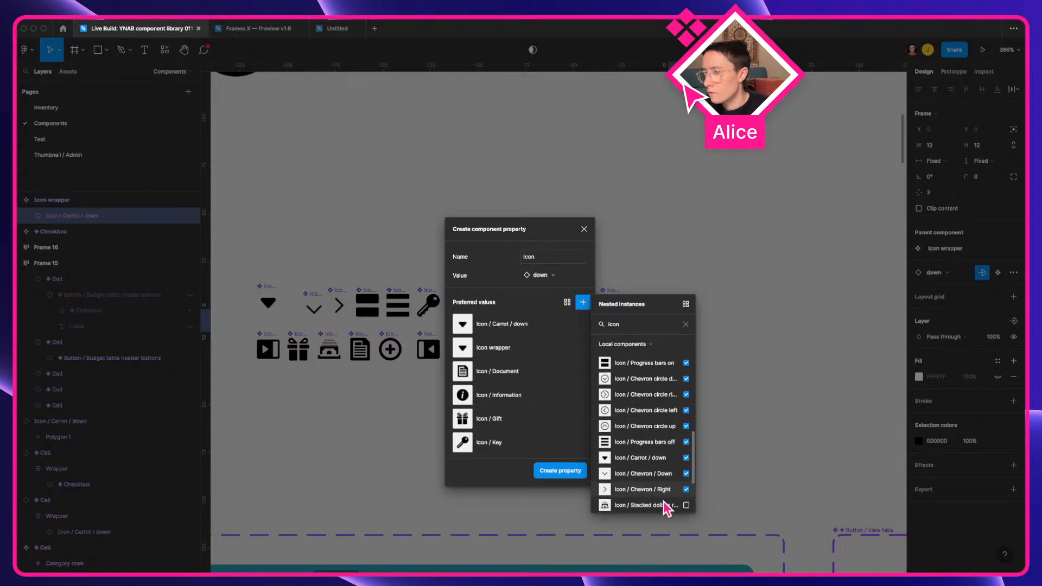
click(660, 478)
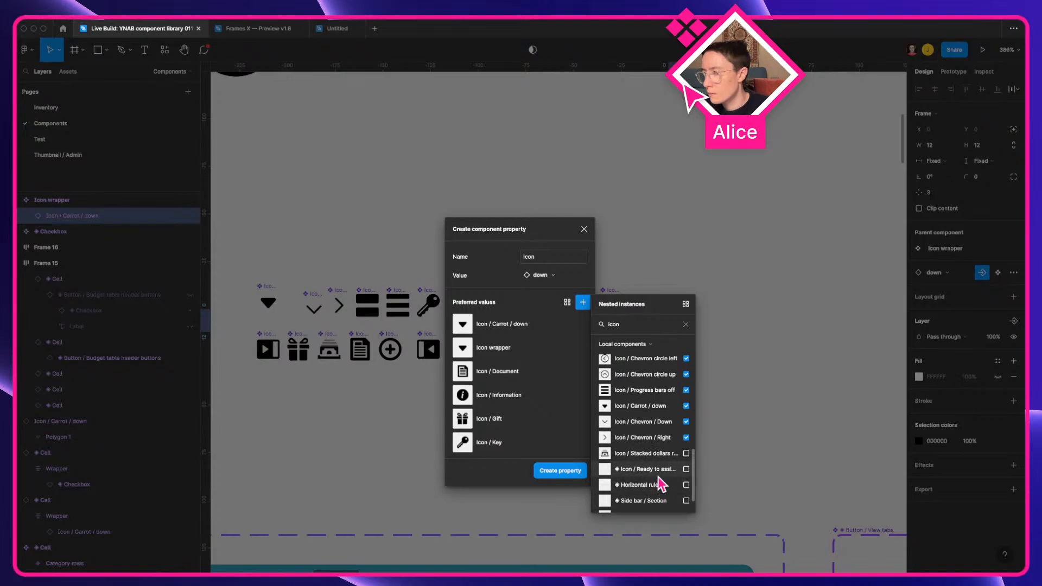
scroll(659, 467, down, 2)
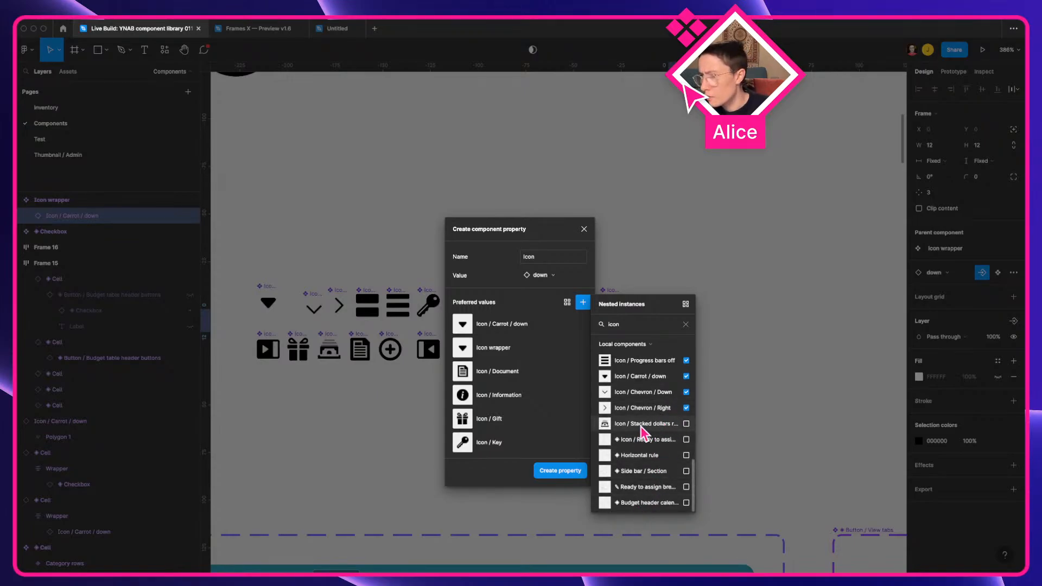
scroll(662, 437, up, 8)
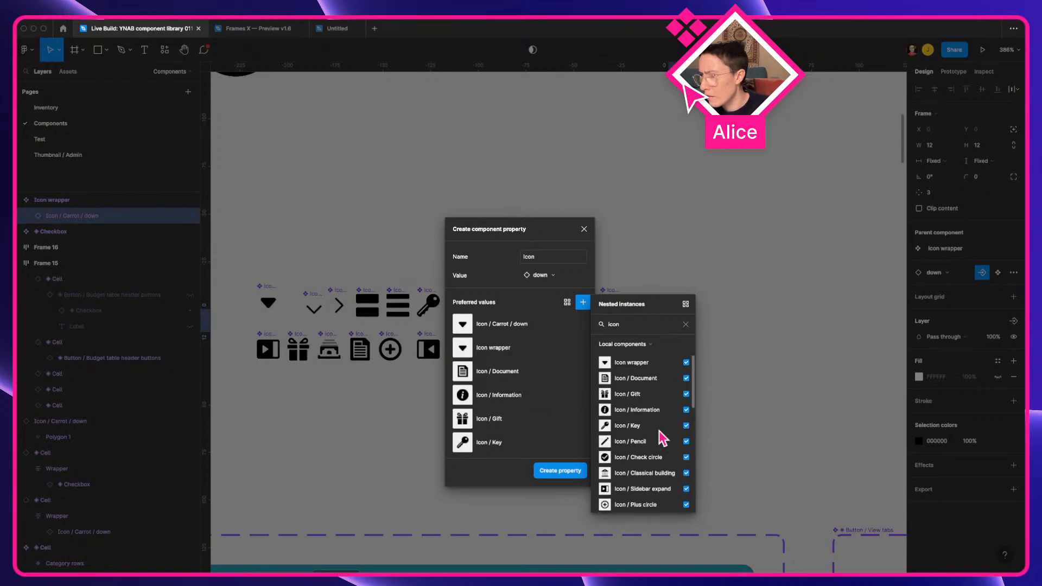
click(686, 325)
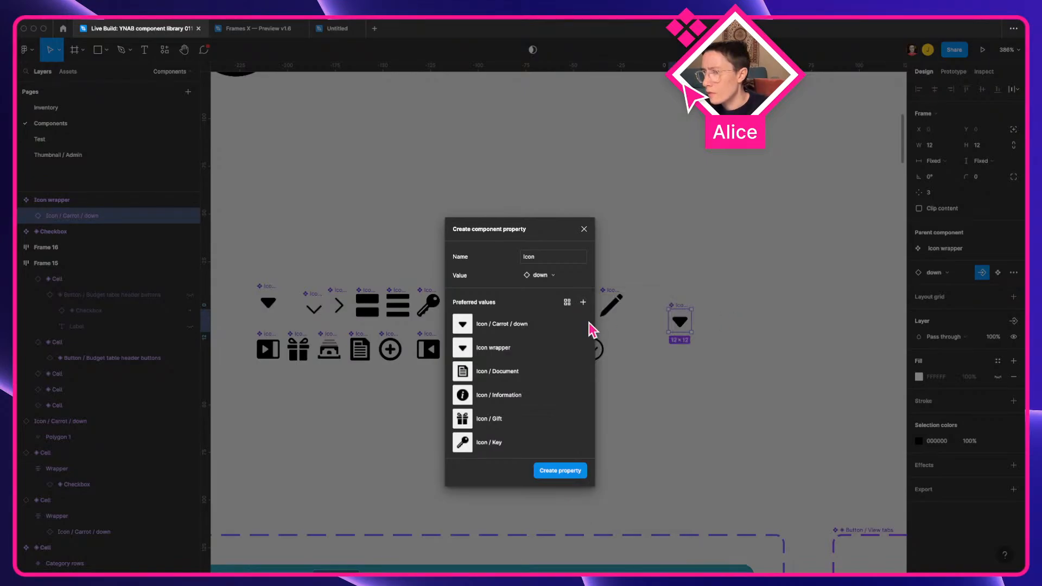
click(560, 471)
Step: Place an instance of Icon wrapper on the empty canvas below and to the right of the main component
click(722, 385)
key(space)
drag(724, 383, 559, 370)
click(514, 308)
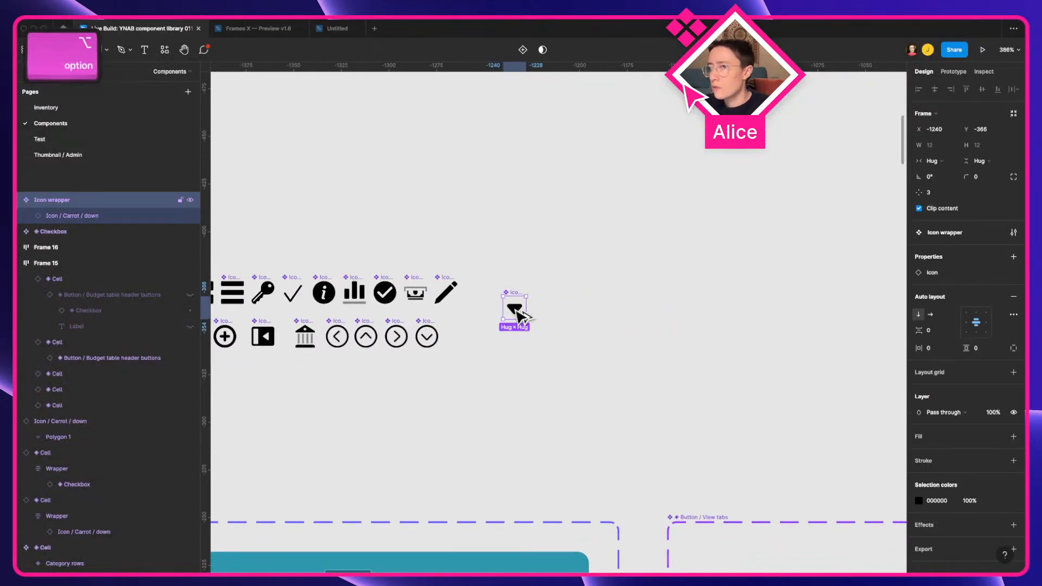
drag(514, 308, 662, 369)
Step: Shift the new Icon wrapper instance slightly and swap its Icon property to Icon / Key
click(980, 252)
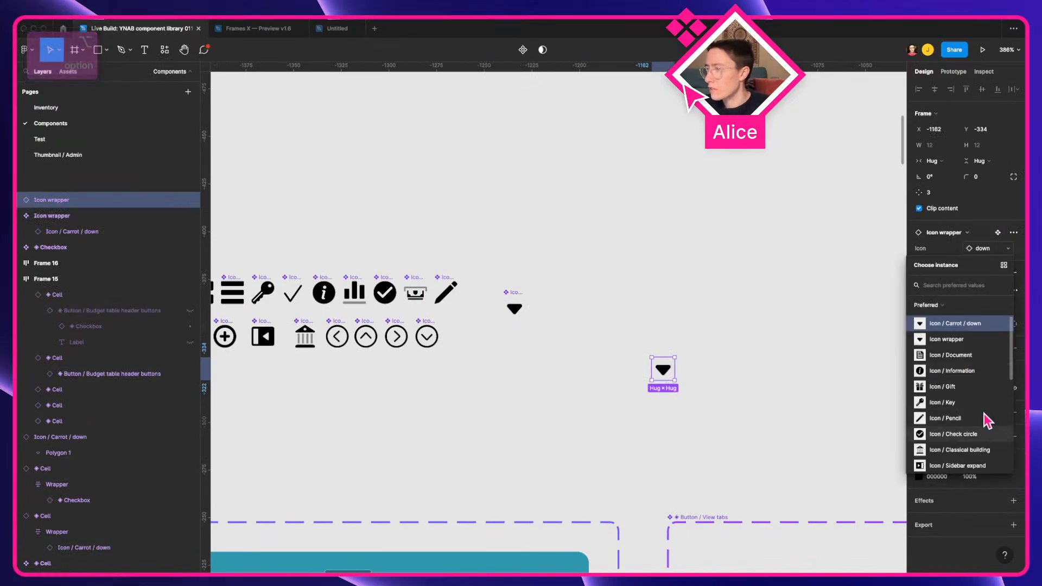
click(695, 353)
drag(665, 381, 650, 379)
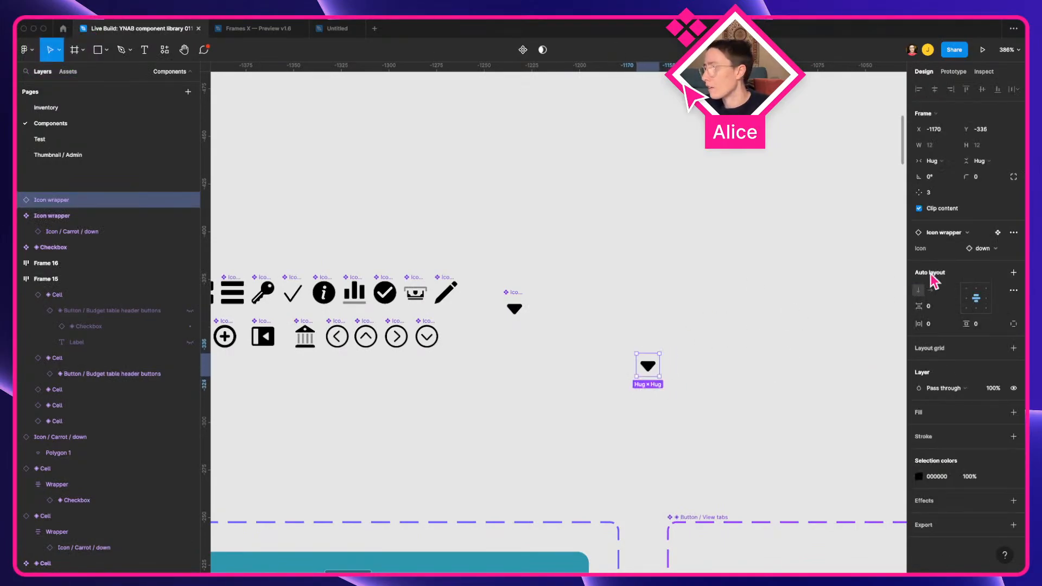
click(990, 250)
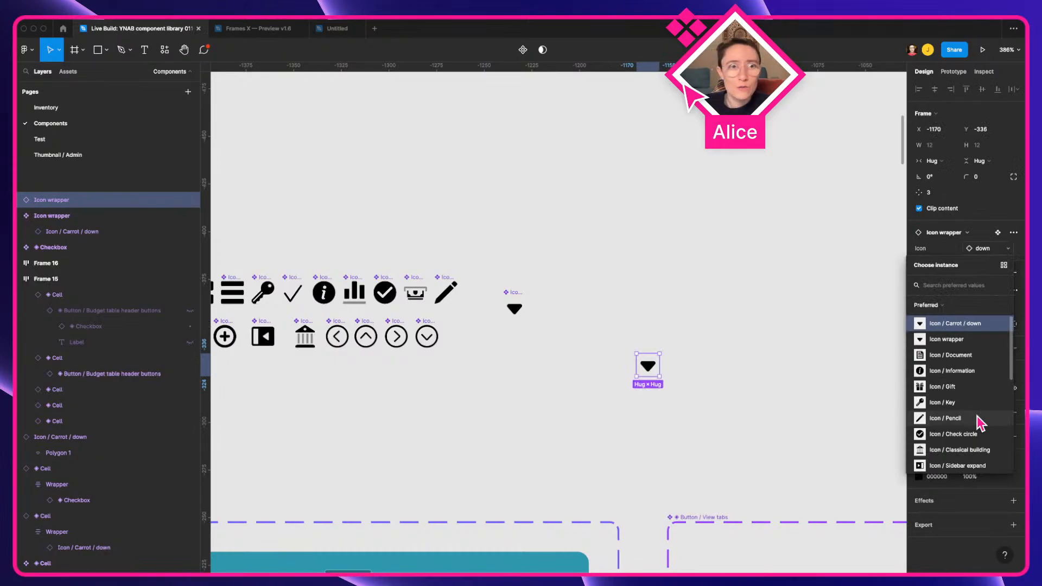
click(950, 402)
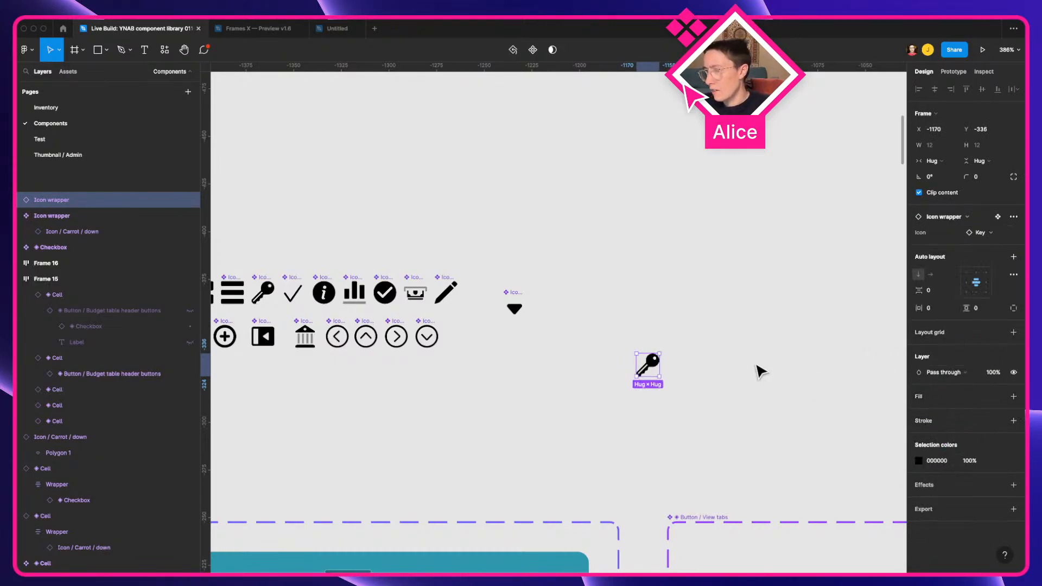
click(721, 350)
Step: Examine the Icon wrapper main component and the caret nested in it, alongside the source icon components
key(space)
drag(531, 322, 678, 337)
click(470, 307)
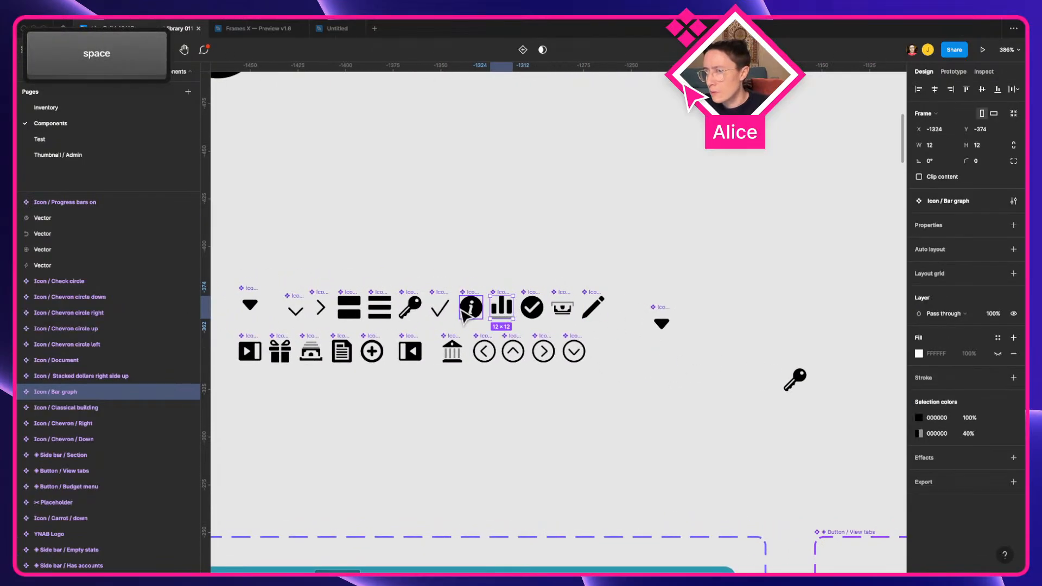
click(664, 330)
double_click(663, 326)
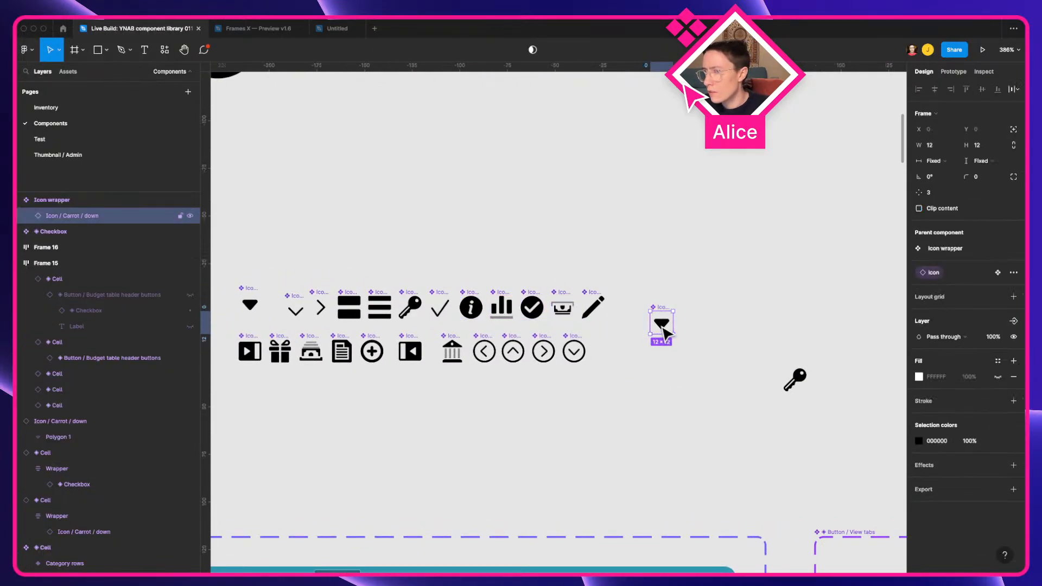
click(706, 325)
click(661, 325)
click(828, 323)
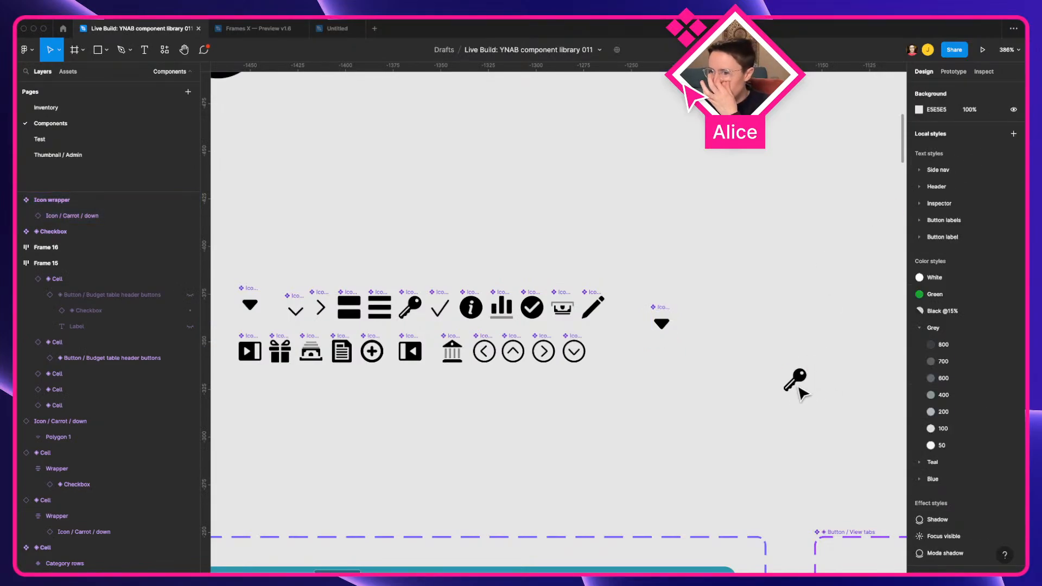
Step: Duplicate the Icon wrapper component just to its right, detach the copy and turn it into a separate component
click(664, 323)
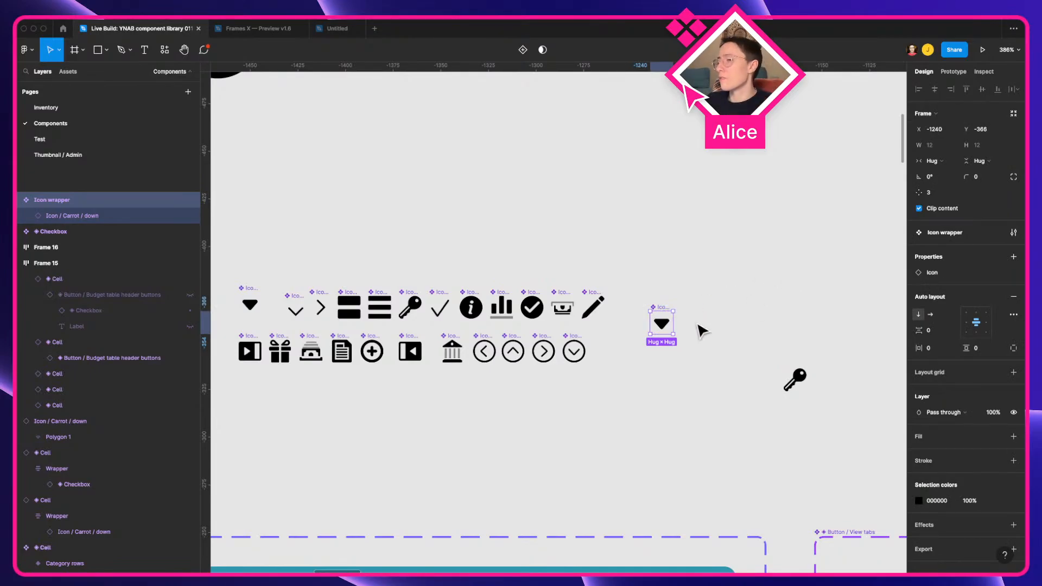
drag(673, 331, 707, 326)
key(alt+super+k)
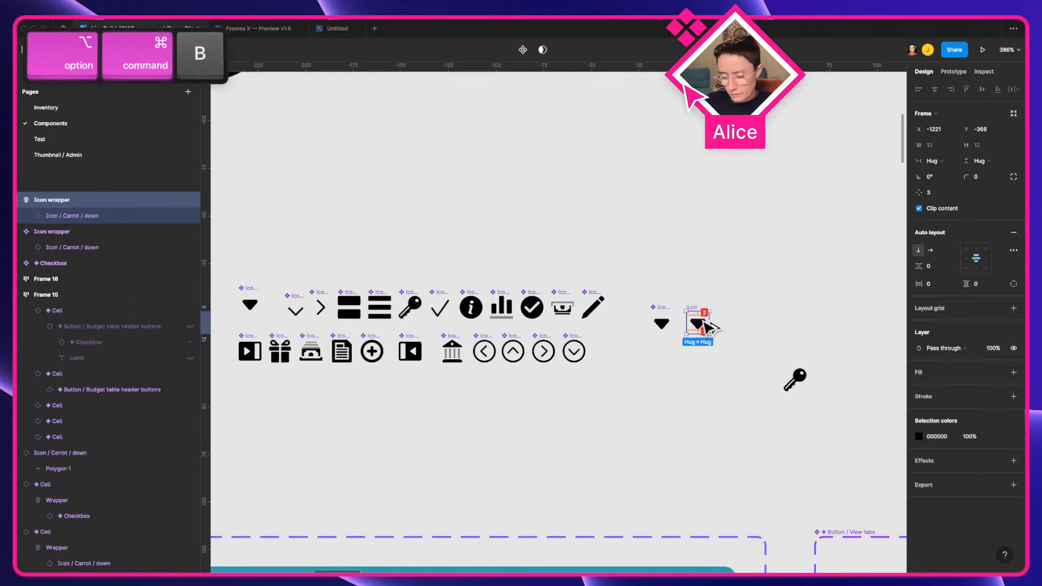
shift+click(659, 323)
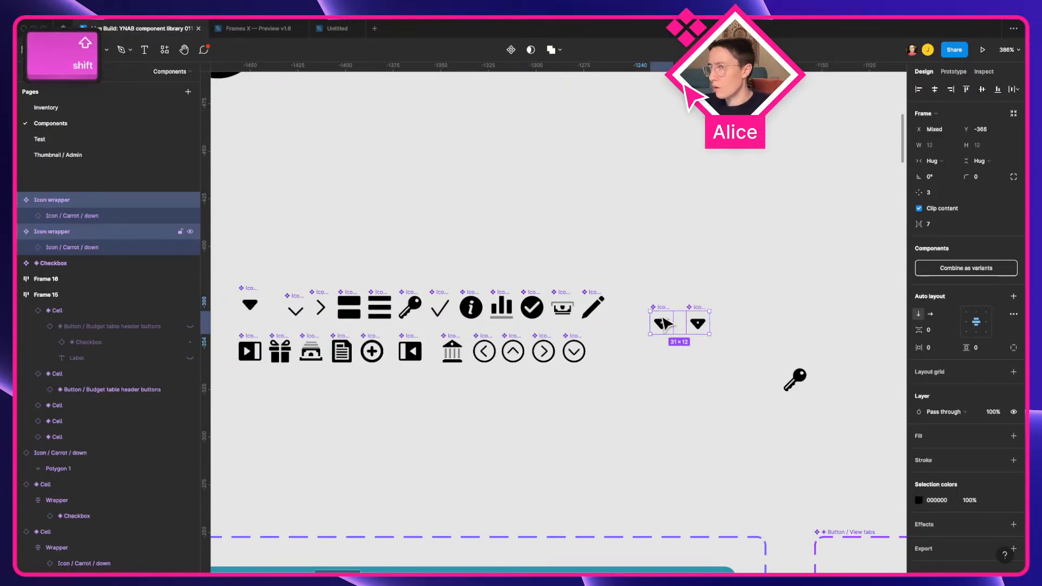
click(800, 333)
Step: Constrain the proportions of the caret nested in the second Icon wrapper component and set its size to 16 by 16
click(697, 325)
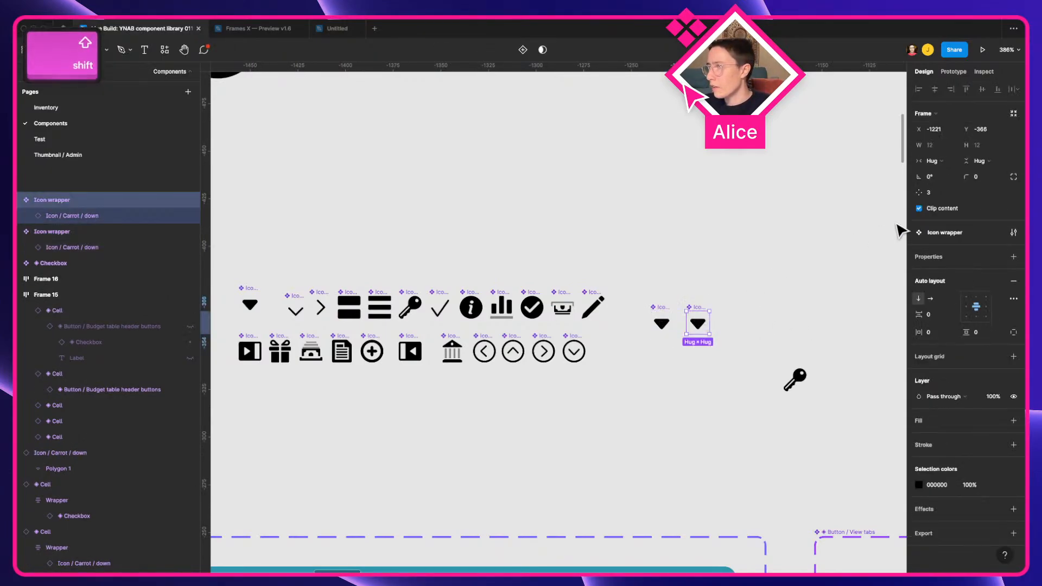
double_click(698, 328)
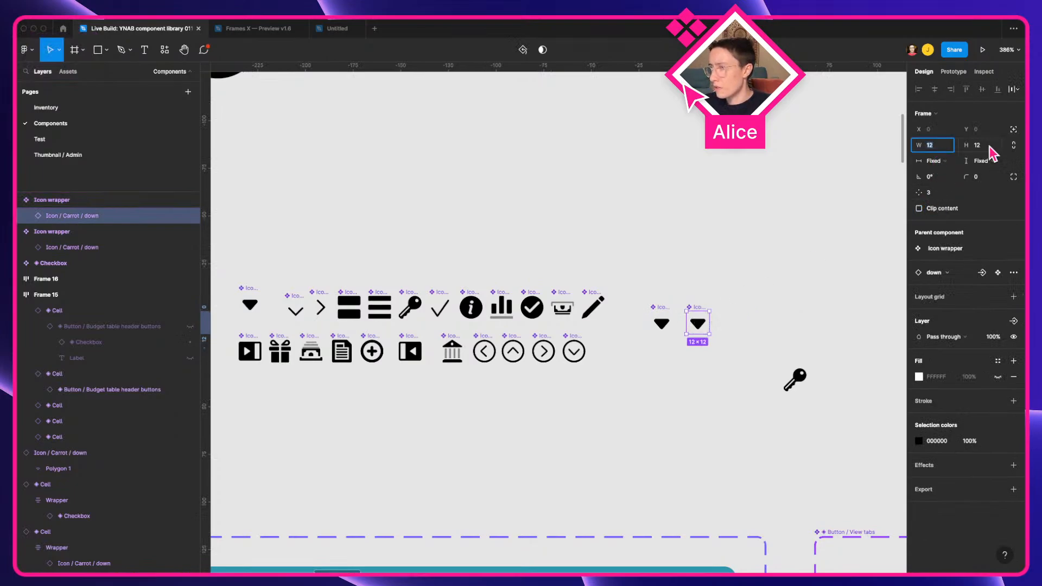
click(1013, 146)
click(940, 148)
text(16)
key(Tab)
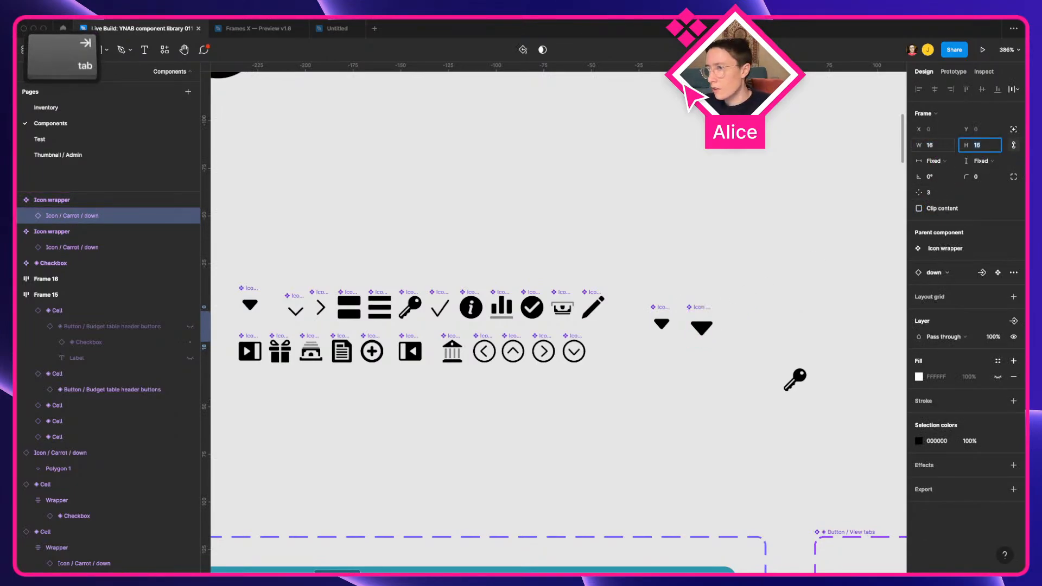
click(839, 219)
Step: Rename the smaller Icon wrapper component as "Icon wrapper / 12x12"
click(662, 324)
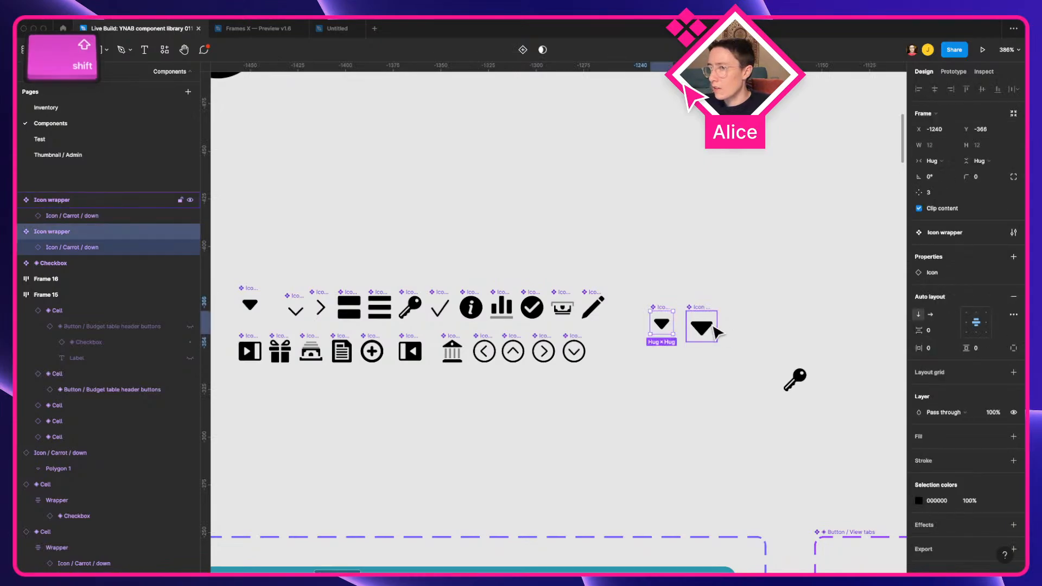
shift+click(696, 314)
click(688, 288)
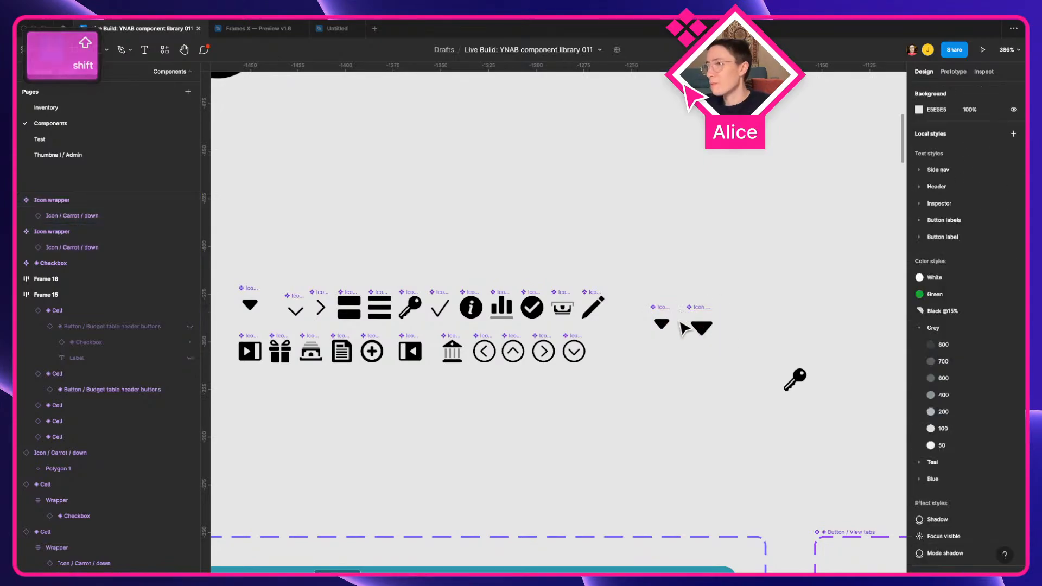
scroll(679, 322, up, 10)
key(a)
click(585, 343)
key(super+r)
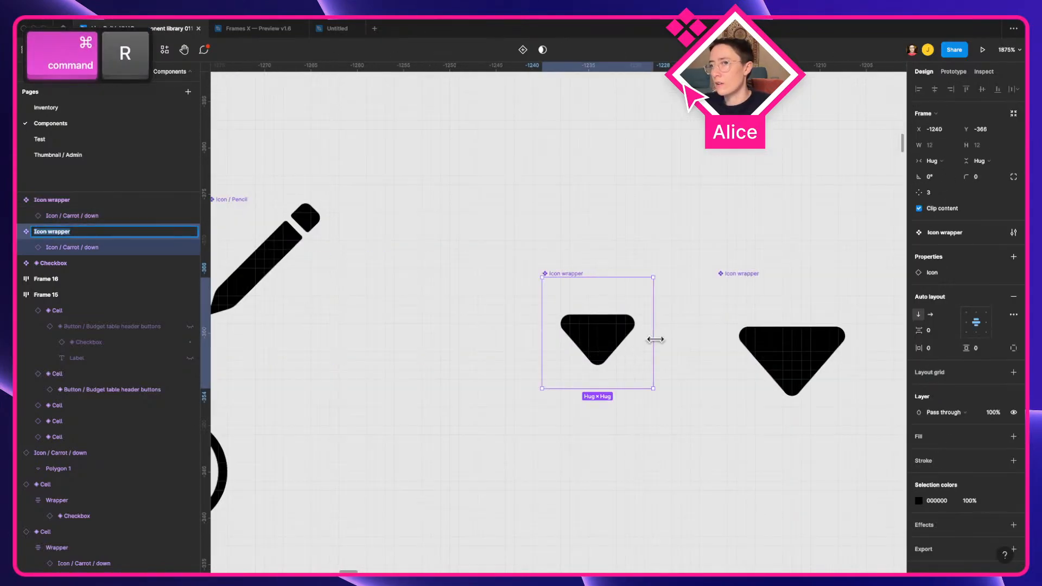
key(Right)
text(/ 12x12)
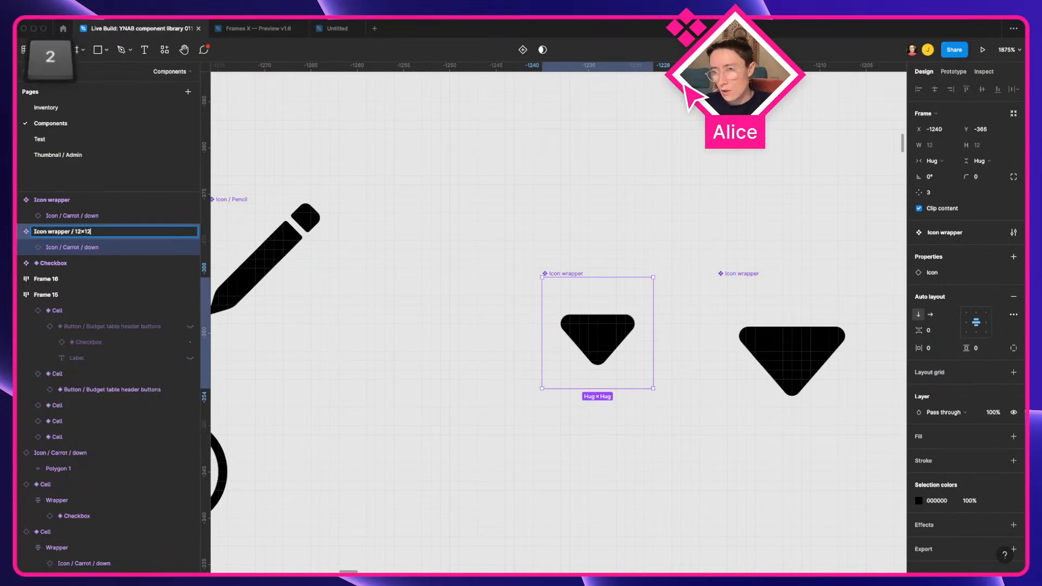
Step: Rename the larger Icon wrapper component as "Icon wrapper / 16x16"
click(823, 353)
key(super+r)
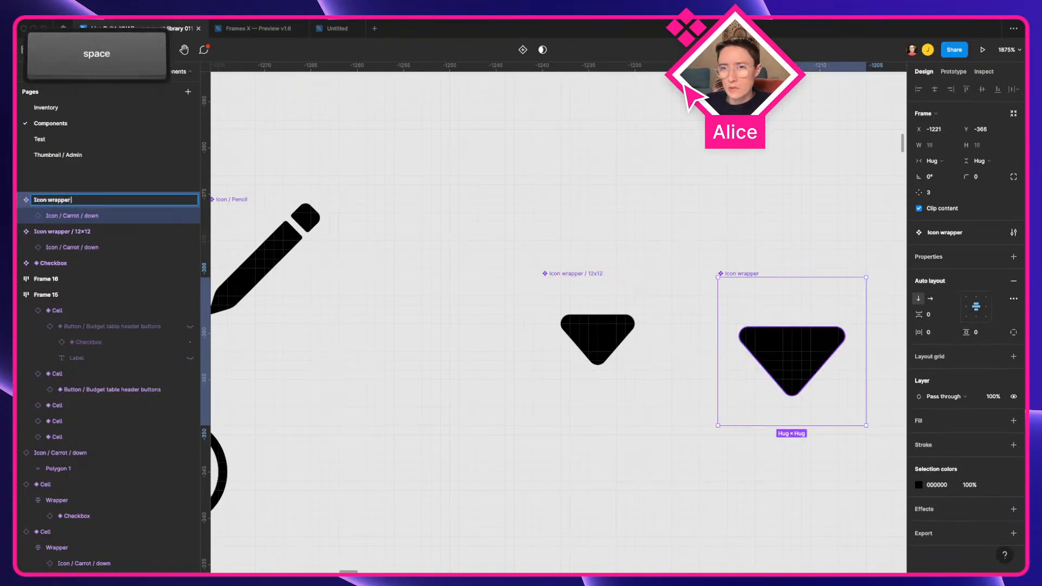
key(Right)
text(/ 16x16)
key(Return)
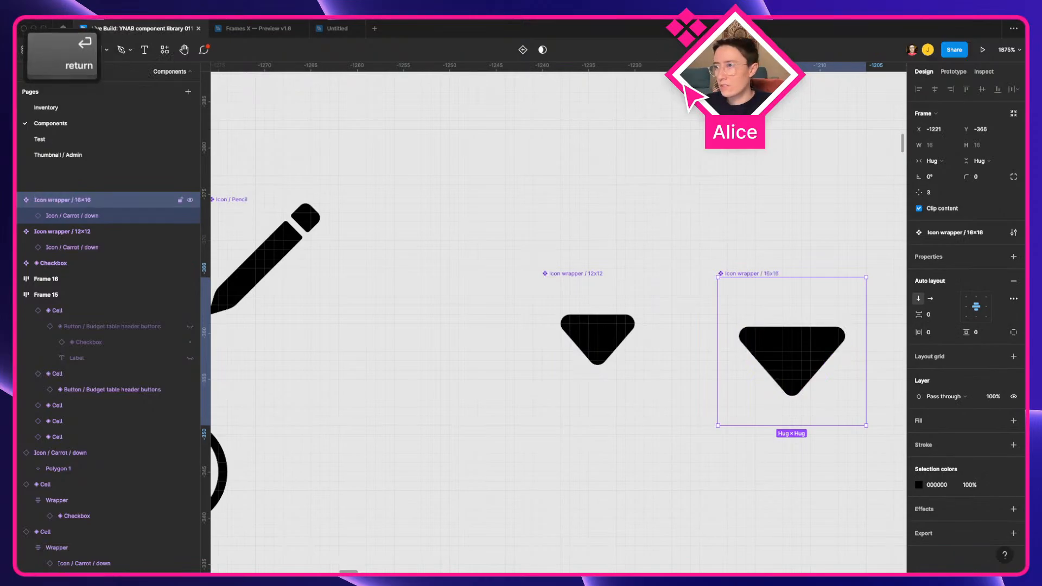
click(746, 228)
scroll(747, 228, down, 5)
key(space)
drag(747, 223, 575, 206)
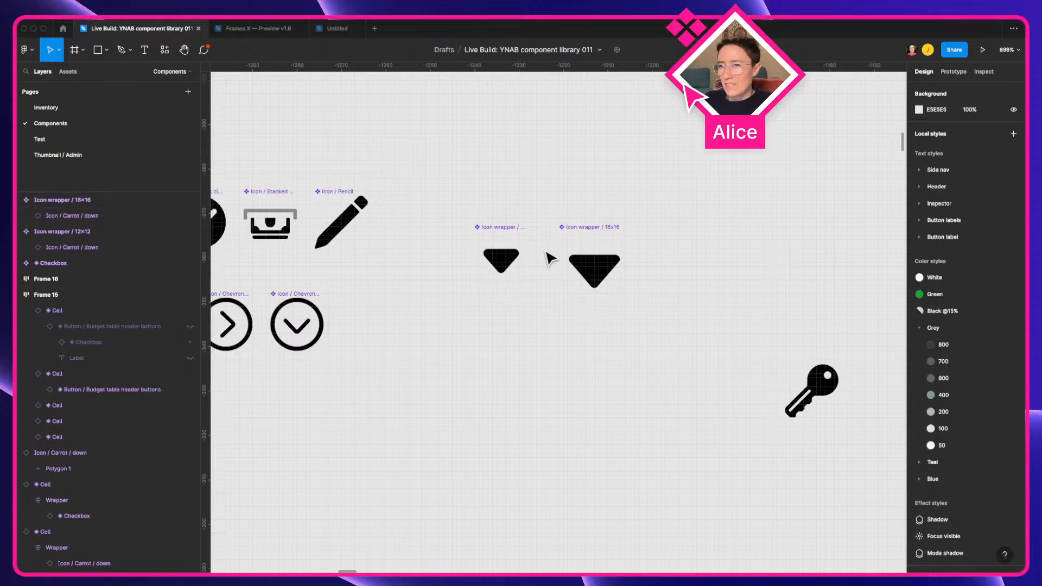
Step: Remove the "/ 12x12" suffix from the smaller component's name so it reads "Icon wrapper"
click(525, 260)
key(super+r)
key(Right)
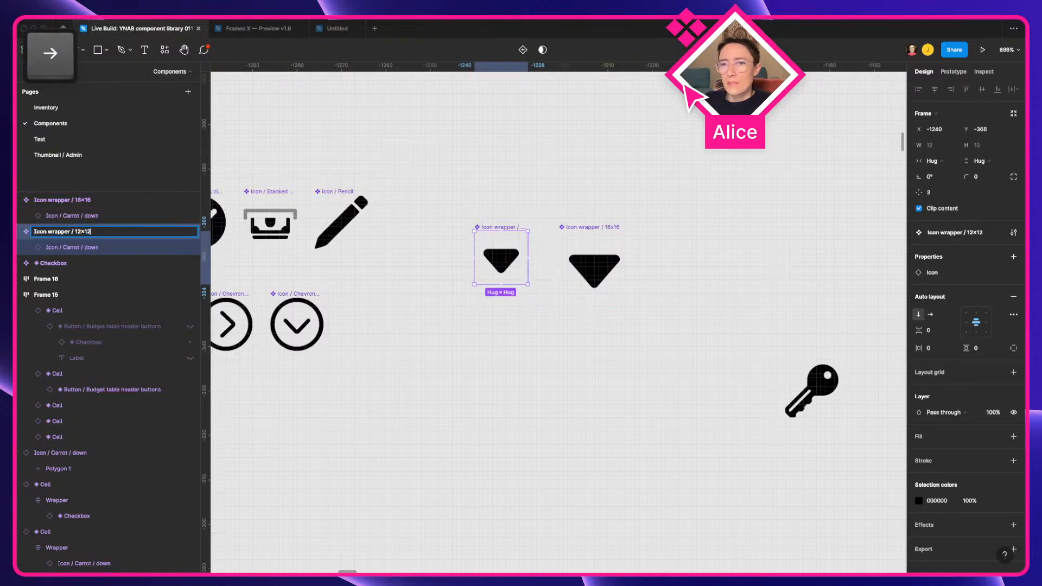
key(shift+alt+Left)
key(shift+alt+Left)
key(shift+alt+Right)
key(BackSpace)
key(Return)
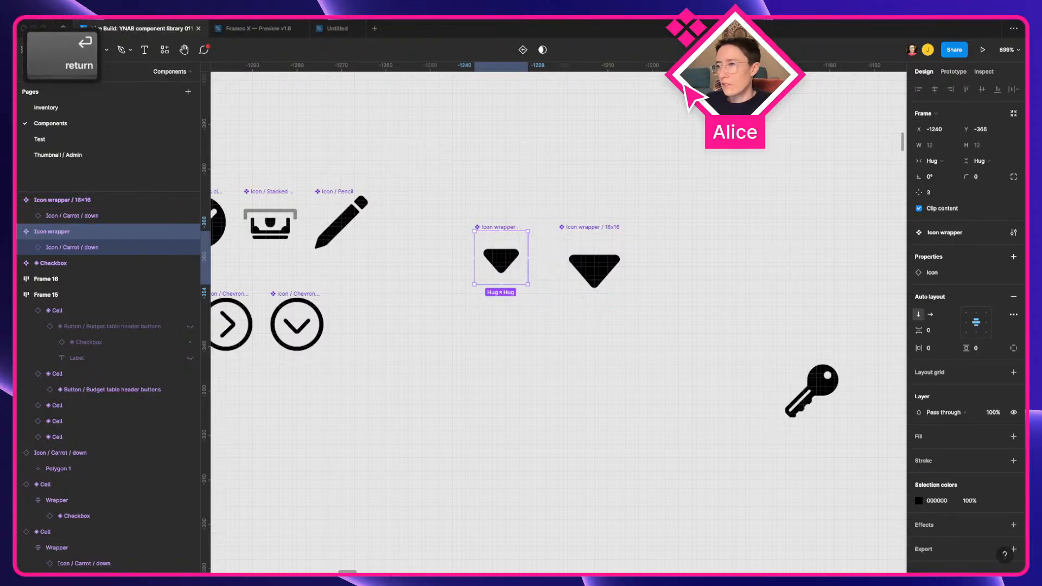
Step: Remove the "/ 16x16" suffix from the larger component's name so it reads "Icon wrapper"
click(576, 282)
key(super+r)
key(Right)
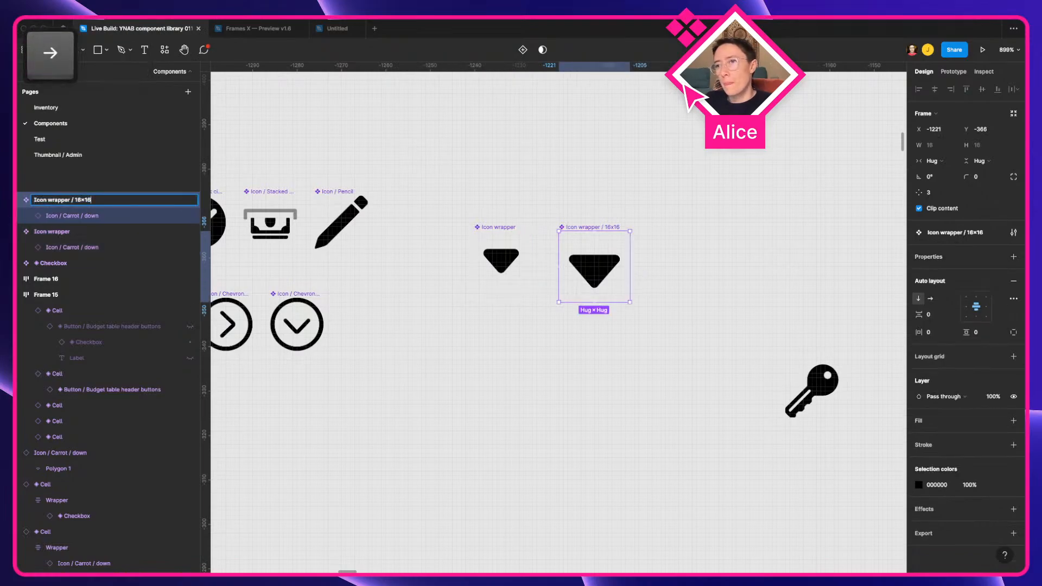
key(shift+alt+Left)
key(shift+alt+Left)
key(shift+alt+Right)
key(BackSpace)
key(Return)
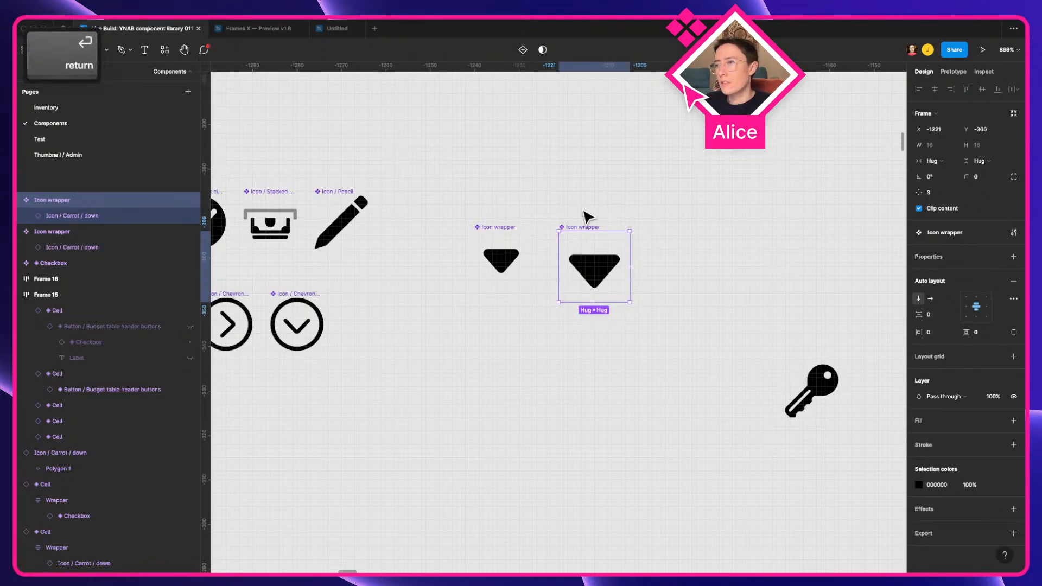
click(584, 216)
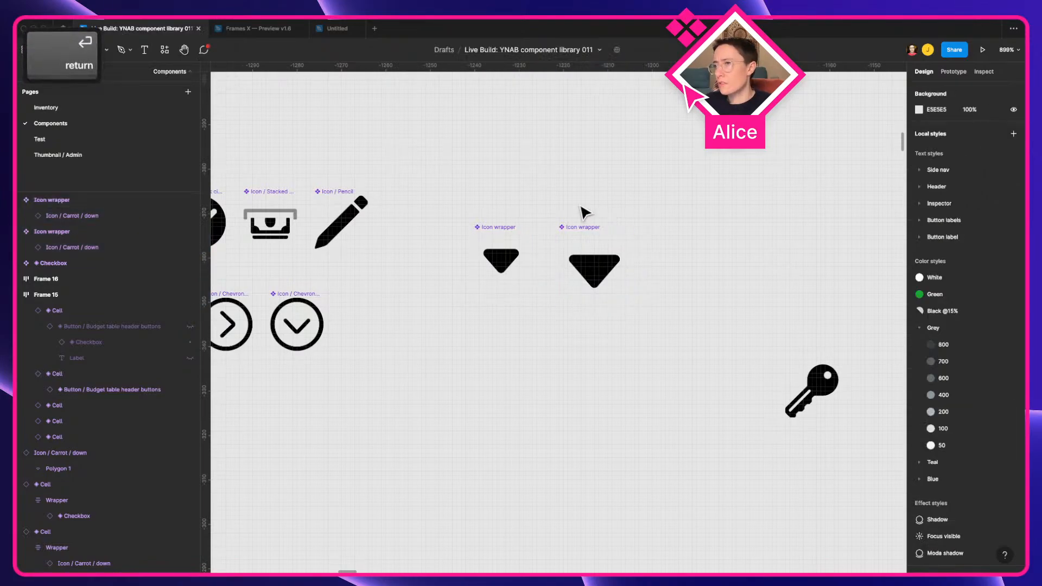
Step: Delete the larger Icon wrapper component, leaving the smaller one as the only wrapper
click(603, 269)
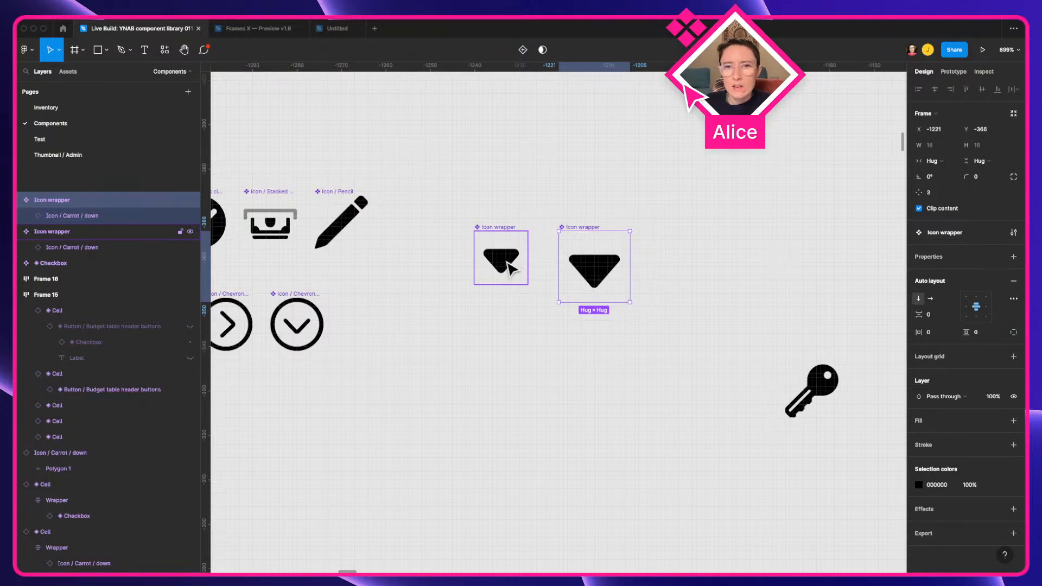
click(530, 337)
click(629, 265)
key(BackSpace)
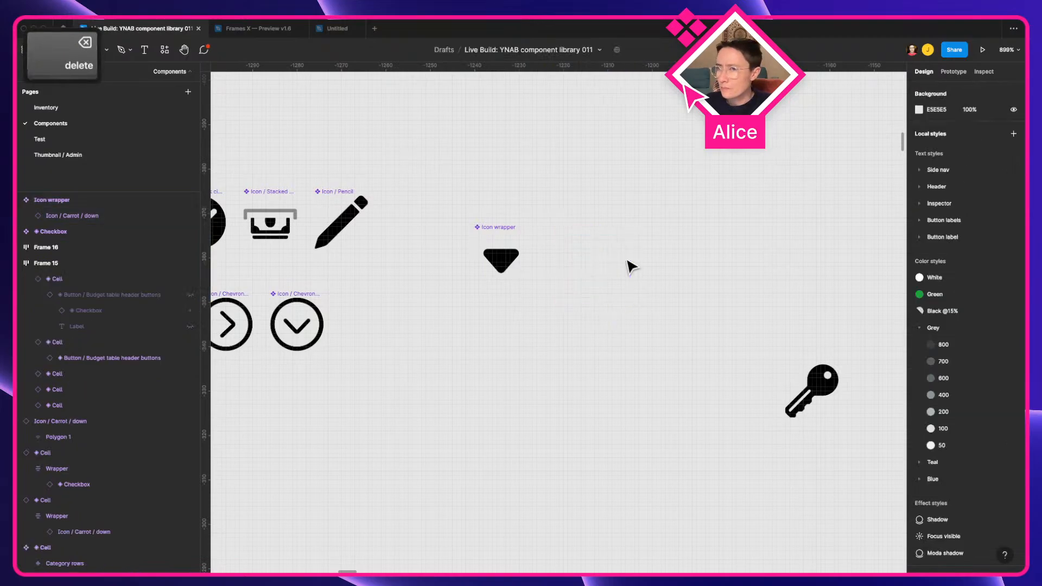
Step: Cut the Icon wrapper instance showing the key icon from the canvas
scroll(630, 267, down, 3)
key(a)
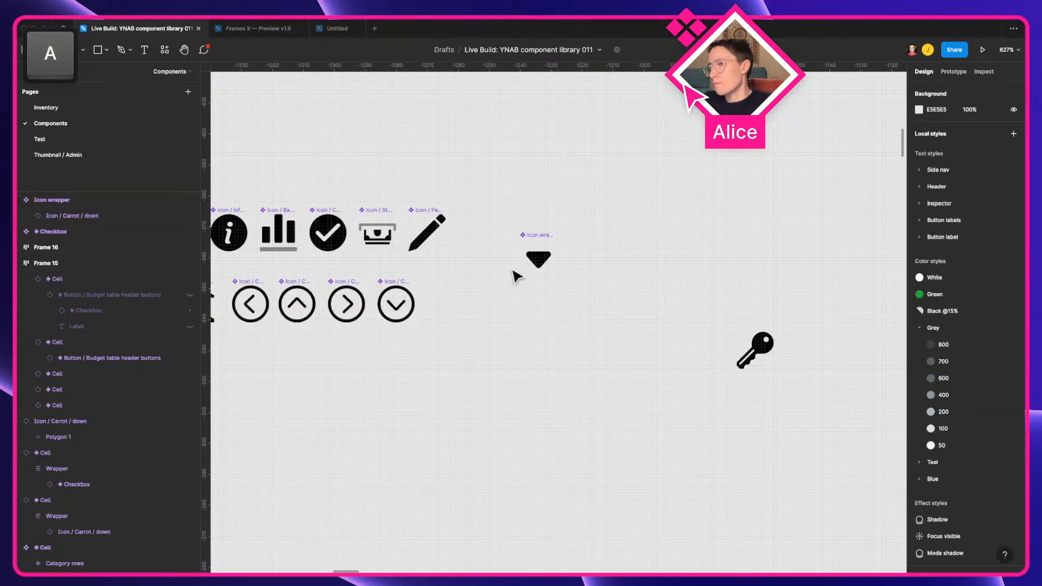
scroll(516, 276, down, 3)
key(a)
click(655, 321)
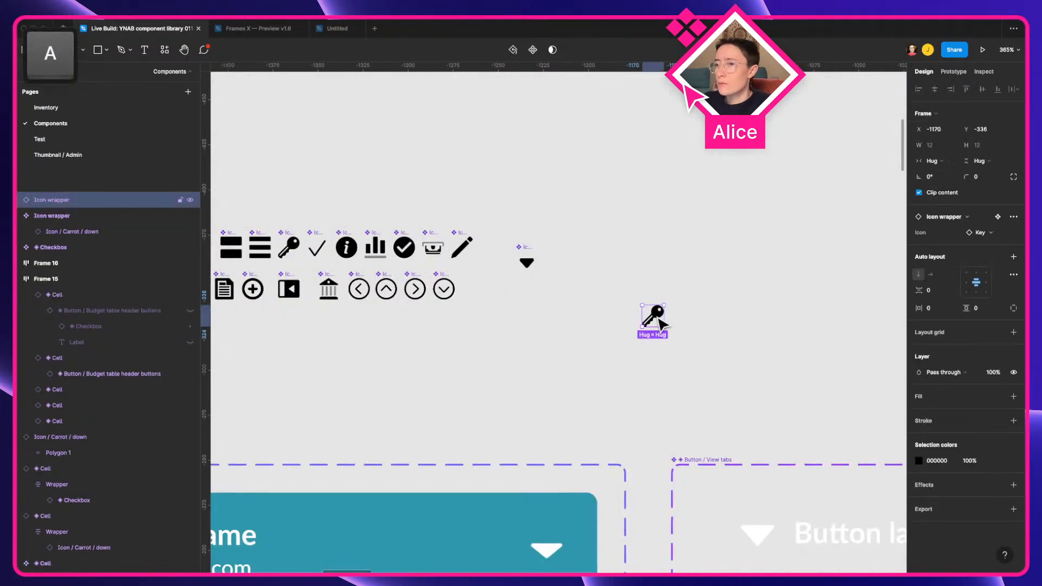
key(super+x)
Step: Read the latest replies in the comment thread beside the Budget table header buttons component, then close it
scroll(659, 320, down, 5)
scroll(659, 320, down, 2)
drag(624, 305, 434, 136)
drag(639, 384, 269, 111)
scroll(434, 261, down, 3)
scroll(398, 211, down, 5)
scroll(398, 211, right, 3)
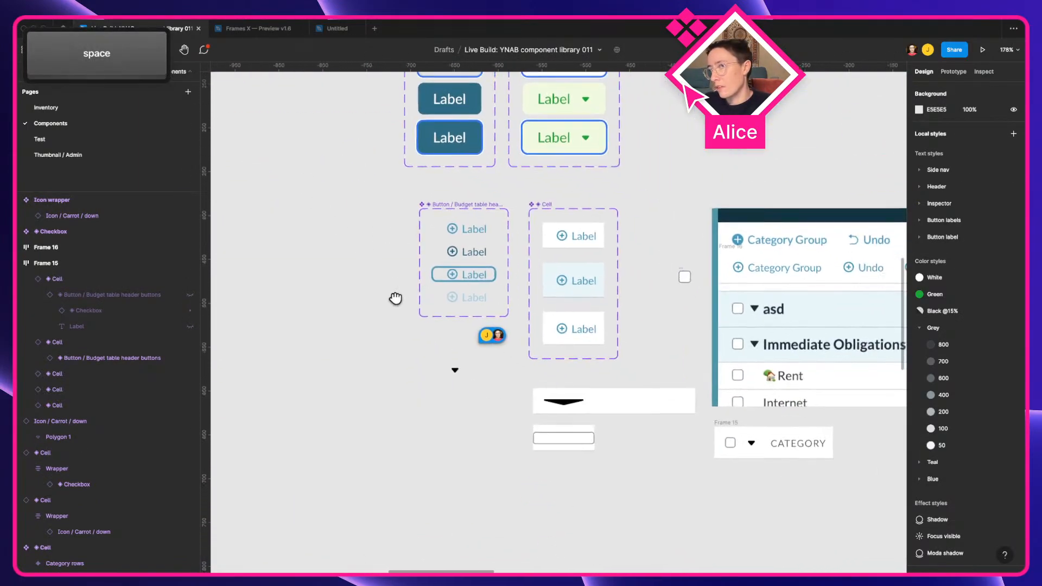
click(493, 339)
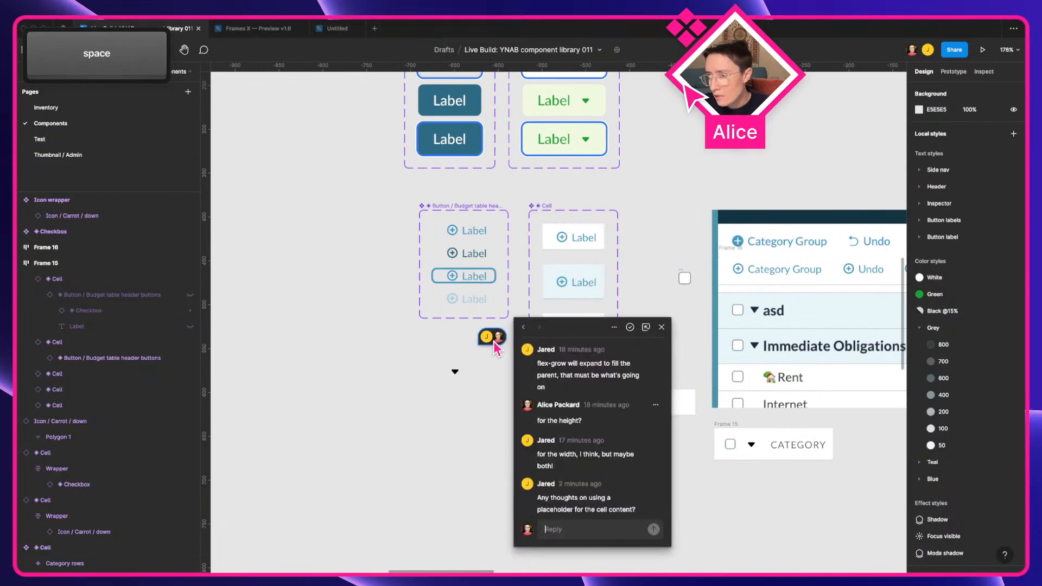
scroll(570, 464, down, 2)
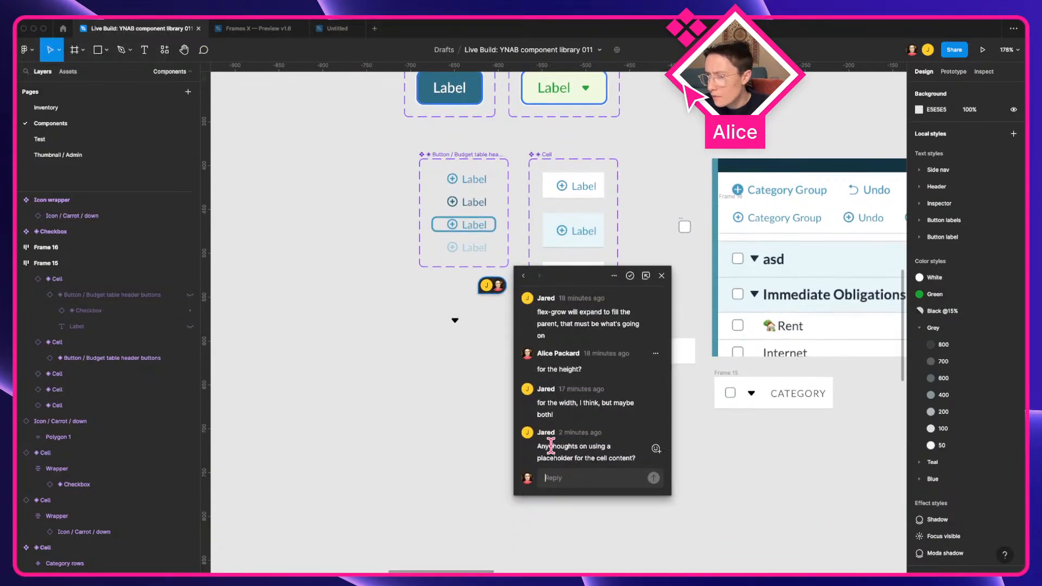
click(724, 473)
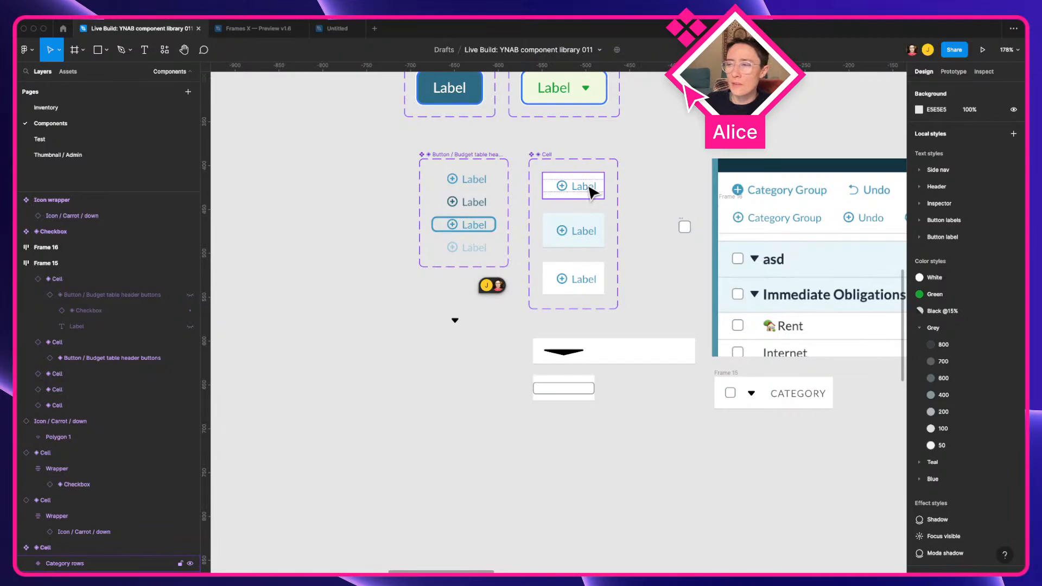
Step: Inspect the wrapper layer inside the Cell instance that holds the stretched down carrot icon
scroll(640, 271, up, 5)
key(a)
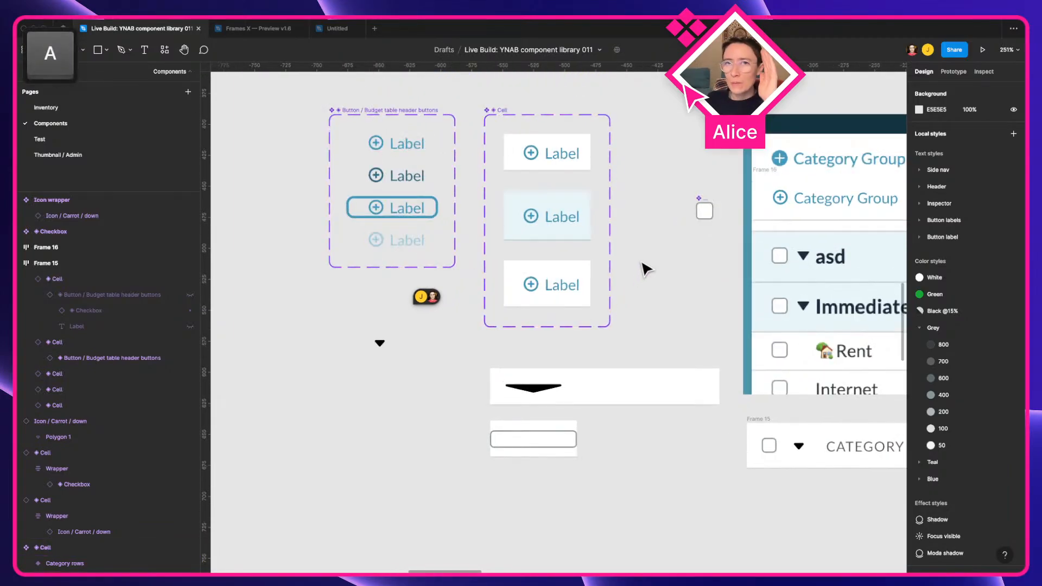
drag(644, 266, 617, 298)
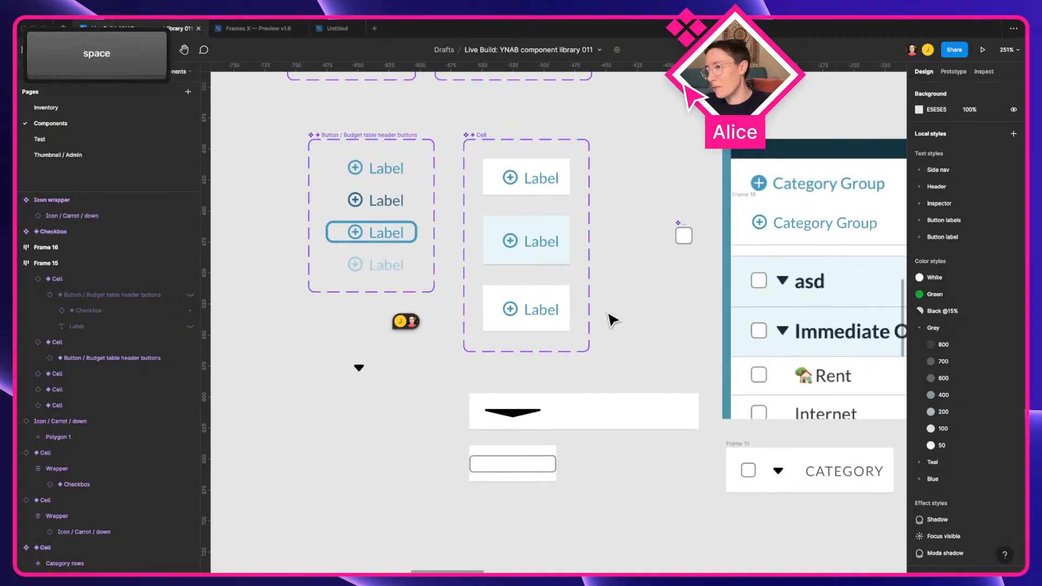
click(529, 416)
click(415, 419)
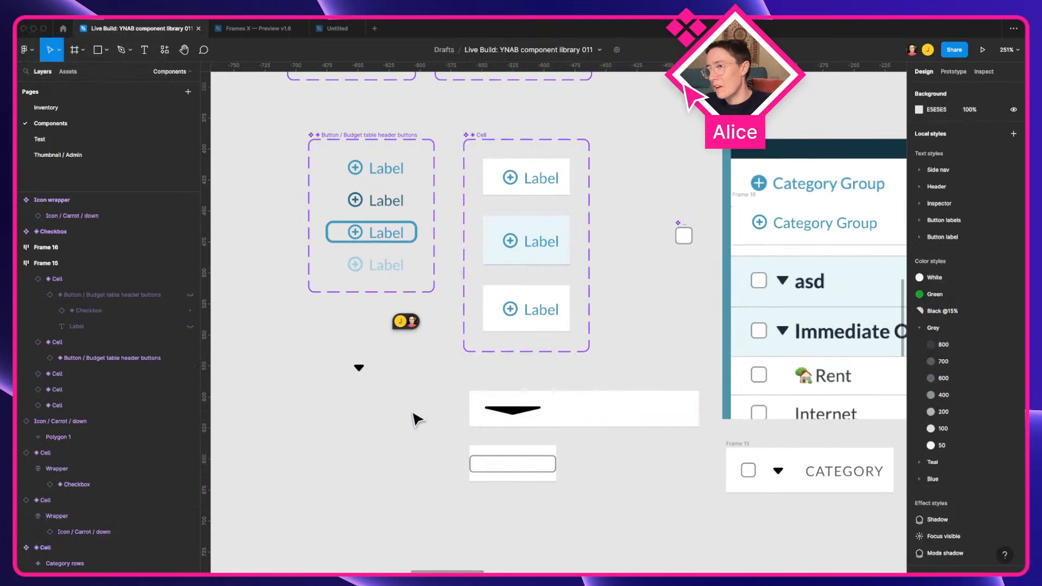
double_click(530, 414)
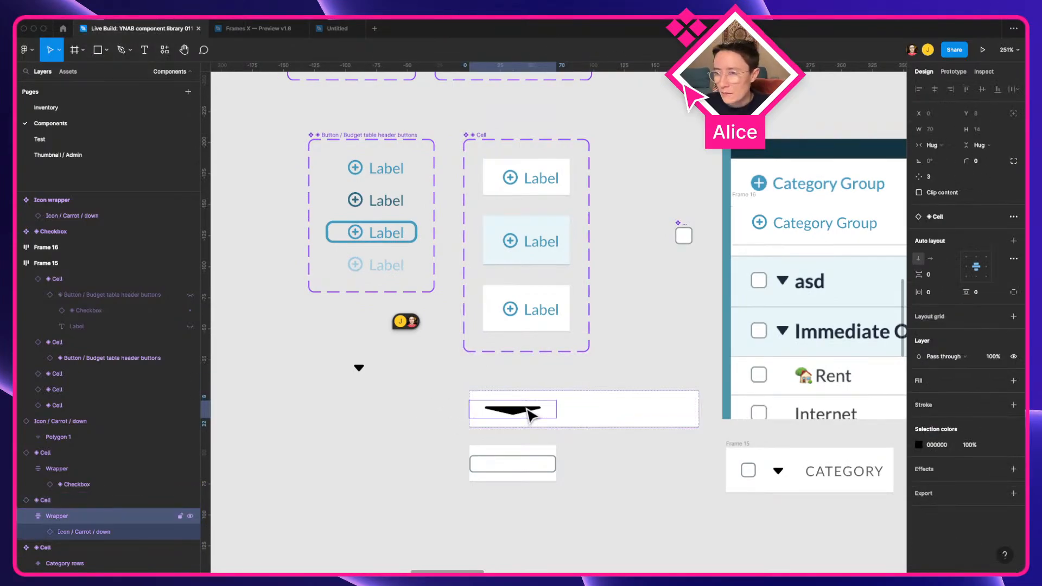
Step: Create an instance of the Cell component's Category rows variant in the empty space beneath the header button components
click(542, 183)
key(alt)
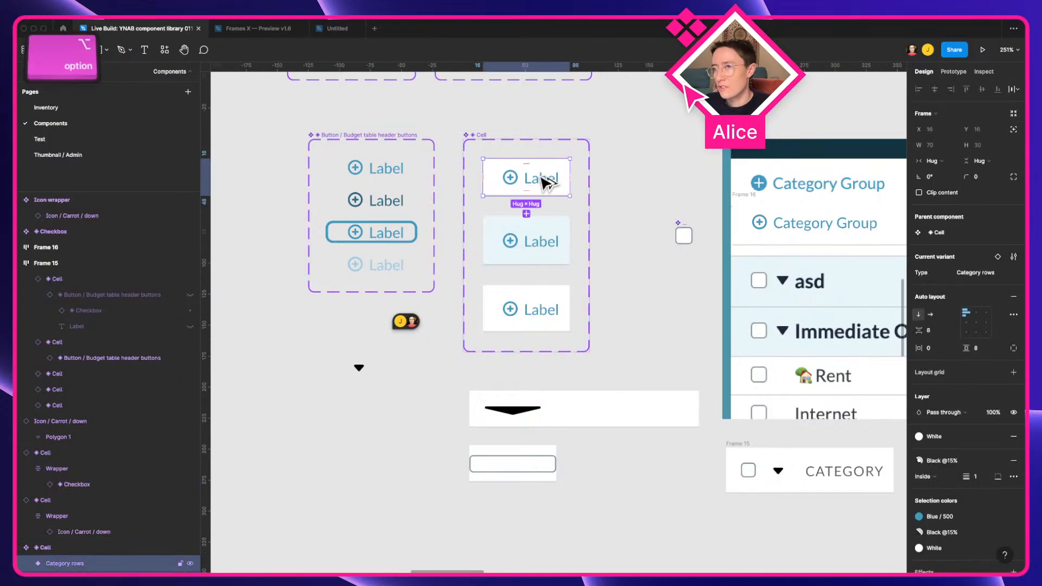
drag(542, 183, 407, 463)
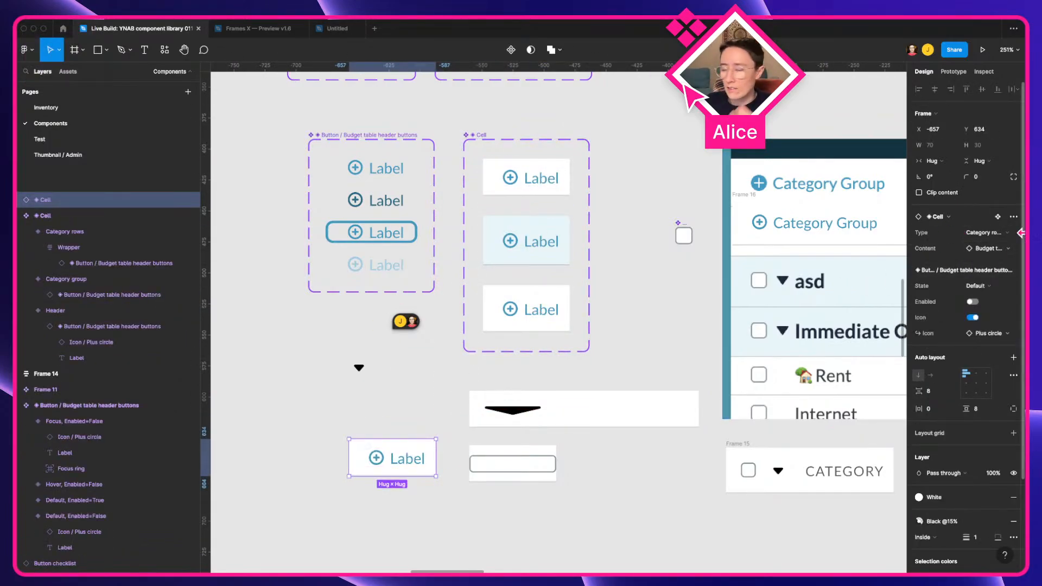
Step: Swap the new Cell instance's content for the Icon wrapper component
click(989, 248)
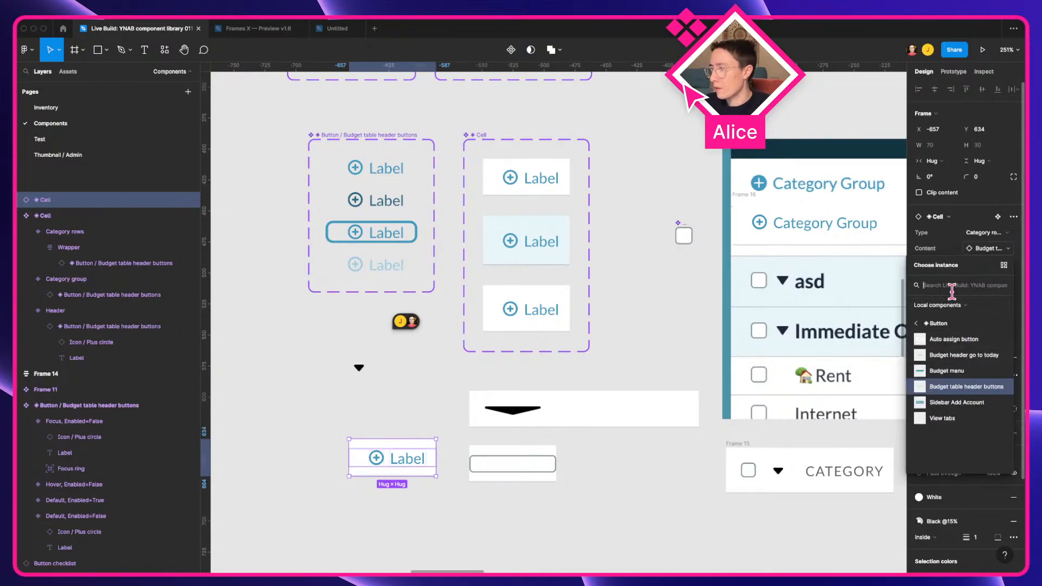
text(icon wrap)
key(BackSpace)
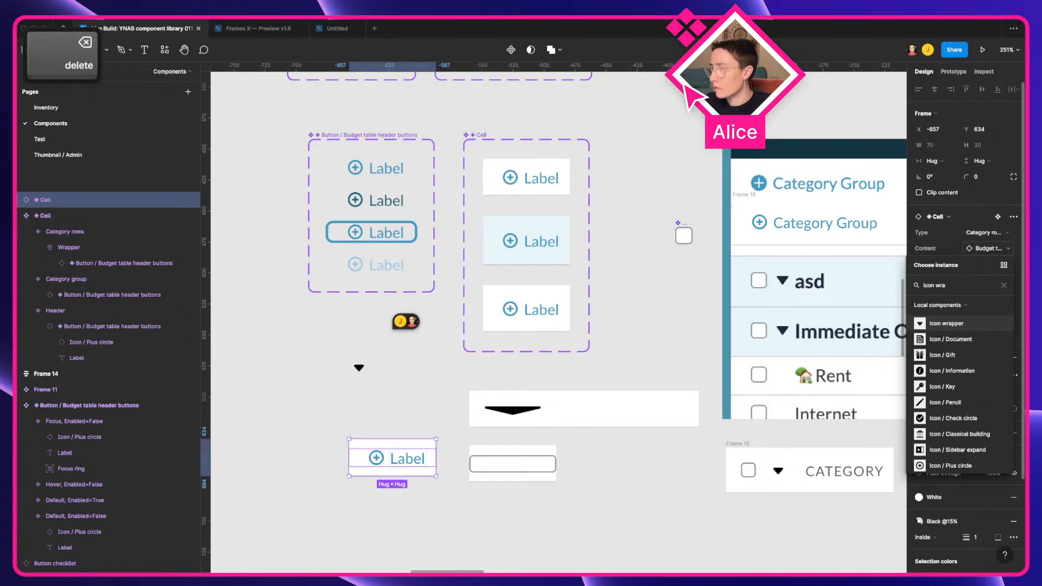
text(pper)
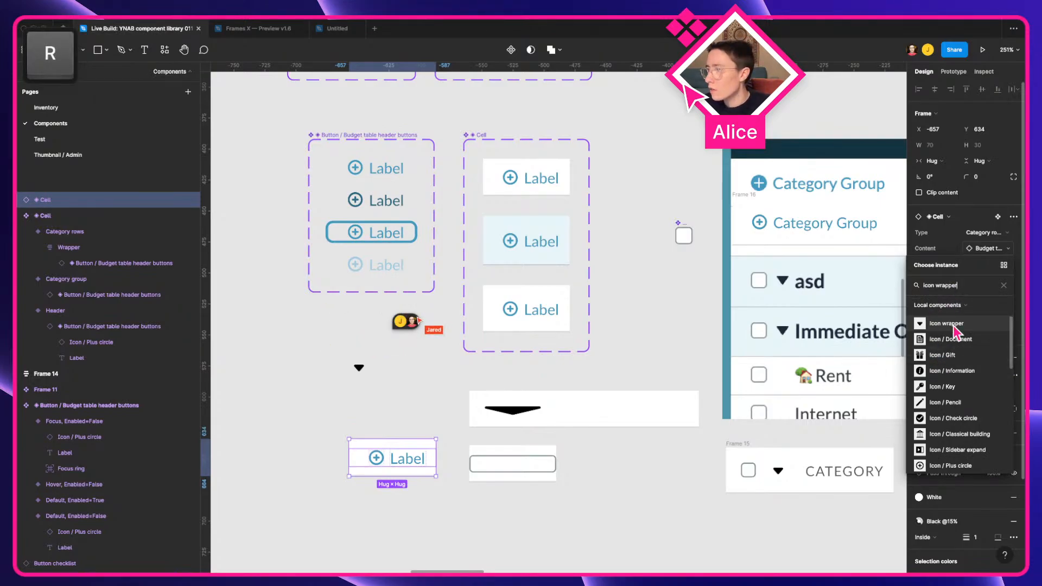
scroll(960, 390, down, 2)
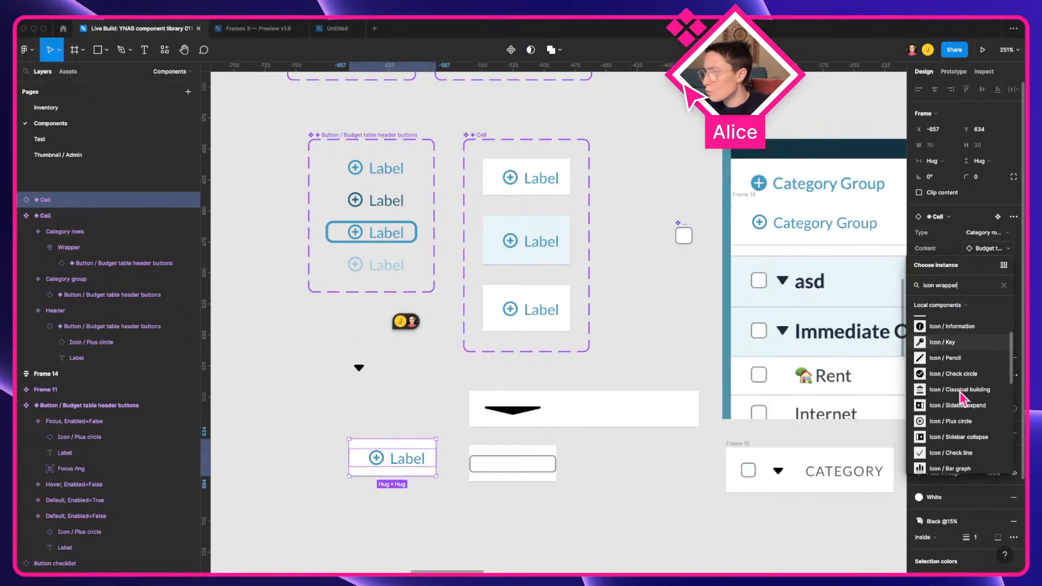
scroll(960, 398, up, 3)
click(958, 332)
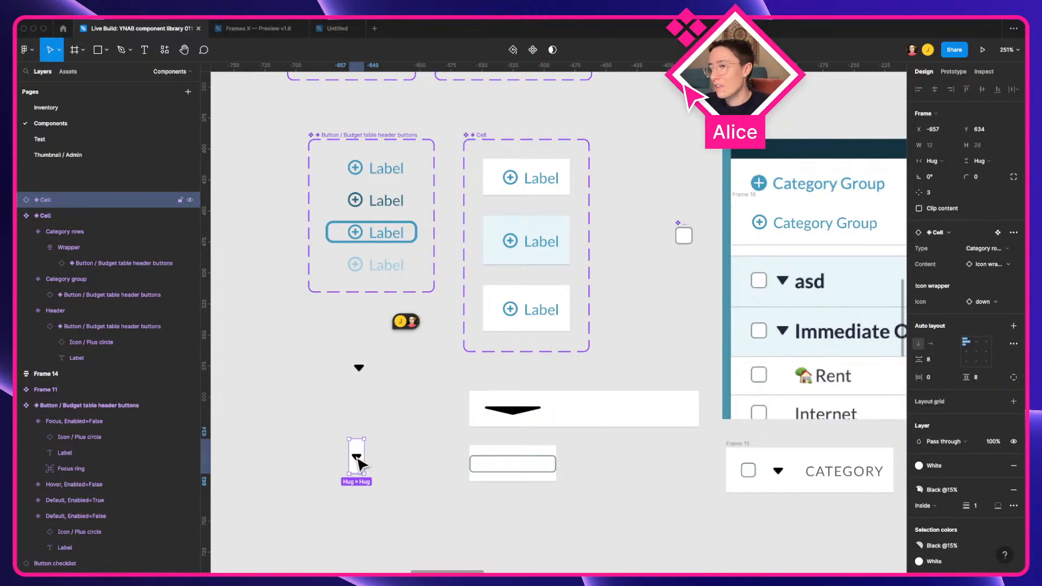
Step: Swap the icon inside the new cell's Icon wrapper for the local Checkbox component
double_click(356, 459)
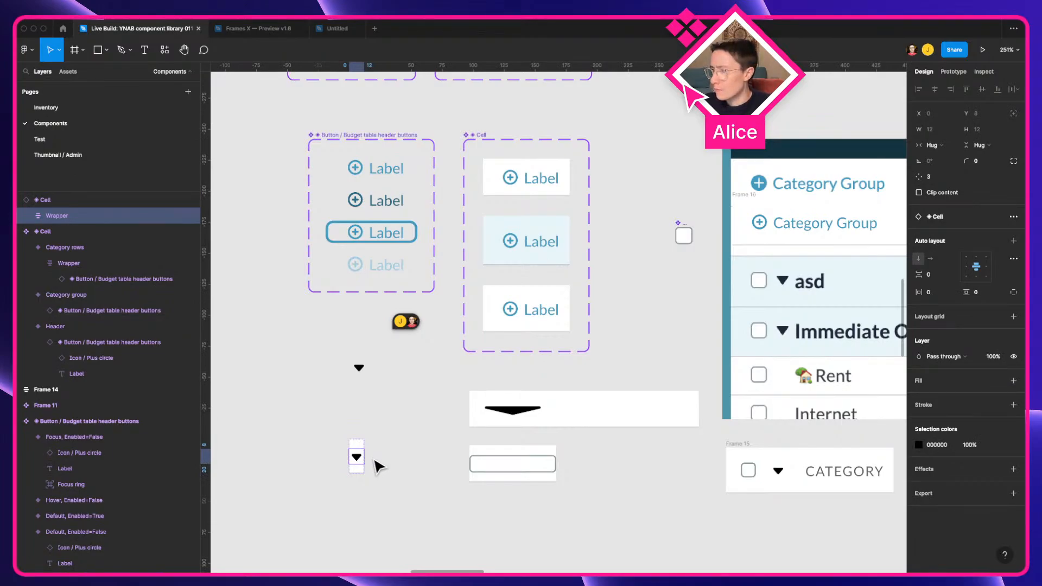
click(375, 460)
click(356, 458)
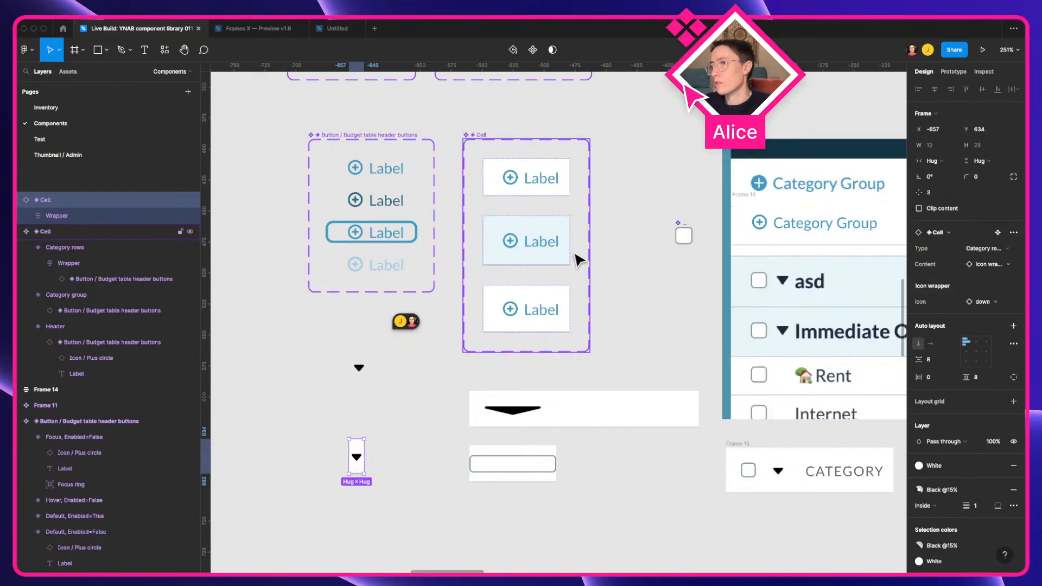
click(1008, 302)
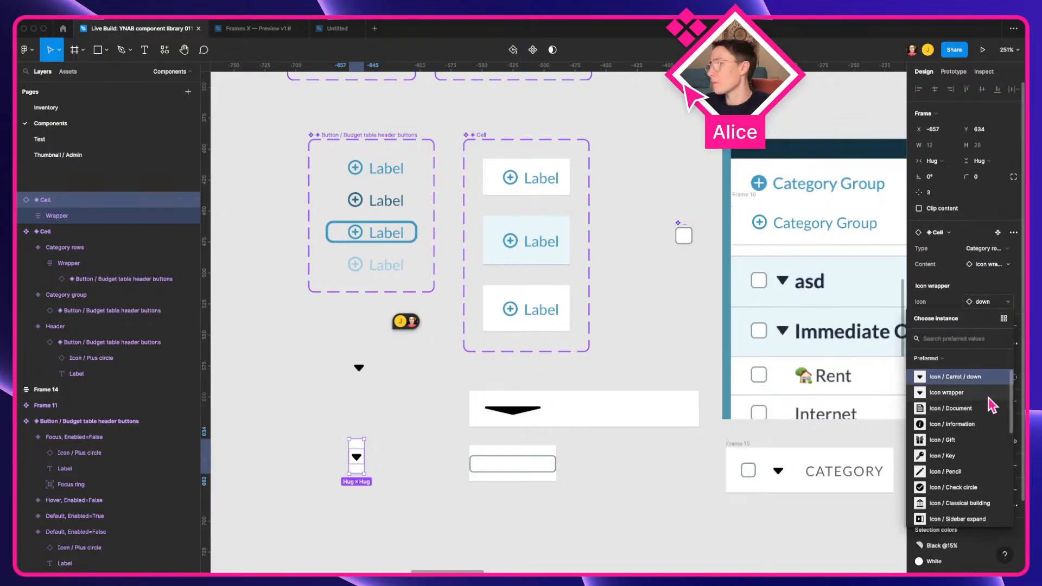
click(987, 296)
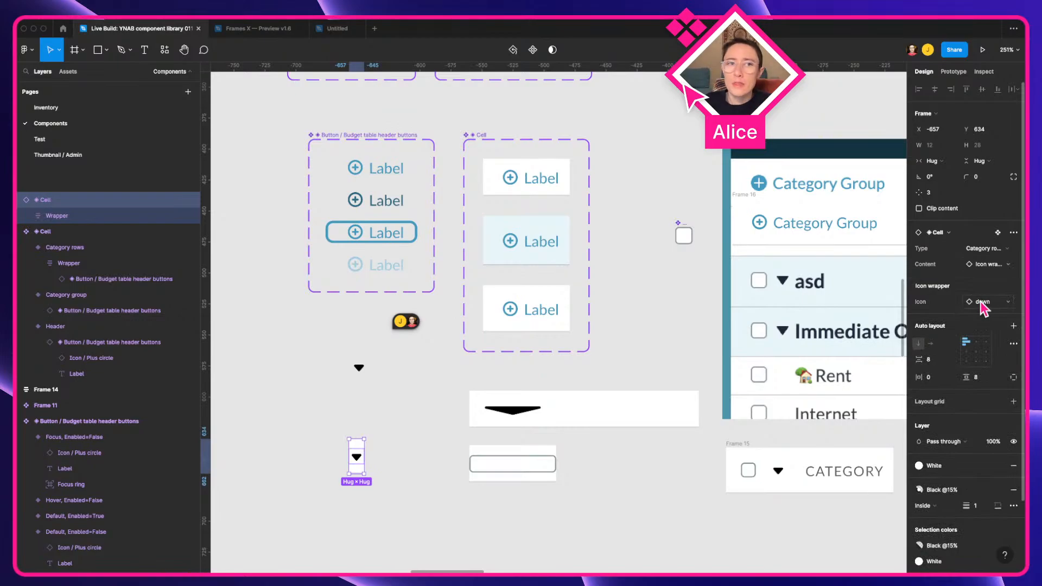
click(996, 302)
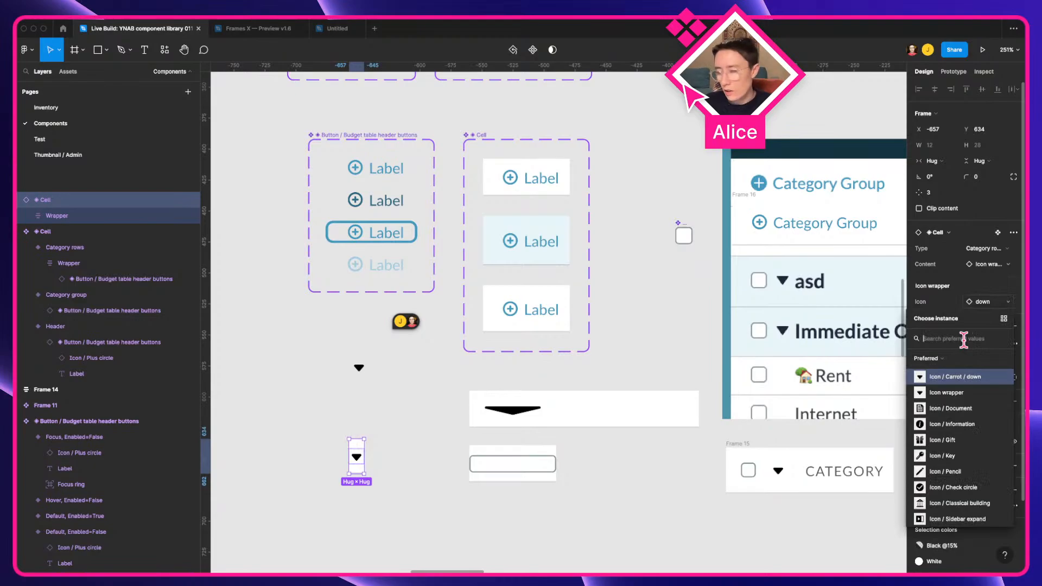
text(check)
click(950, 359)
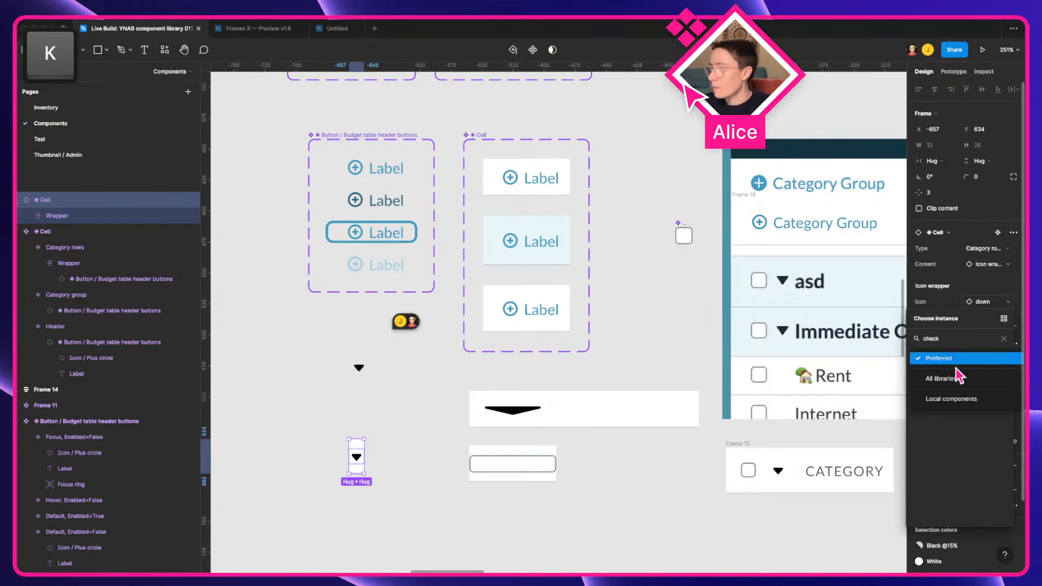
click(951, 399)
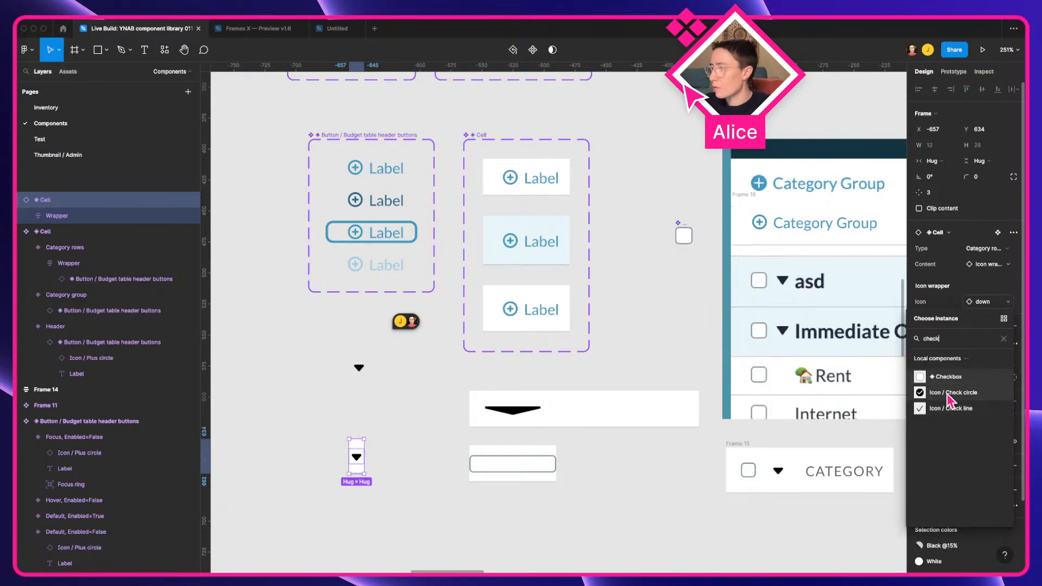
click(950, 376)
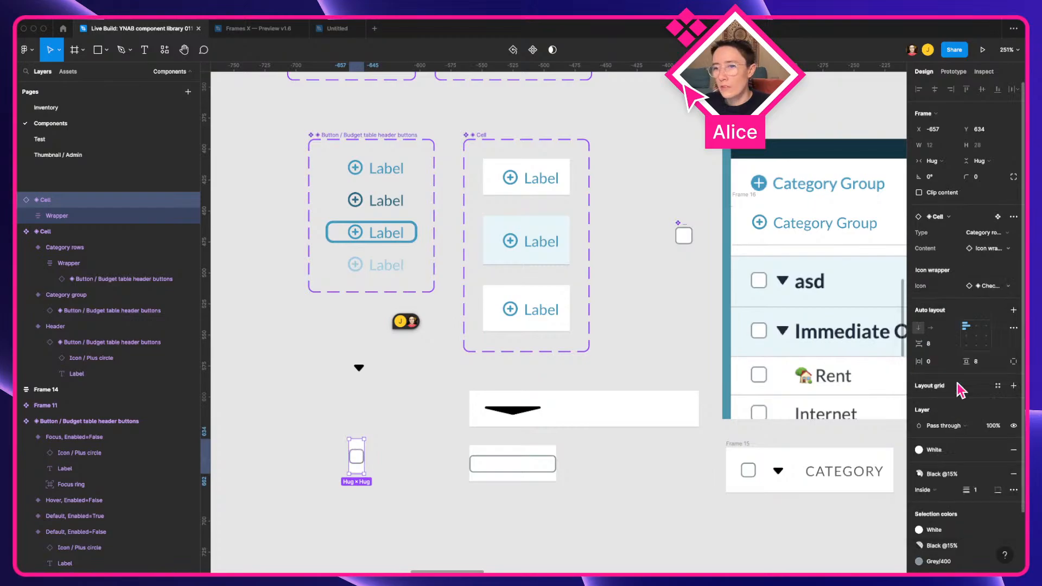
click(421, 479)
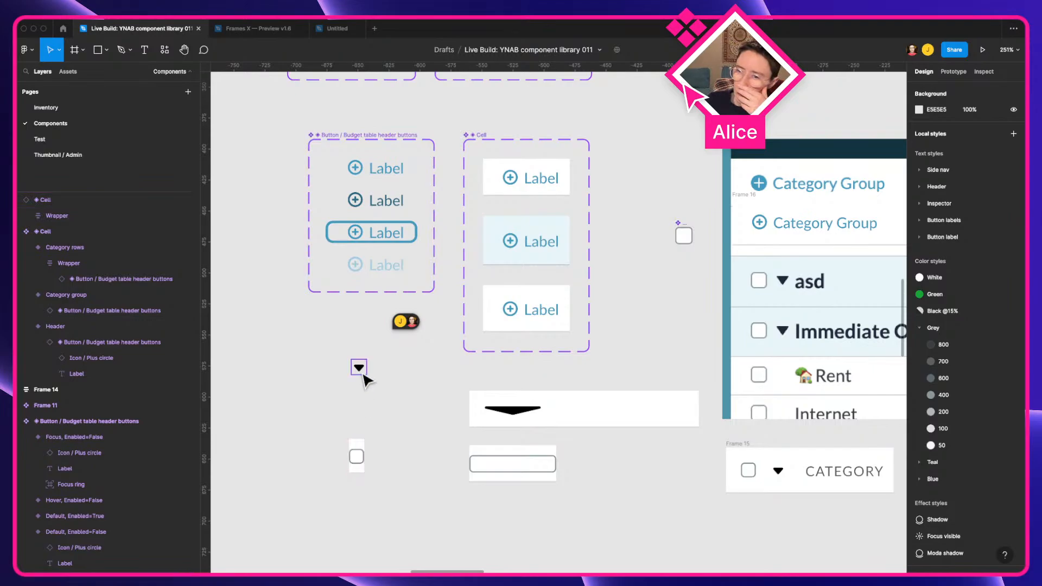
Step: Move the Checkbox component closer to the Cell component set, at X -413, Y 469
click(361, 371)
click(684, 239)
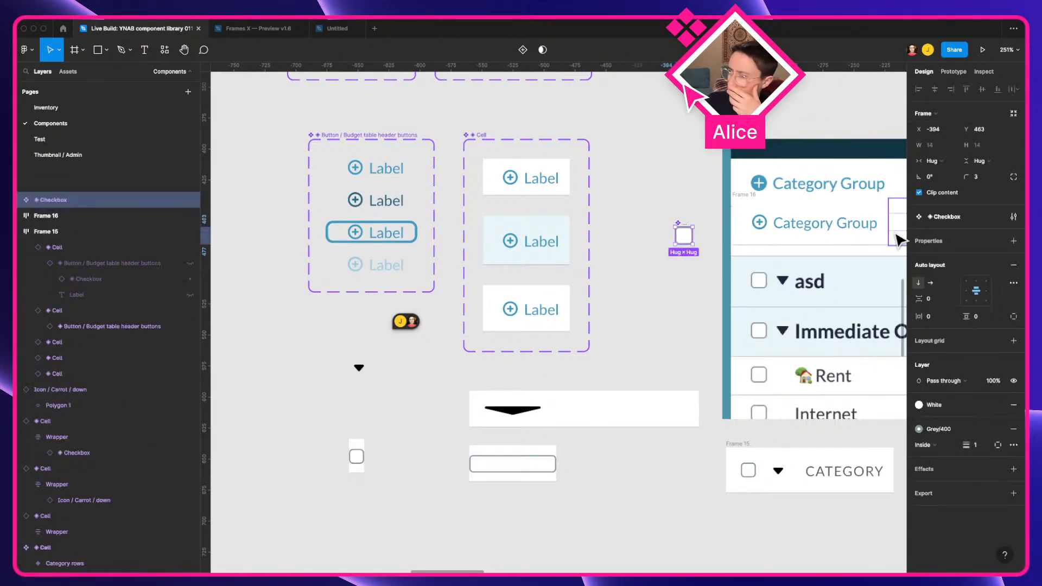
click(674, 270)
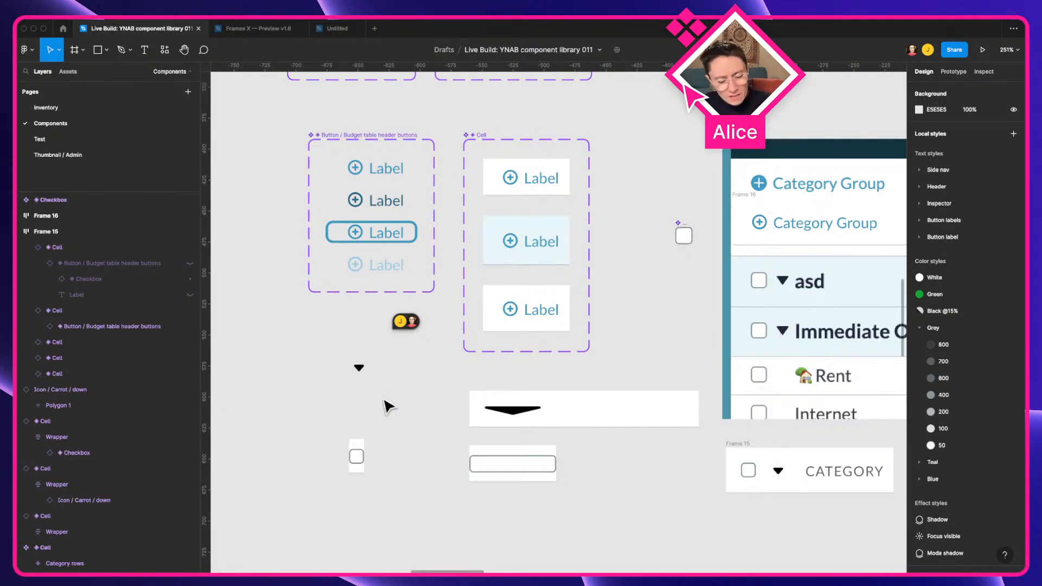
click(679, 235)
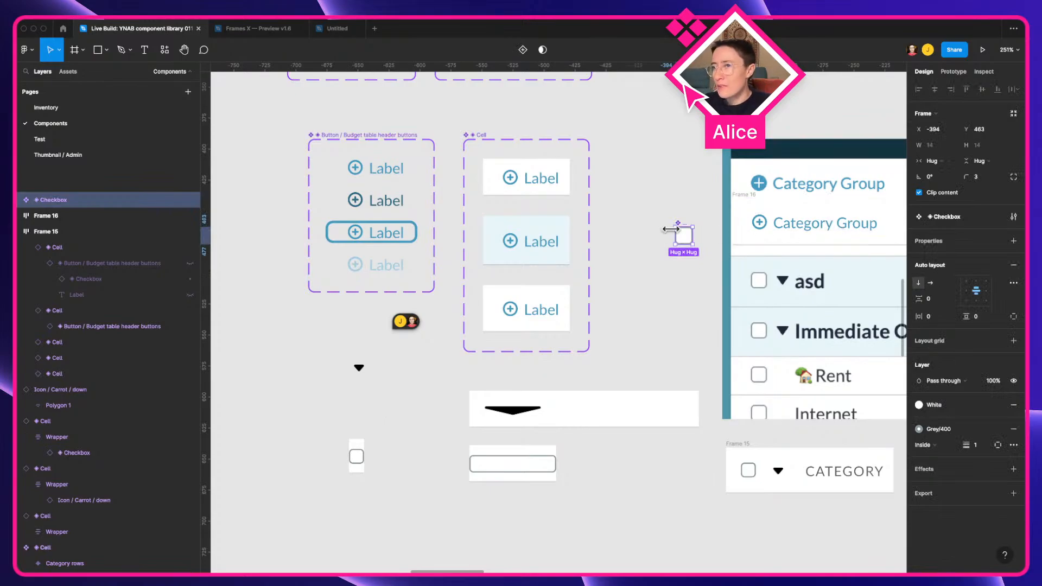
drag(686, 244, 662, 251)
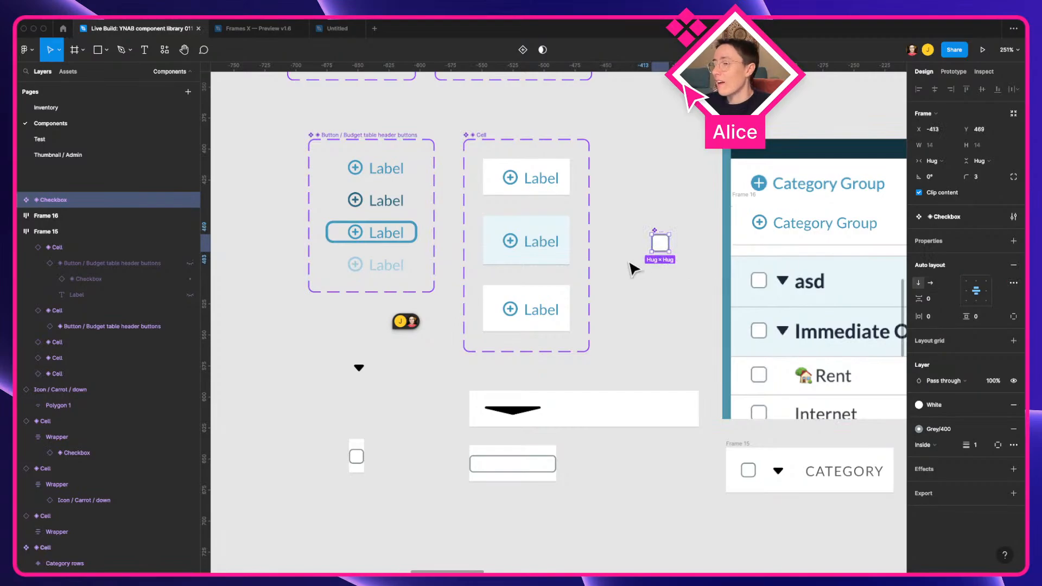
Step: Move the narrow checkbox cell into line with the stretched checkbox cell, slightly farther away from it
click(548, 462)
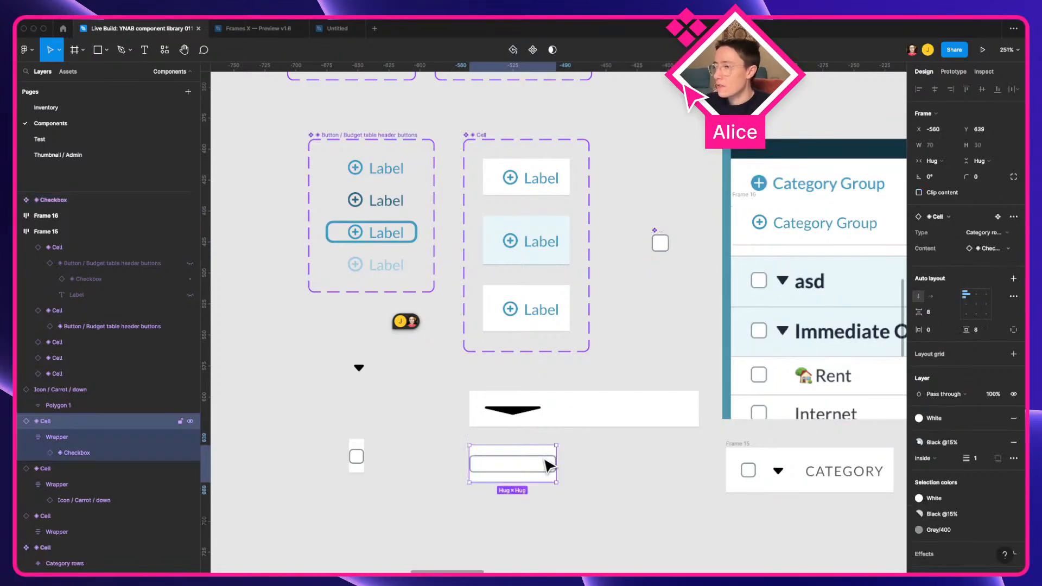
click(383, 437)
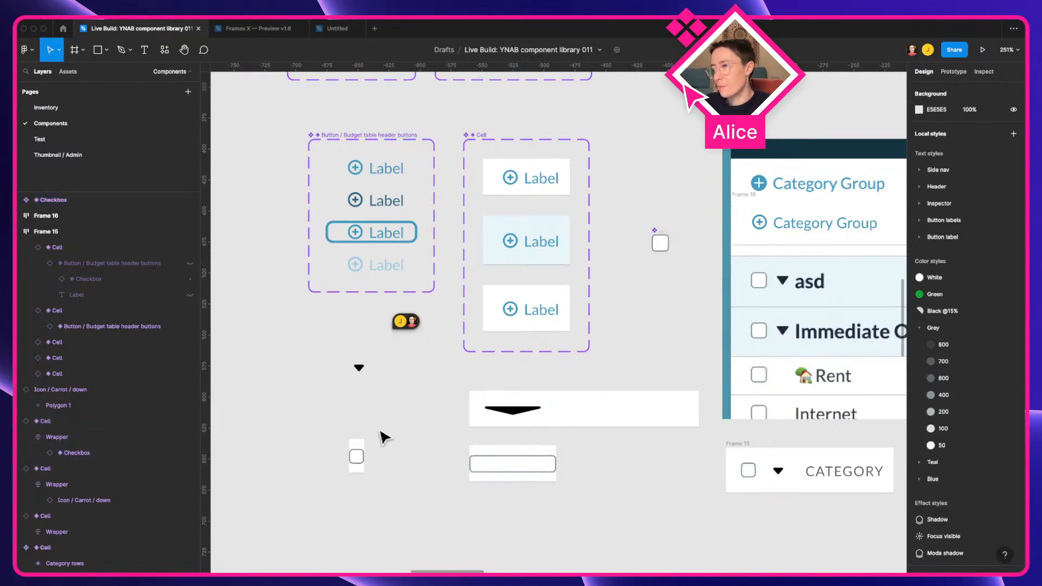
mouse_move(359, 459)
mouse_down()
mouse_move(400, 472)
mouse_move(458, 467)
mouse_move(343, 468)
mouse_up()
click(395, 463)
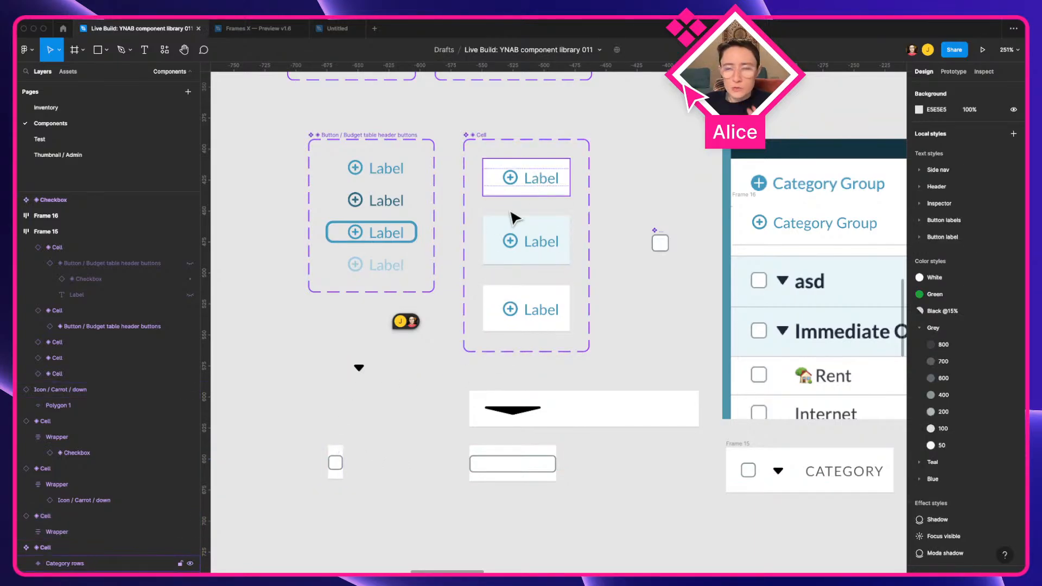
click(406, 322)
drag(454, 478, 565, 496)
click(396, 386)
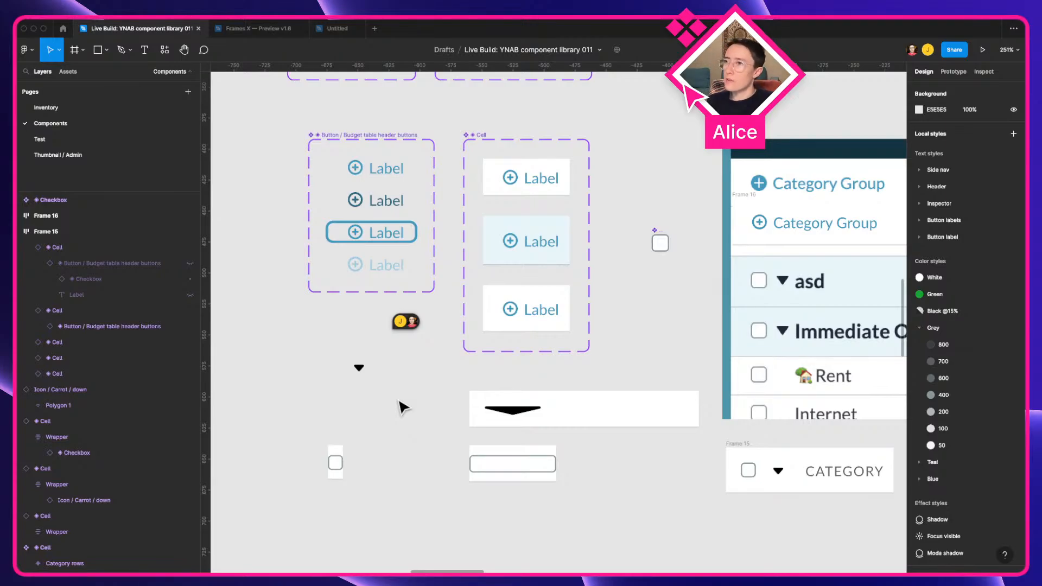
double_click(525, 313)
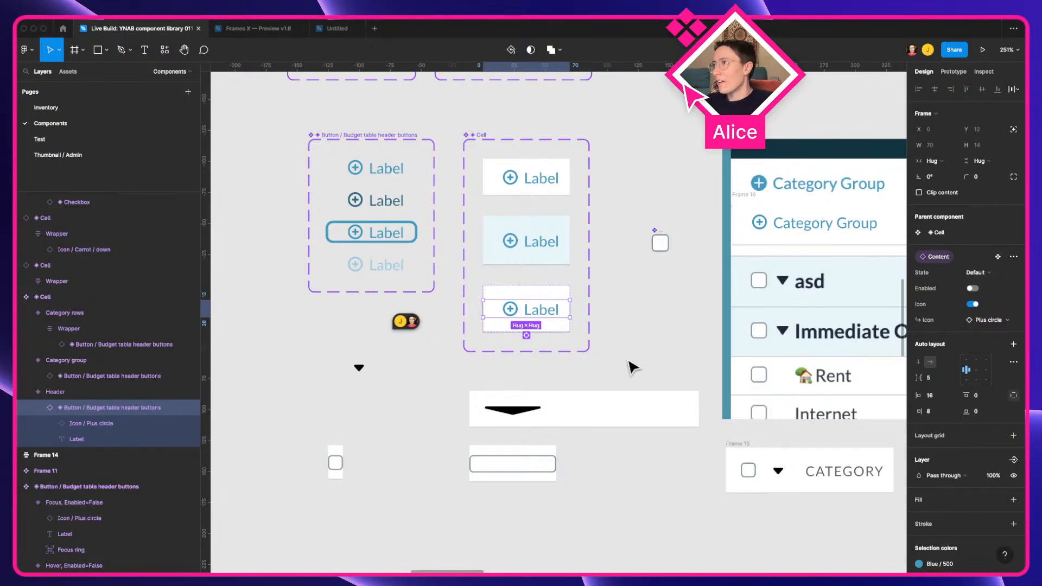
click(632, 368)
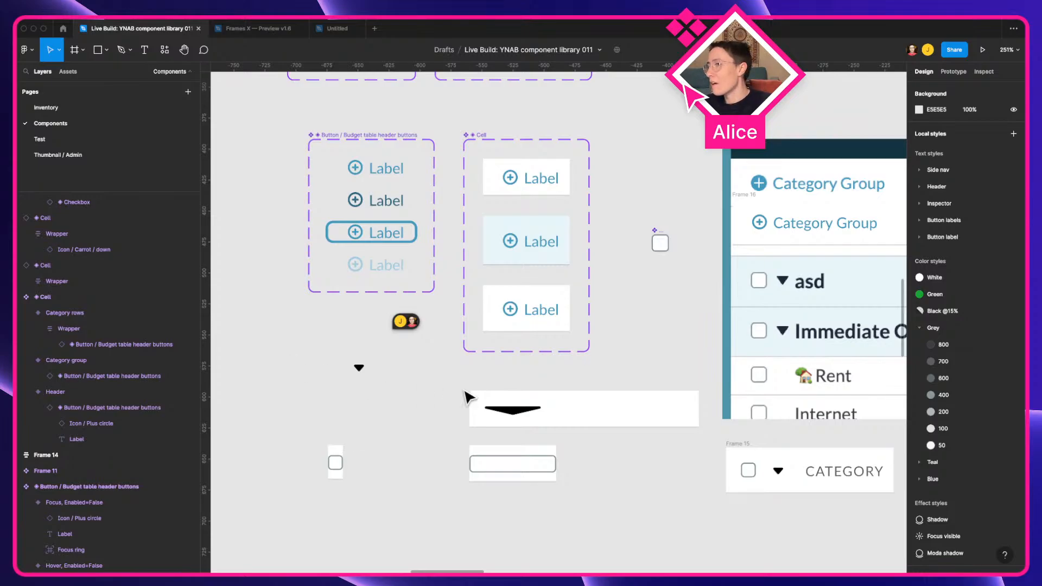
Step: Delete the loose carrot icon and the test Cell instances below the component sets
drag(454, 393, 420, 395)
drag(269, 342, 379, 491)
key(BackSpace)
drag(421, 400, 548, 510)
key(BackSpace)
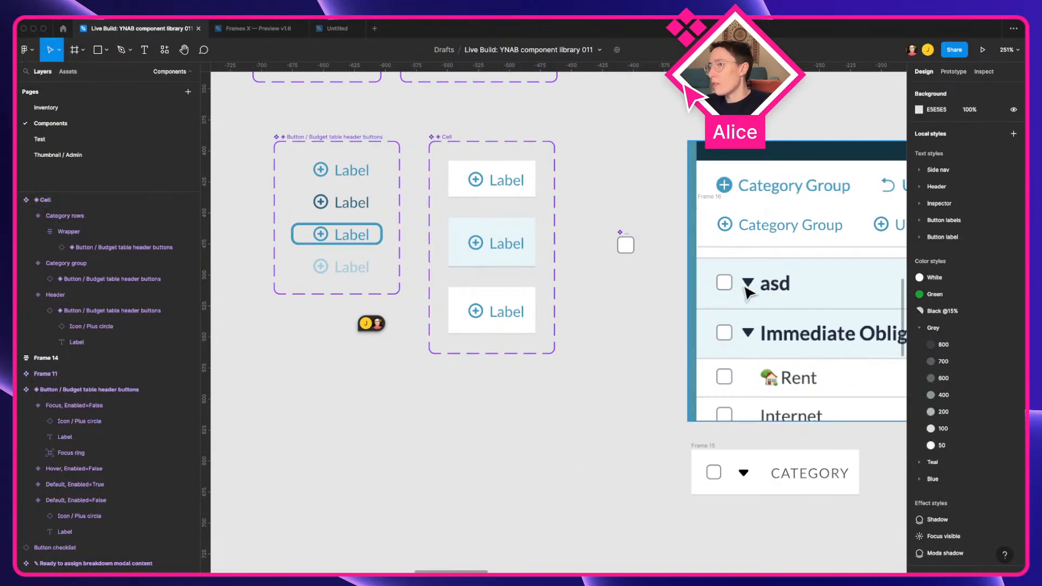
Step: Add a text layer reading "Category group name" in the empty area below the component sets
key(t)
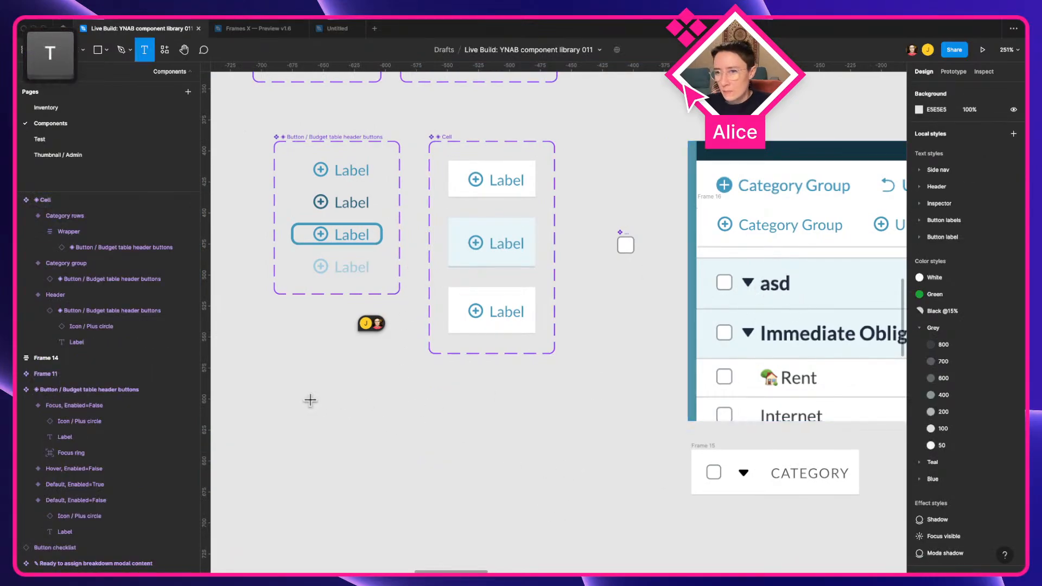
click(308, 404)
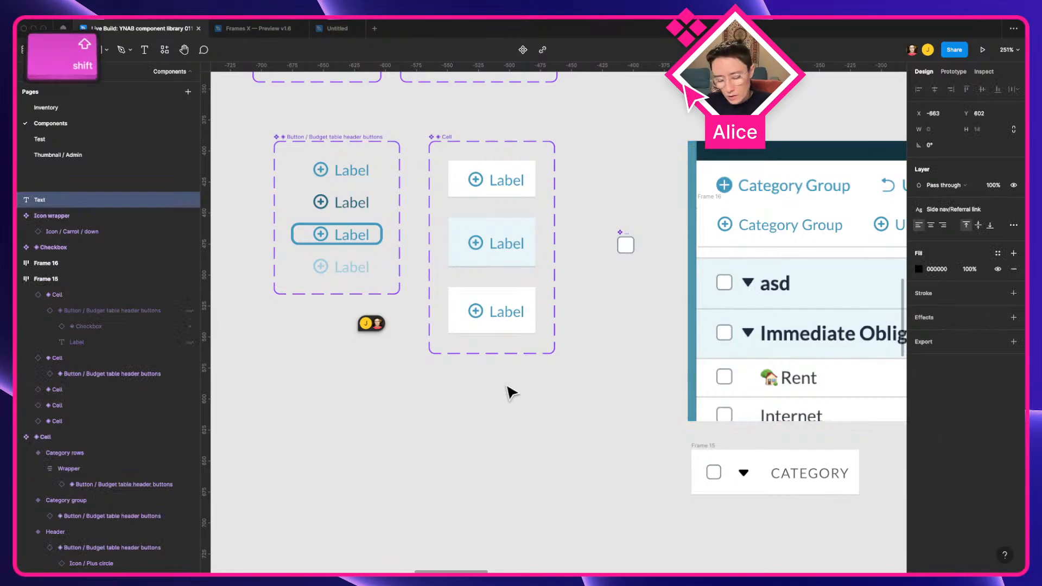
text(Category gro)
text(up )
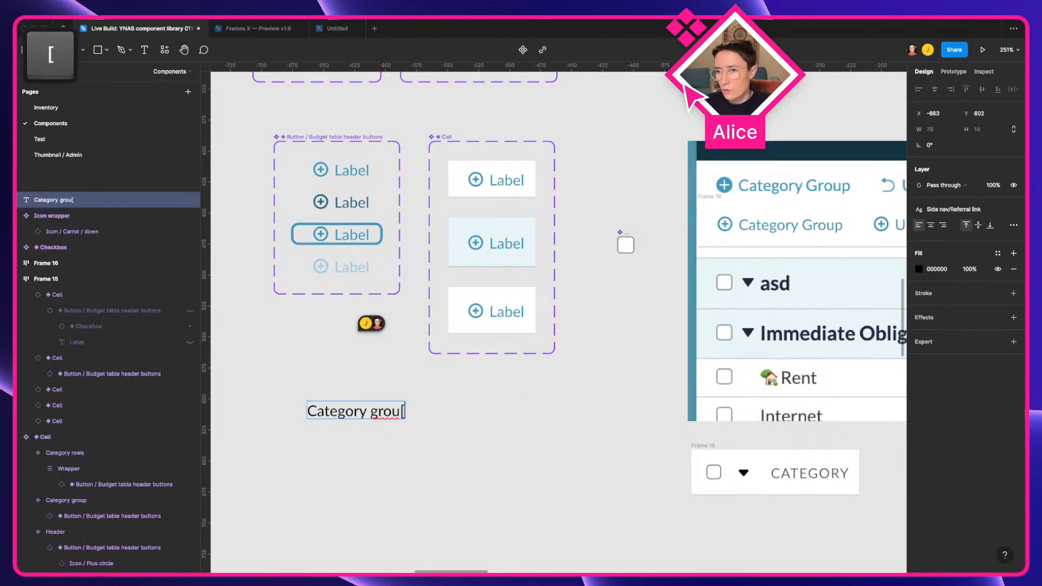
text(name)
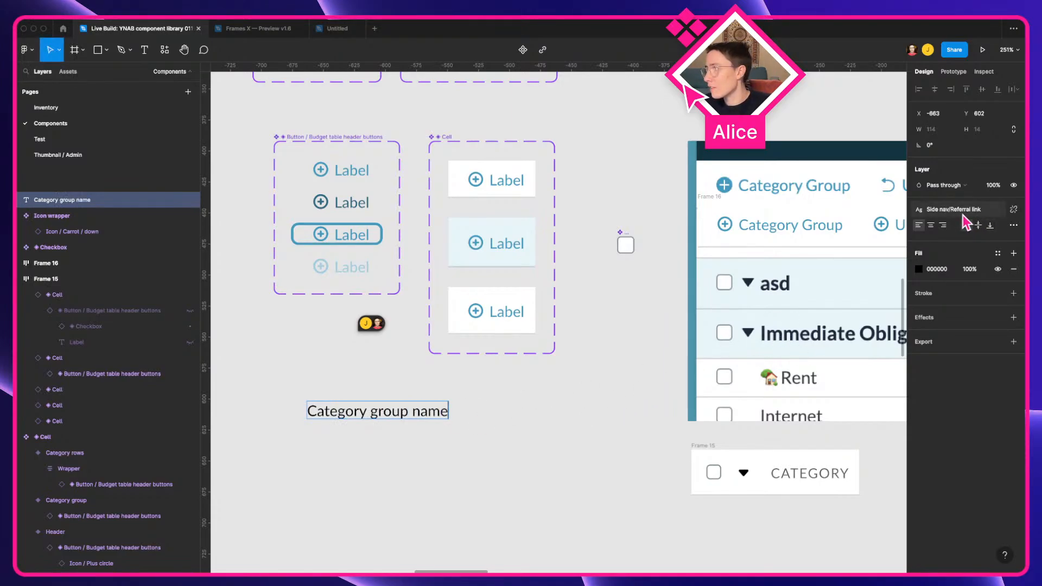
Step: Try the Side nav/Bank account name text style on the category group name text and look through the other saved styles
click(971, 210)
click(975, 324)
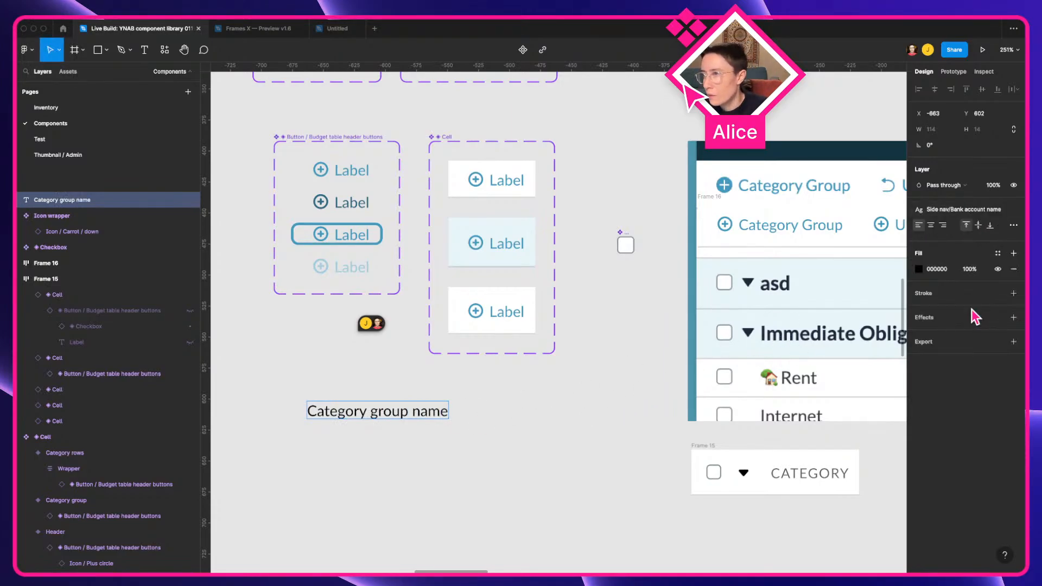
click(968, 210)
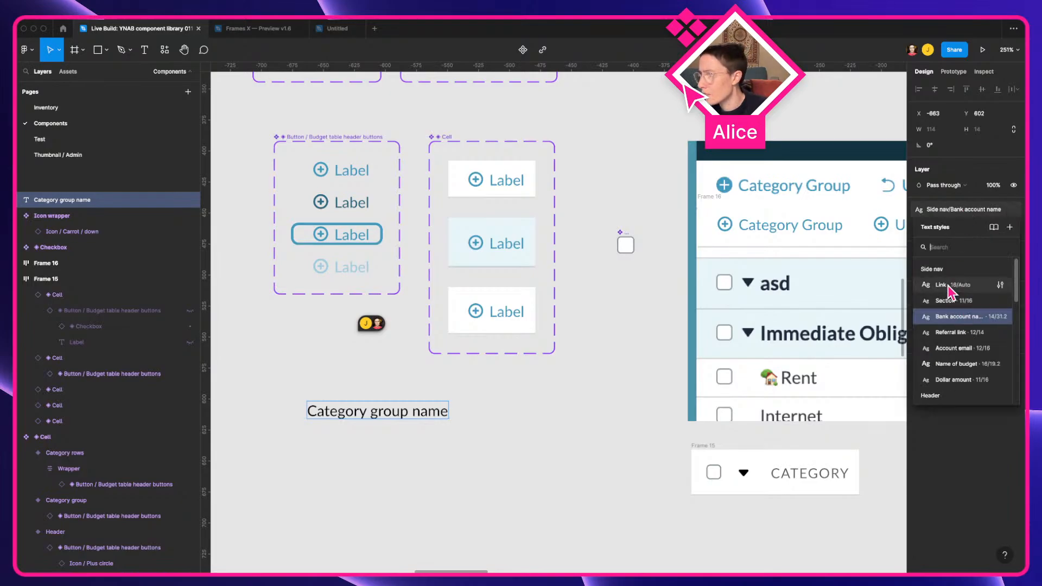
scroll(966, 369, down, 3)
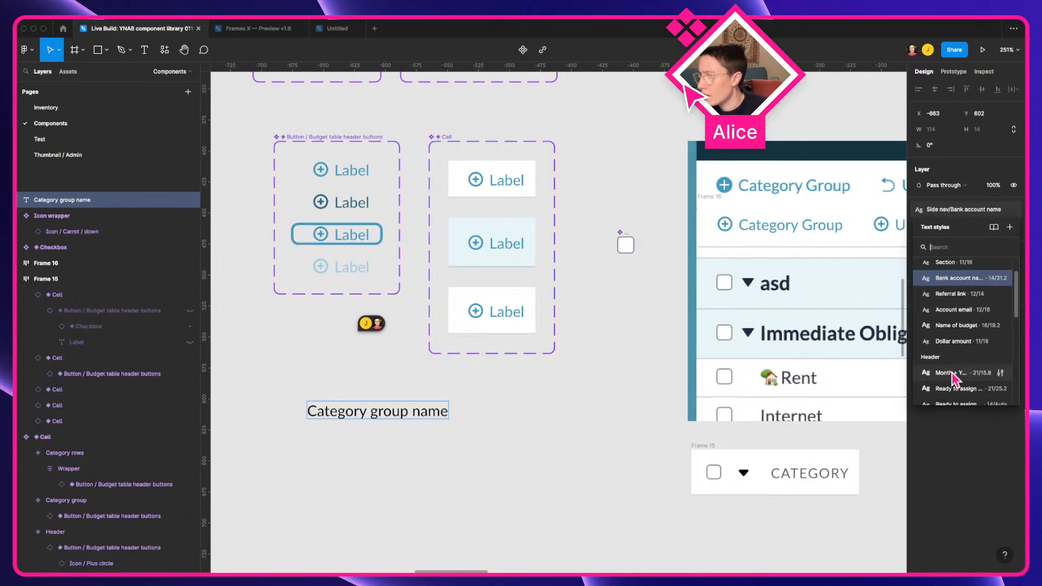
scroll(971, 391, down, 3)
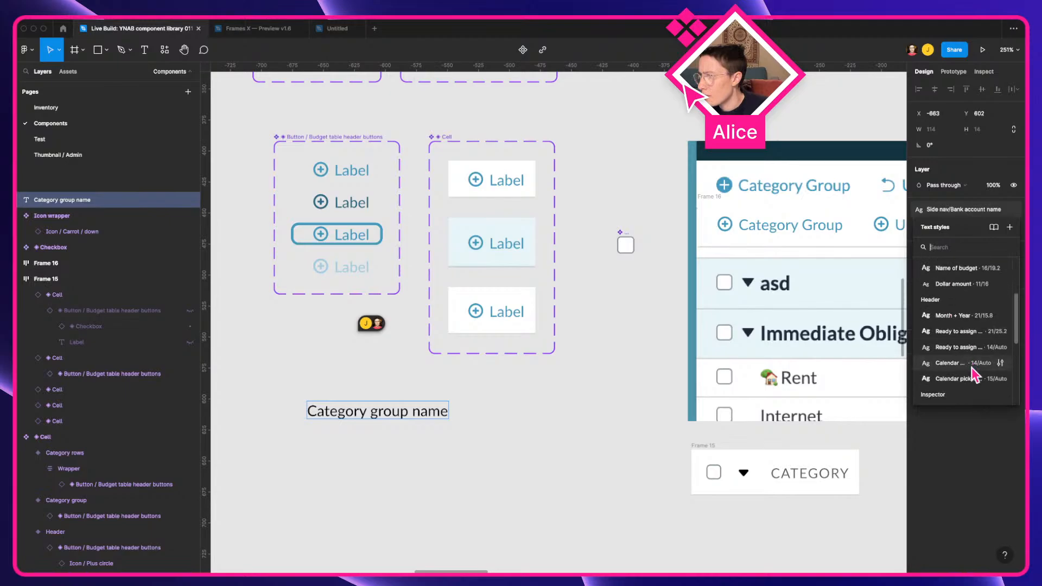
scroll(964, 396, down, 4)
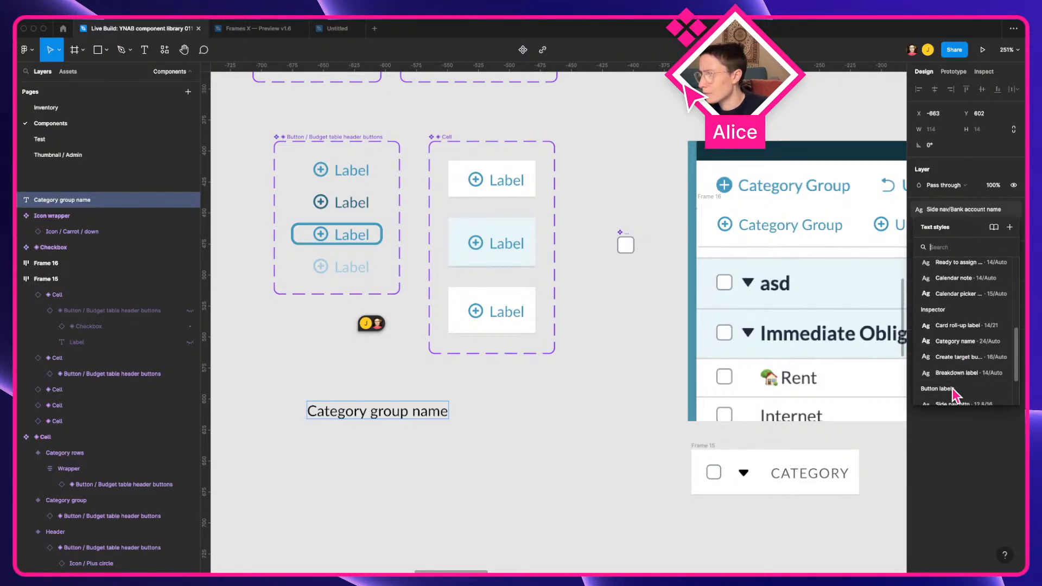
scroll(955, 356, up, 5)
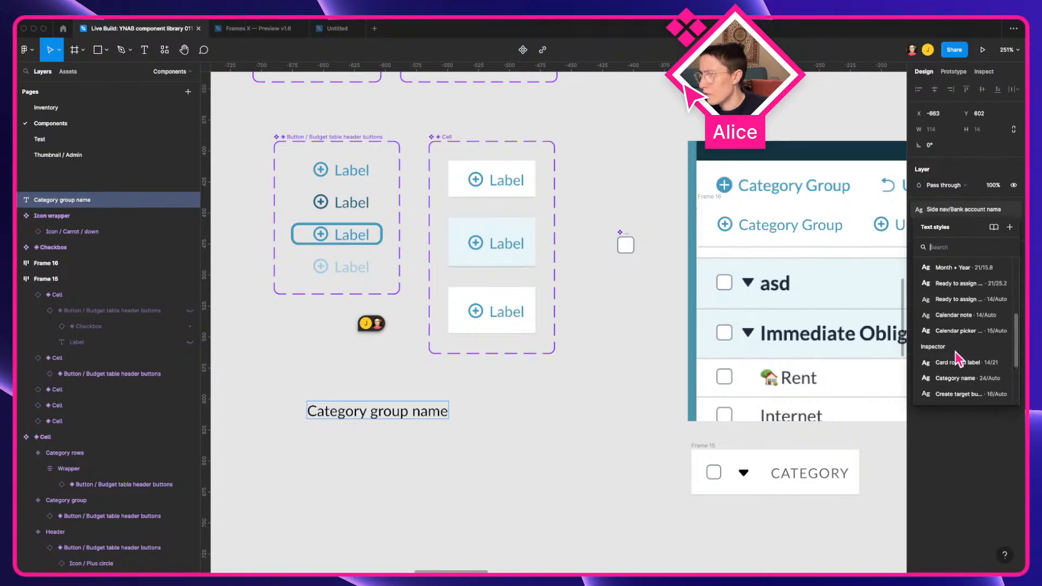
Step: Switch to the YNAB budget in the browser and inspect the True Expenses category group name button
key(super+Tab)
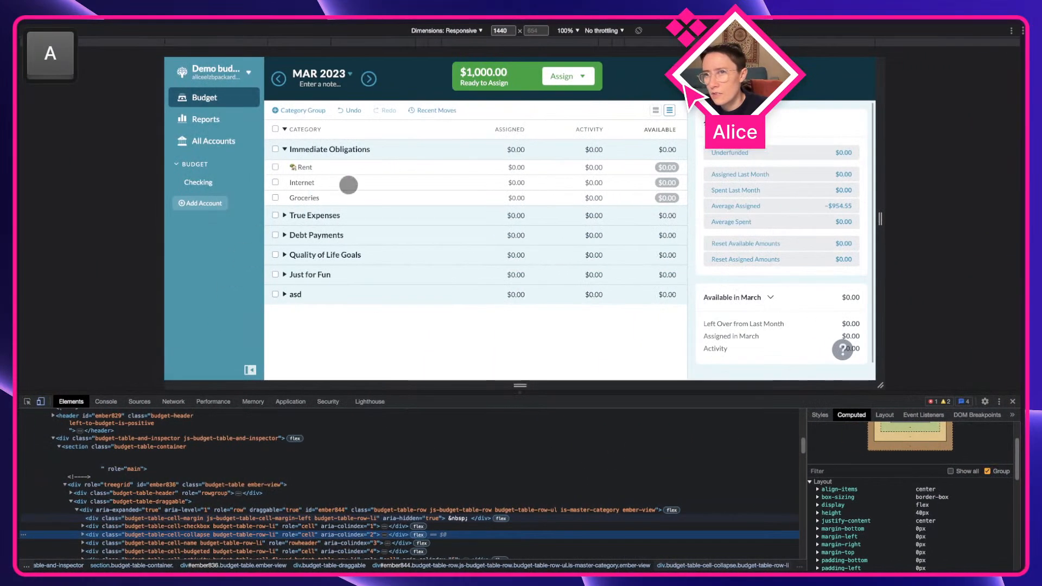
click(27, 402)
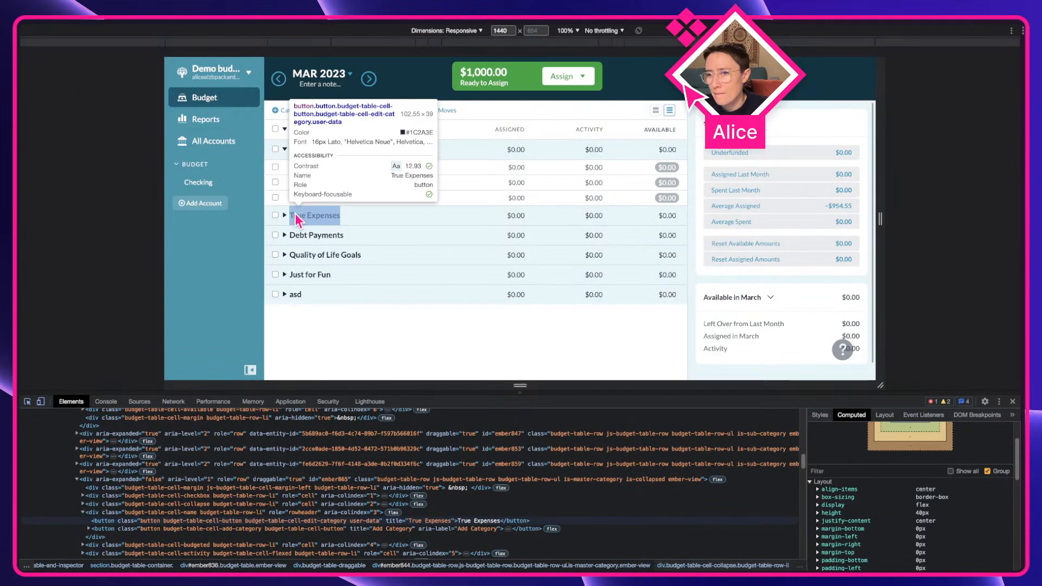
click(295, 214)
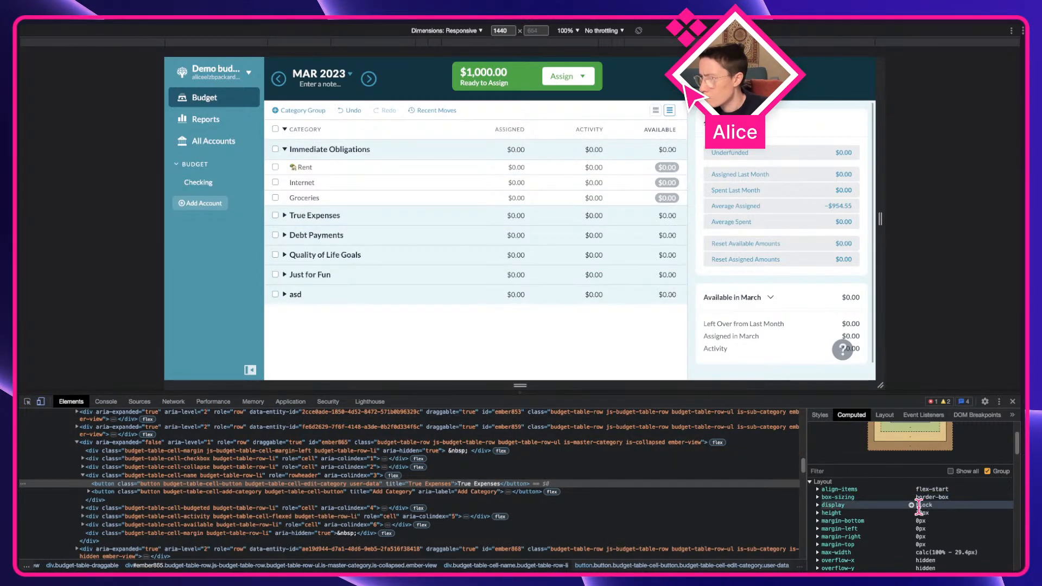
click(113, 475)
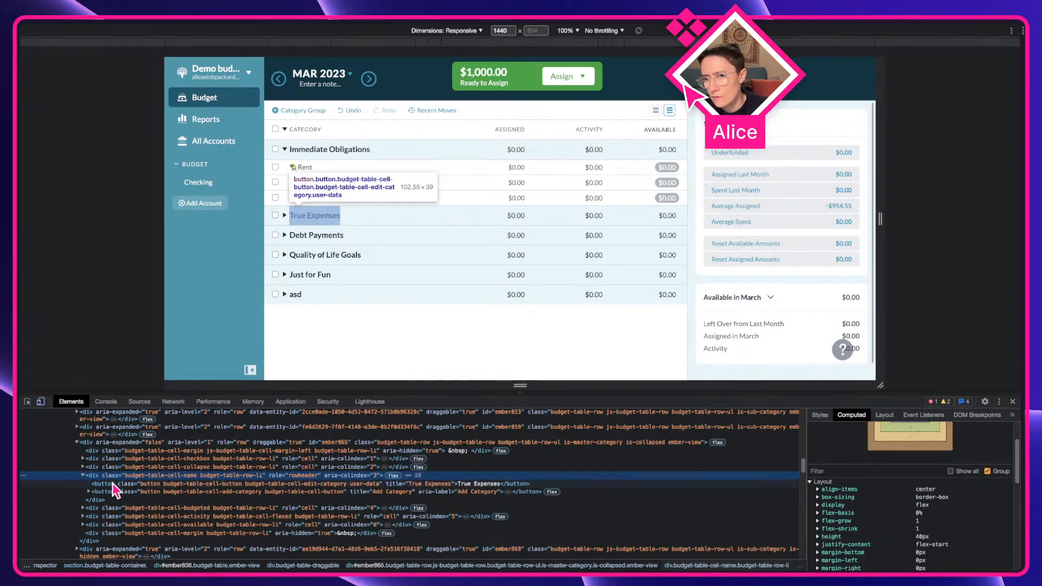
click(113, 483)
Step: Examine the computed font family, size and other text properties of the True Expenses button
scroll(976, 518, down, 3)
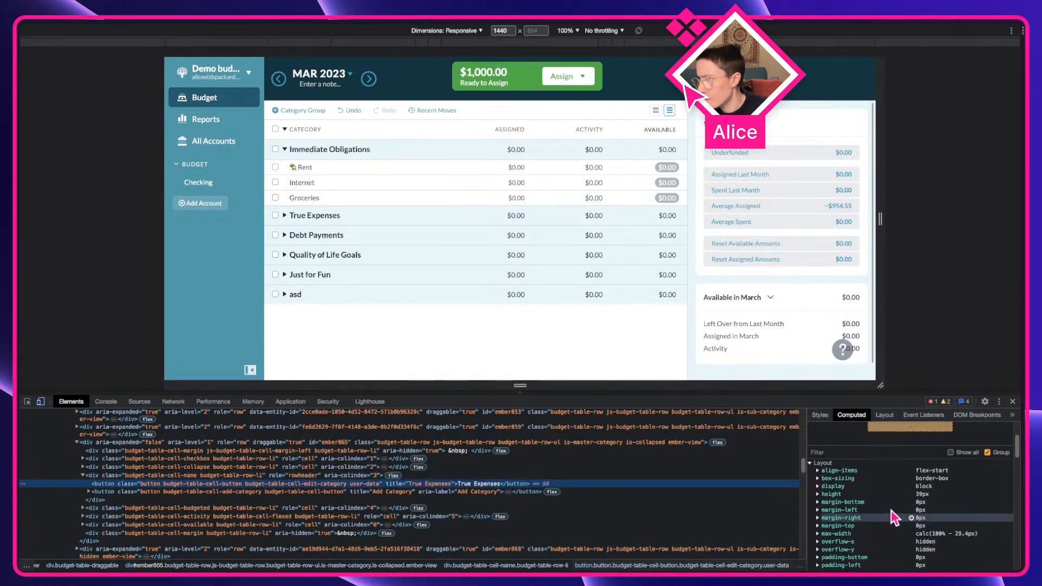
scroll(845, 545, down, 2)
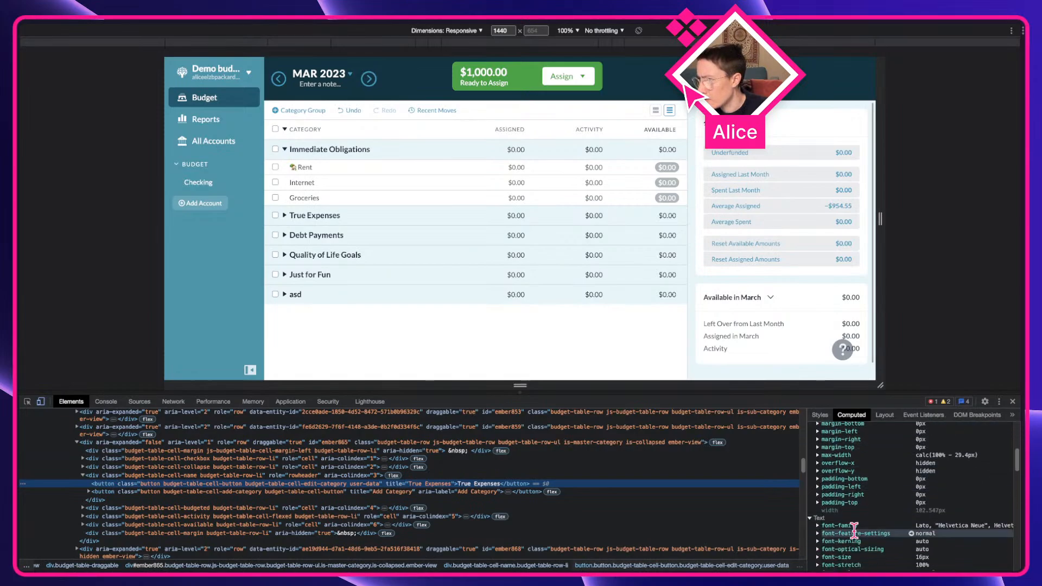
scroll(927, 541, down, 1)
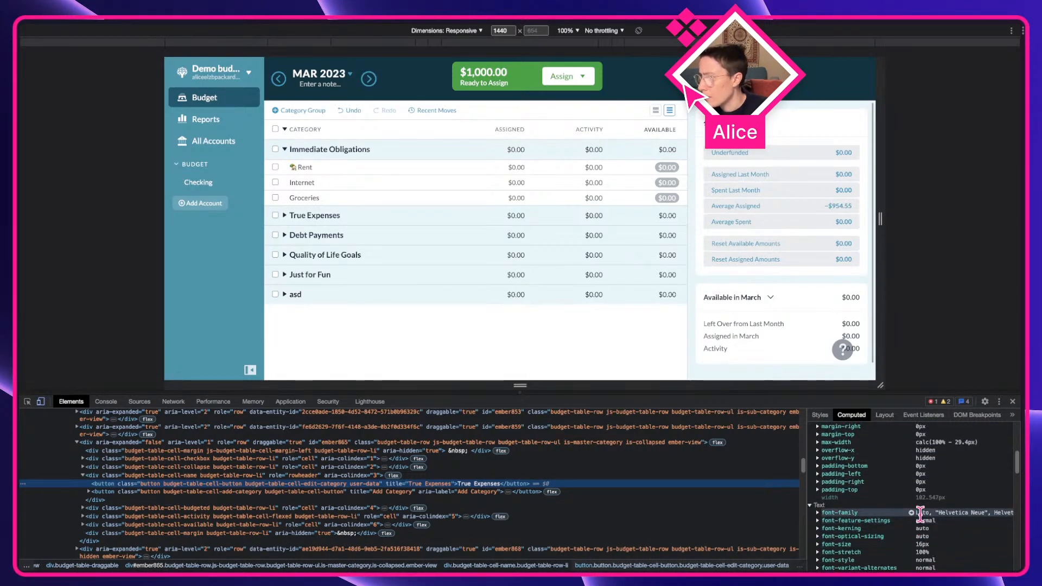
scroll(934, 532, down, 1)
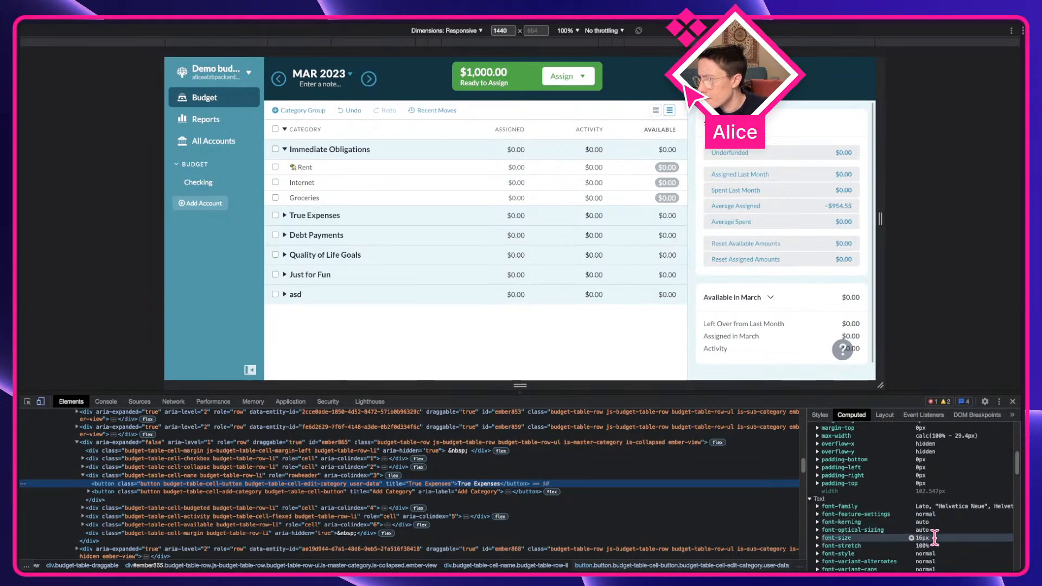
scroll(935, 537, down, 3)
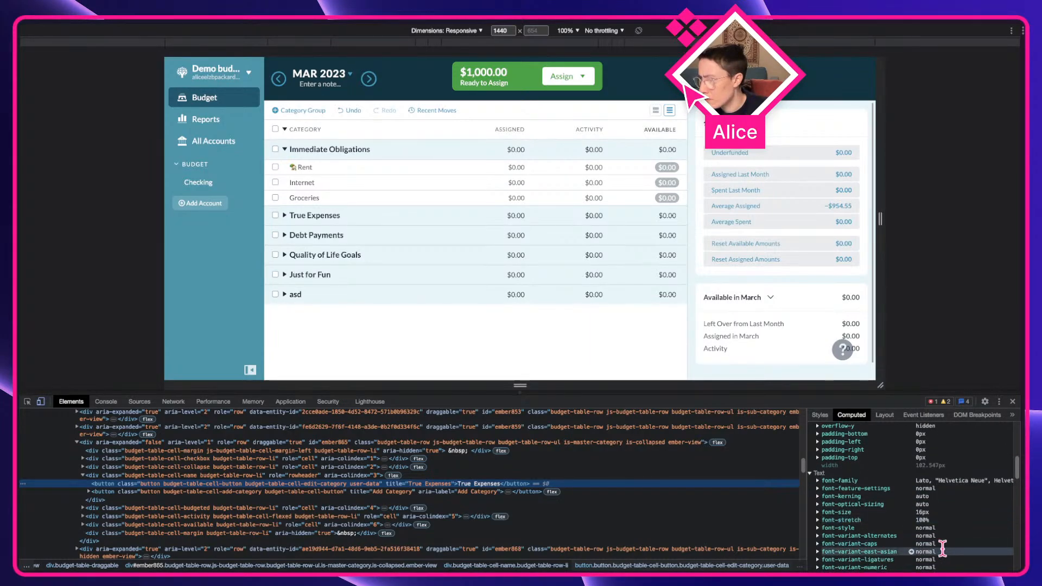
scroll(951, 549, down, 2)
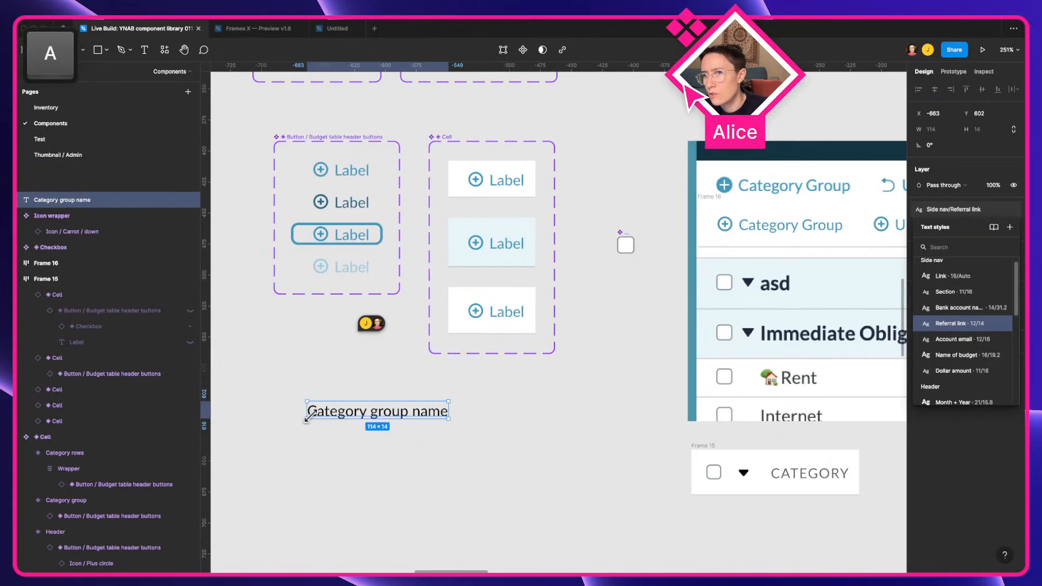
Step: Back in Figma, detach the Side nav/Referral link style from the category group name text and set its font size to 16
click(953, 210)
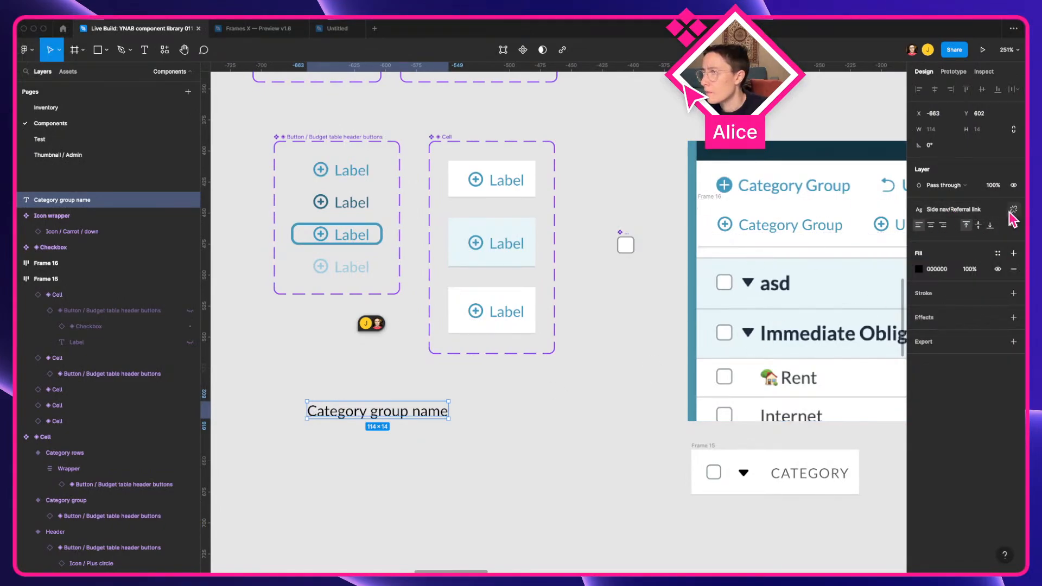
click(1010, 210)
click(980, 240)
text(16)
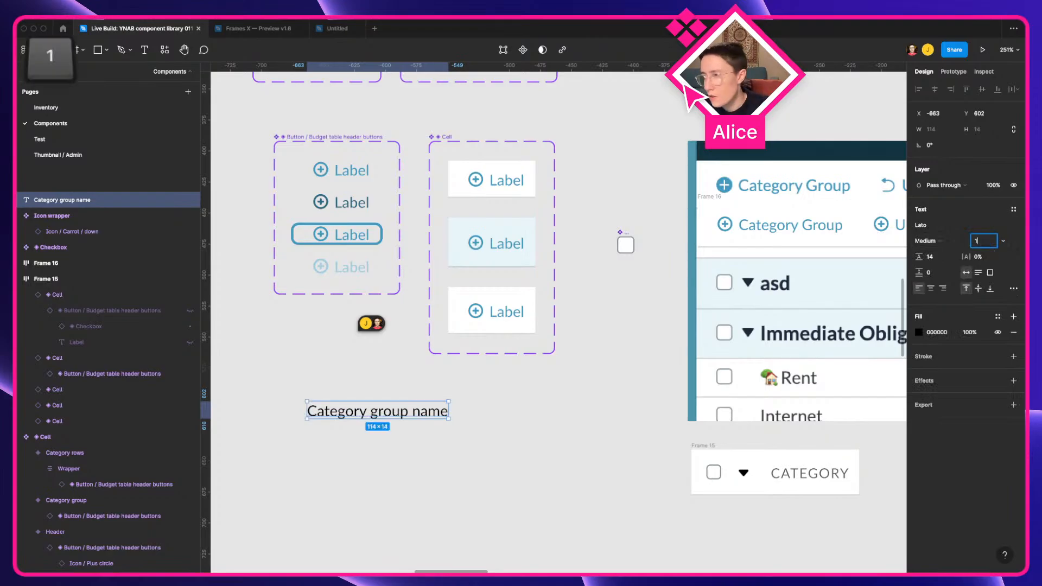
Step: Try the SemiBold and Bold font weights on the category group name text
click(948, 241)
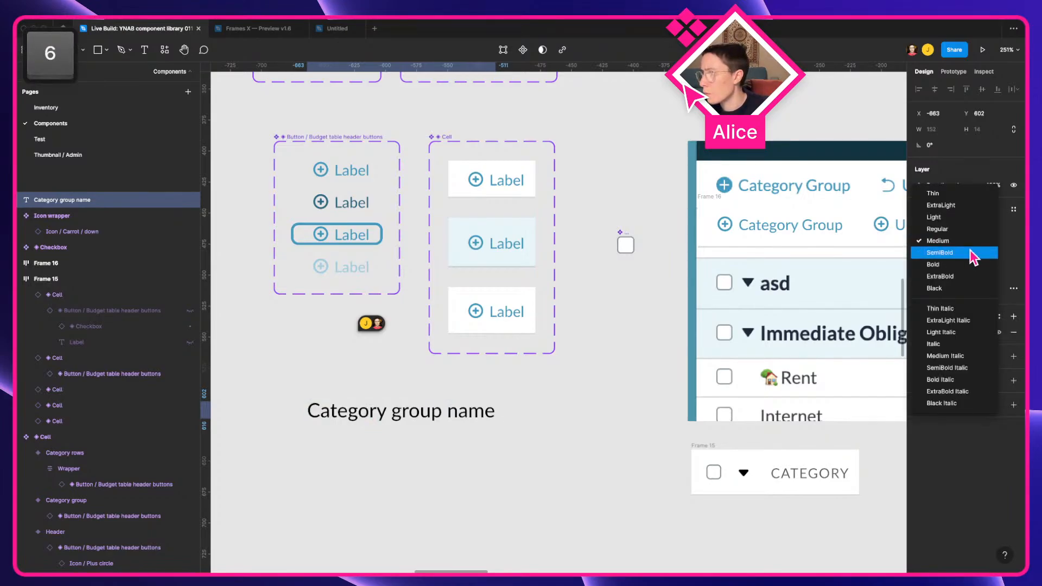
click(969, 253)
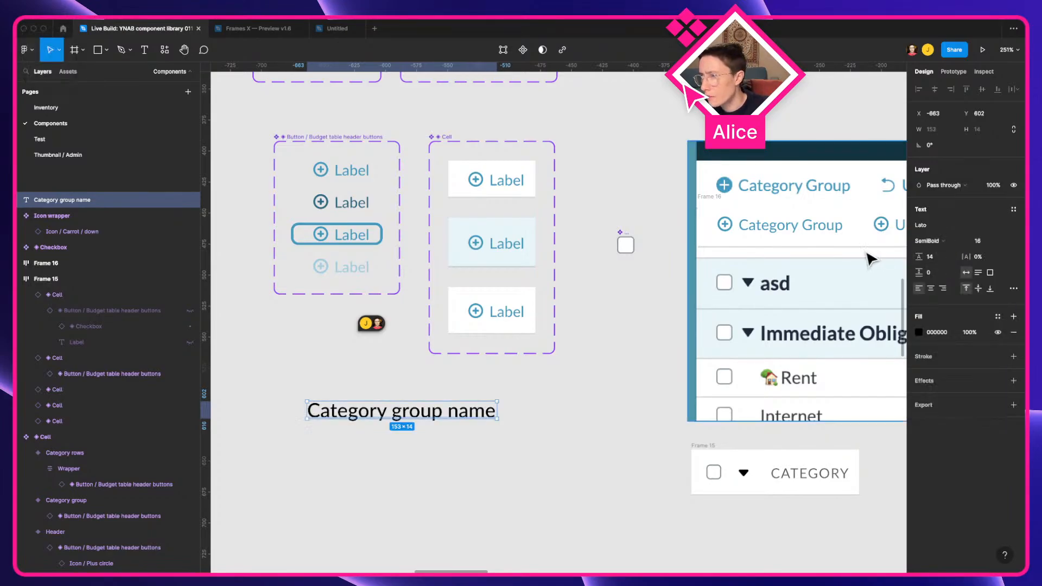
click(954, 243)
click(955, 252)
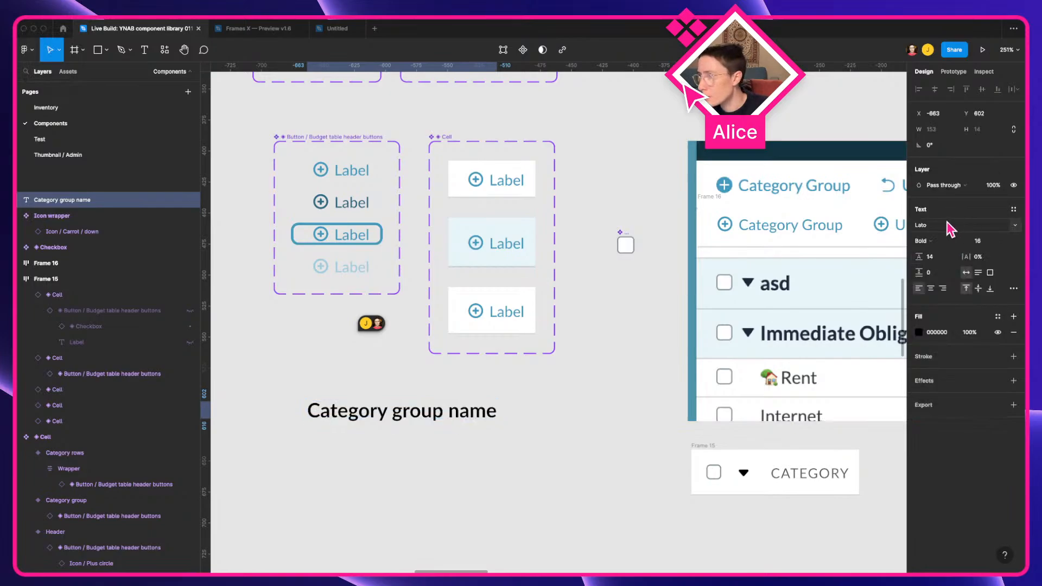
Step: Set the category group name text's weight to ExtraBold and move the text to X -692, Y 598
click(947, 228)
click(945, 240)
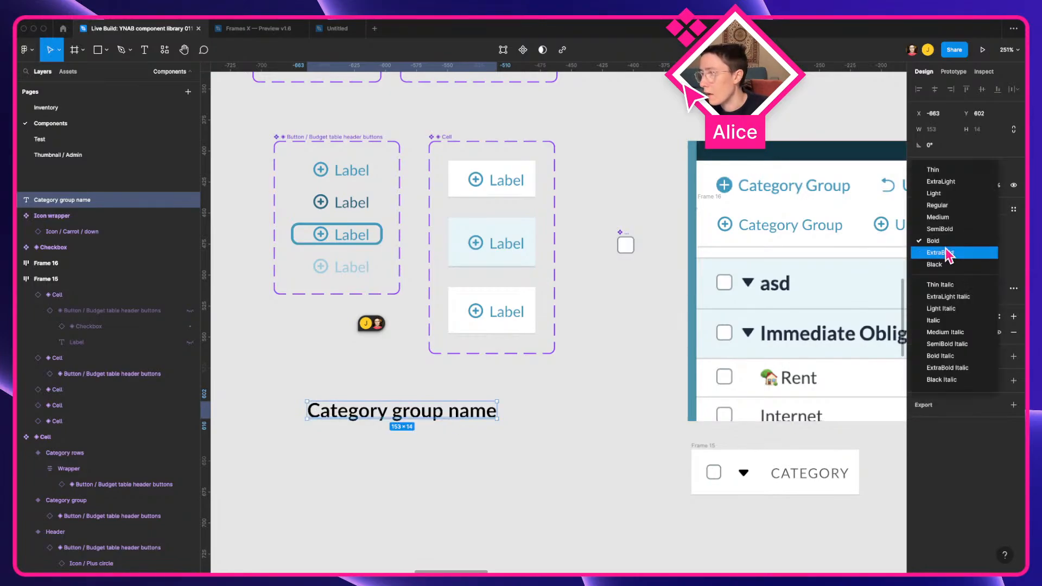
click(947, 249)
drag(433, 421, 400, 417)
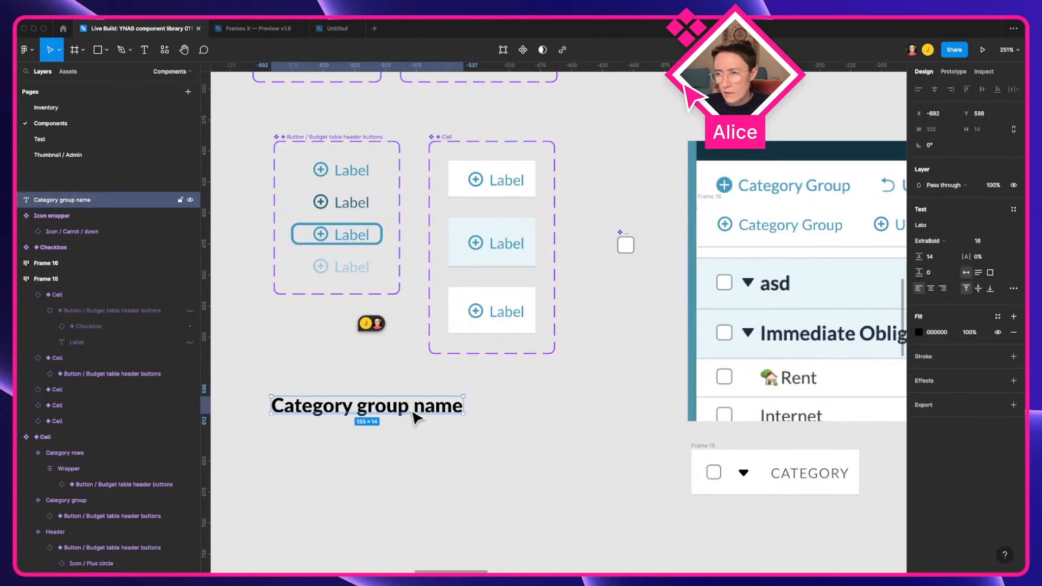
Step: Turn the category group name text into an auto layout component with an item spacing of 0
key(alt+super+k)
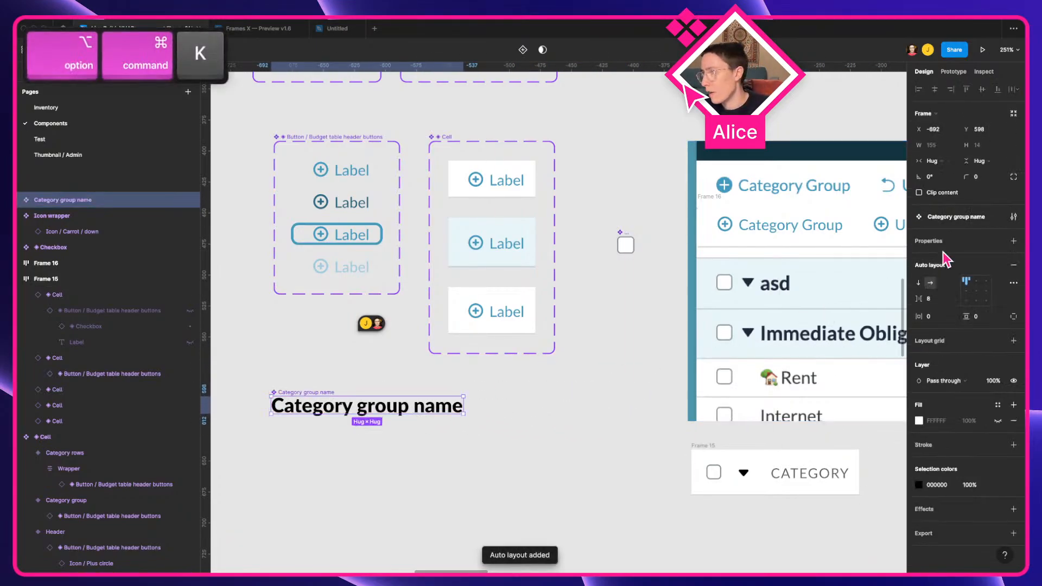
click(939, 295)
text(0)
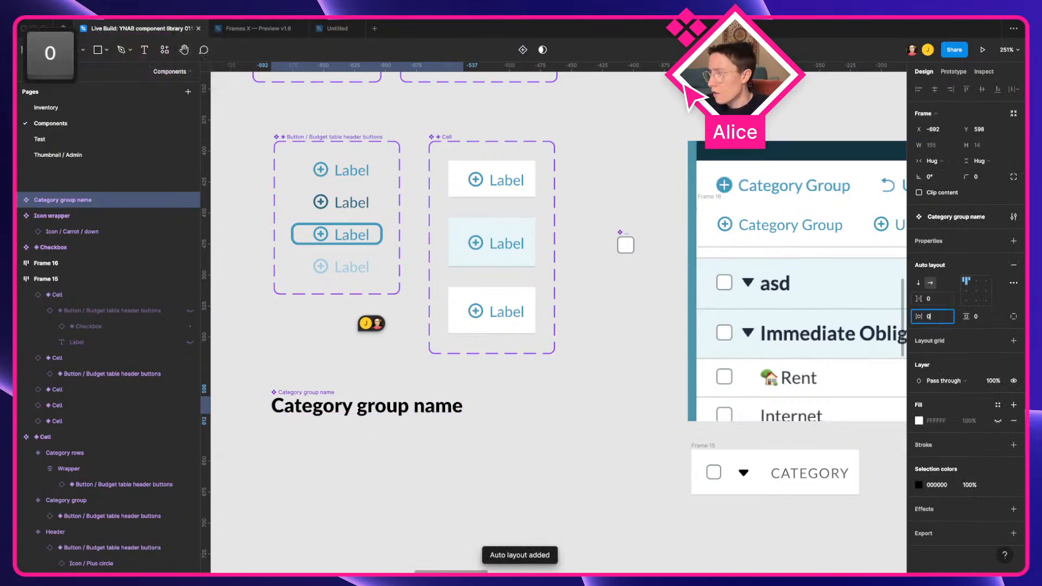
key(Tab)
click(466, 490)
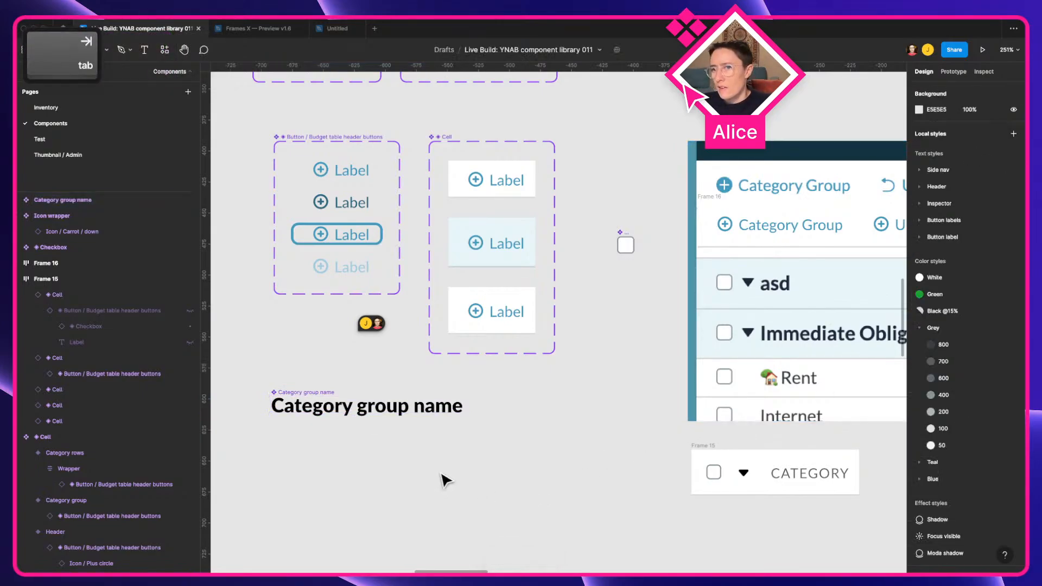
Step: Prefix the name of the category group name component with a dot and the ◈ symbol
click(323, 411)
key(super+r)
key(Left)
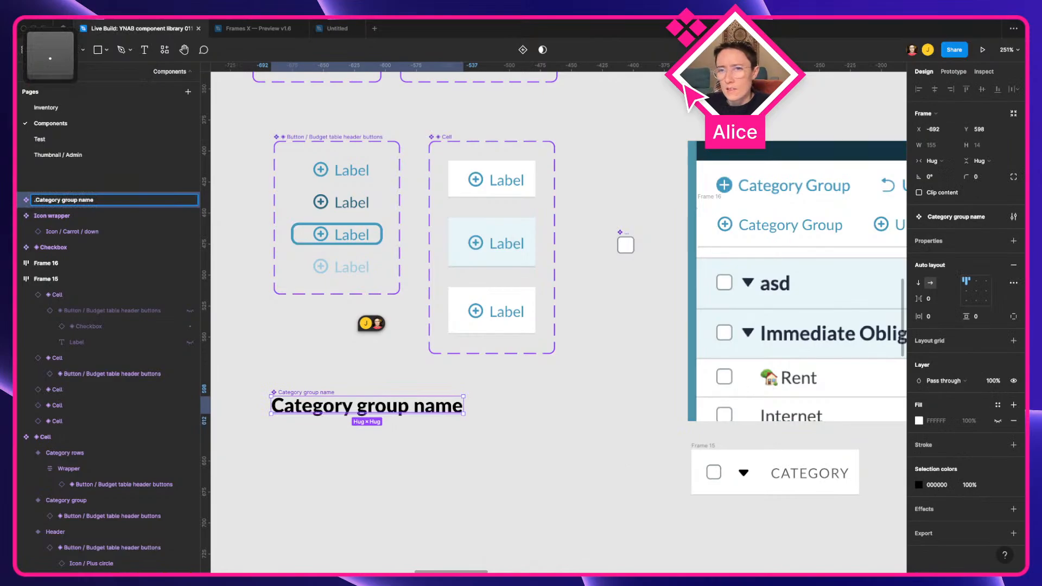
text(.)
key(ctrl+super+space)
key(Down)
key(Return)
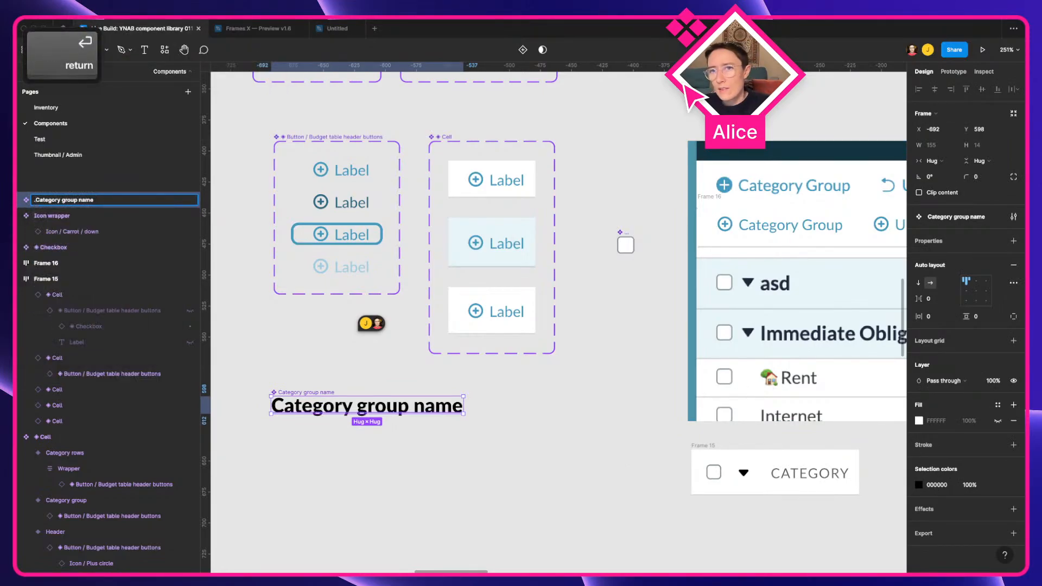
key(Return)
click(395, 445)
click(350, 408)
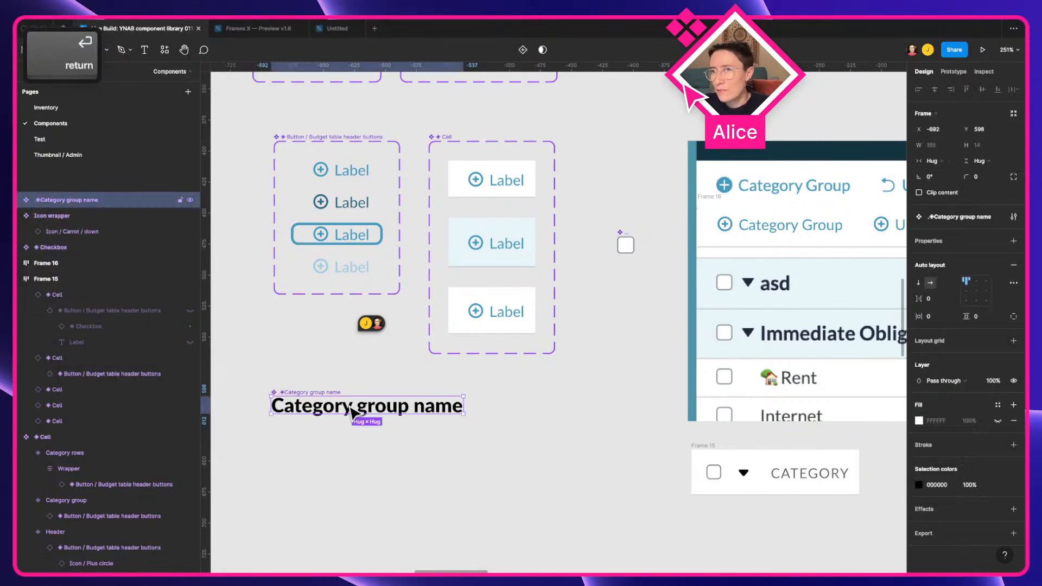
key(Return)
key(super+r)
key(alt)
click(414, 506)
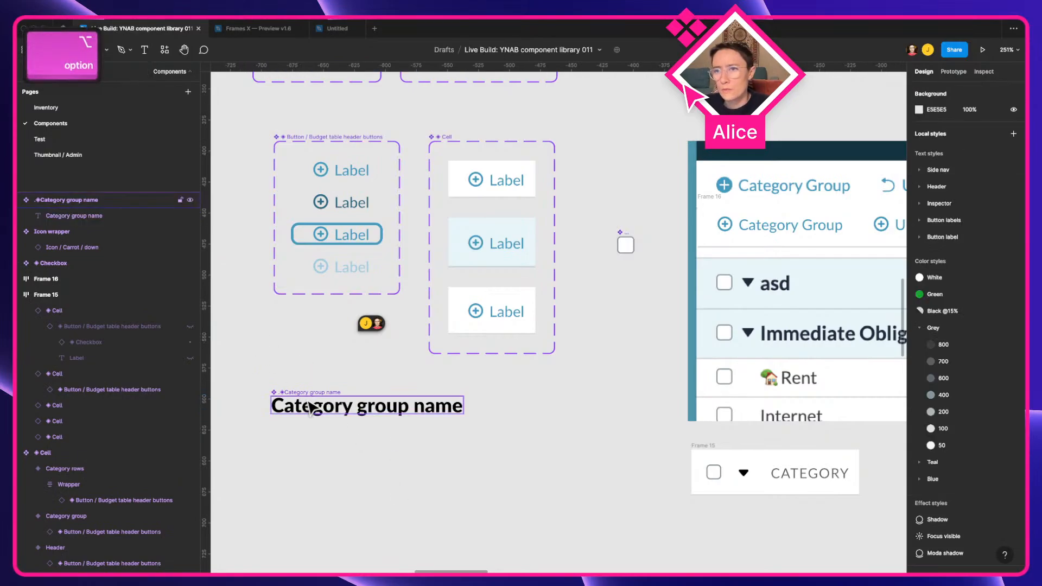
Step: Correct the component's name to ".◈ Category group name" with a space after the symbol, and move it to X -726, Y 576
click(308, 402)
key(shift+Tab)
click(302, 431)
click(303, 410)
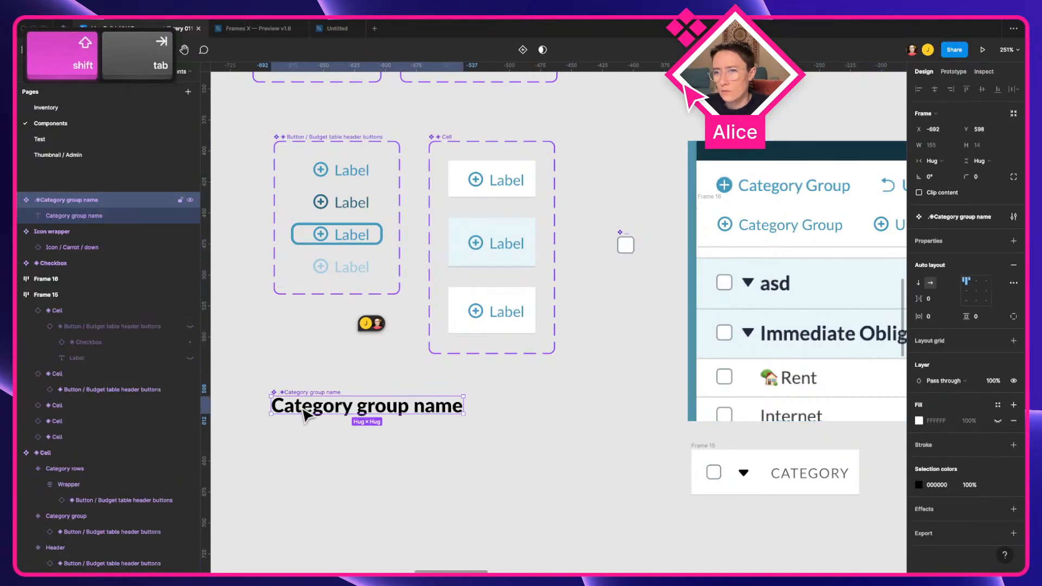
key(super+r)
key(Left)
key(alt+Right)
key(alt+Right)
key(BackSpace)
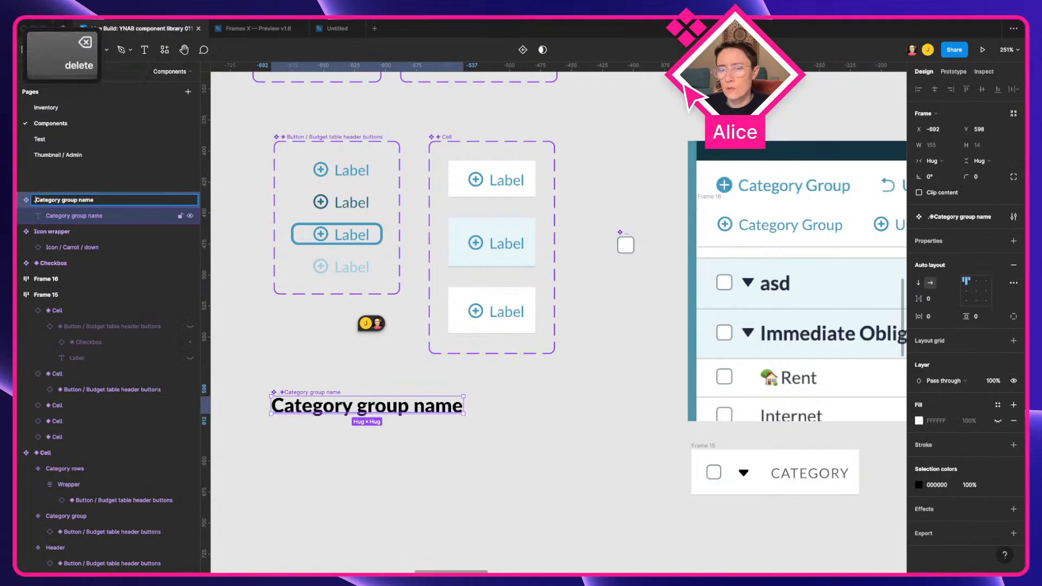
key(ctrl+super+space)
key(Return)
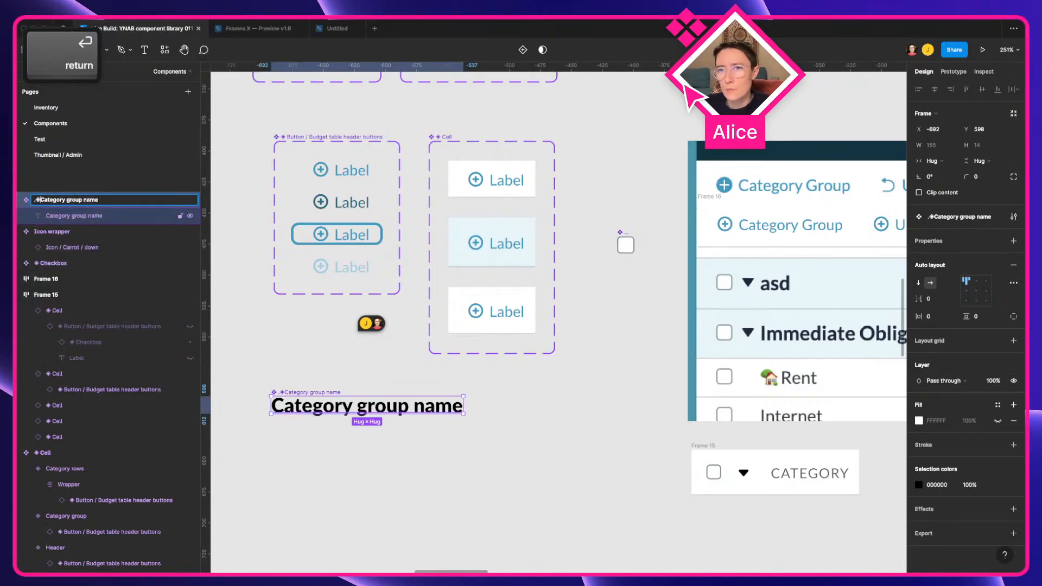
key(Return)
click(373, 484)
drag(352, 410, 310, 383)
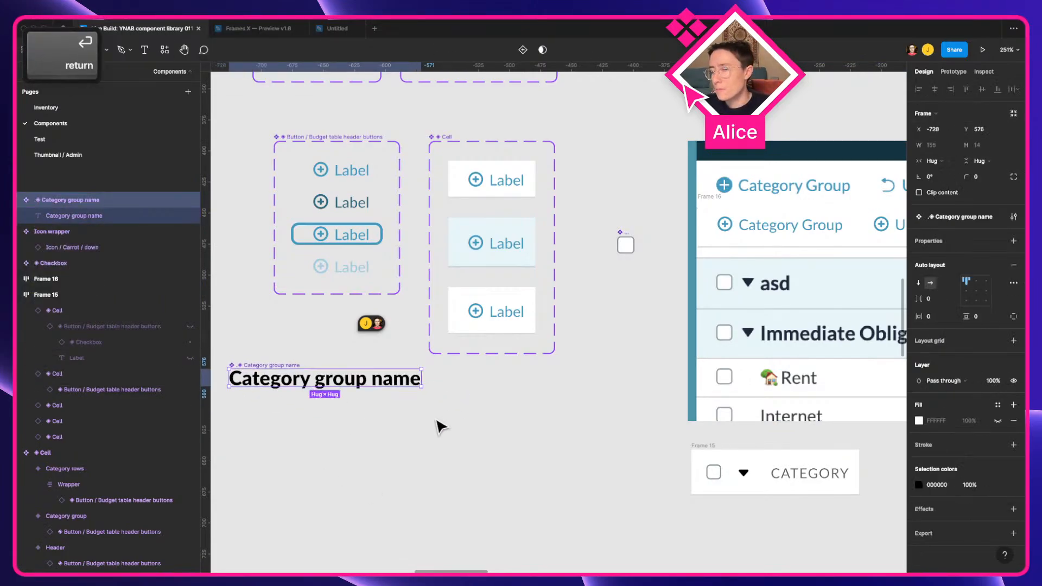
click(445, 413)
Step: Place a test copy of the Category group Cell variant below the Cell component set, discarding the Category rows copy
drag(502, 182, 483, 489)
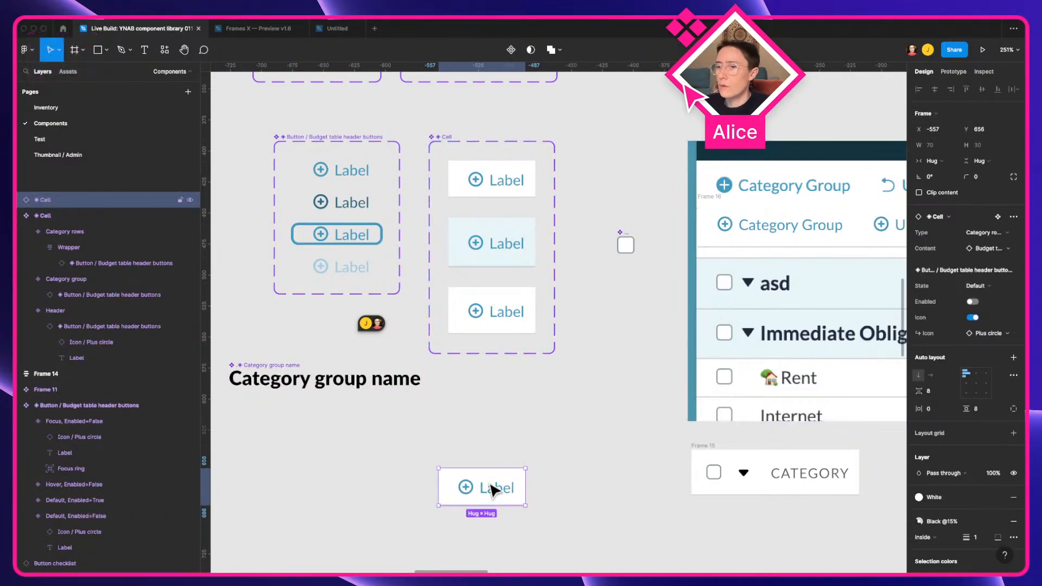
key(BackSpace)
click(506, 237)
drag(506, 237, 480, 463)
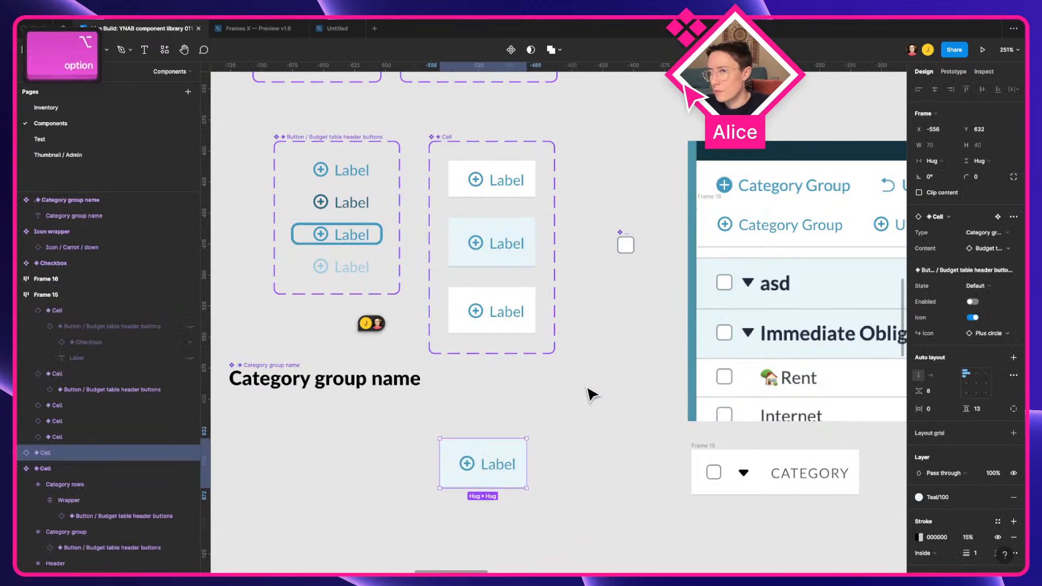
double_click(509, 257)
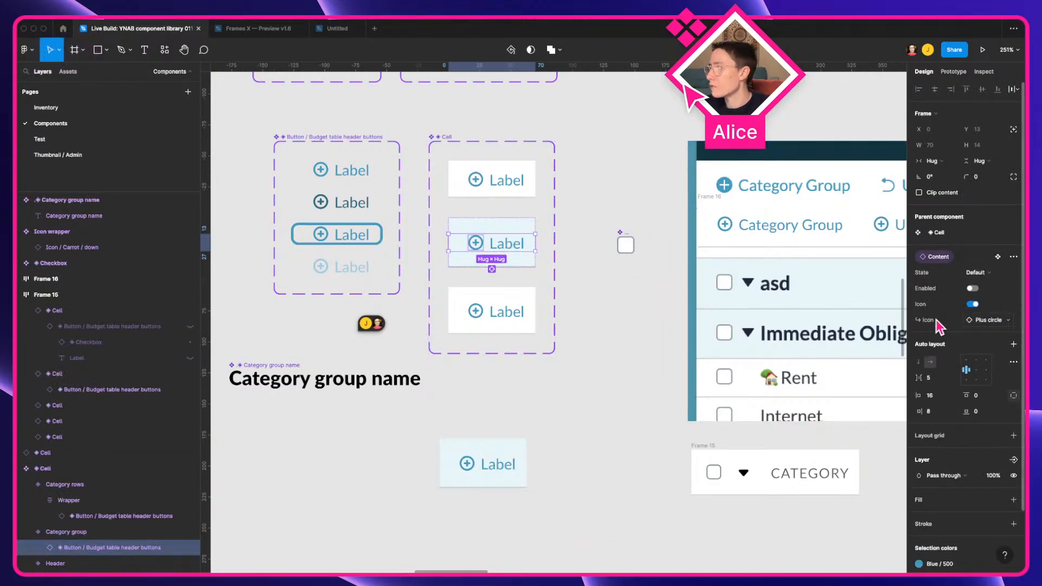
click(510, 475)
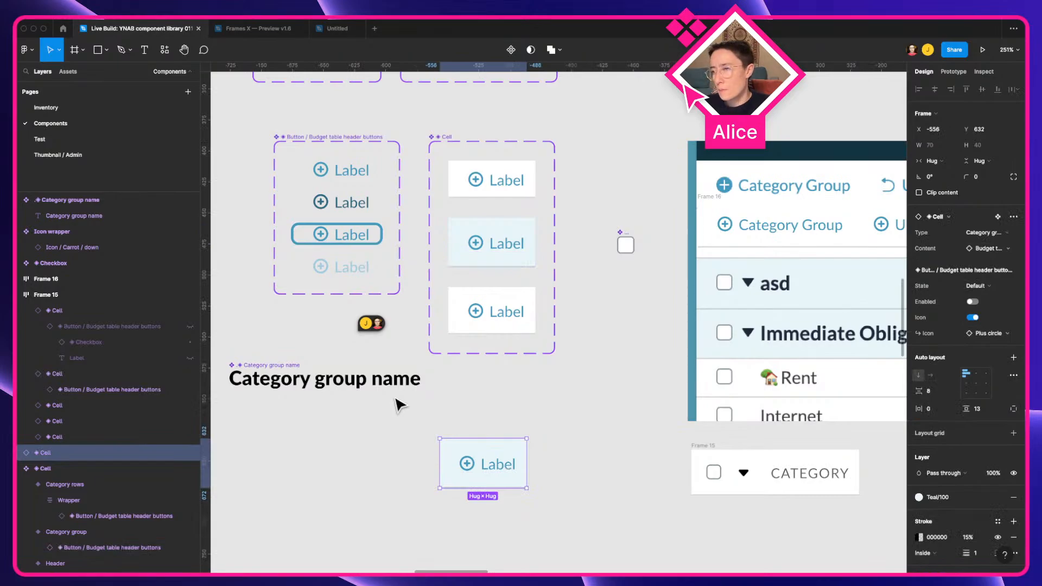
Step: Swap the Content of the test cell copy to the .◈ Category group name component
click(1003, 248)
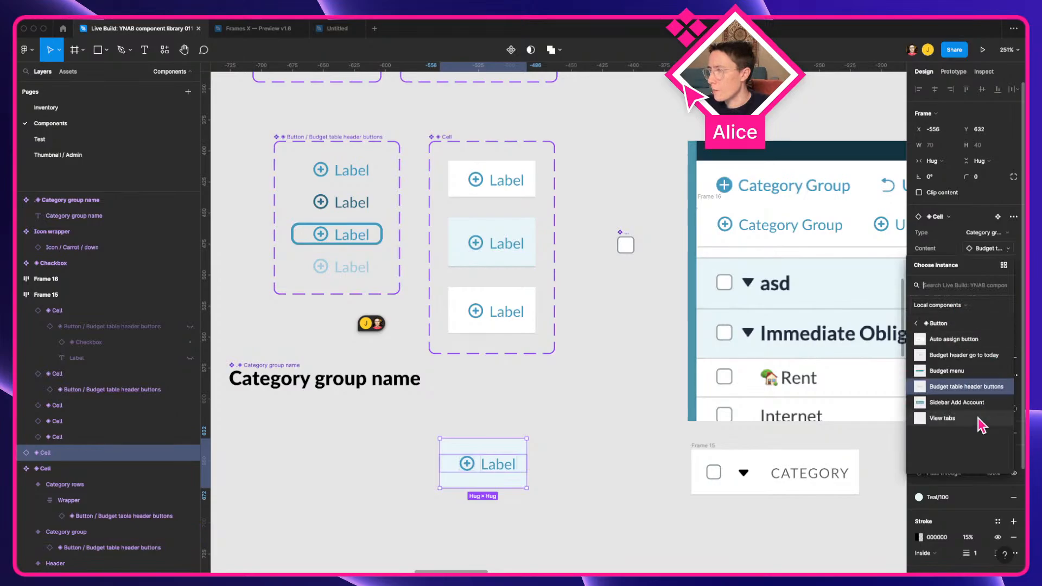
key(t)
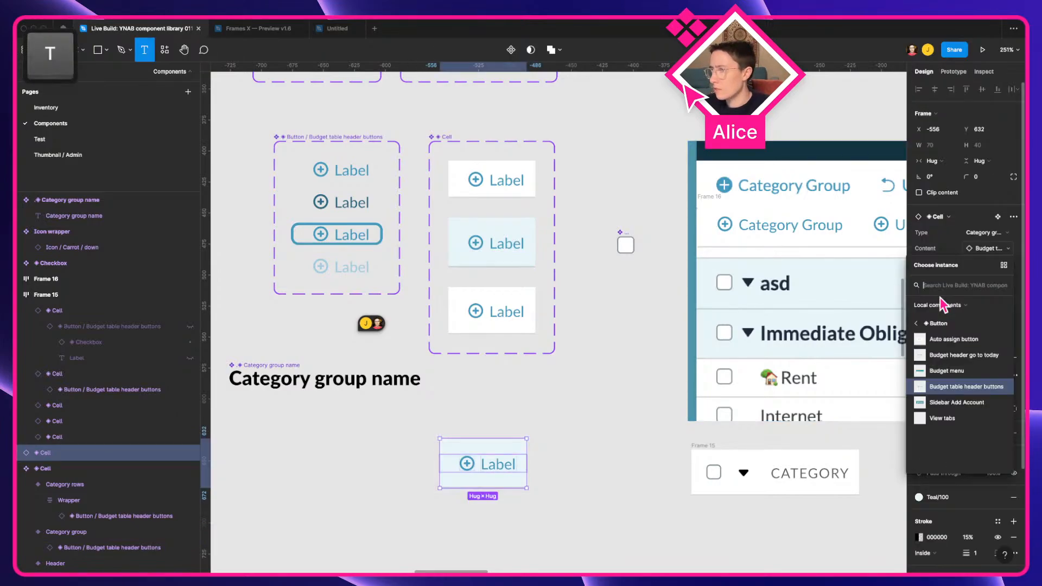
click(562, 446)
click(543, 489)
click(485, 467)
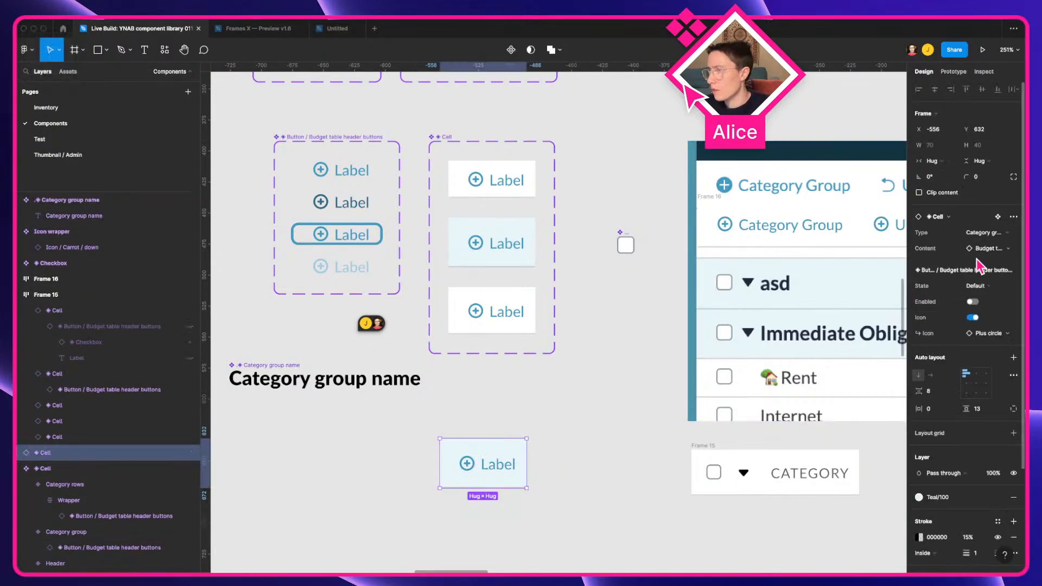
click(988, 247)
text(catefg)
key(BackSpace)
key(BackSpace)
text(g)
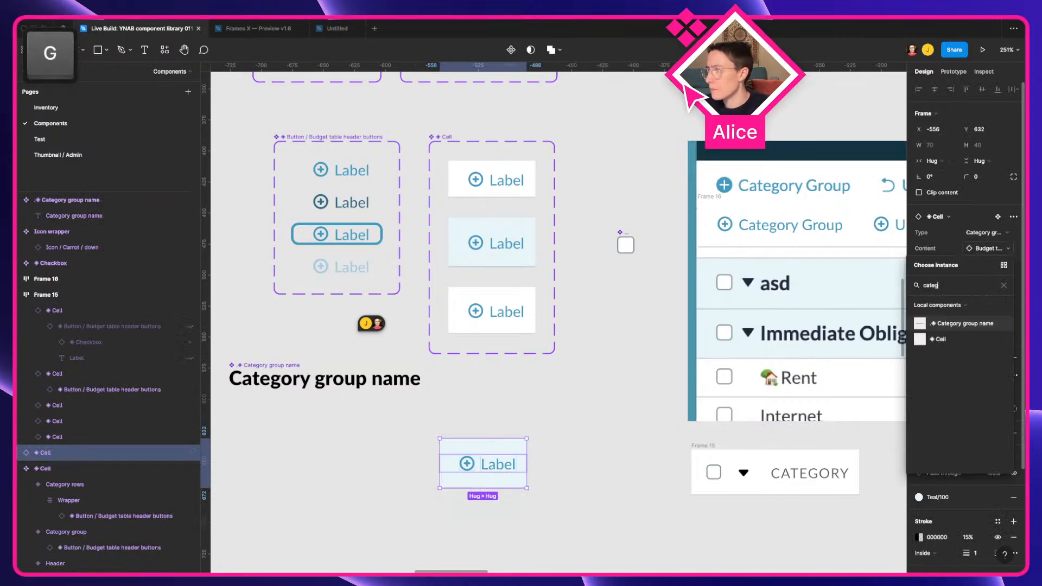
click(964, 324)
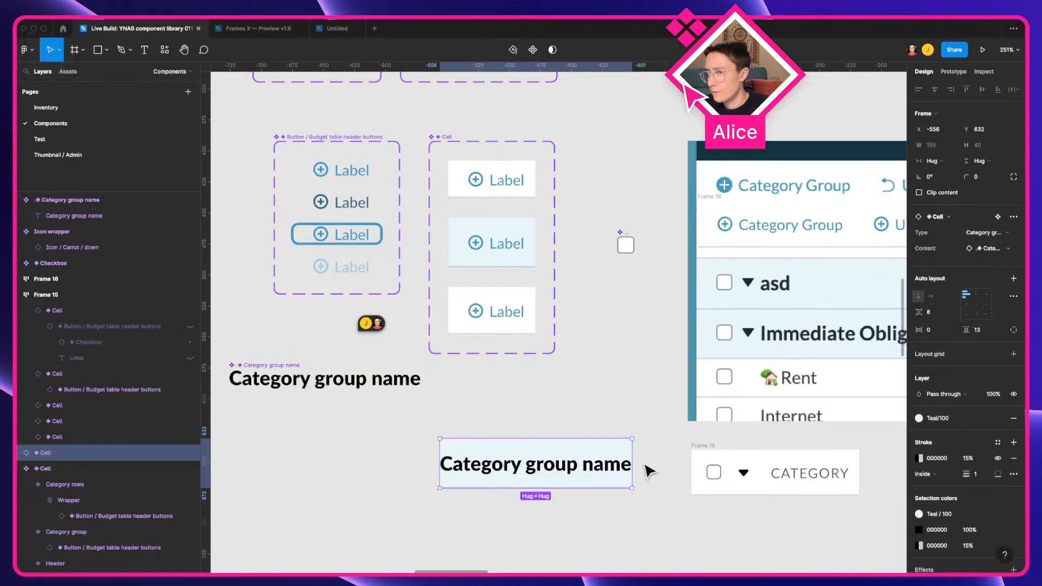
Step: Test the text override in the cell copy with "asdasdas", and delete the copy
click(526, 428)
click(566, 477)
super+click(565, 472)
double_click(565, 471)
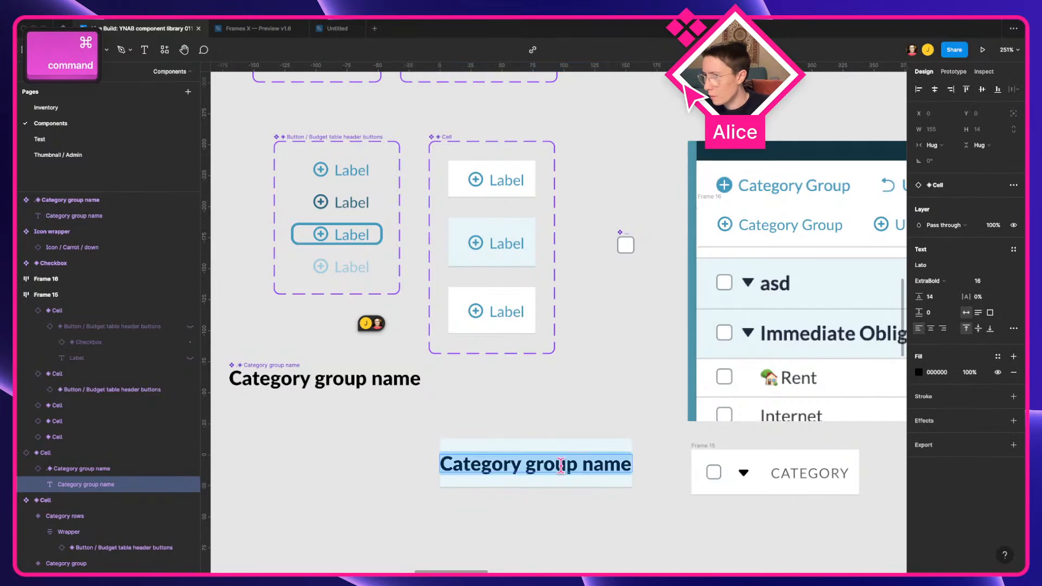
text(asdasdas)
click(498, 440)
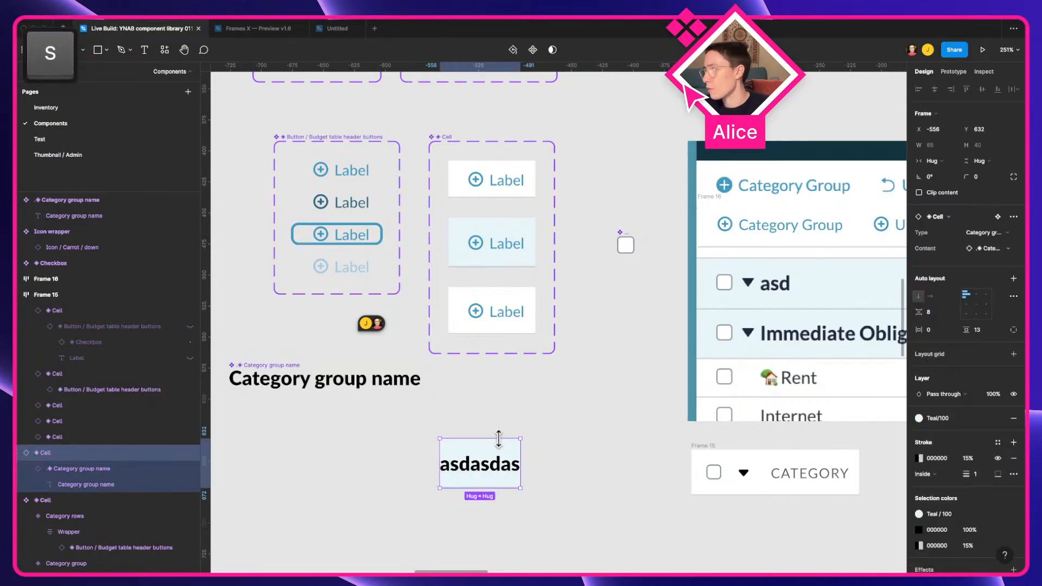
key(Delete)
Step: Move the category group name component to X -735, Y 544, just below the budget table header button variants
drag(412, 388, 400, 349)
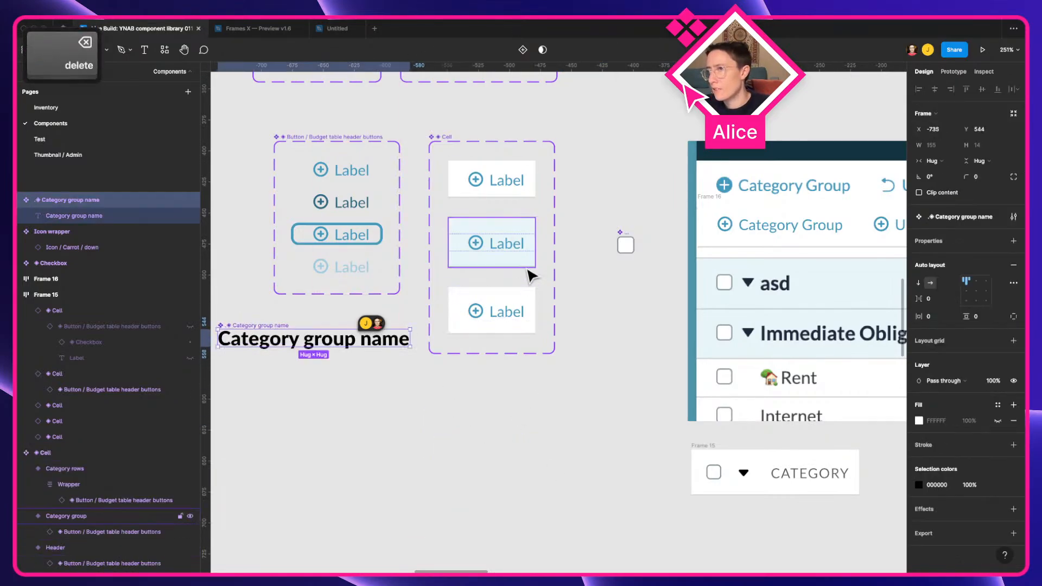
click(548, 376)
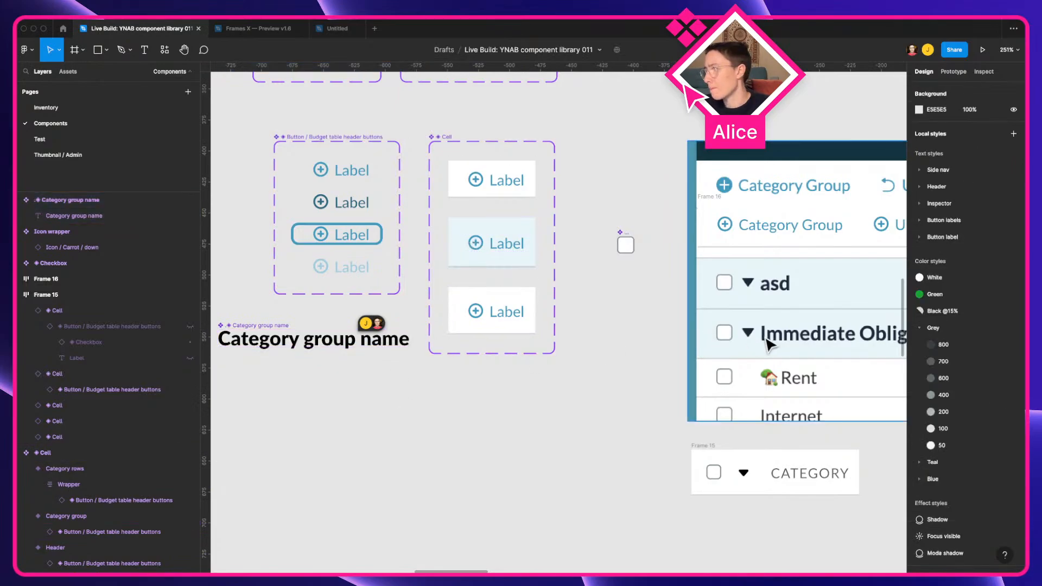
drag(367, 376, 483, 368)
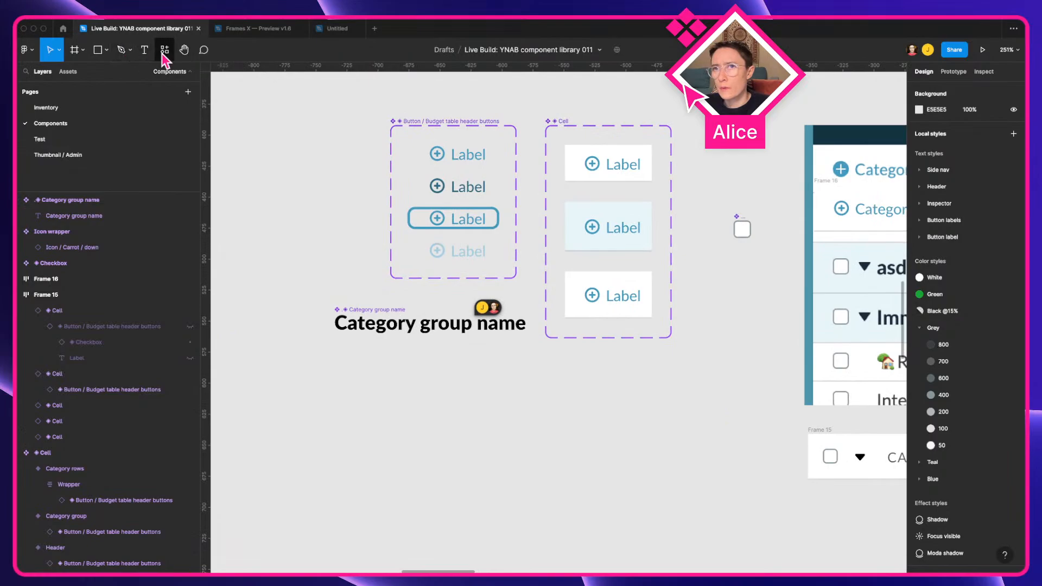
Step: Insert an Icon / Carrot / down instance below the category group name component and turn it into a component
click(164, 49)
text(down)
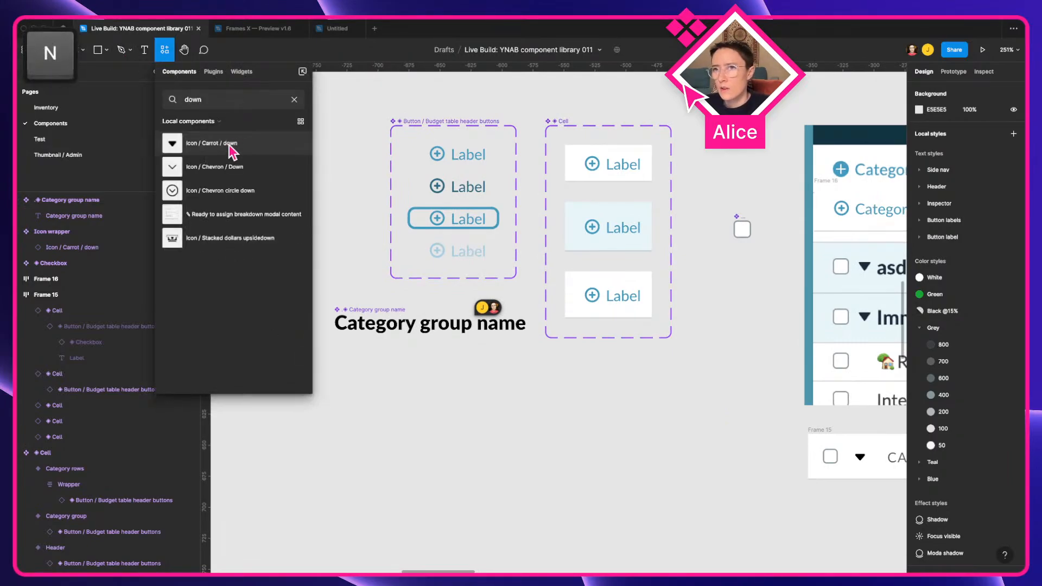
drag(233, 152, 446, 380)
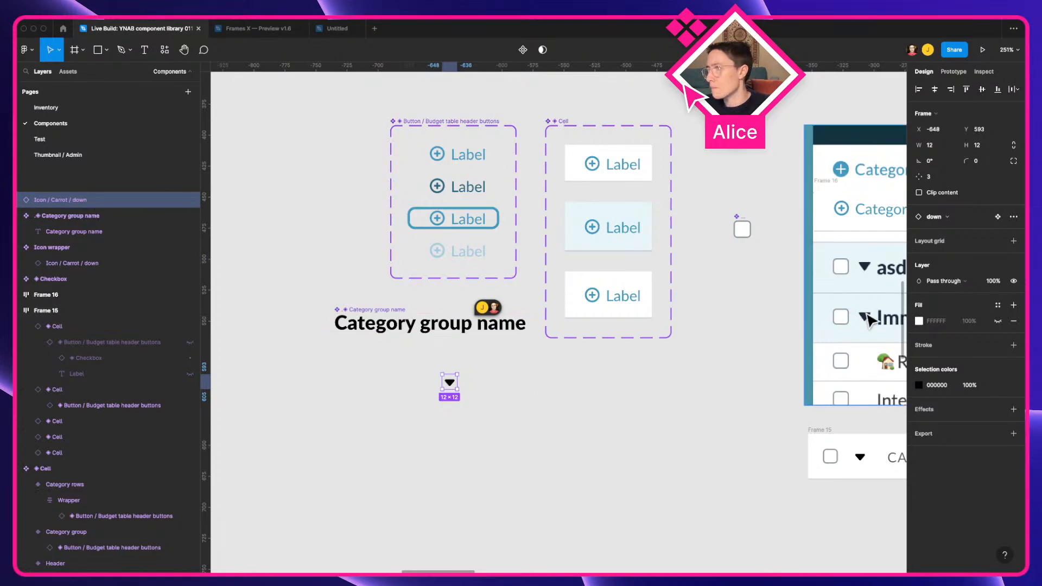
key(super+alt+k)
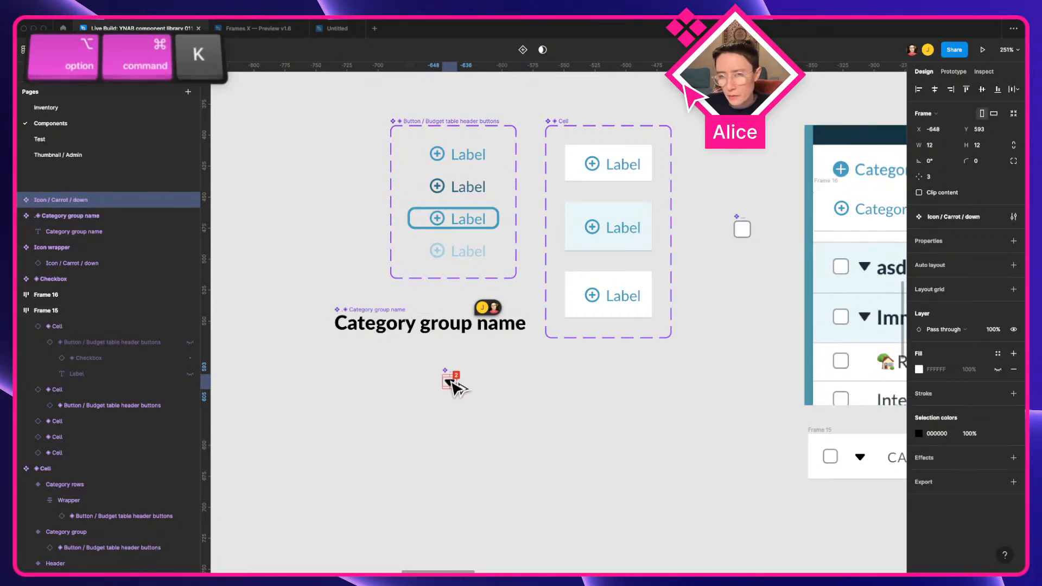
key(super+r)
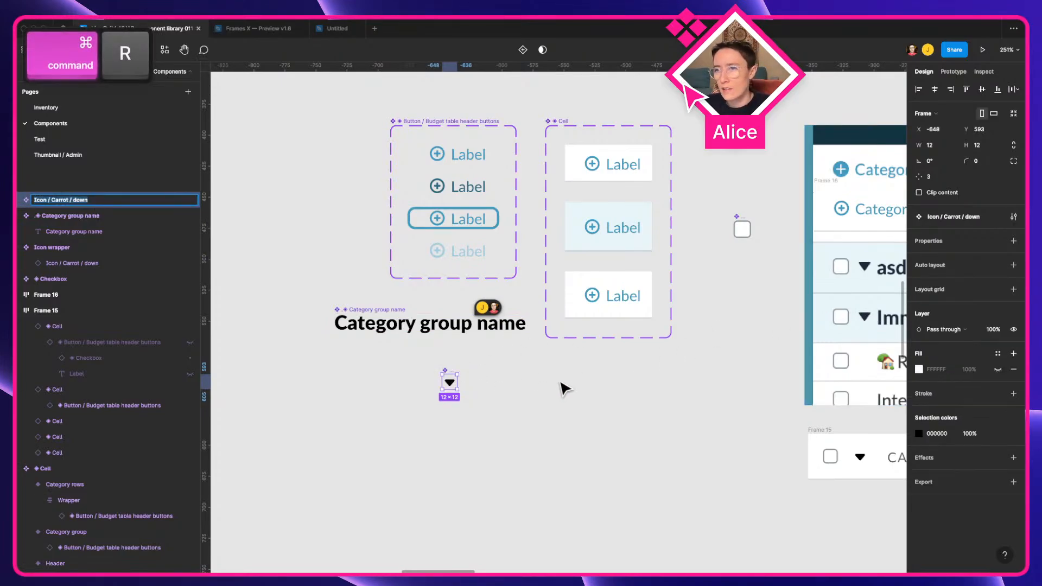
click(637, 370)
Step: Apply auto layout to the carrot icon component with an item spacing of 0
click(452, 386)
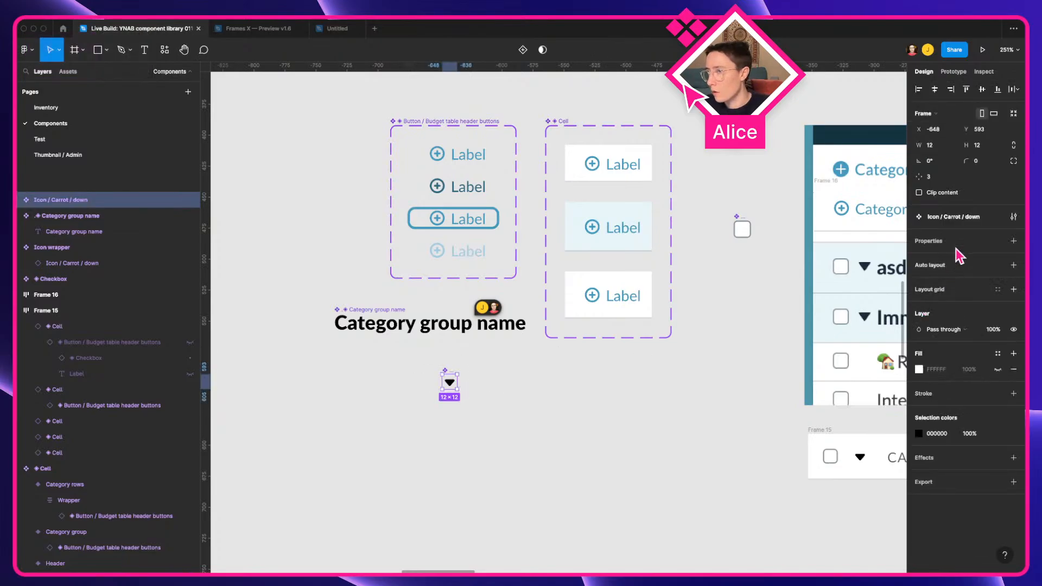
key(shift+a)
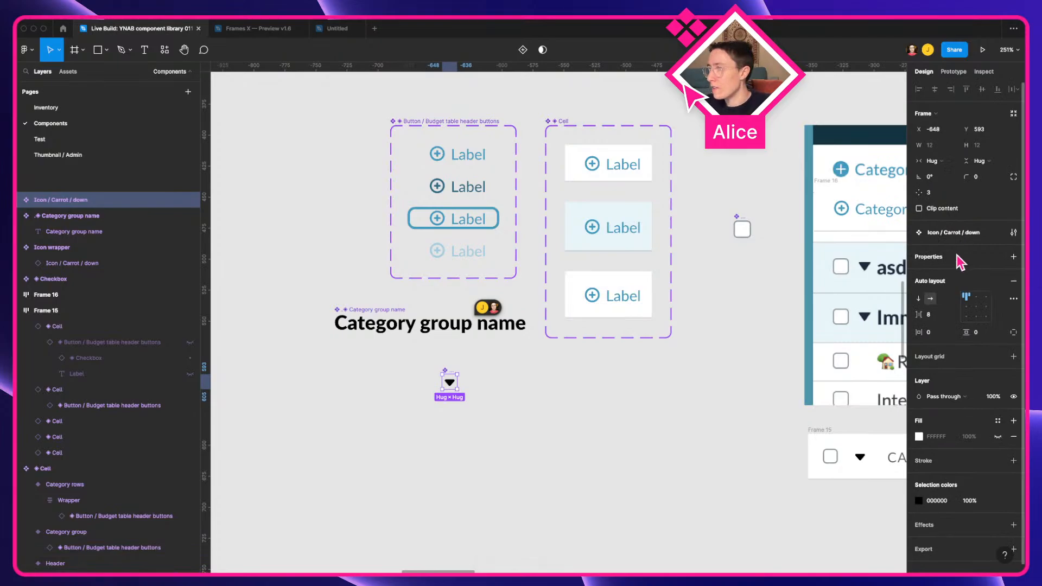
text(0)
key(Return)
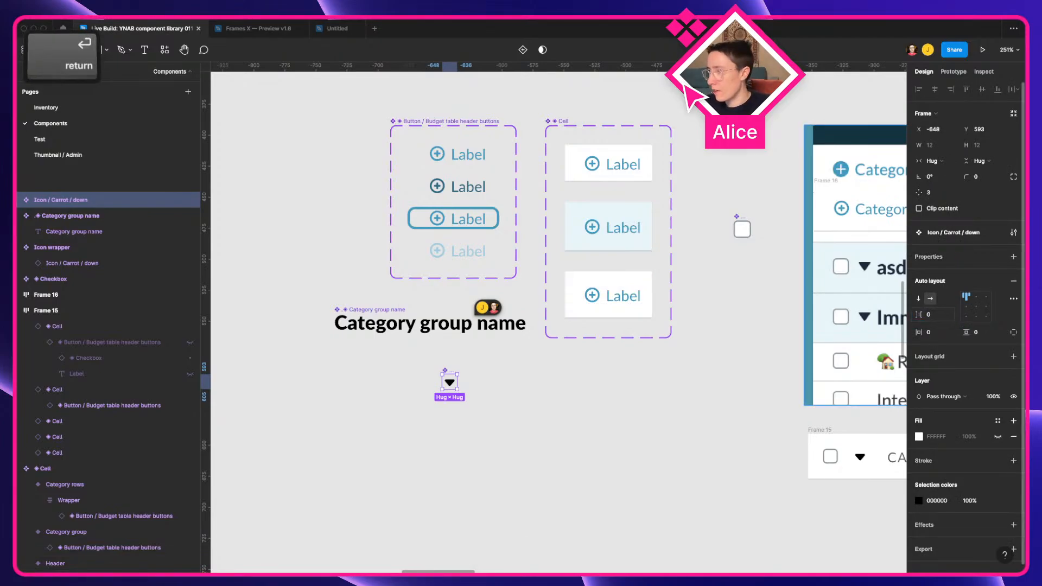
Step: Rename the carrot icon component ".◈ Expand and collapse carrot" and move it to X -655, Y 579, below the category group name component
click(520, 440)
click(450, 383)
key(super+r)
key(Left)
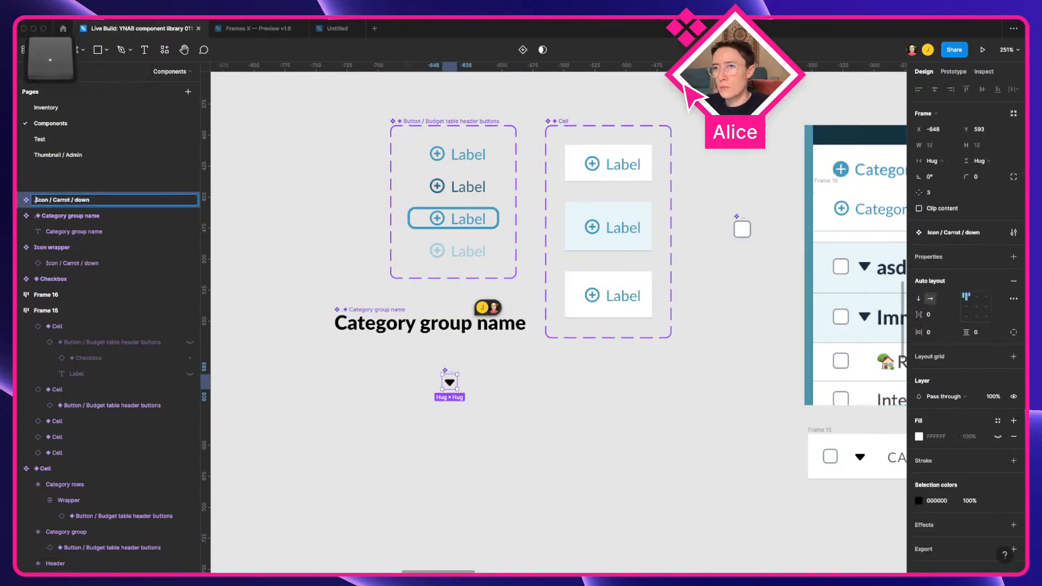
key(ctrl+super+space)
key(Down)
key(Return)
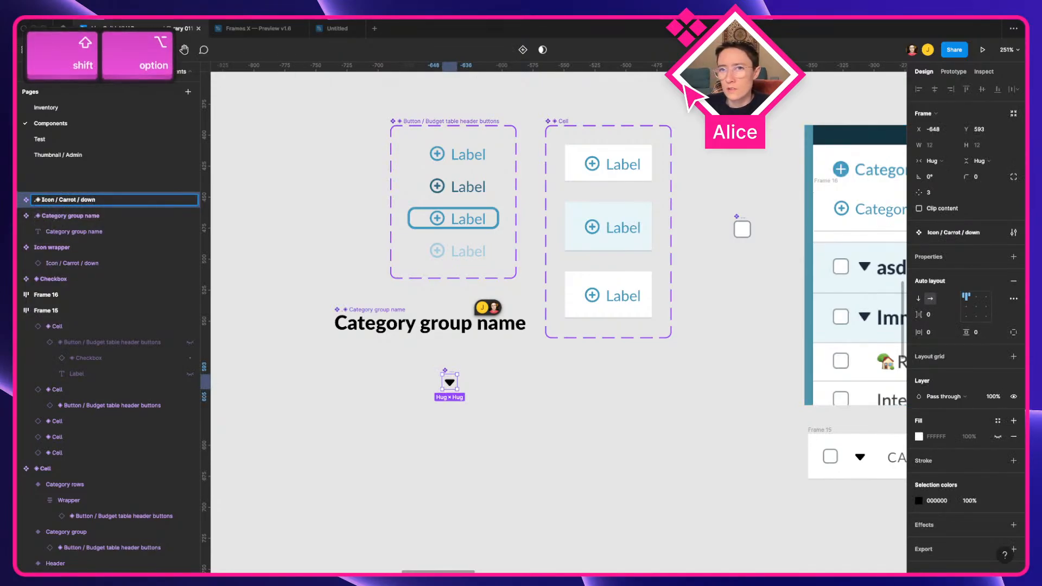
key(shift+alt+Down)
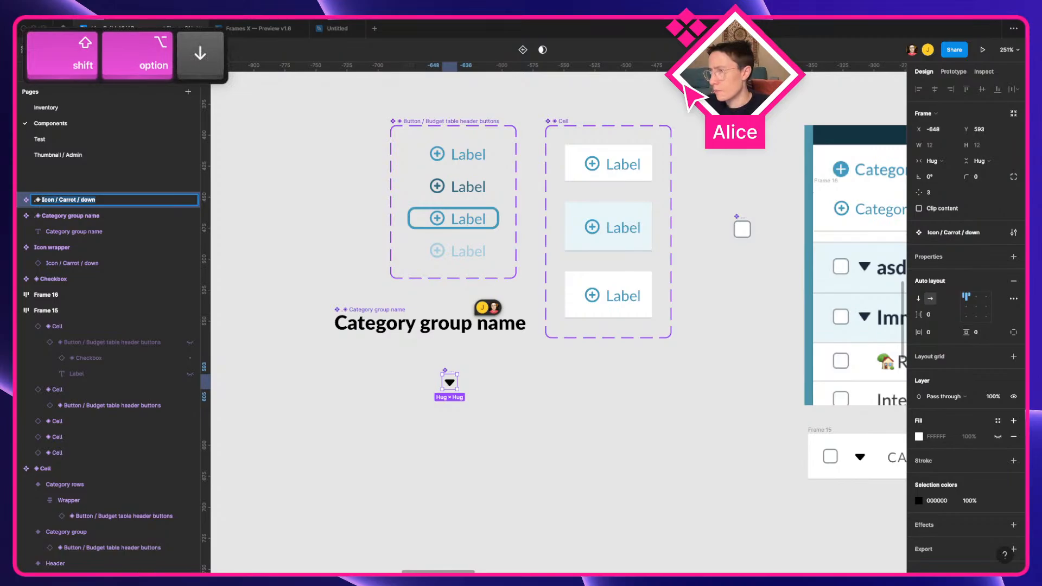
text(Expand )
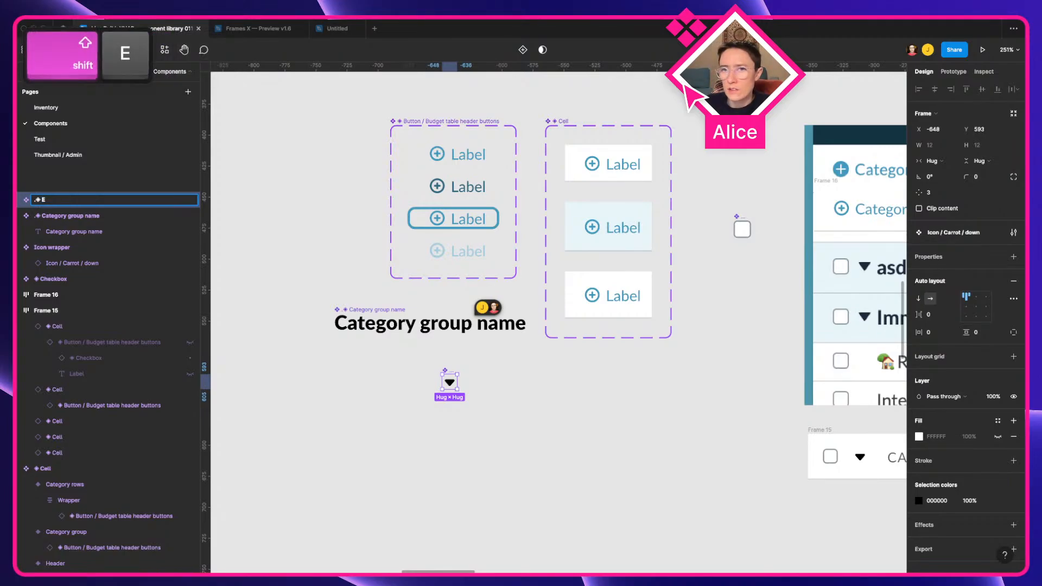
text(and colla)
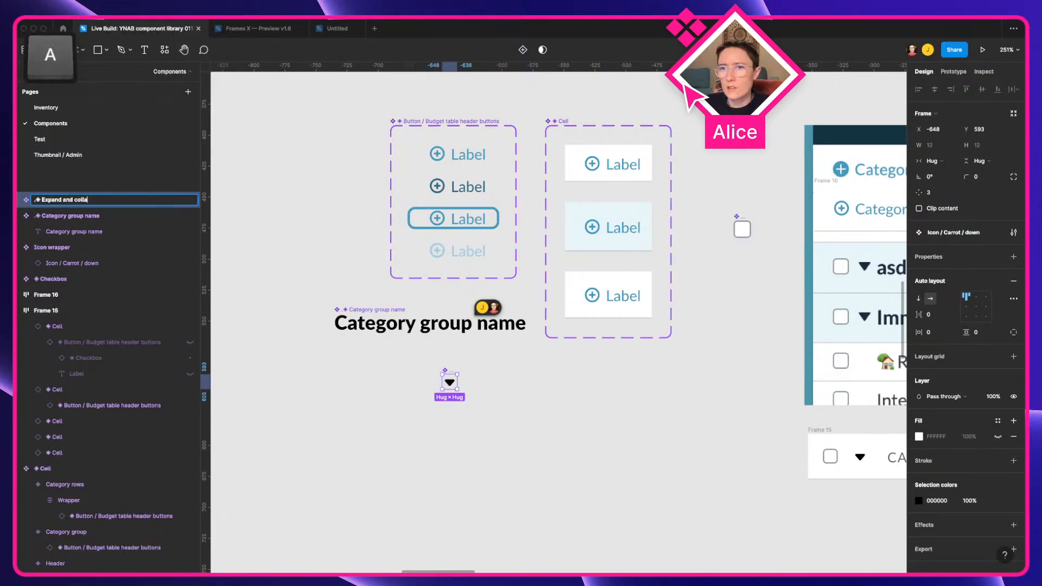
text(pse arrow)
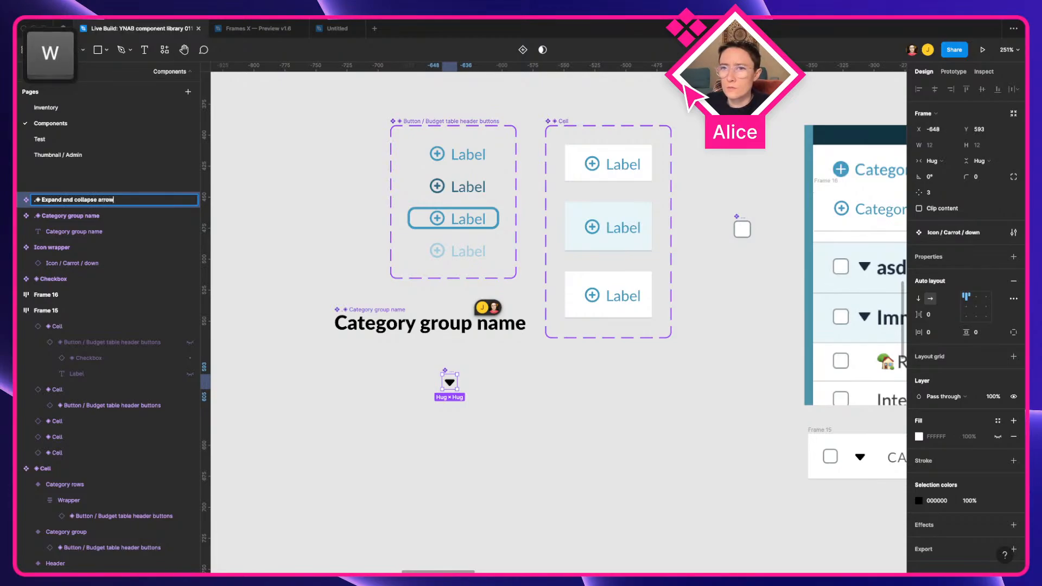
key(shift+alt+Left)
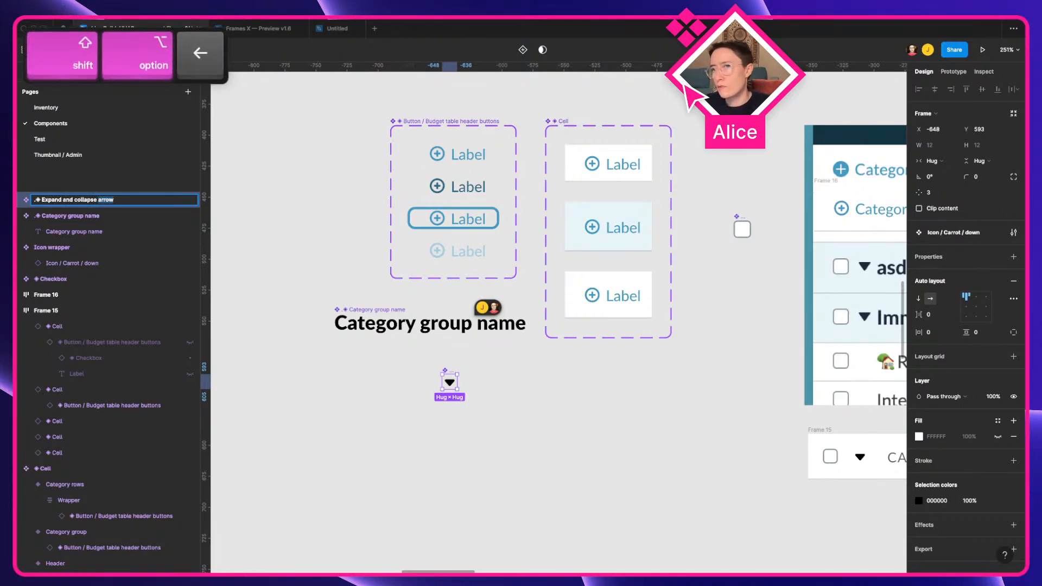
text(carrot)
key(Return)
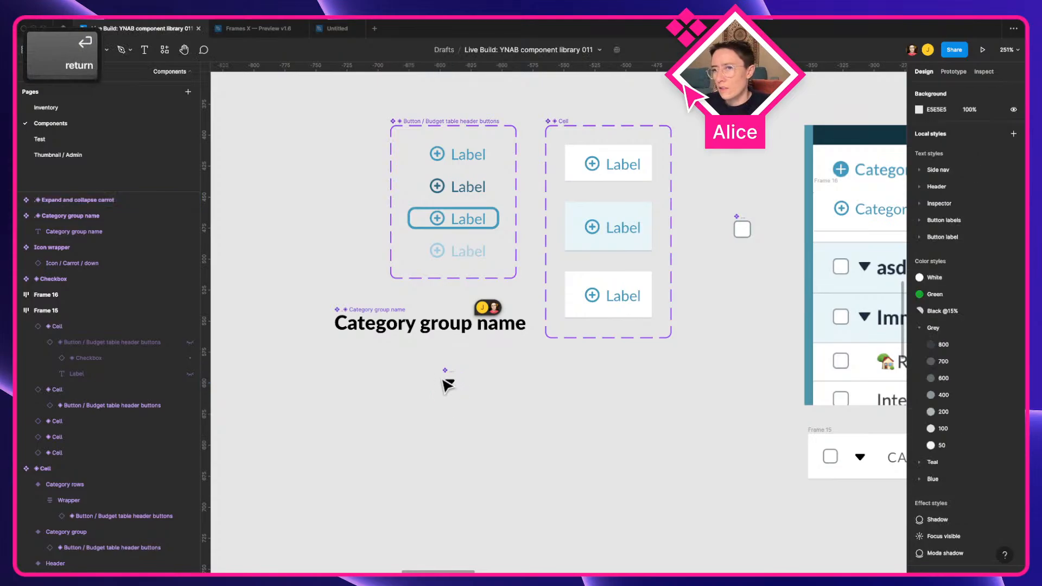
drag(446, 384, 438, 366)
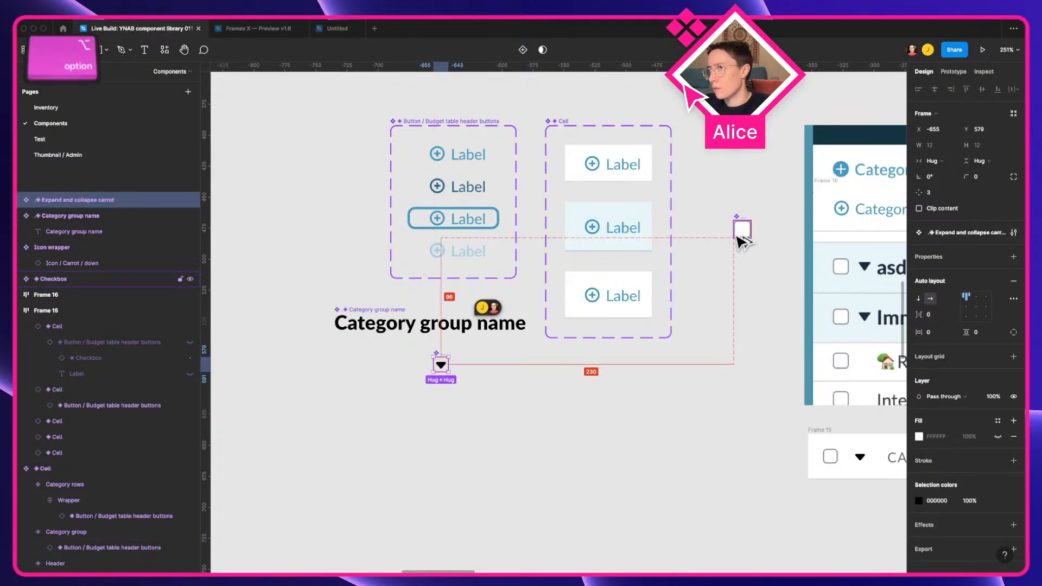
Step: Place an instance of the checkbox component below the carrot component and wrap it in an auto layout frame
drag(741, 229, 430, 409)
key(shift+a)
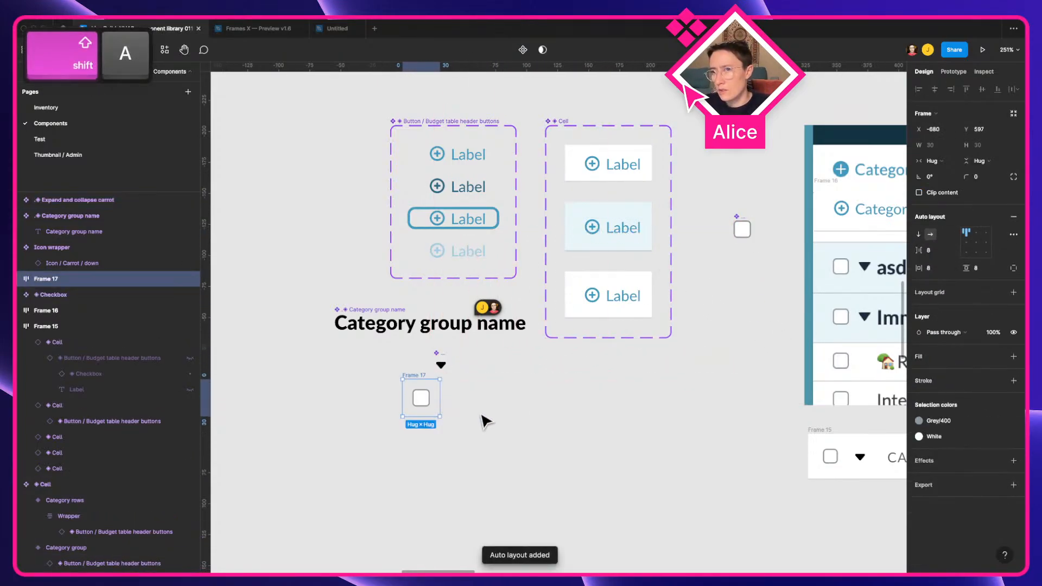
Step: Rename the checkbox frame ".◈ Cell checkbox" and turn it into a component
key(super+r)
key(ctrl+super+space)
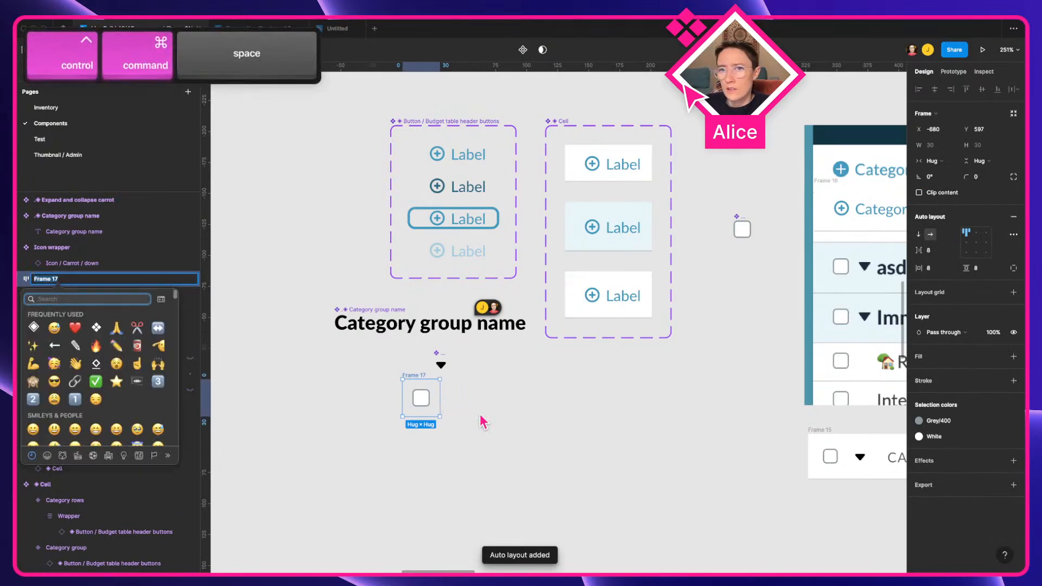
key(Down)
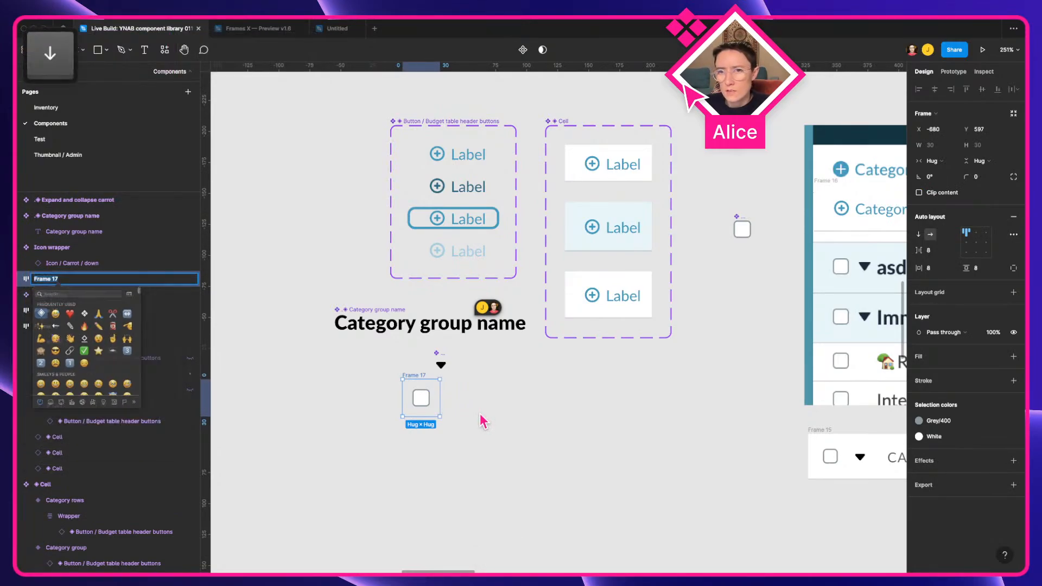
key(Return)
key(Left)
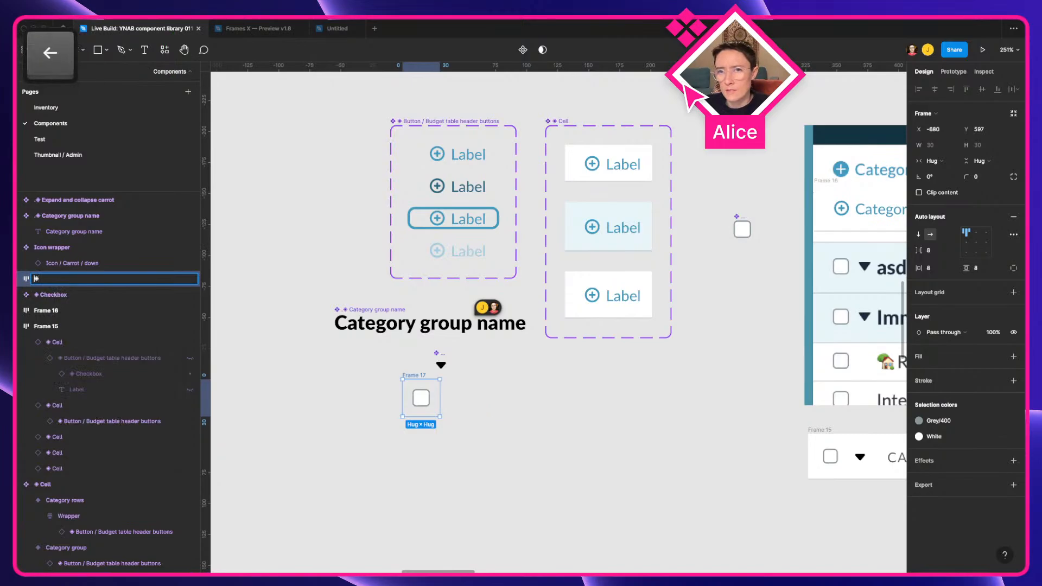
key(Right)
key(BackSpace)
key(Left)
text(.)
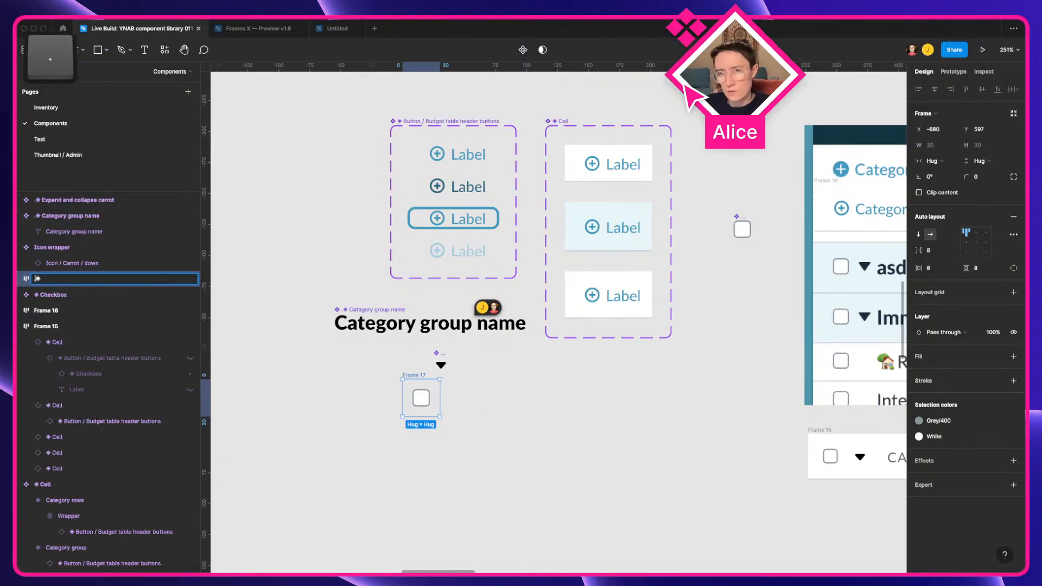
key(Right)
text(Cell checkbox)
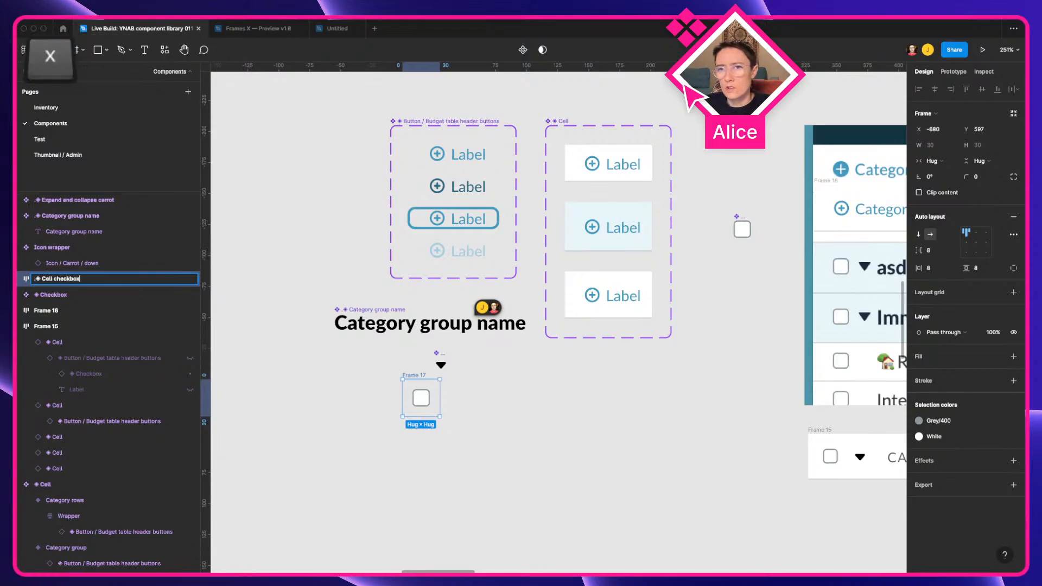
key(Return)
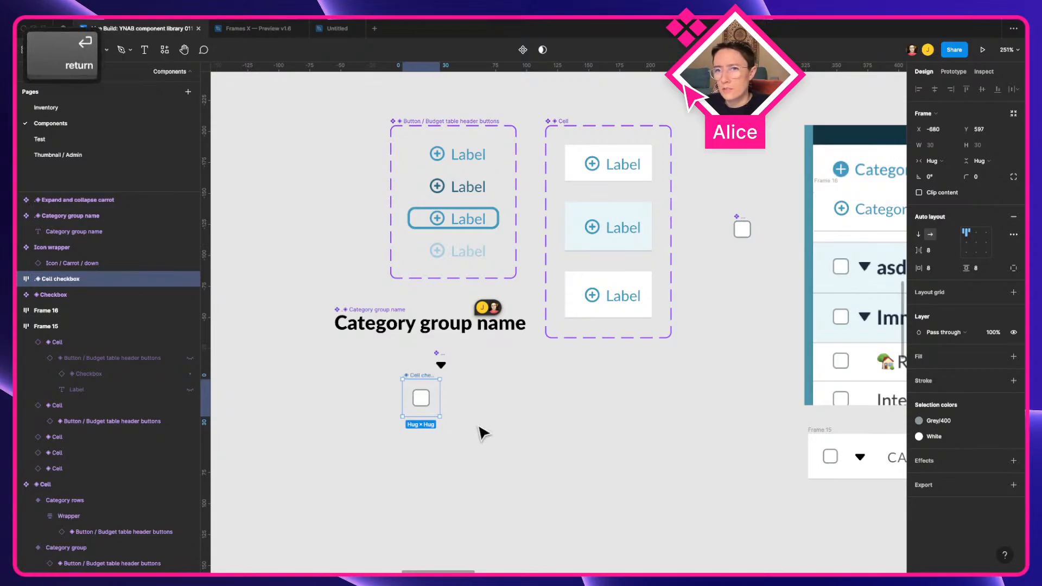
key(alt+super+k)
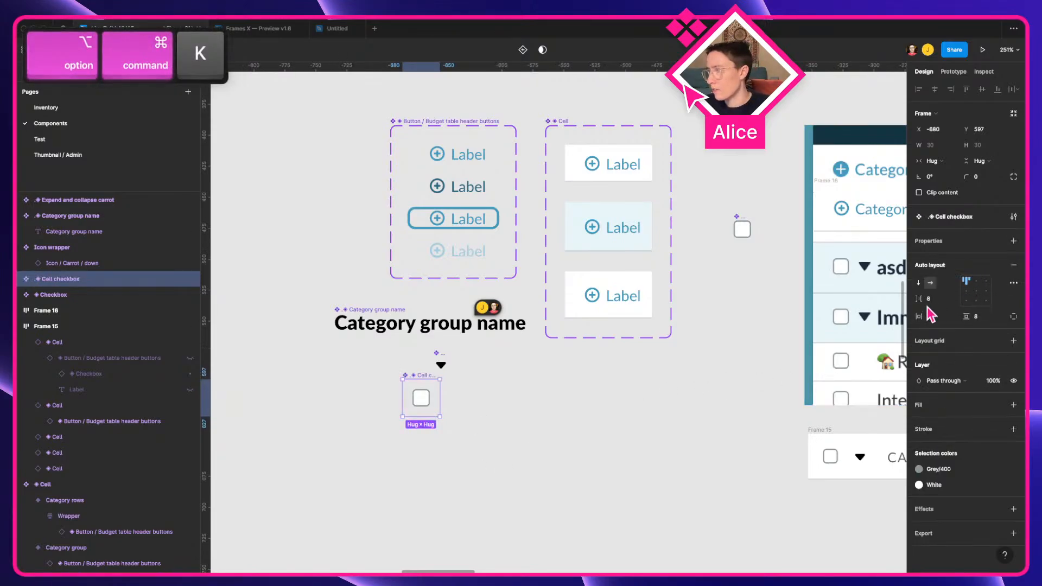
Step: Set the cell checkbox component's auto layout item spacing and its horizontal and vertical padding to 0
text(0)
key(Tab)
text(0)
key(Tab)
text(0)
key(Tab)
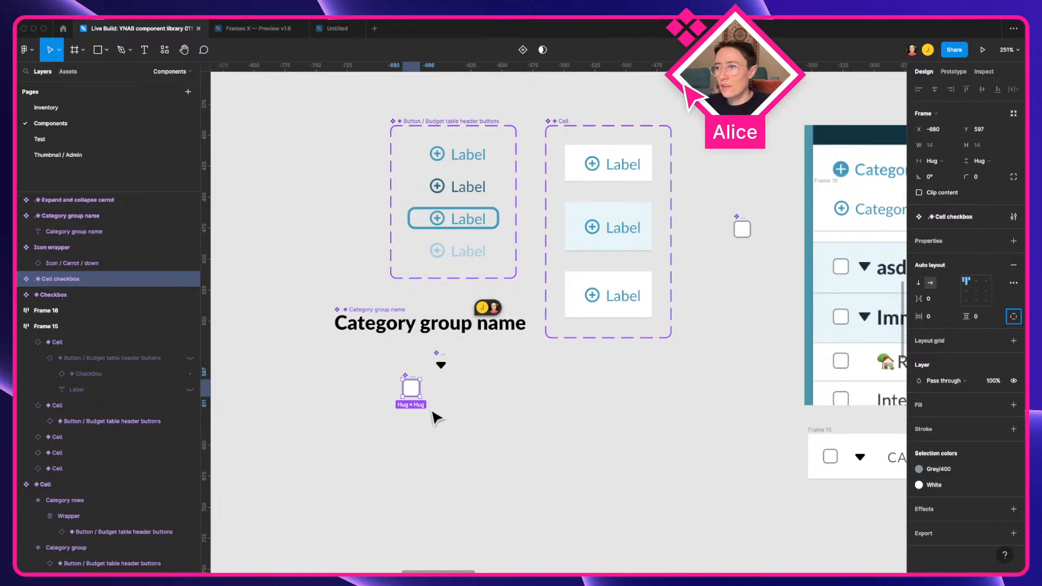
Step: Move the cell checkbox component to X -658, Y 604, directly below the expand and collapse carrot
click(580, 420)
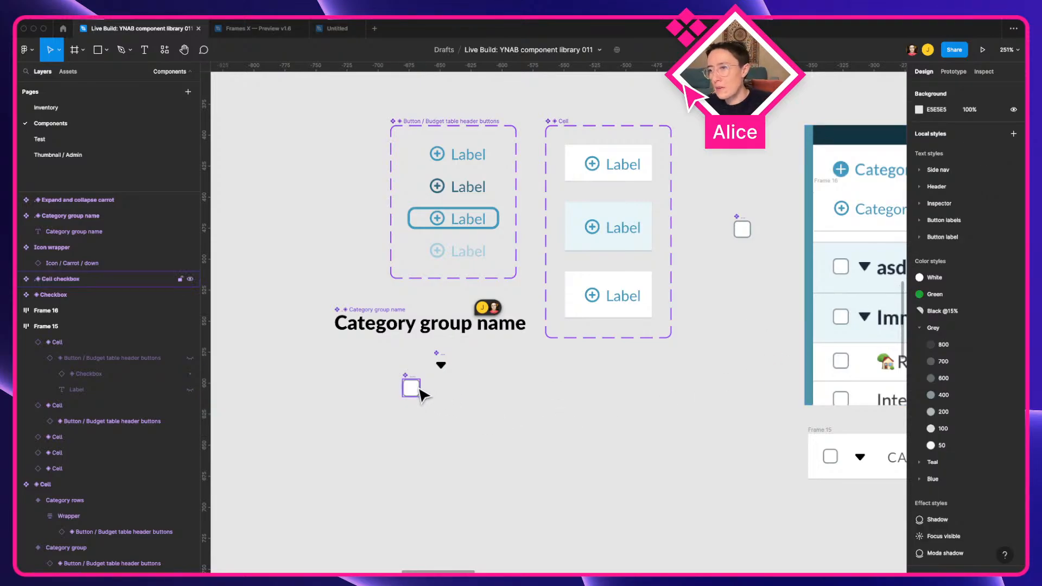
drag(418, 389, 445, 398)
click(493, 400)
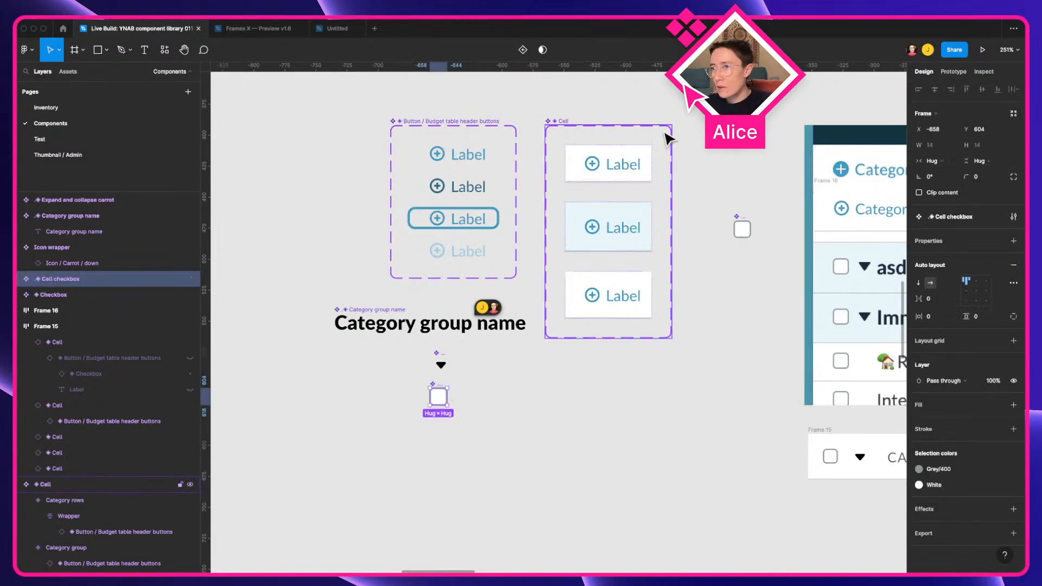
Step: Add the Category group name component to the preferred values of the Cell component set's Content instance swap property
click(623, 179)
double_click(623, 173)
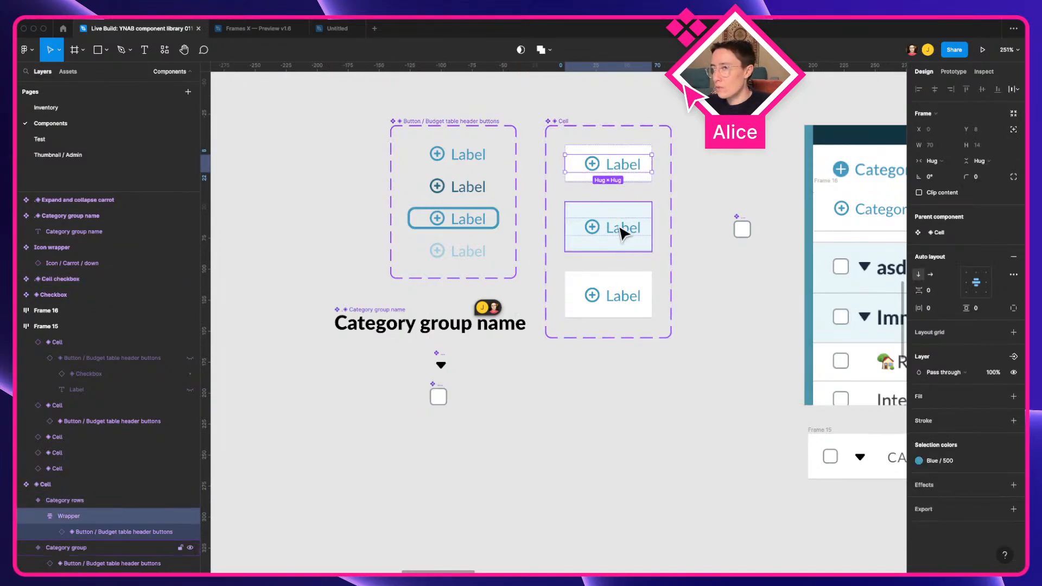
click(622, 230)
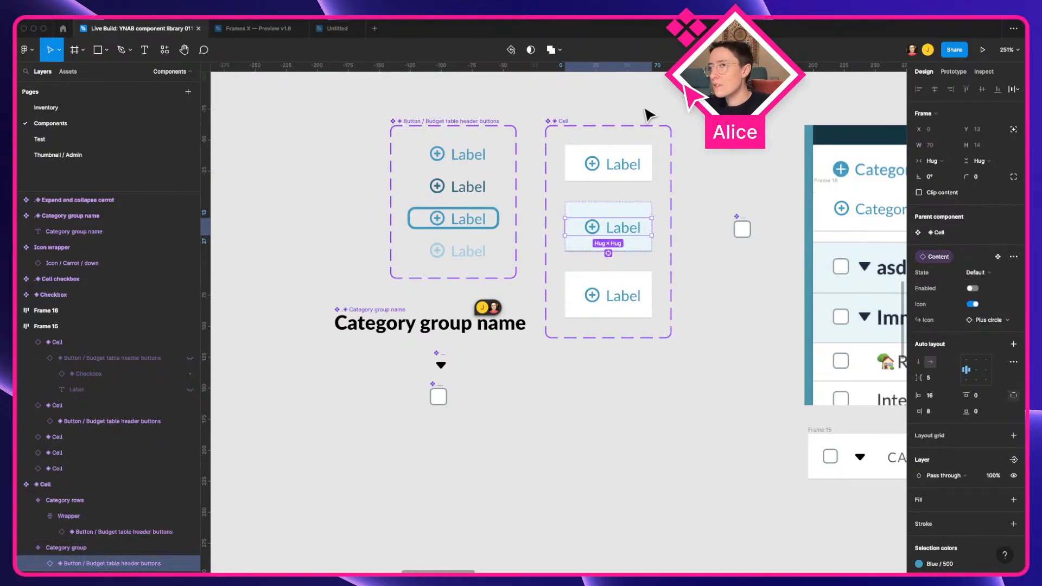
click(564, 122)
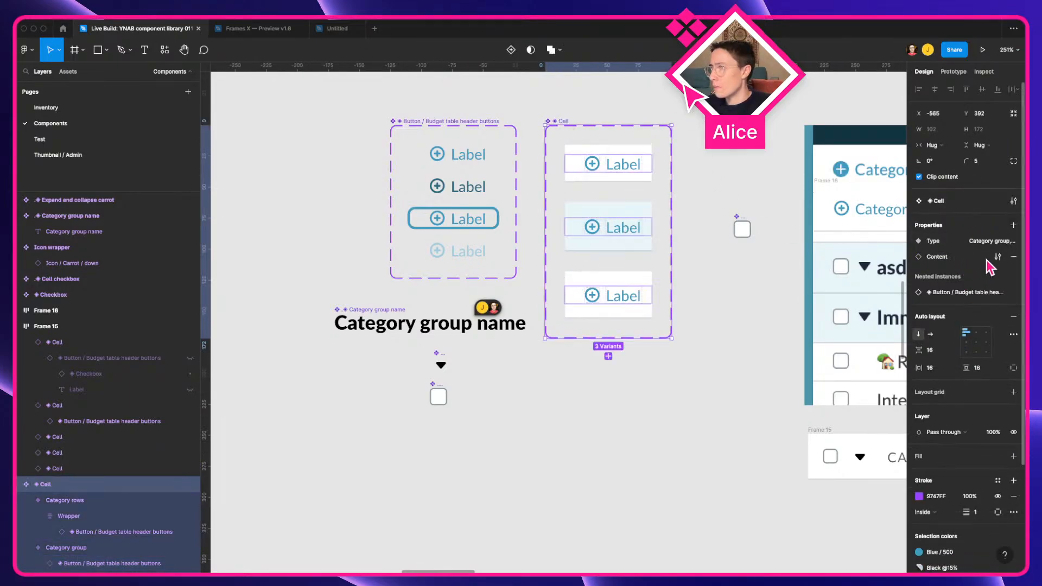
click(997, 257)
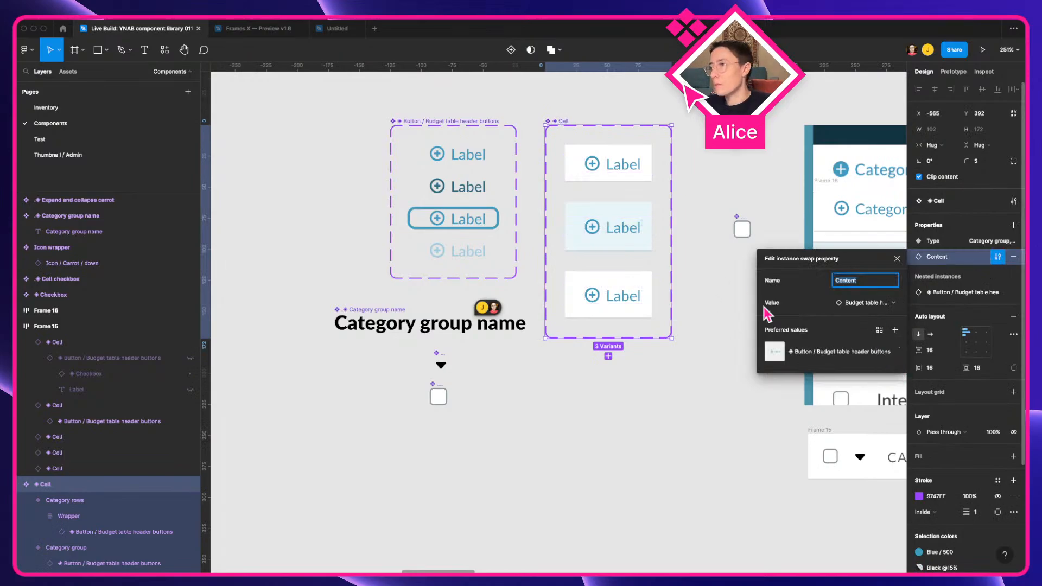
click(895, 330)
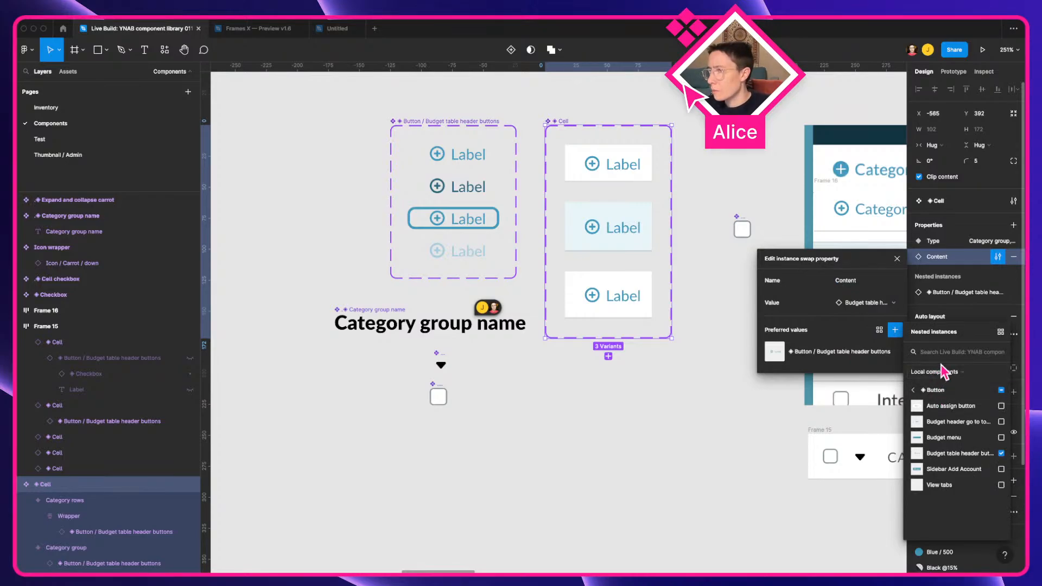
text(cat)
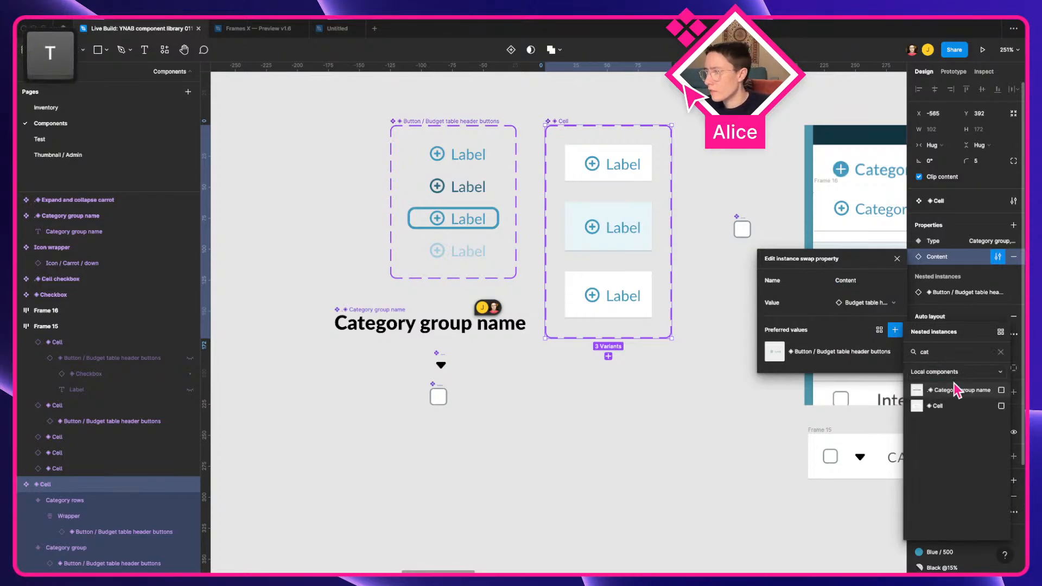
click(965, 391)
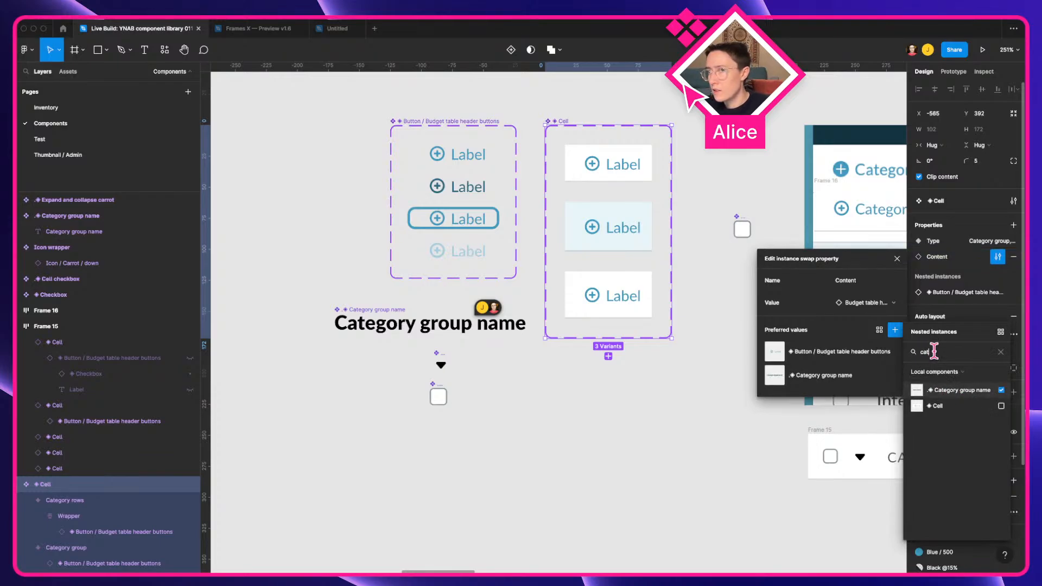
Step: Add the Expand and collapse carrot and Cell checkbox components to the Content property's preferred values
text(carrot)
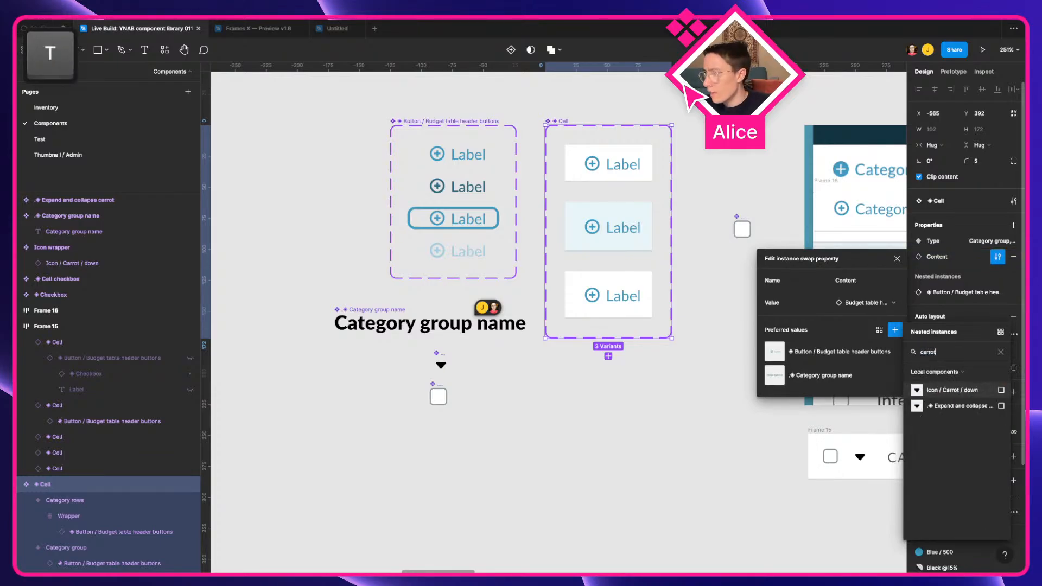
click(961, 408)
double_click(944, 350)
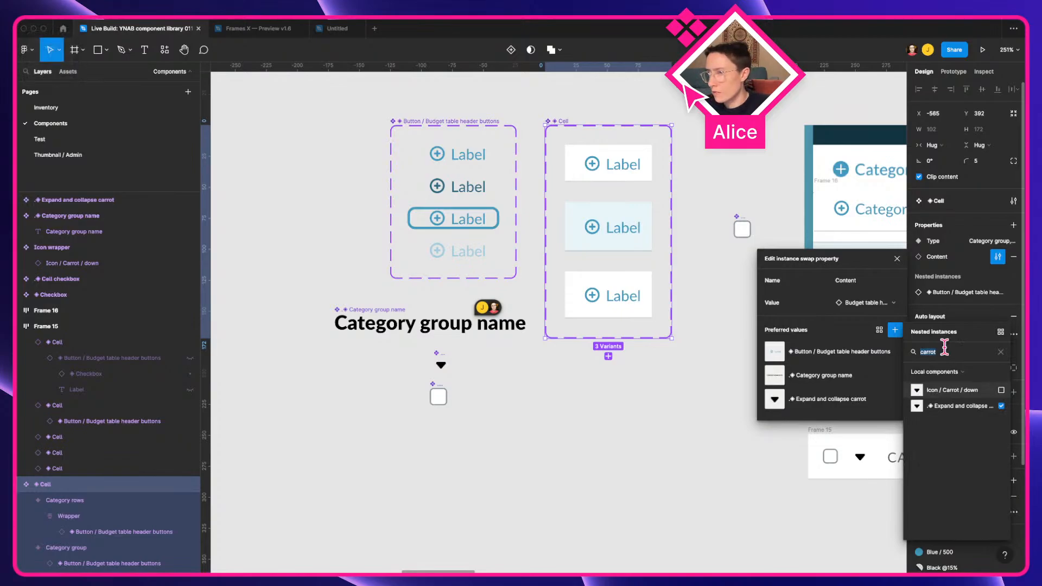
text(check)
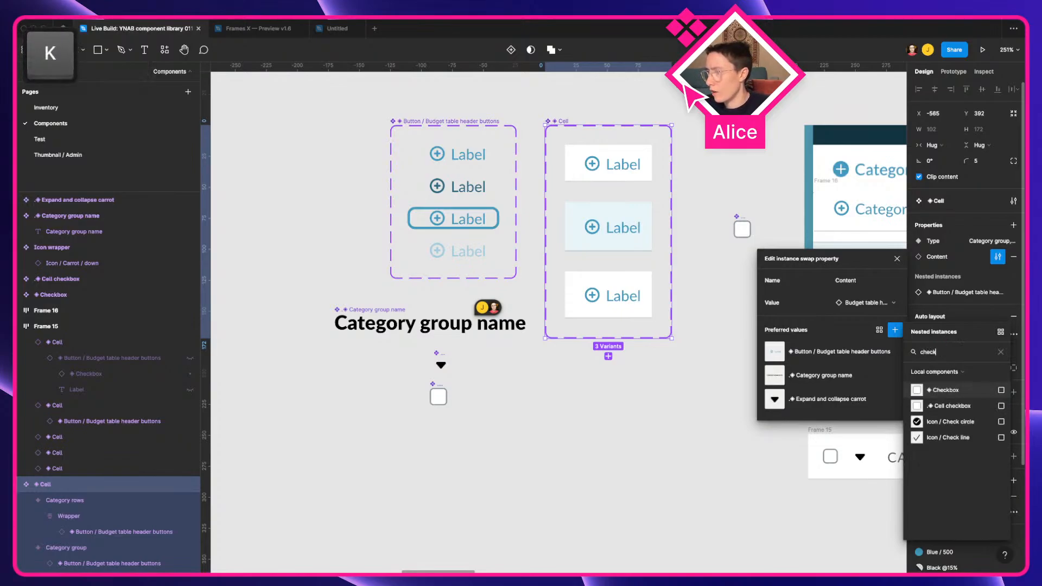
click(957, 408)
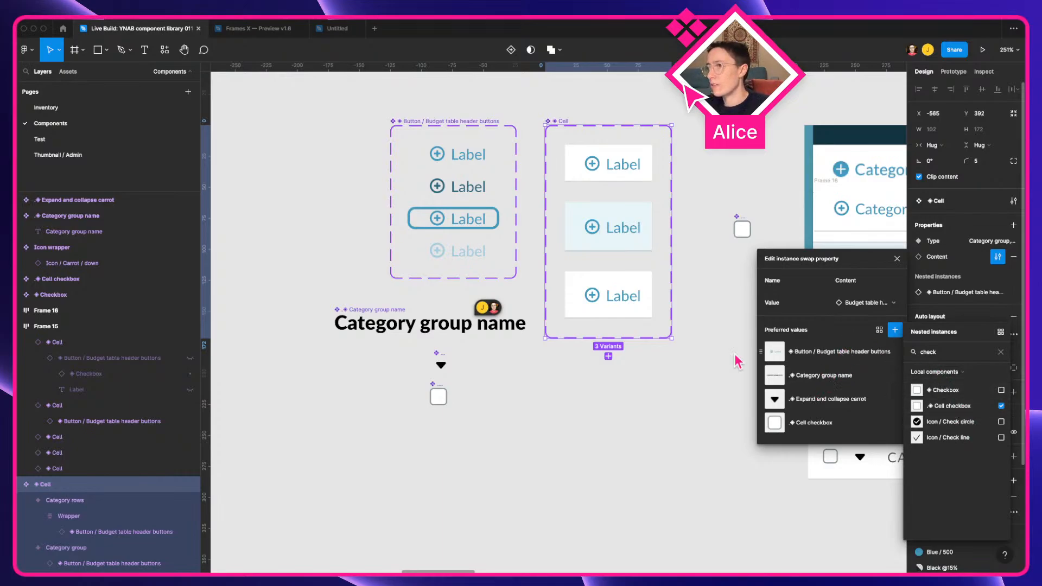
click(630, 230)
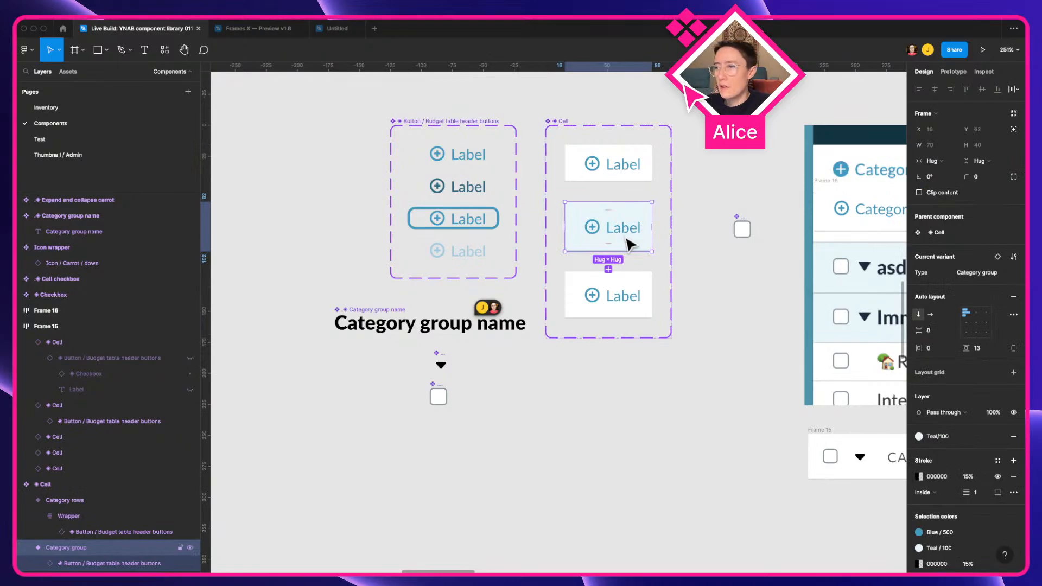
Step: Rename the text layer inside the category group name component "Label"
super+click(478, 333)
key(super+r)
text(L)
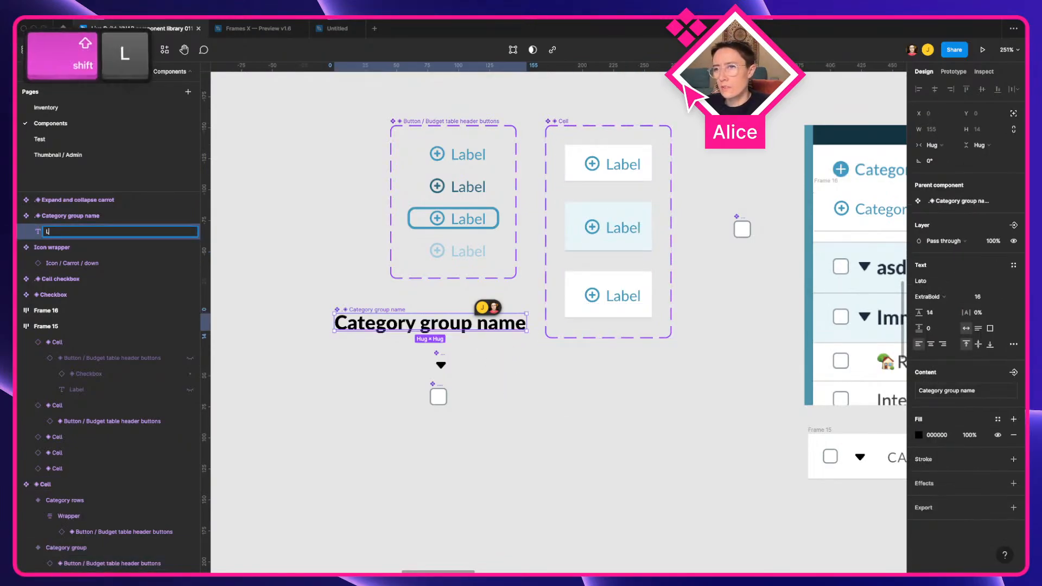
text(abell)
key(BackSpace)
key(Return)
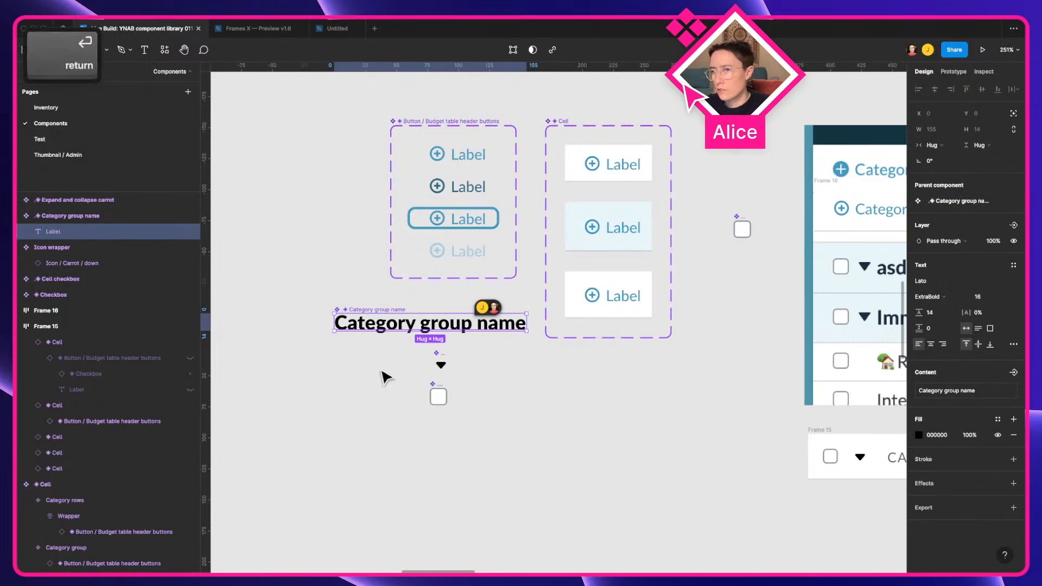
double_click(444, 365)
click(586, 390)
key(space)
drag(575, 392, 500, 396)
super+click(353, 328)
click(471, 411)
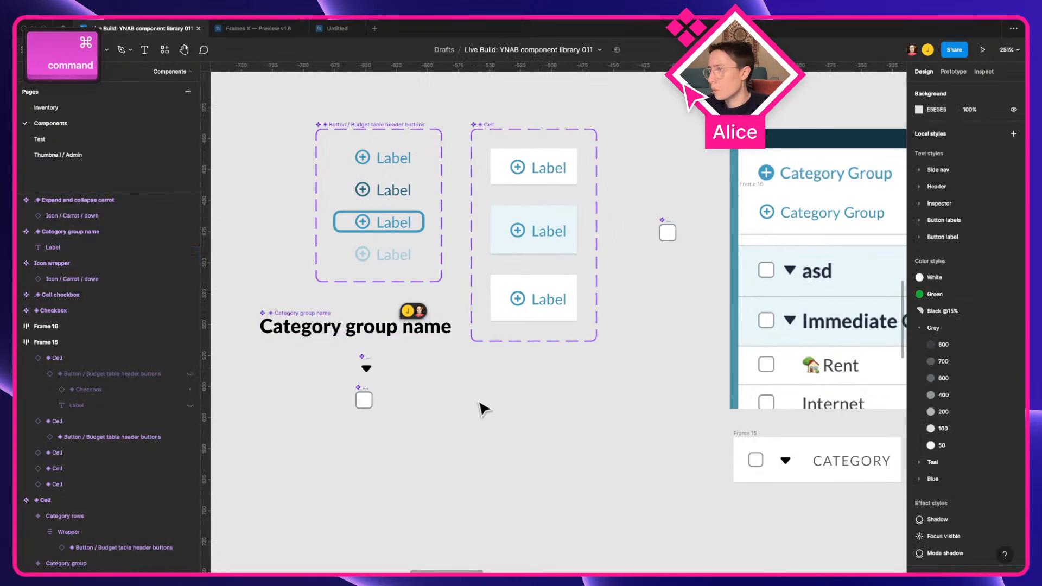
Step: Place a Category rows Cell instance below the Cell component set and swap its content to Category group name
super+click(495, 170)
drag(551, 179, 558, 439)
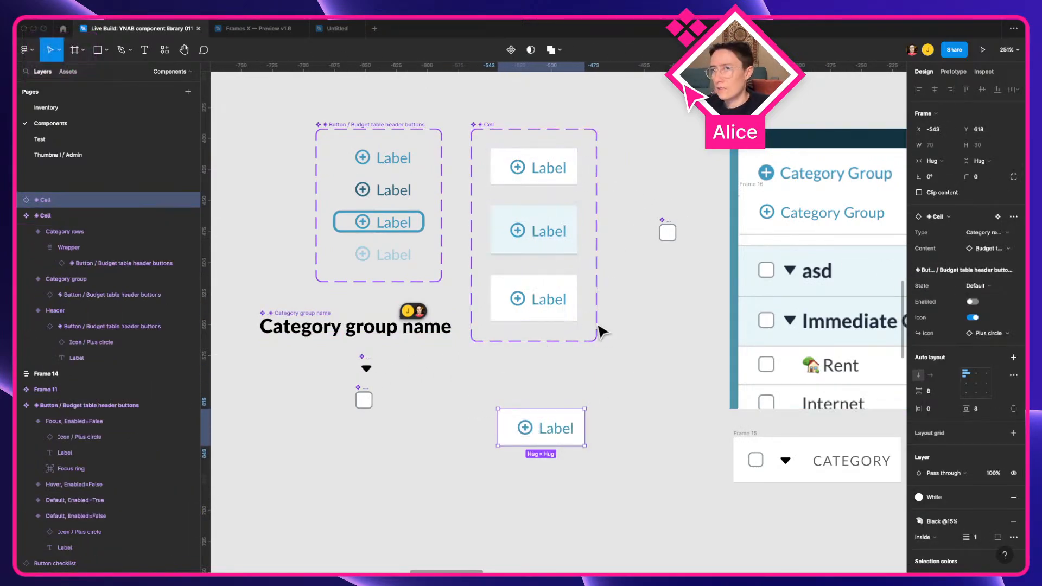
click(1004, 249)
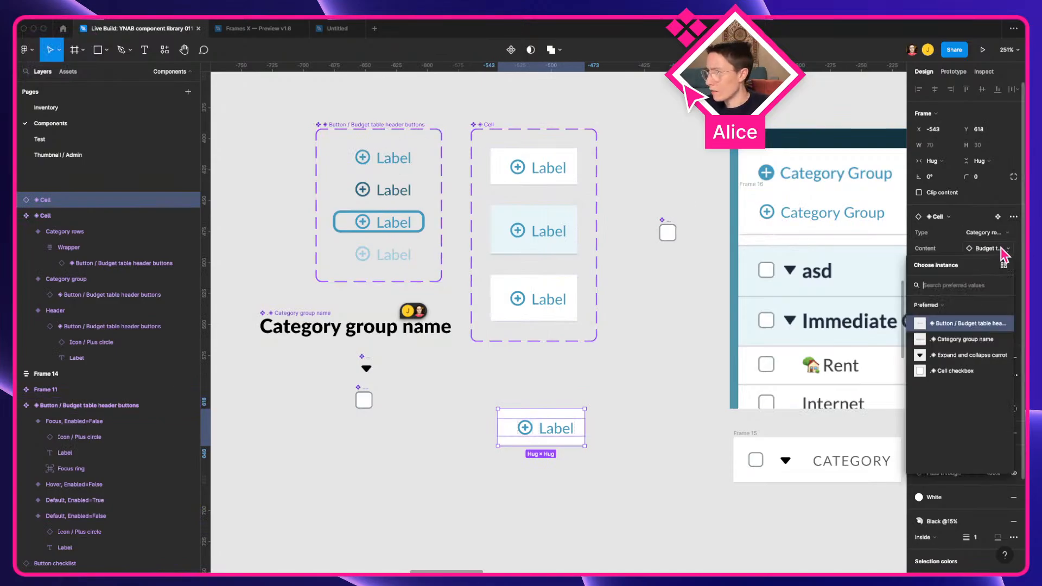
click(977, 339)
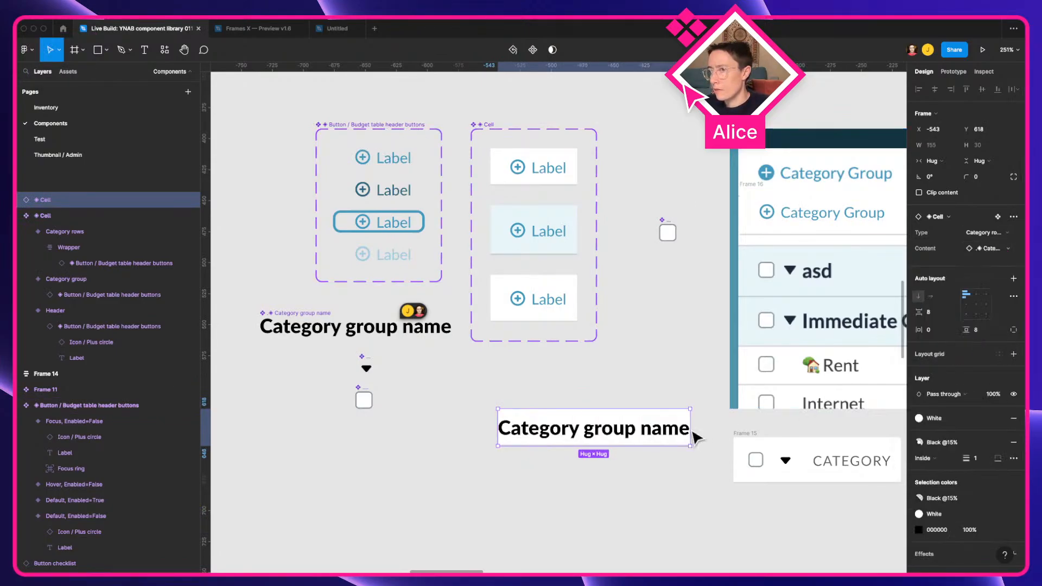
Step: Swap the test Cell instance's content to Expand and collapse carrot, and after that to Cell checkbox
click(981, 233)
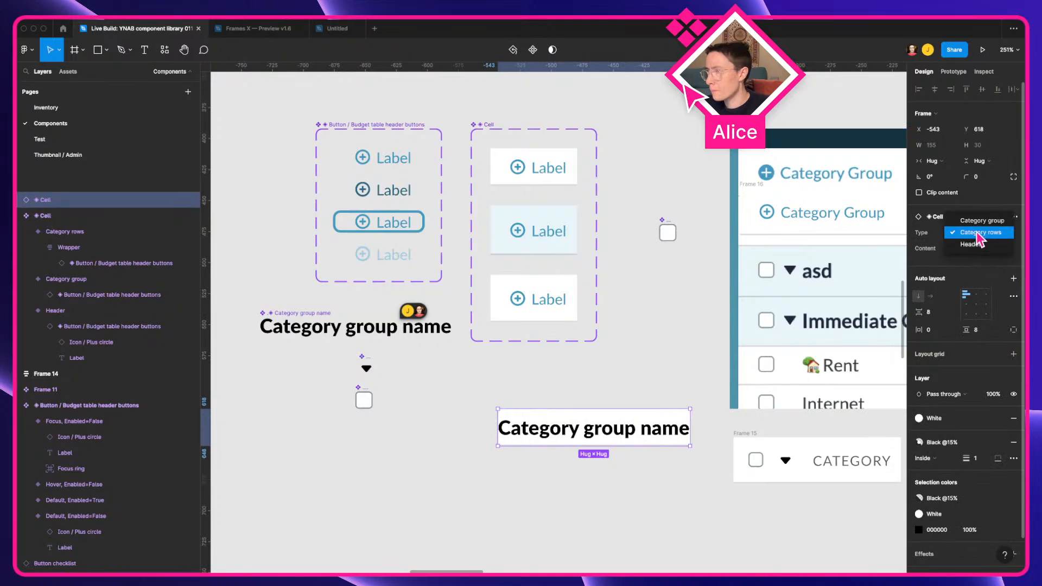
click(978, 233)
click(986, 263)
click(962, 352)
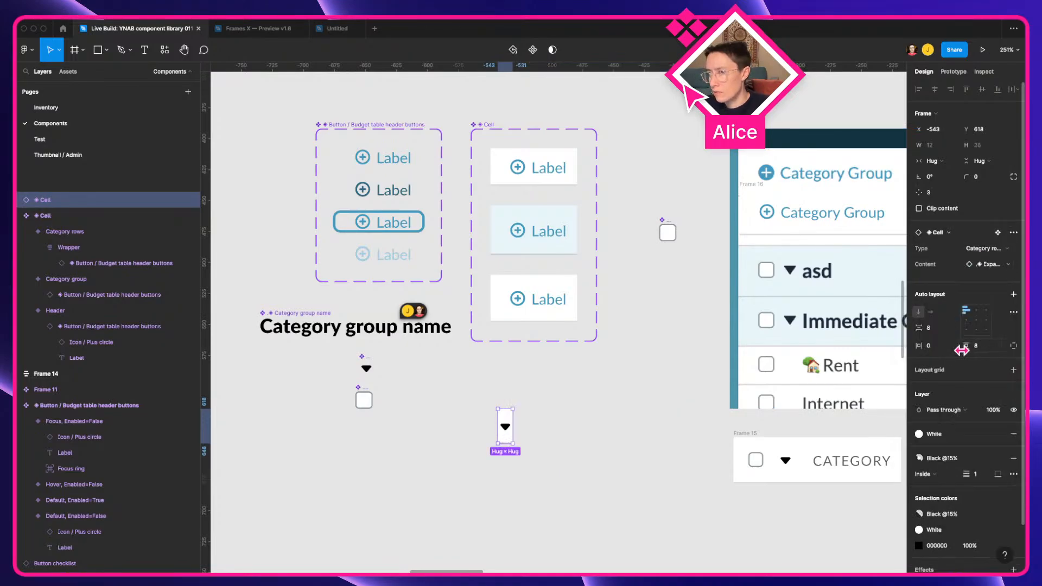
click(984, 264)
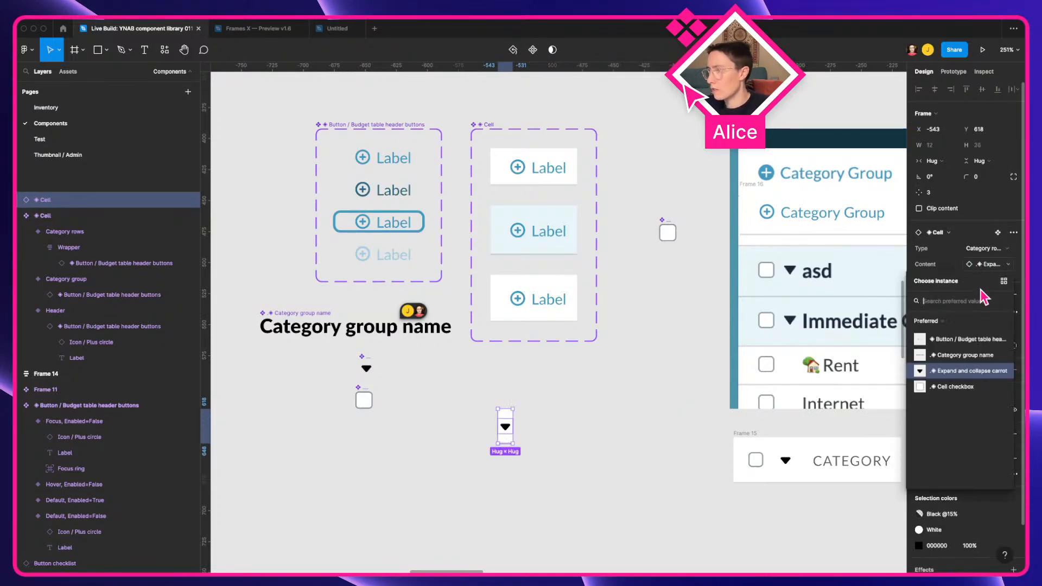
click(949, 391)
Step: Move the test Cell instance holding the checkbox next to the CATEGORY header row in Frame 15
click(590, 498)
key(space)
drag(604, 476, 502, 447)
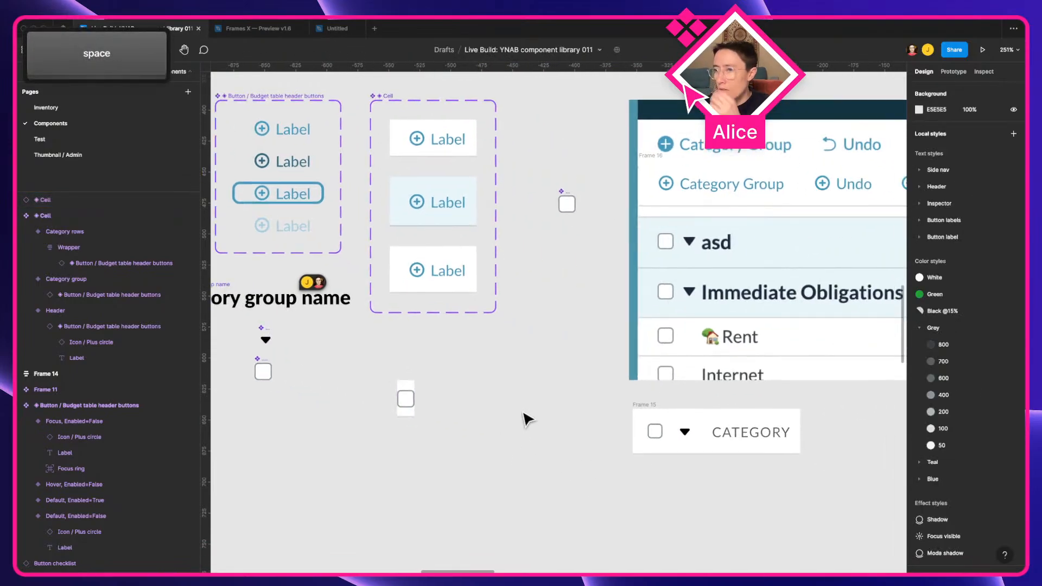
drag(402, 399, 655, 430)
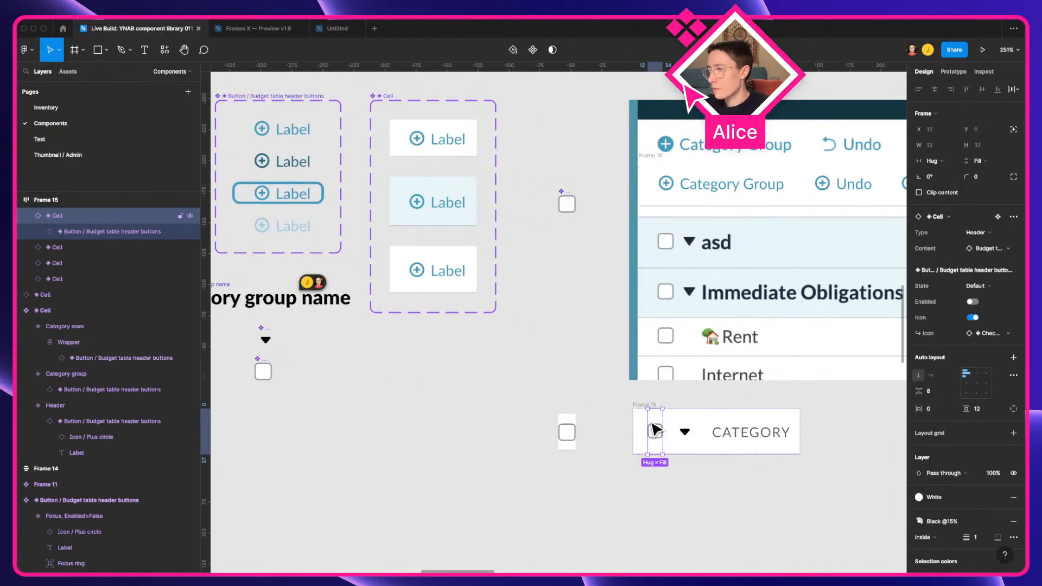
Step: Delete Frame 15 with the CATEGORY header row and the test checkbox Cell instance beside it
click(646, 404)
key(BackSpace)
click(565, 431)
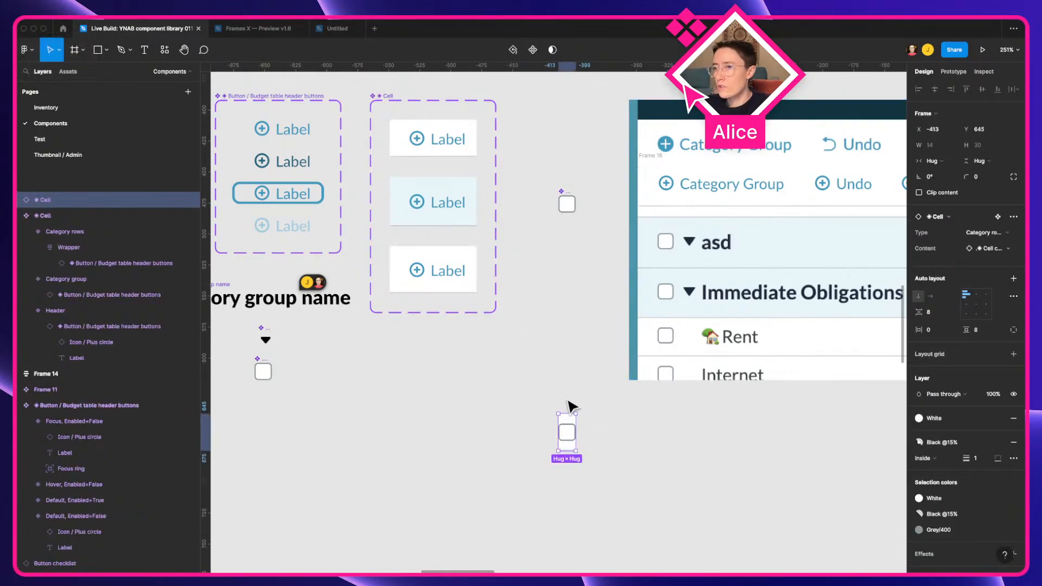
key(BackSpace)
Step: Place a Category group Cell instance below the budget table screenshot and swap its content to Cell checkbox
click(446, 210)
drag(446, 210, 558, 402)
key(space)
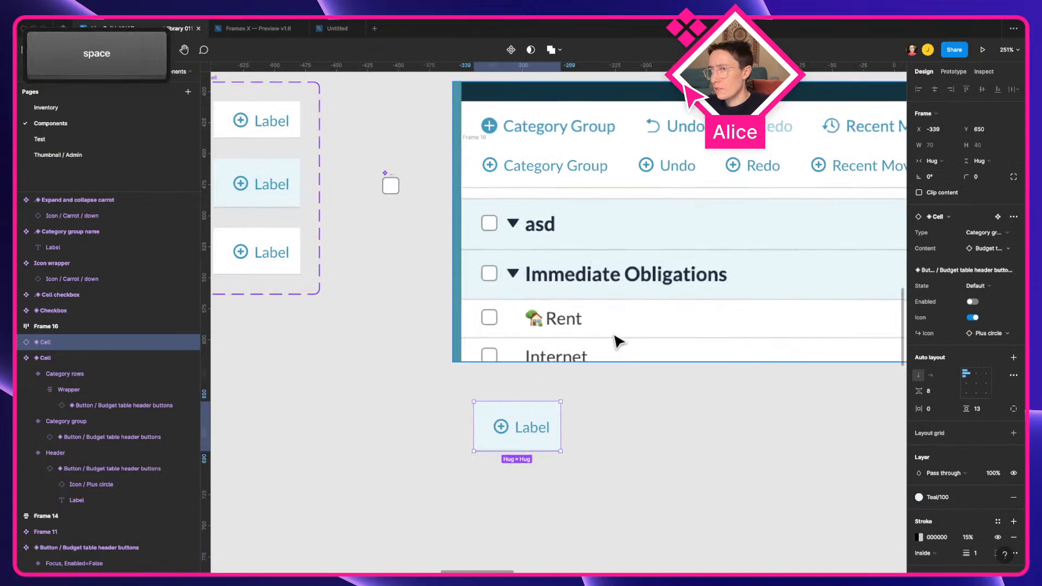
click(988, 248)
click(971, 355)
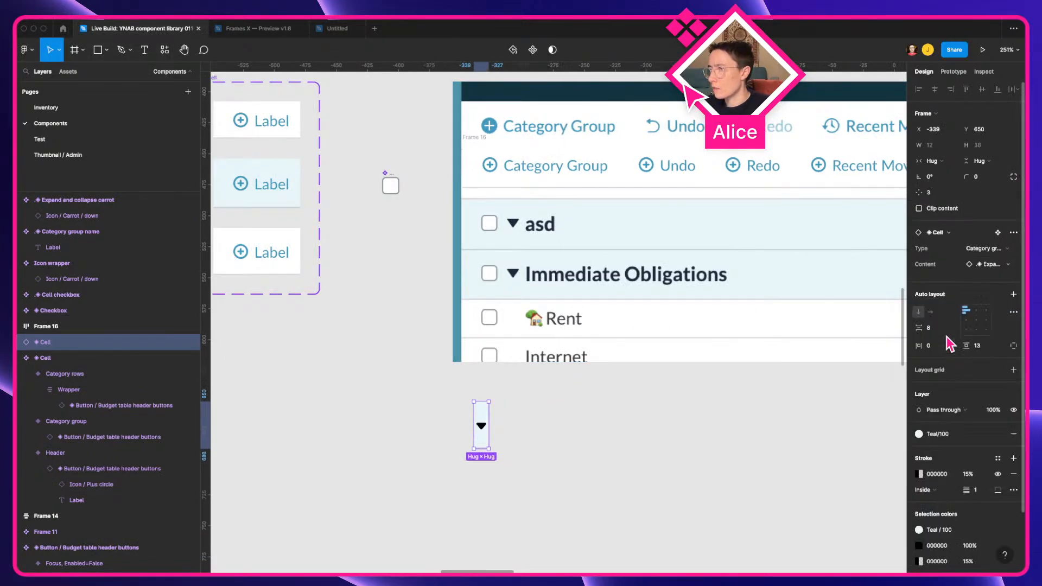
click(993, 266)
click(922, 386)
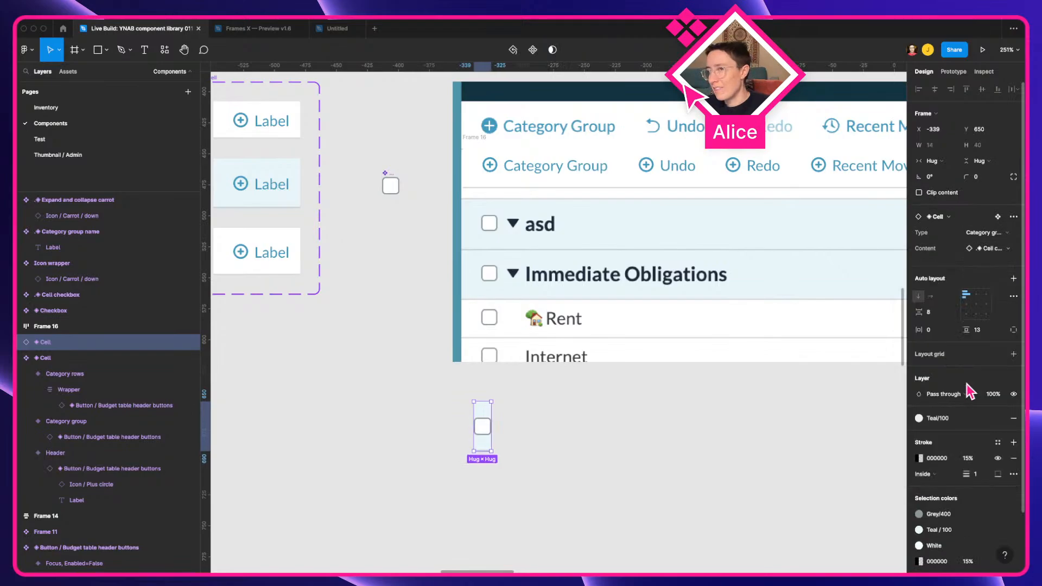
Step: Duplicate the checkbox cell directly beside the original and wrap both cells in a horizontal auto layout frame
click(537, 444)
mouse_move(483, 434)
mouse_down()
mouse_move(515, 434)
mouse_move(500, 435)
mouse_up()
shift+click(481, 434)
key(shift+a)
Step: Swap the second cell's content to Expand and collapse carrot and set both cells' height to Fill container
click(499, 426)
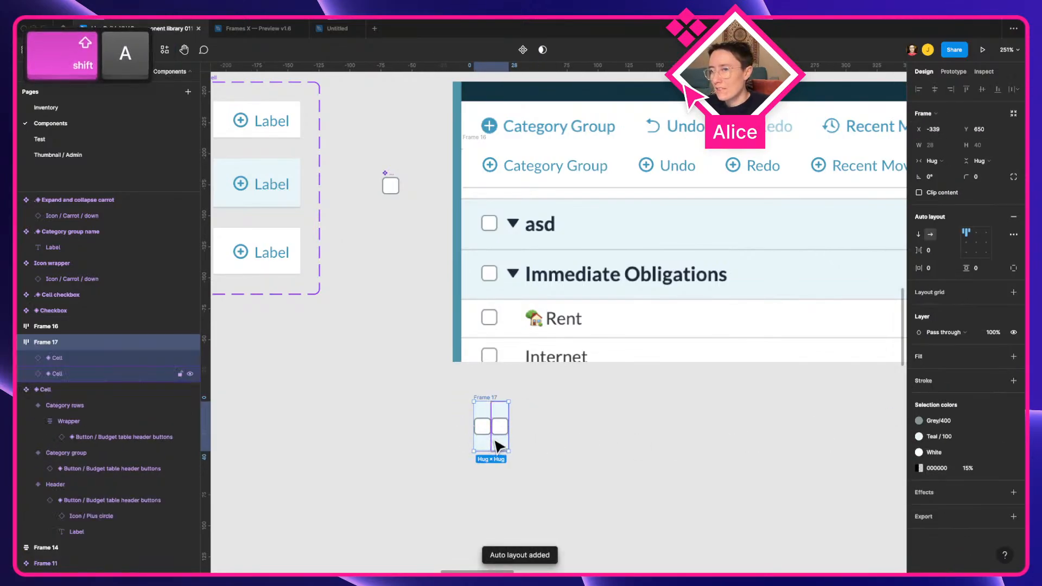
click(977, 250)
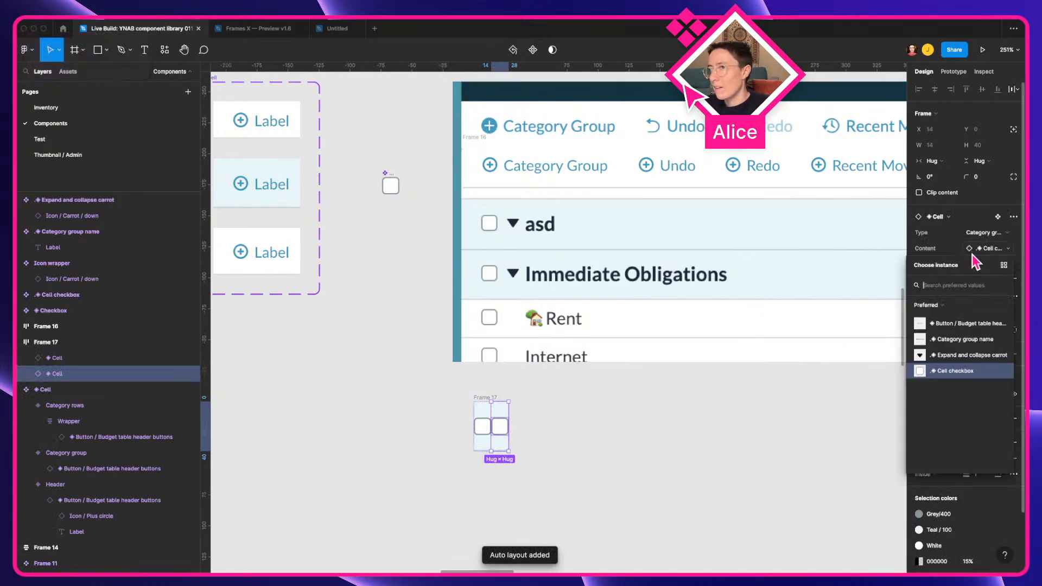
click(958, 355)
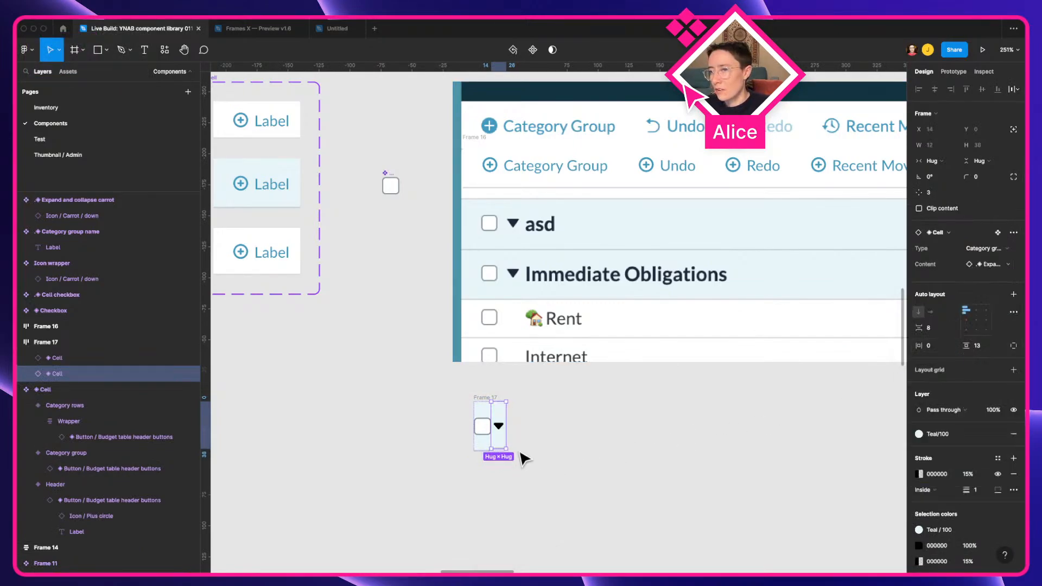
key(super+a)
click(977, 161)
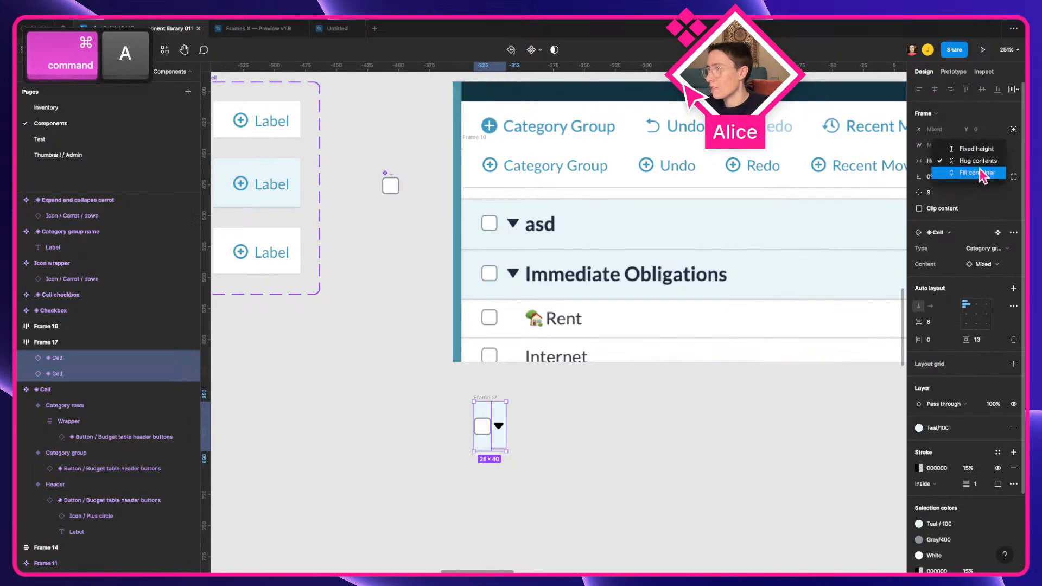
click(982, 171)
click(551, 430)
Step: Duplicate the carrot cell in Frame 17 and swap the copy's content to Category group name
click(500, 434)
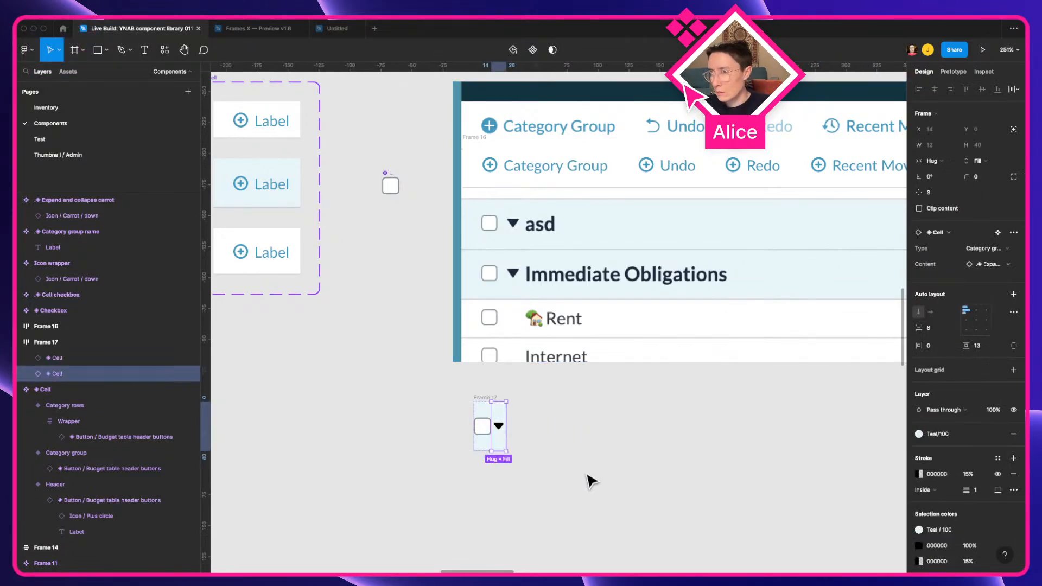
key(super+d)
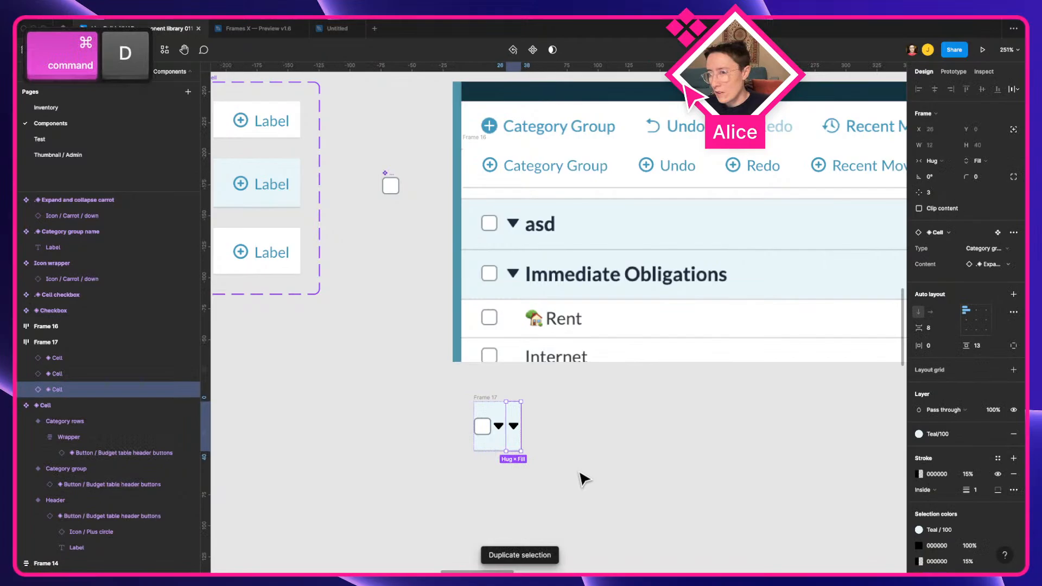
click(993, 264)
click(974, 321)
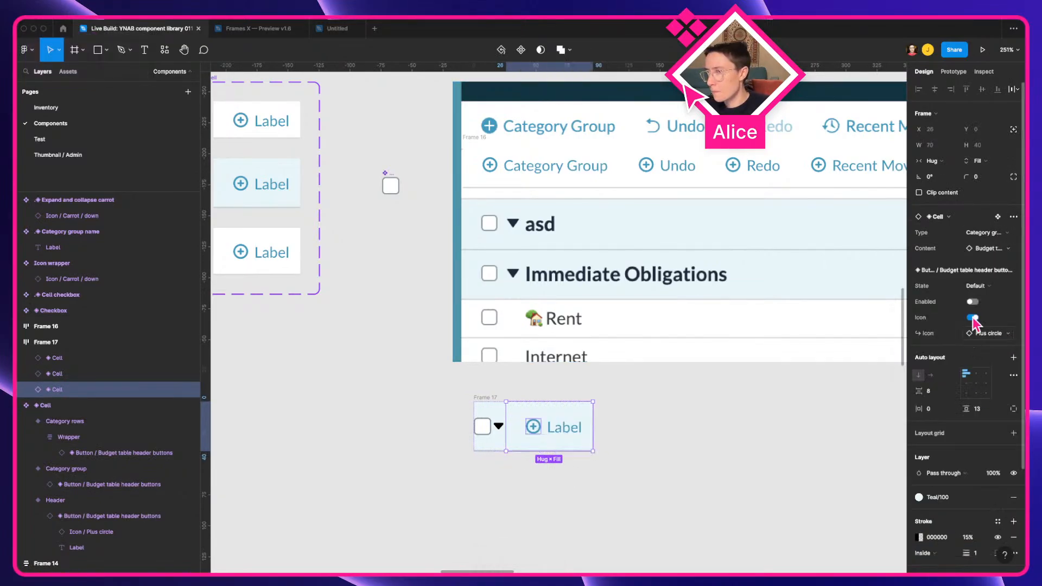
click(990, 248)
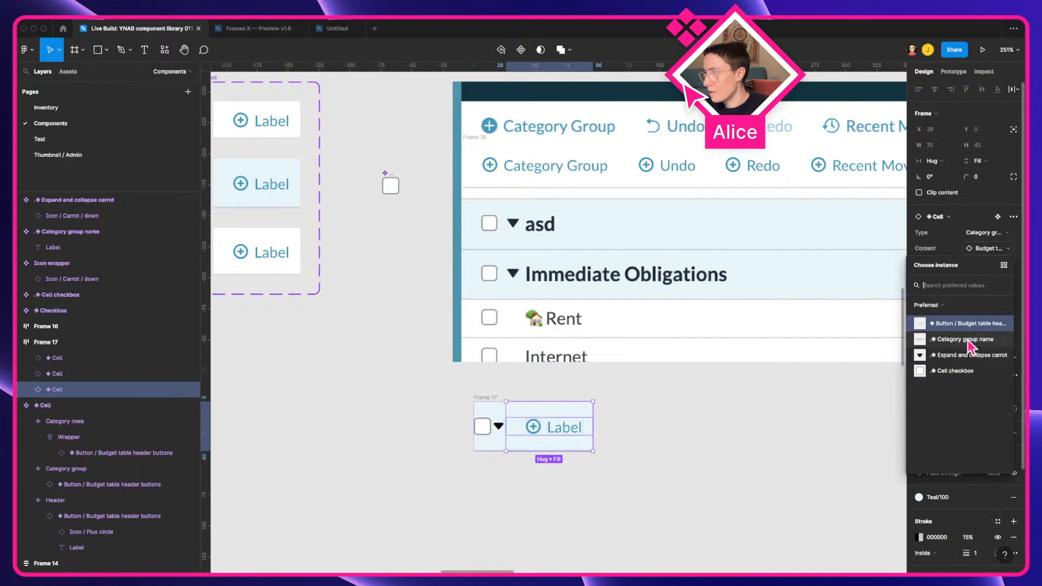
click(965, 339)
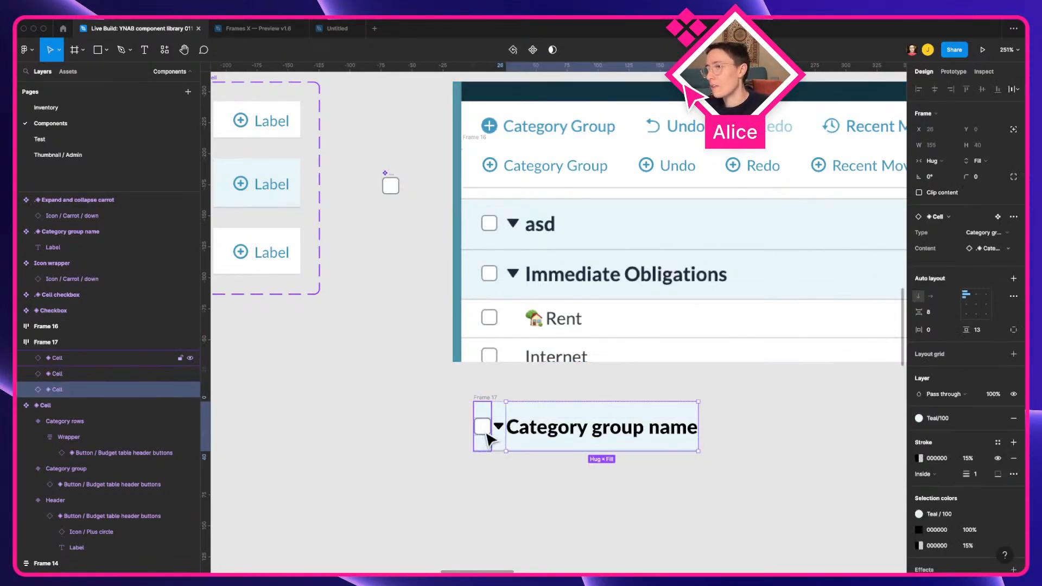
Step: Set the horizontal padding of all three Cell variants to 4
click(377, 385)
scroll(465, 390, left, 5)
scroll(465, 391, up, 1)
click(407, 279)
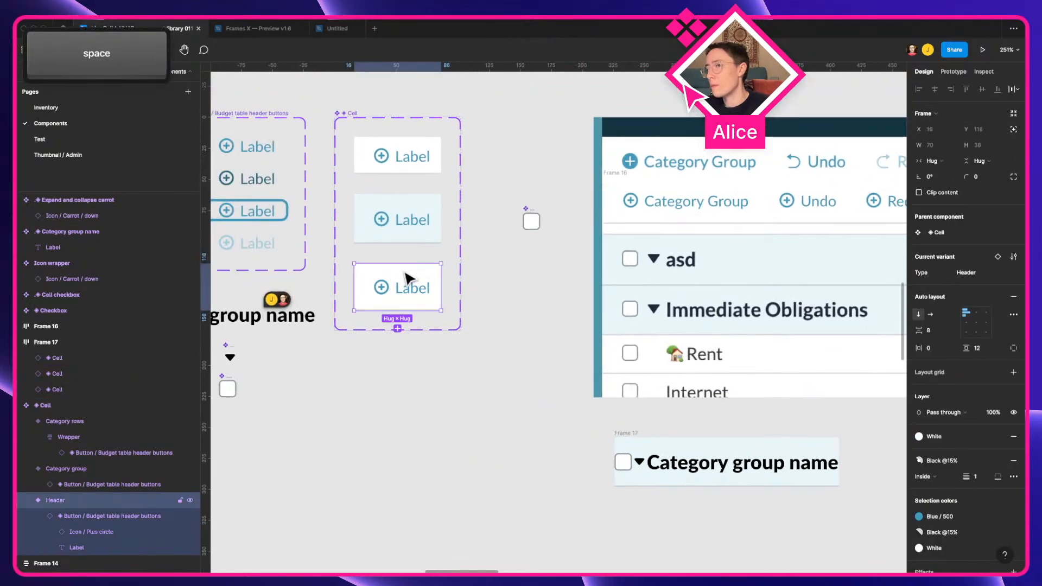
key(super+a)
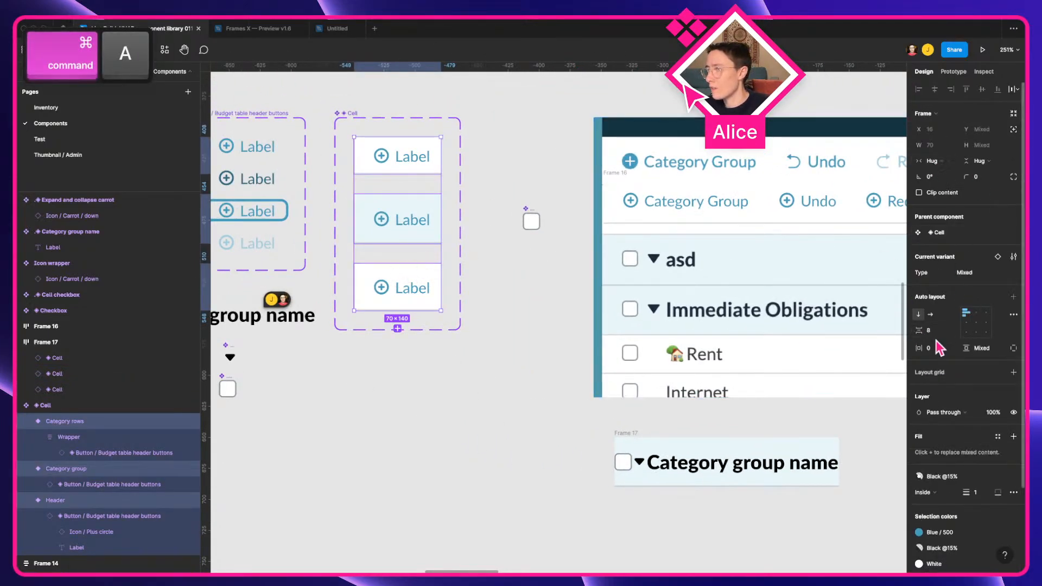
click(937, 349)
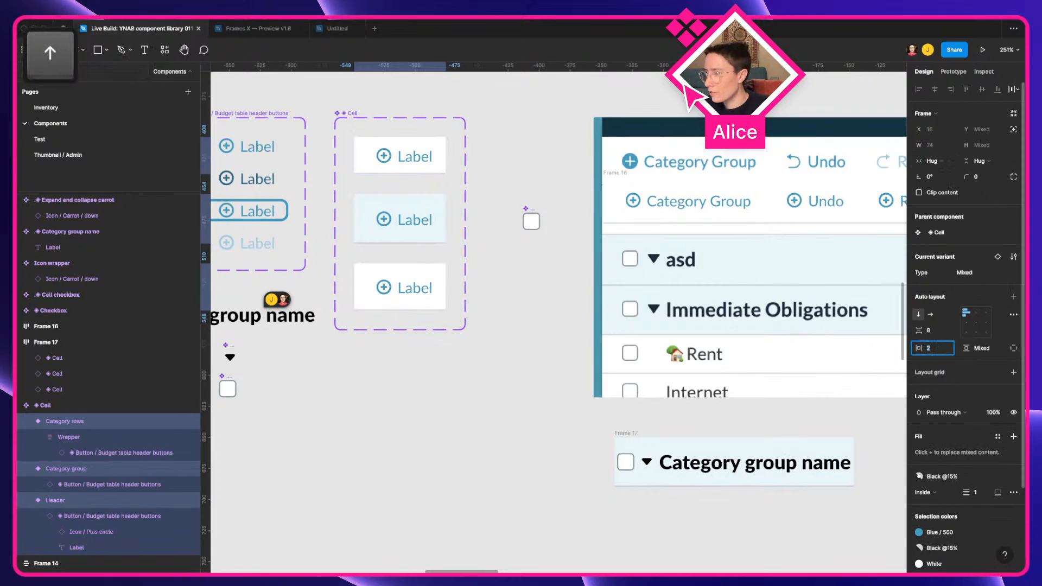
key(Up)
key(Up)
key(Up)
key(Down)
click(524, 520)
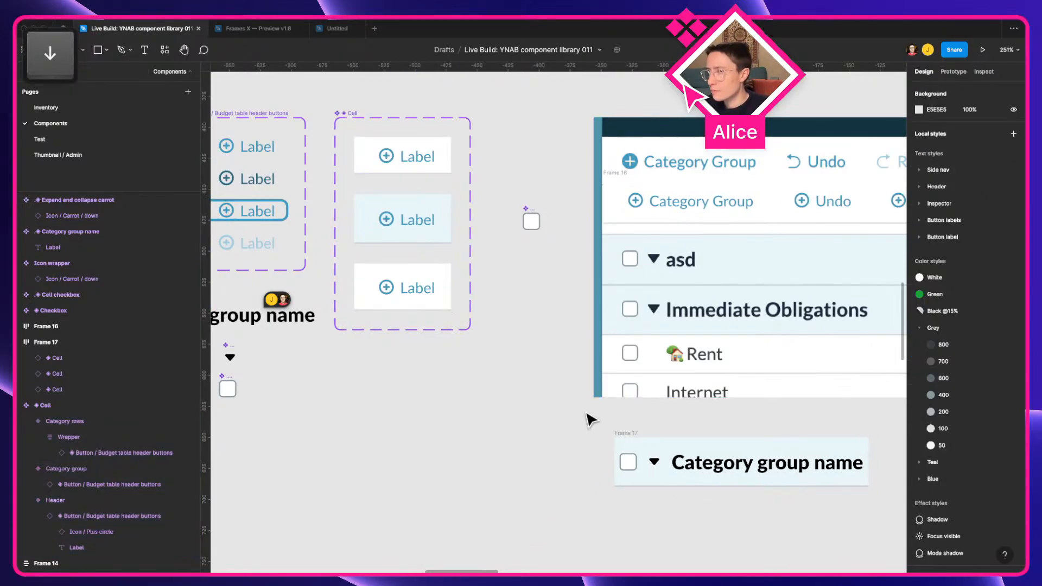
Step: Move Frame 17 to X -348, Y 648, lining it up below the budget table screenshot
drag(637, 432, 482, 412)
key(space)
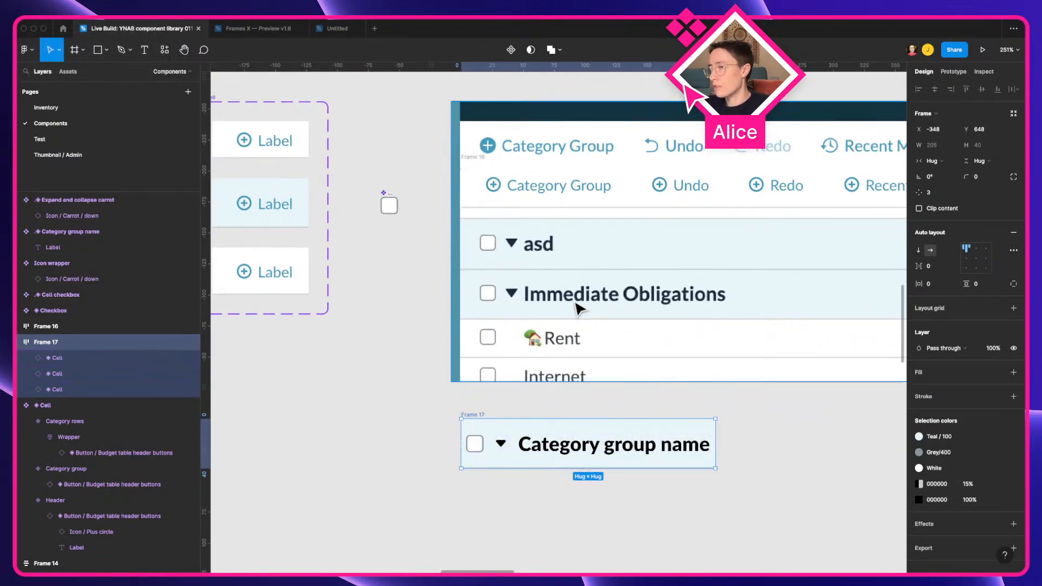
click(458, 416)
key(space)
drag(458, 415, 613, 400)
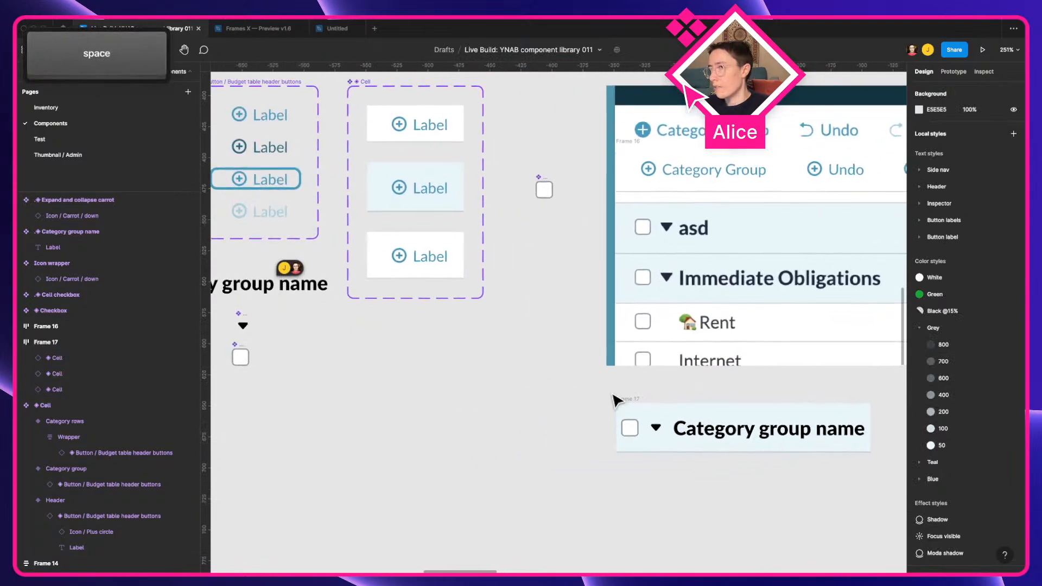
Step: Rename the budget table header buttons component set with a leading dot: ".❖ Button / Budget table header buttons"
drag(478, 369, 609, 429)
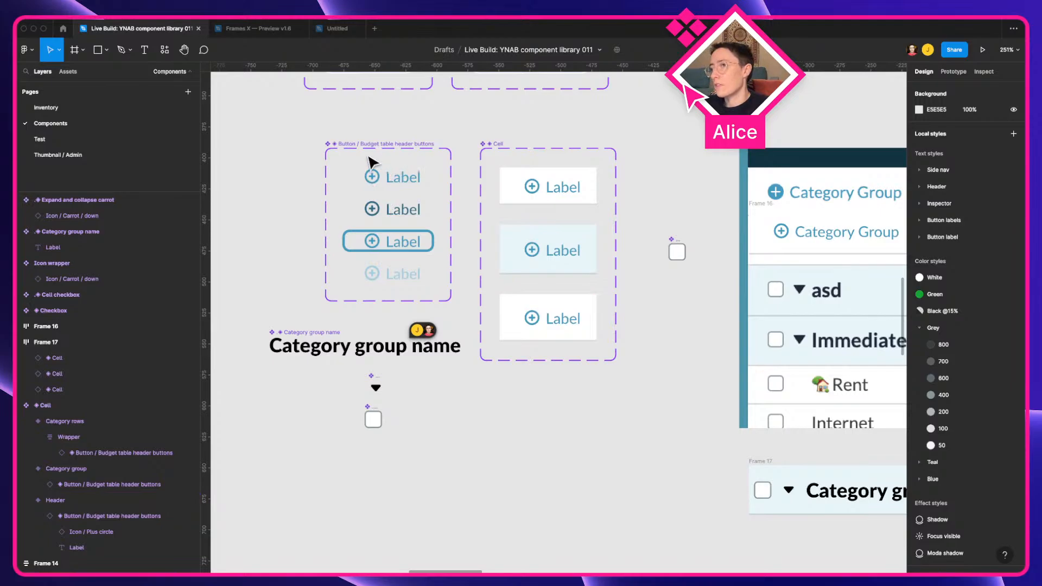
click(357, 144)
key(Return)
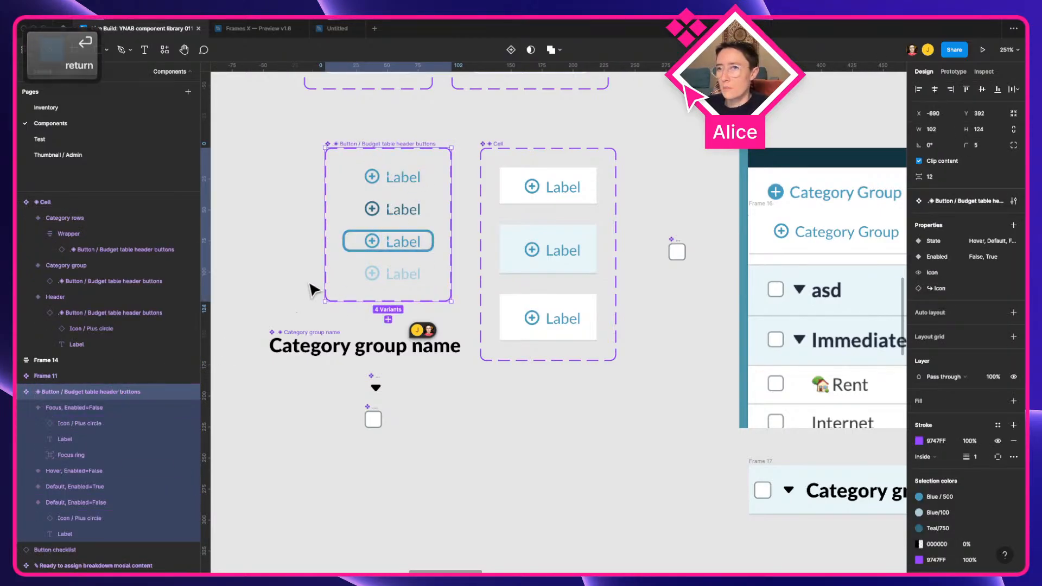
Step: Draw a 185 × 269 section around the header buttons set and the category group name, carrot and checkbox components
click(265, 134)
key(shift+s)
drag(240, 129, 467, 462)
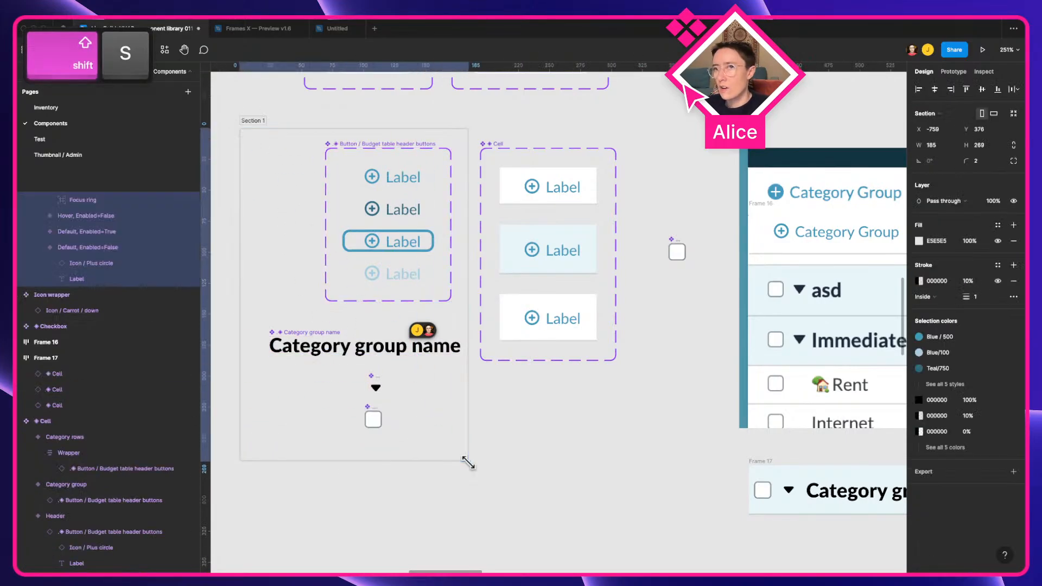
Step: Rename the new section "❖ Cell subcomponents"
key(super+r)
key(ctrl+super+space)
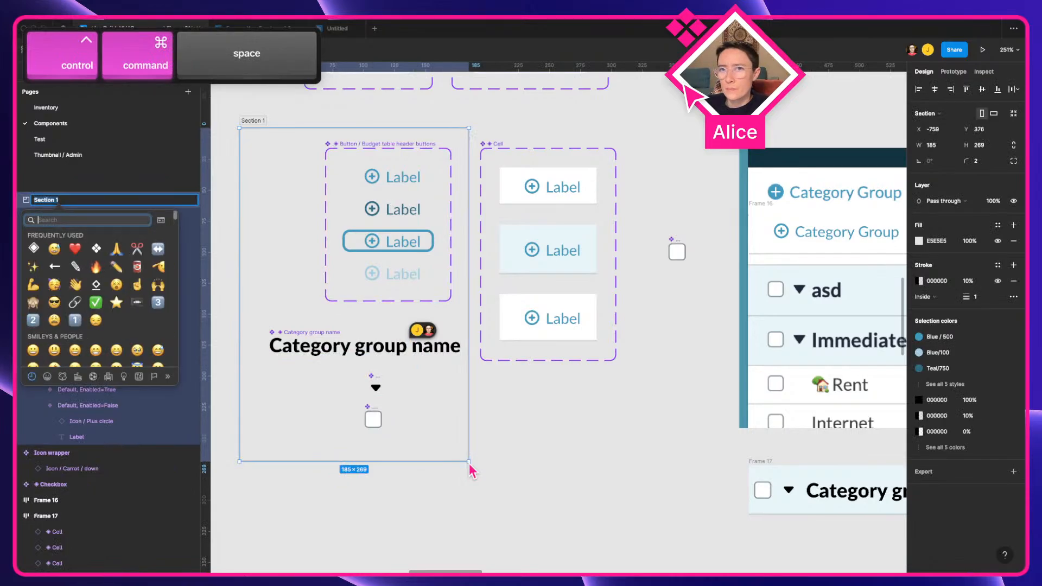
key(Down)
key(Return)
text(Cel)
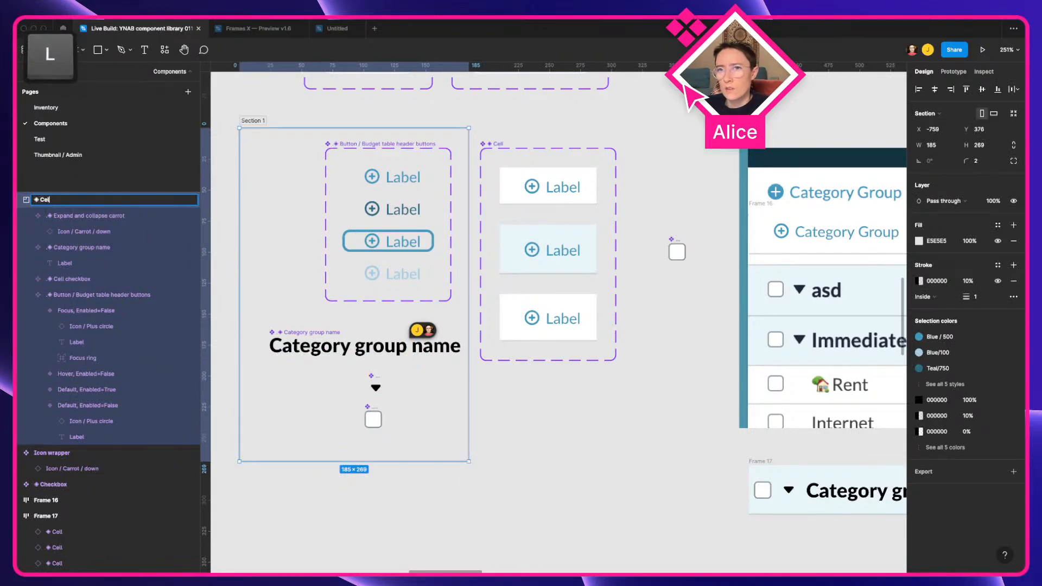
text(l subcomponets)
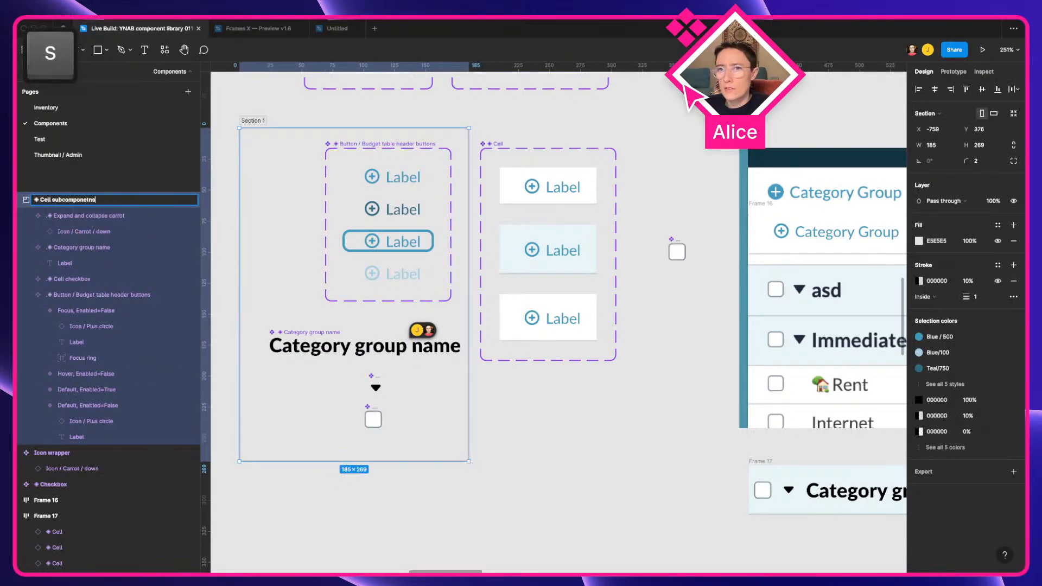
key(BackSpace)
key(BackSpace)
text(nts)
key(Return)
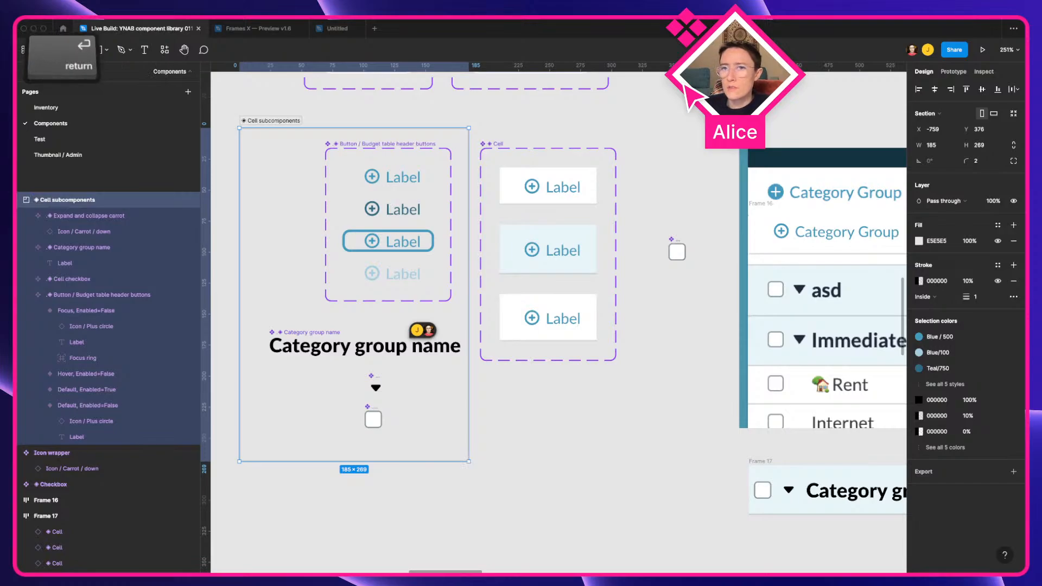
click(580, 457)
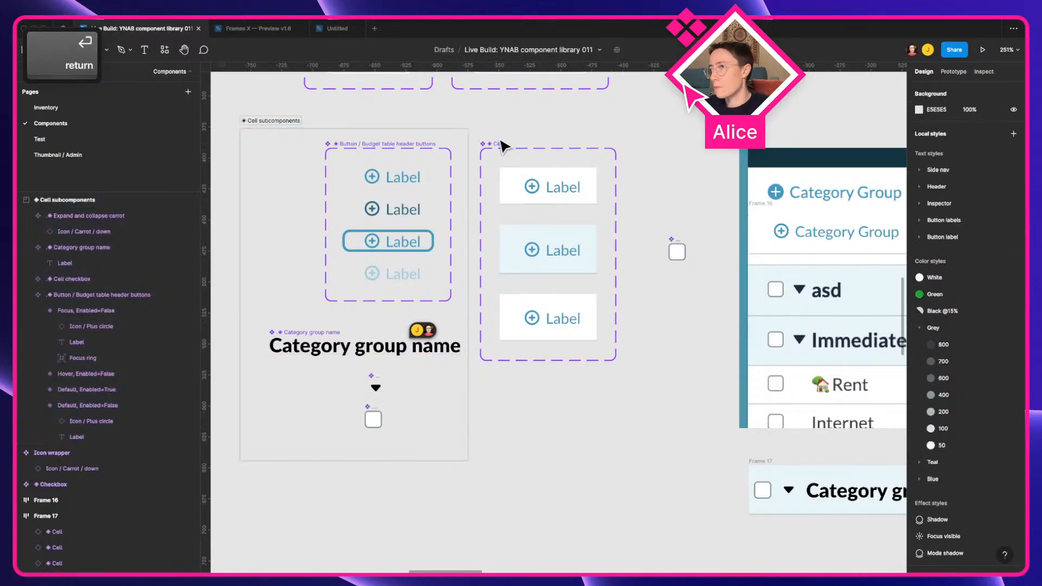
Step: Move the Cell component set to X -551, Y 376, level with the top of the Cell subcomponents section
drag(500, 144, 520, 127)
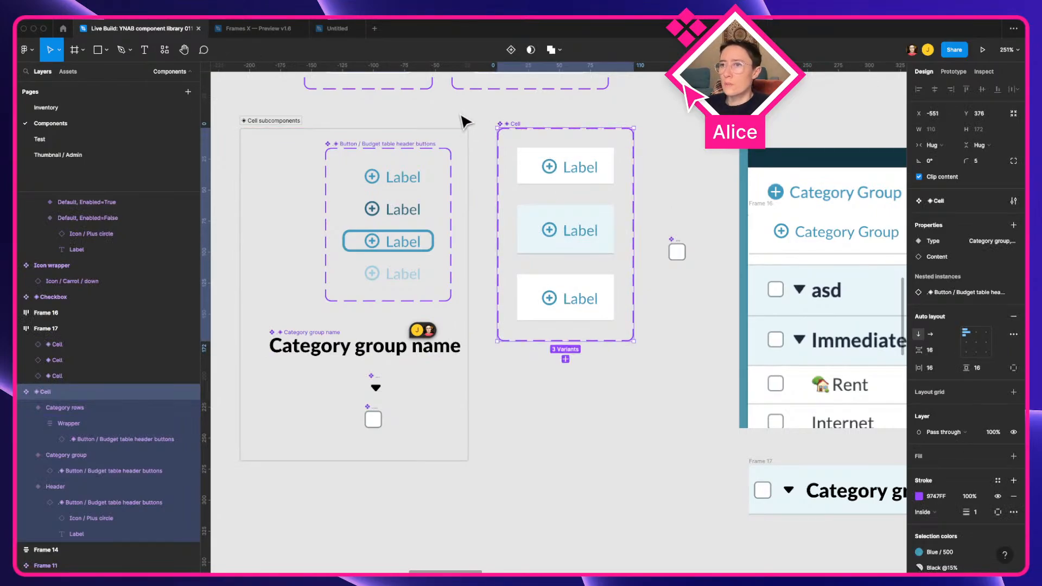
Step: Align the four cell subcomponents on their horizontal centres, space them evenly 21 apart vertically, and centre the group within the section
click(402, 149)
key(super+a)
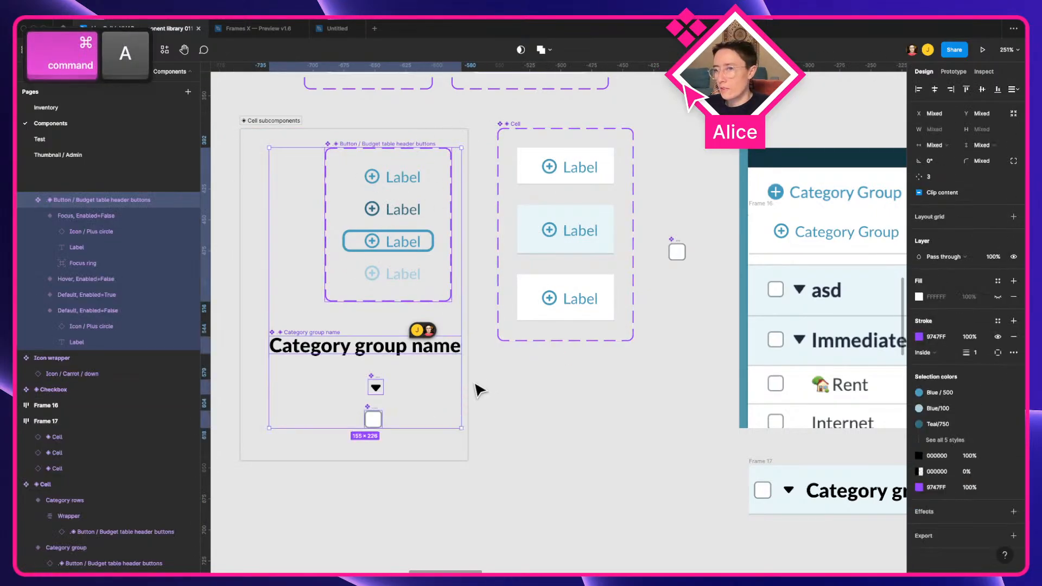
click(453, 421)
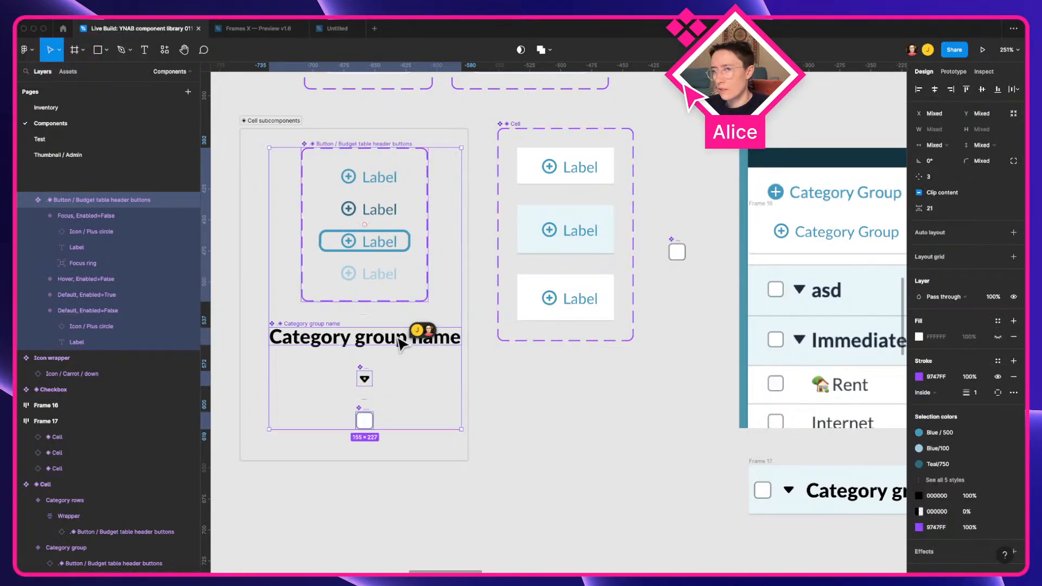
key(super+z)
click(558, 383)
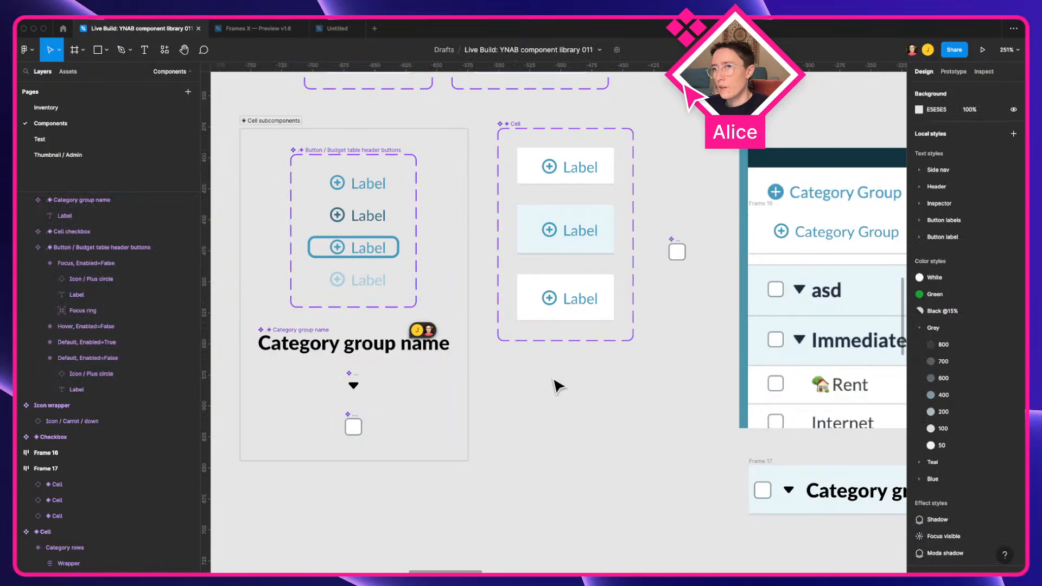
Step: Change the fill of the Cell subcomponents section to a darker grey
click(269, 130)
click(918, 256)
drag(822, 293, 724, 302)
click(620, 407)
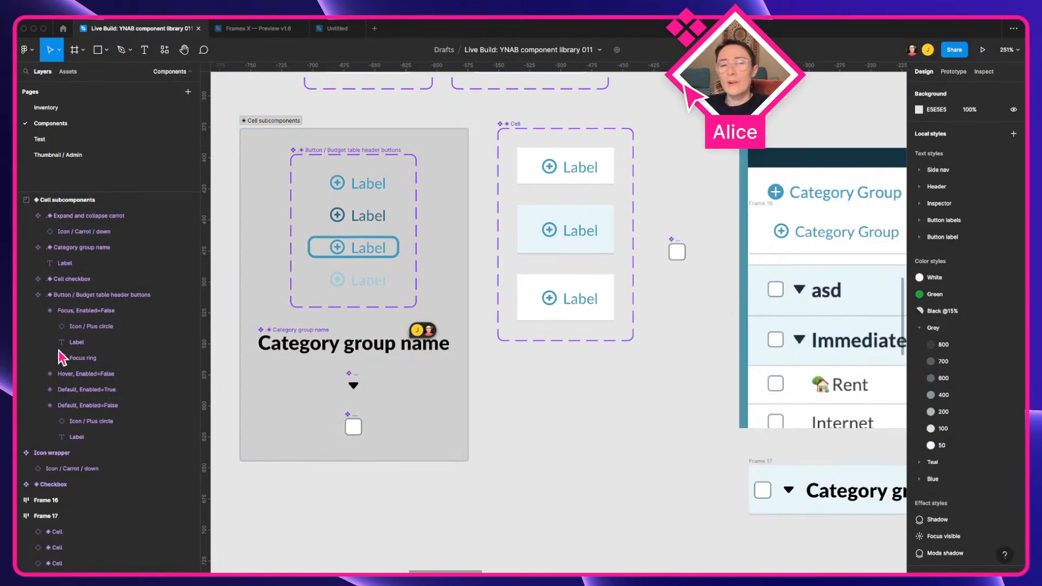
key(a)
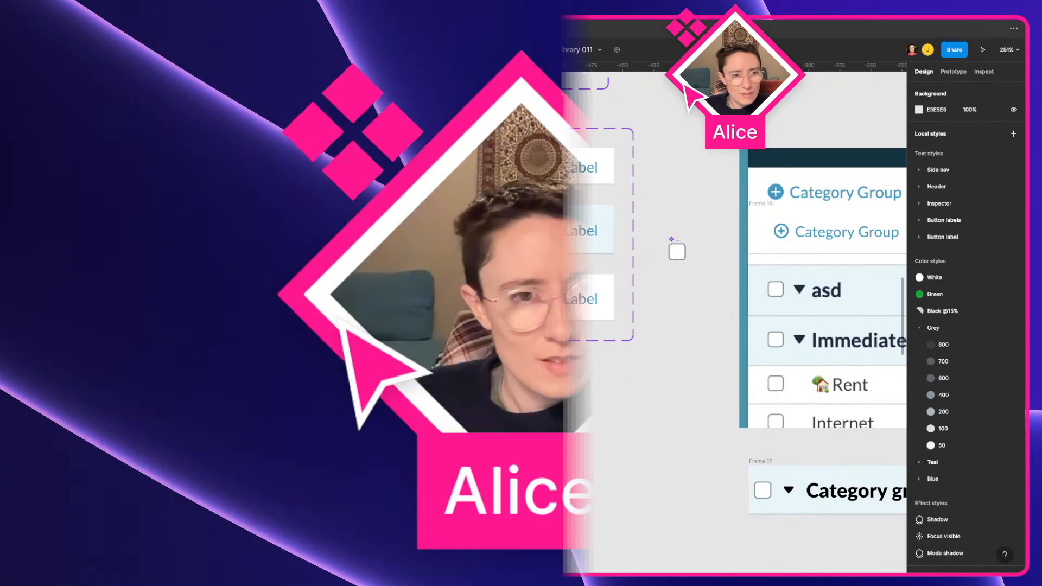